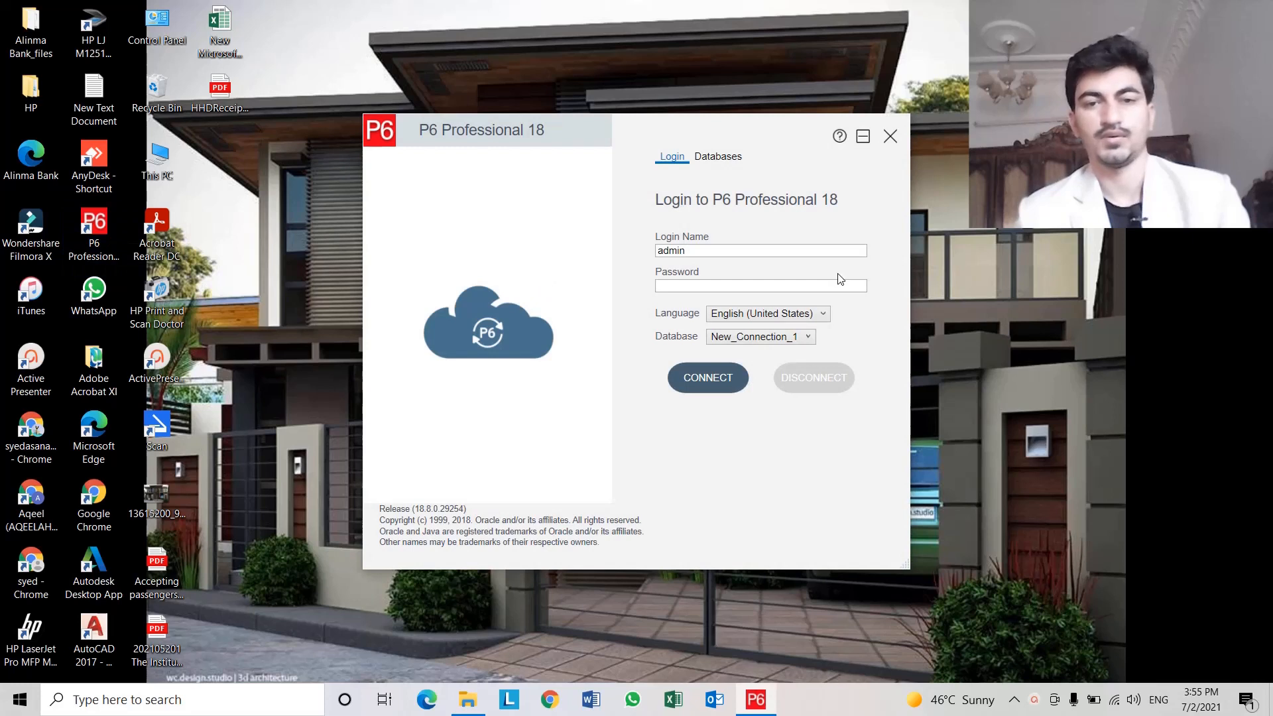
# Log in as admin by entering the account password and connecting to the database.
pyautogui.moveTo(699, 250); pyautogui.dragTo(588, 261)
pyautogui.rightClick(675, 251)
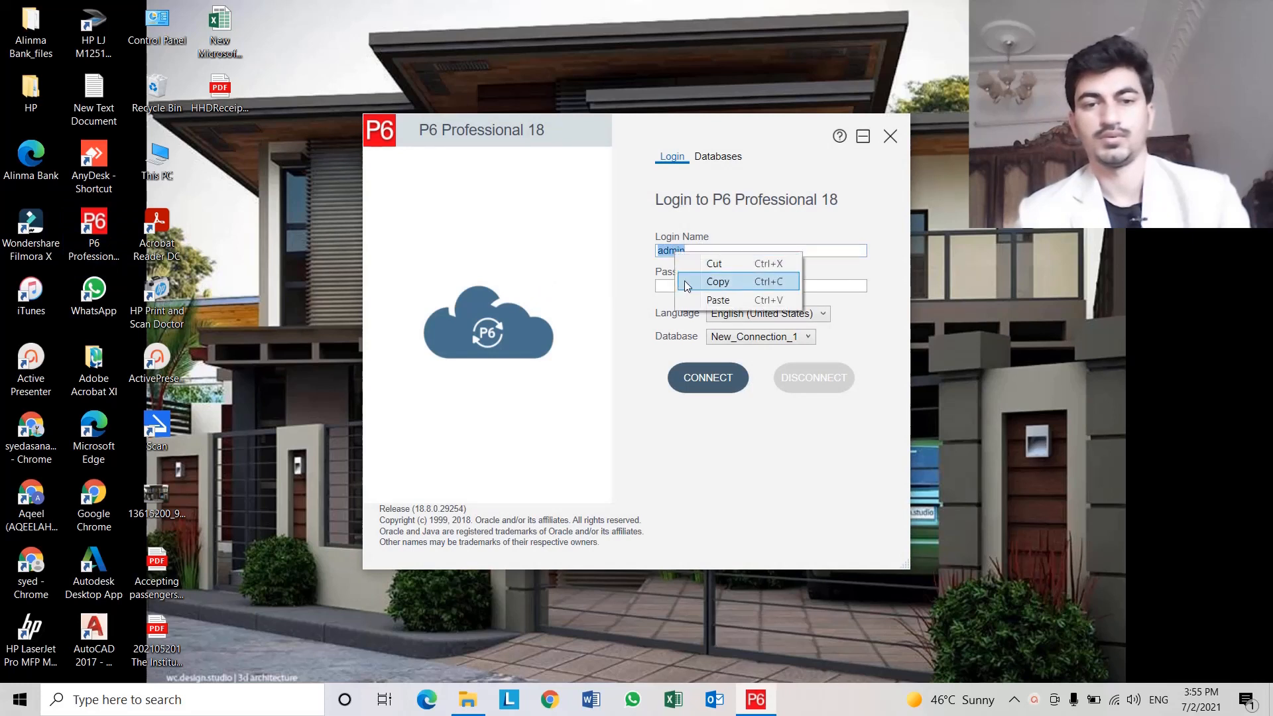
pyautogui.click(686, 286)
pyautogui.rightClick(690, 285)
pyautogui.click(729, 330)
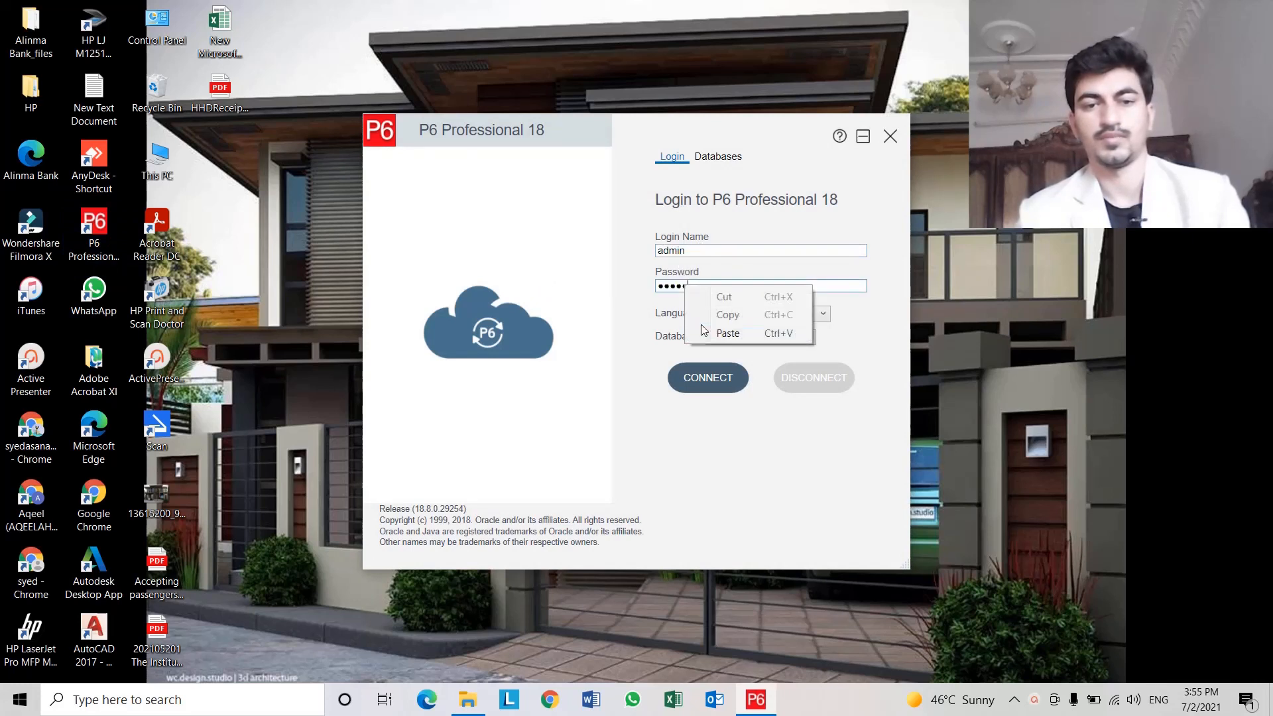
pyautogui.click(704, 378)
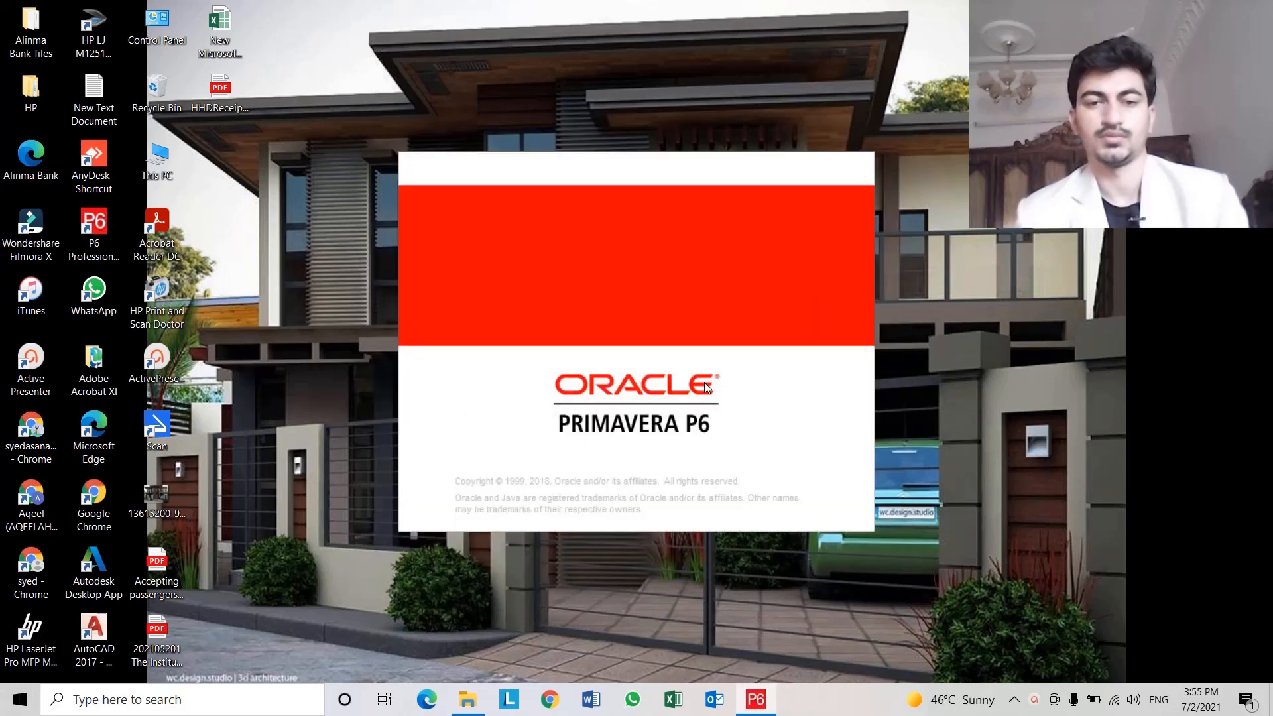
# Browse the activities of the Construction of a Building project and widen the activity table.
pyautogui.click(655, 383)
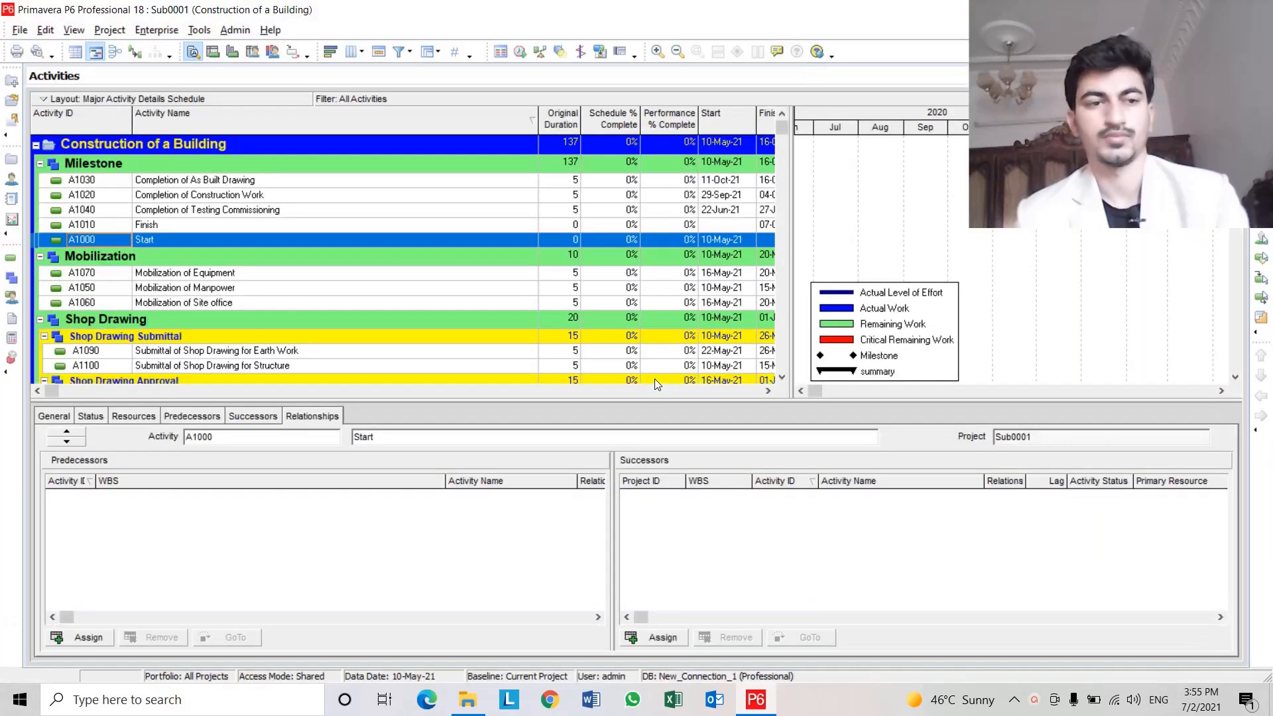
pyautogui.click(295, 291)
pyautogui.scroll(-8, 296, 298)
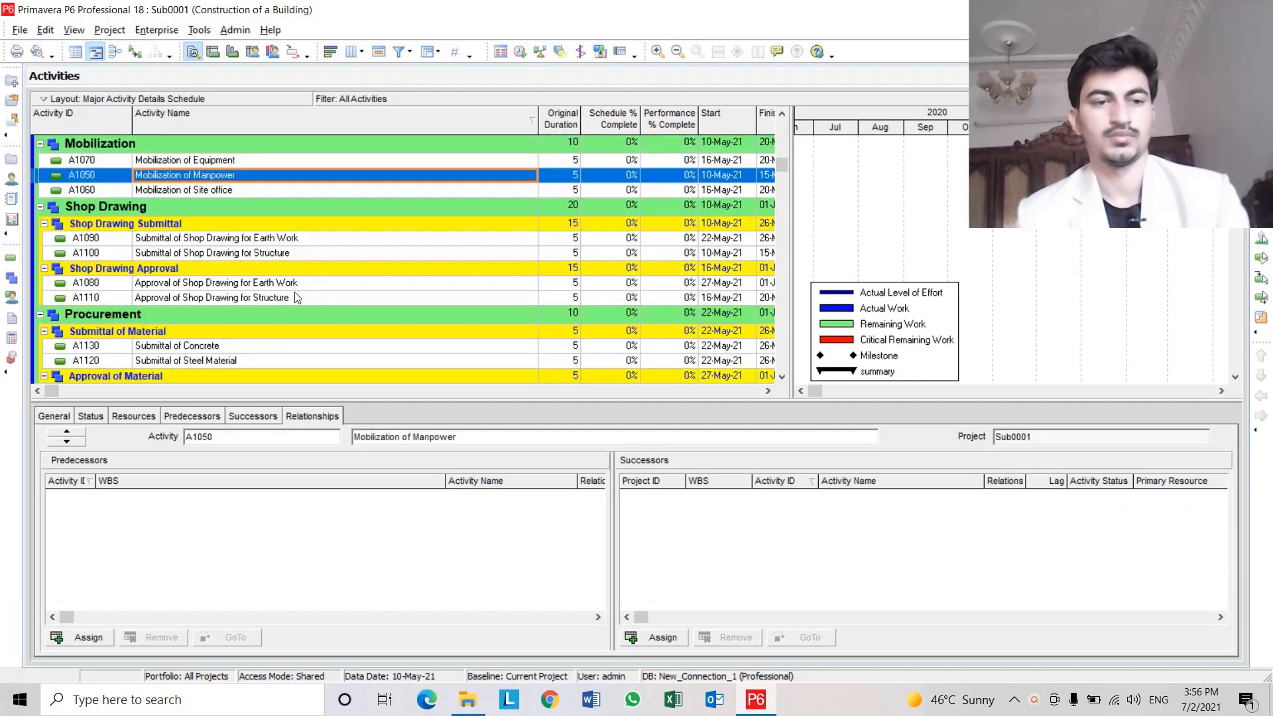
pyautogui.scroll(-6, 296, 298)
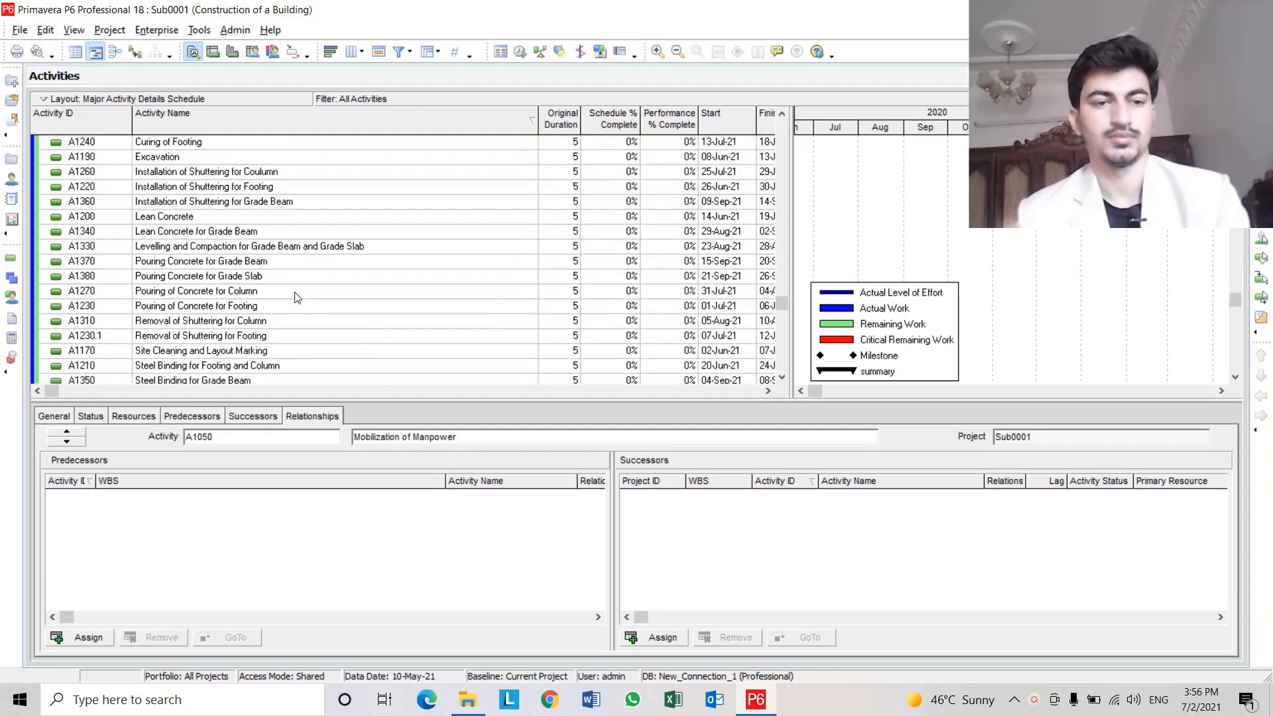
pyautogui.scroll(5, 296, 297)
pyautogui.scroll(12, 297, 298)
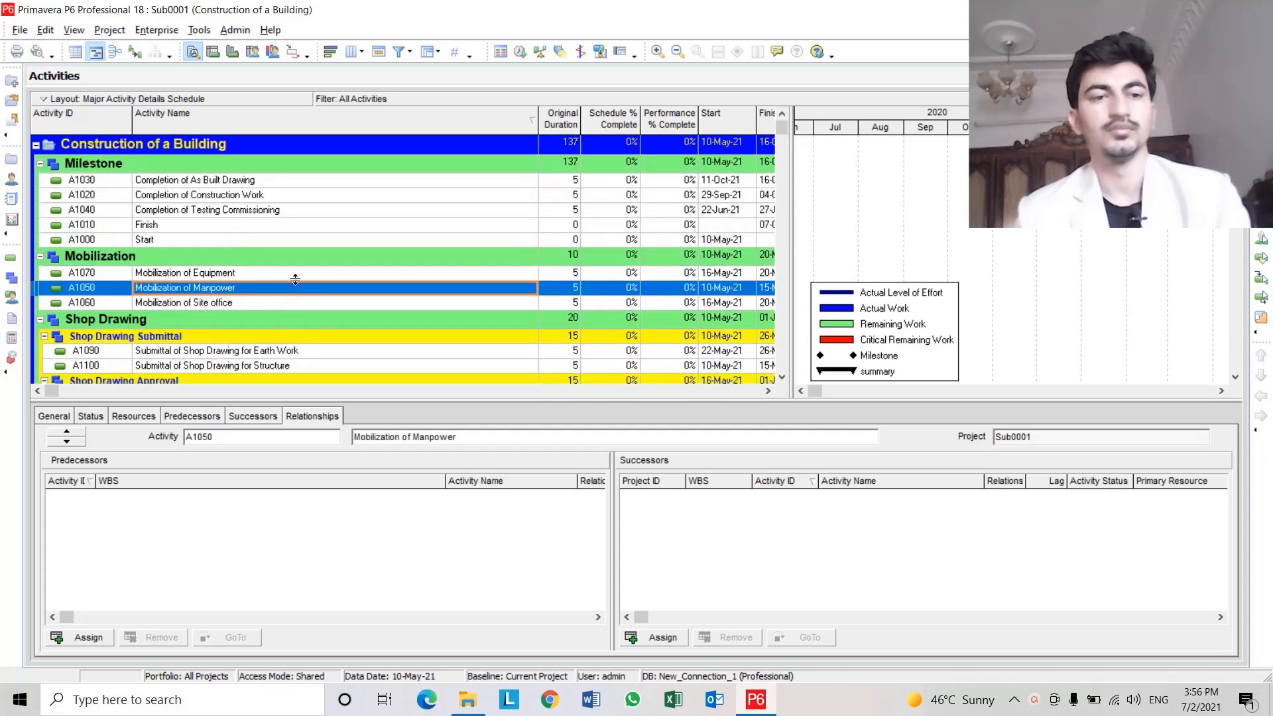
pyautogui.click(305, 185)
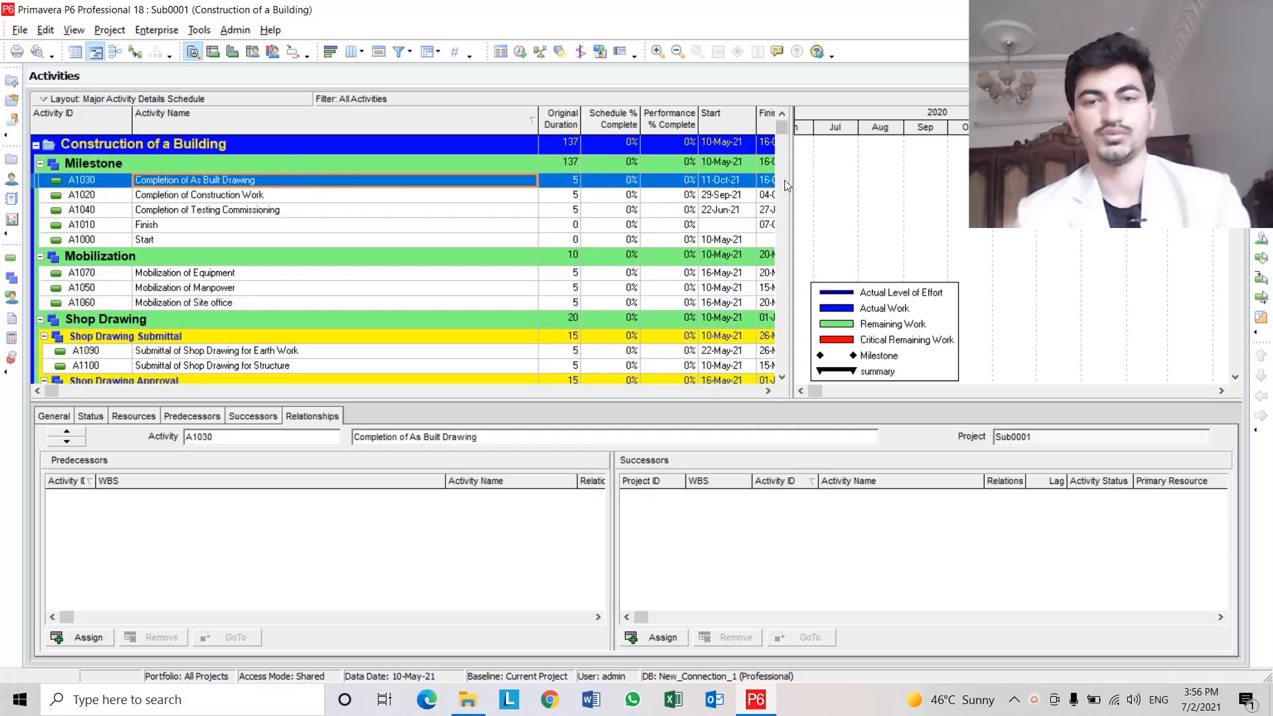
pyautogui.moveTo(786, 181); pyautogui.dragTo(992, 174)
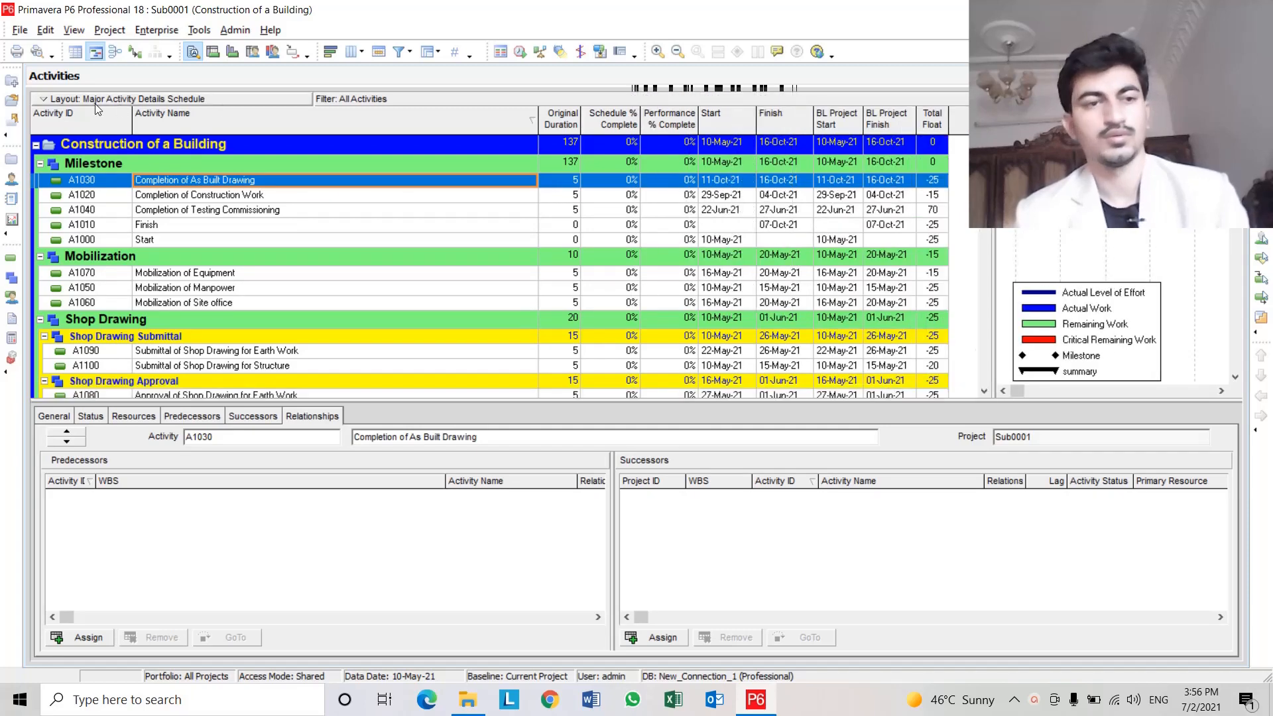
# Open the saved user layout named wadi report.
pyautogui.click(81, 98)
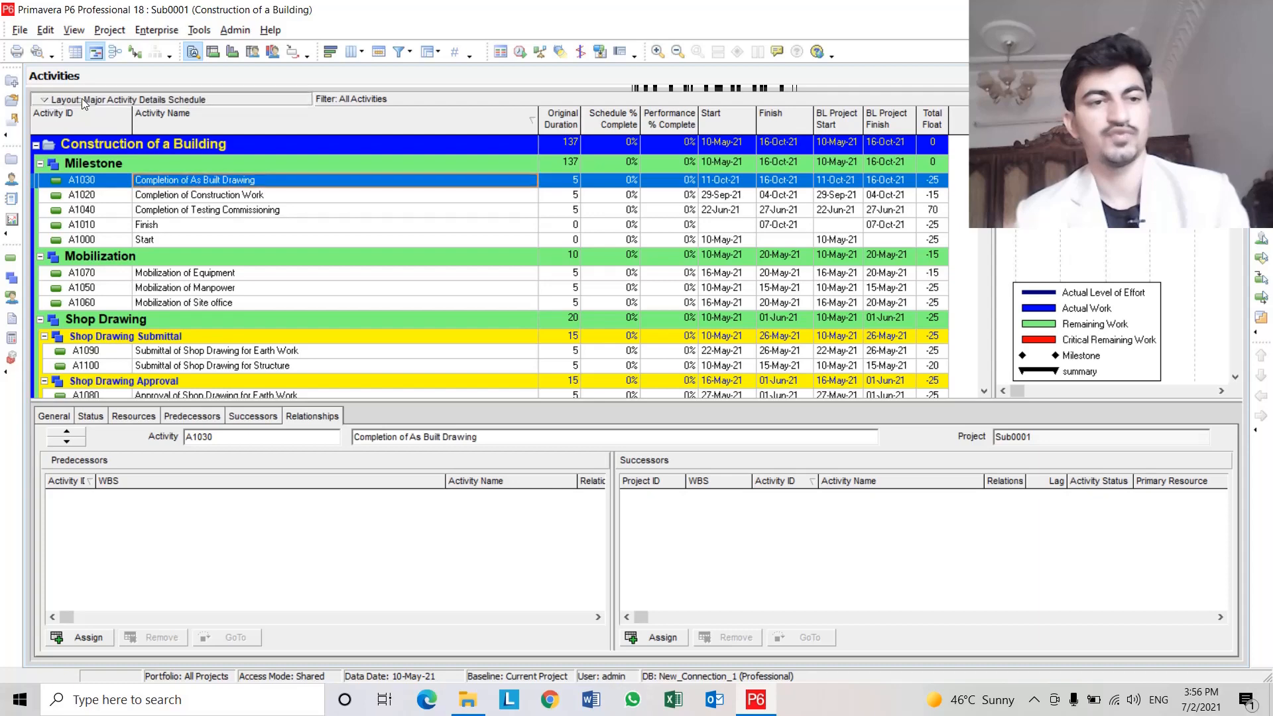
pyautogui.moveTo(89, 114)
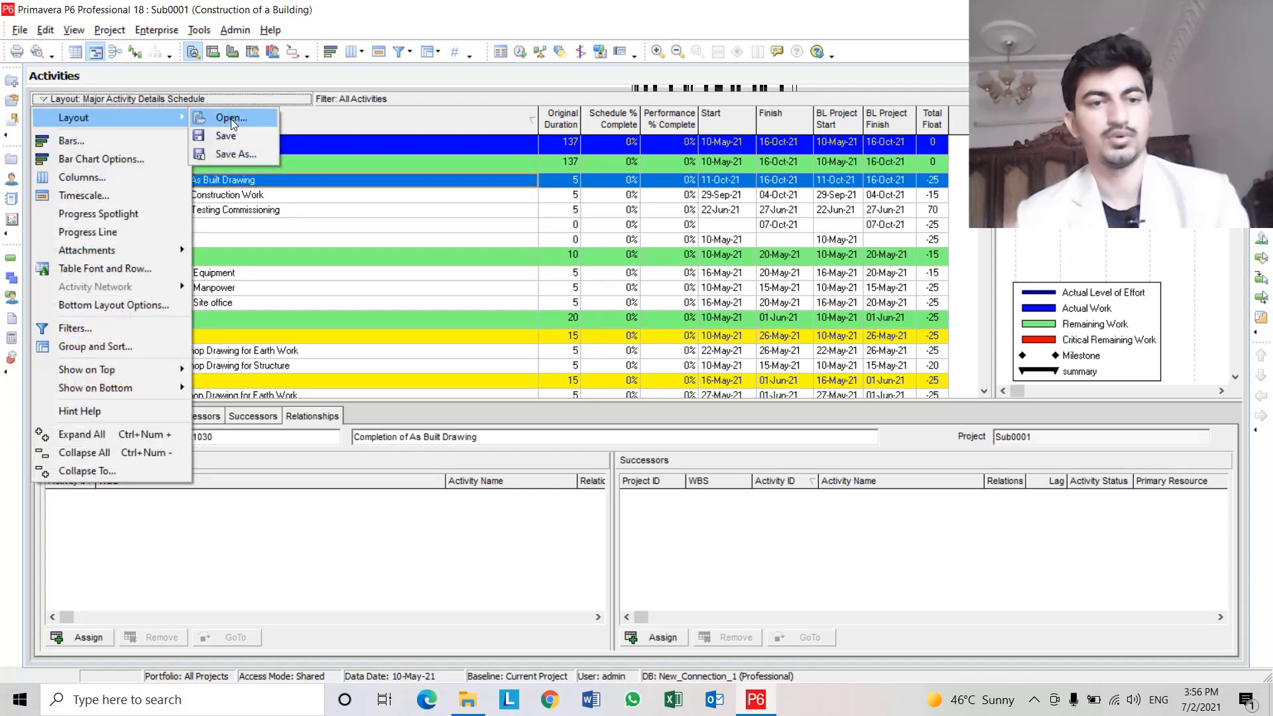
pyautogui.click(230, 118)
pyautogui.click(561, 382)
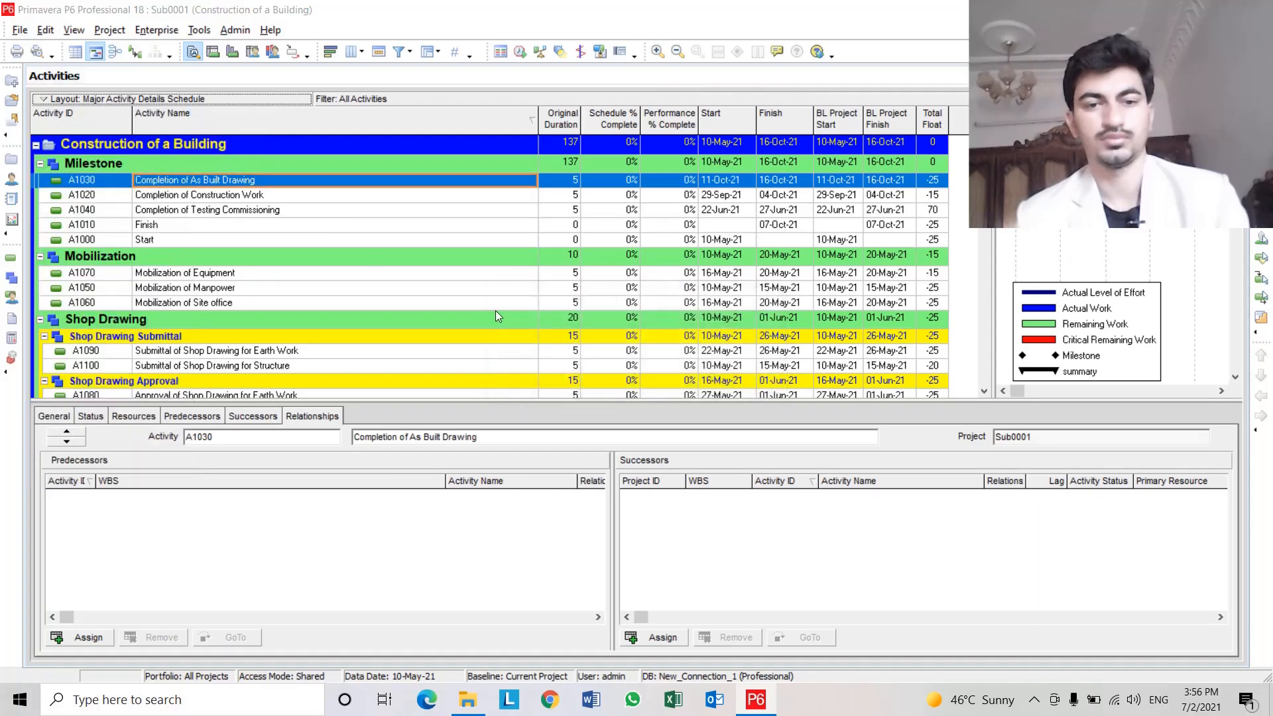
pyautogui.click(572, 419)
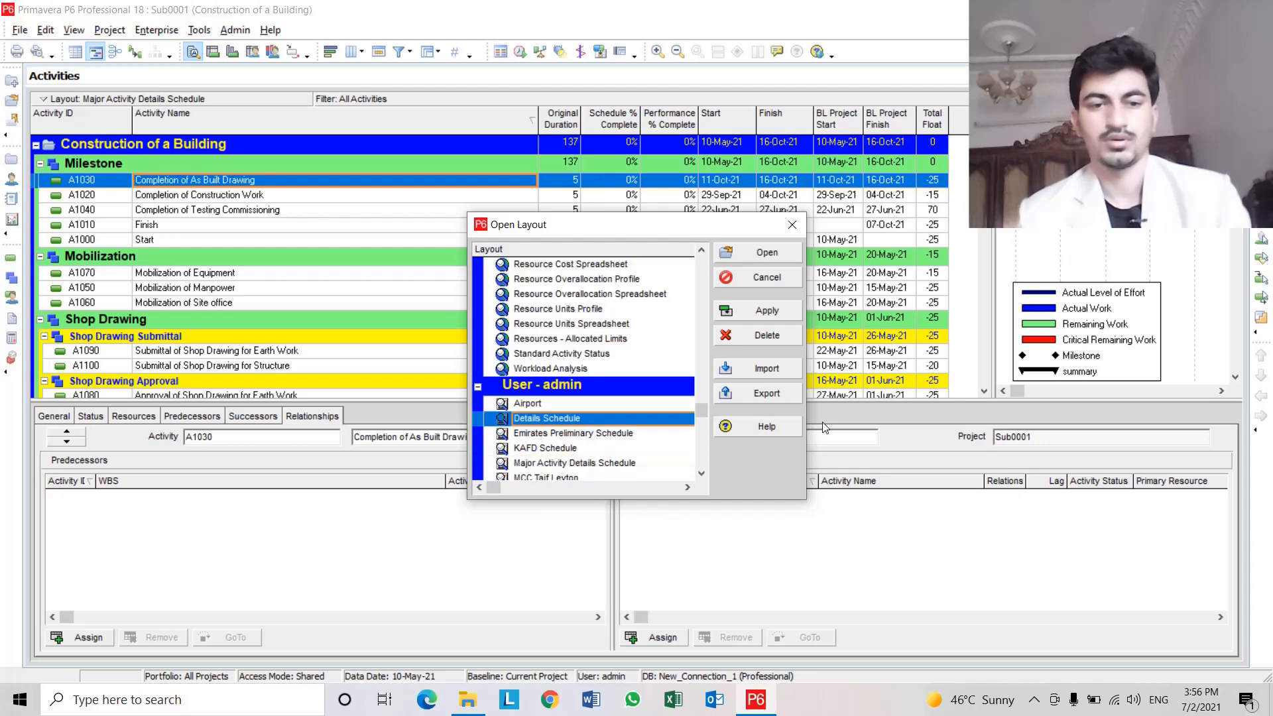
pyautogui.scroll(-2, 673, 433)
pyautogui.scroll(-2, 673, 432)
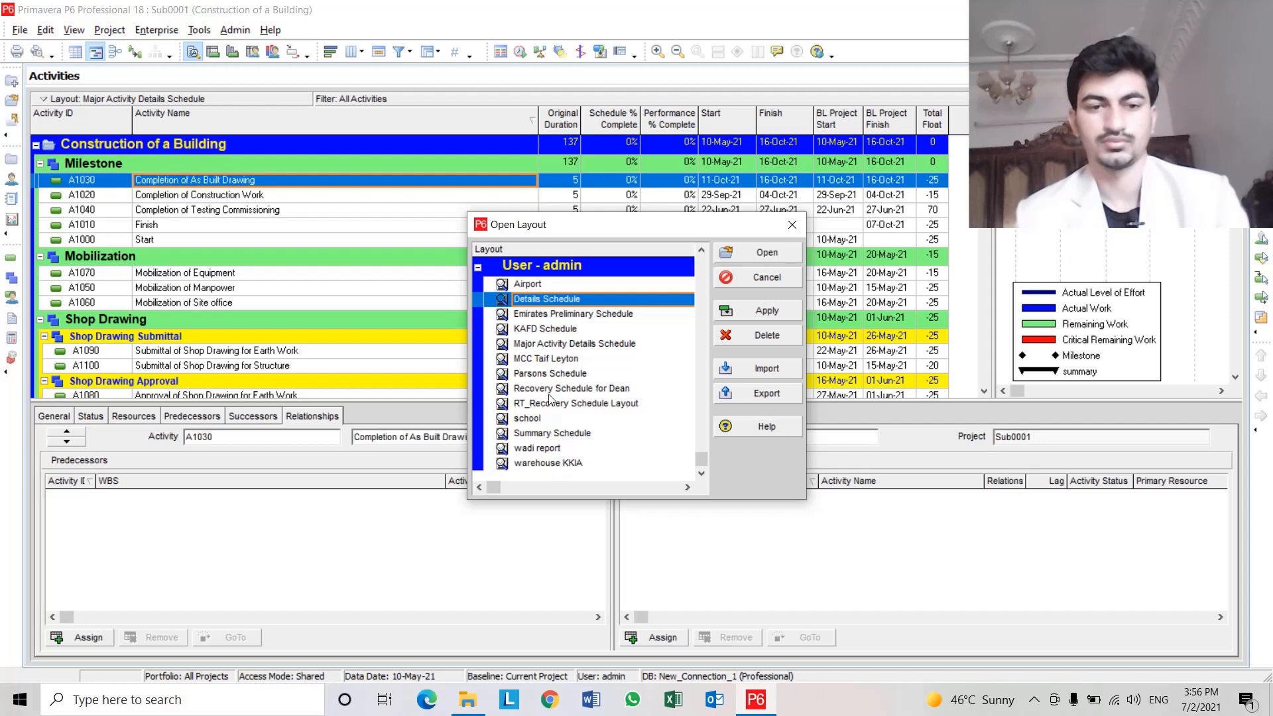
pyautogui.scroll(1, 560, 325)
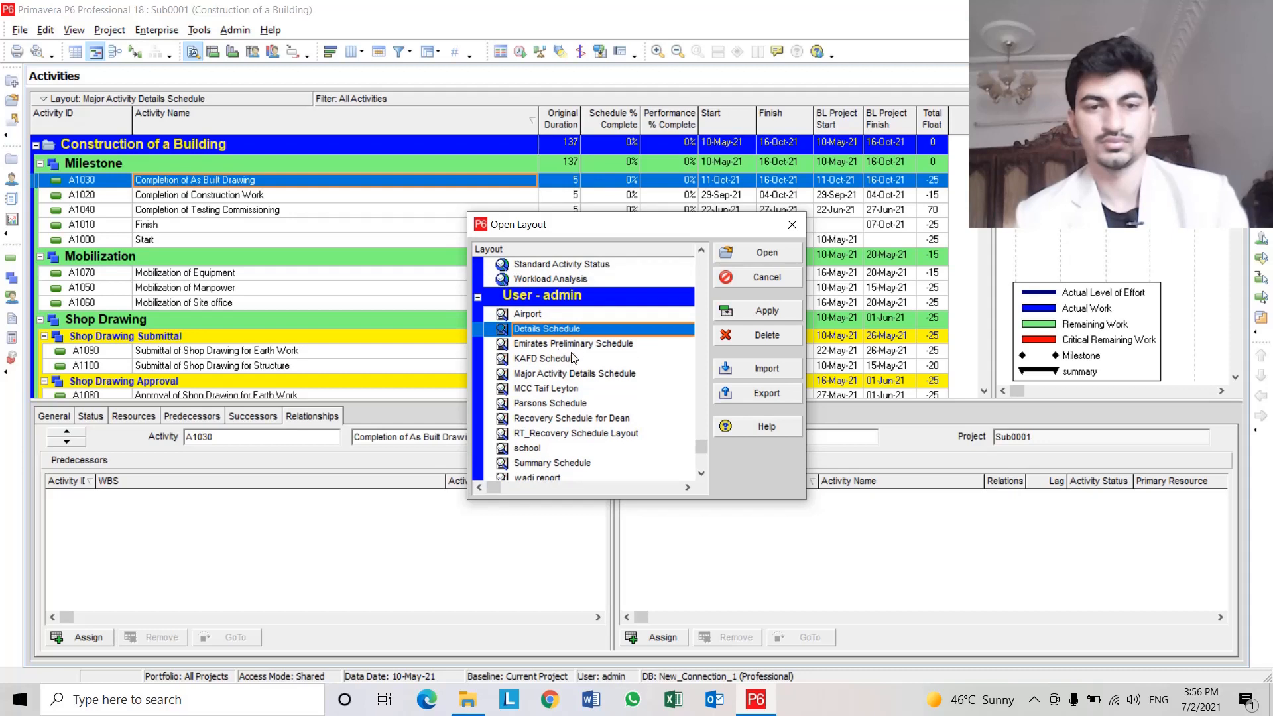
pyautogui.click(573, 374)
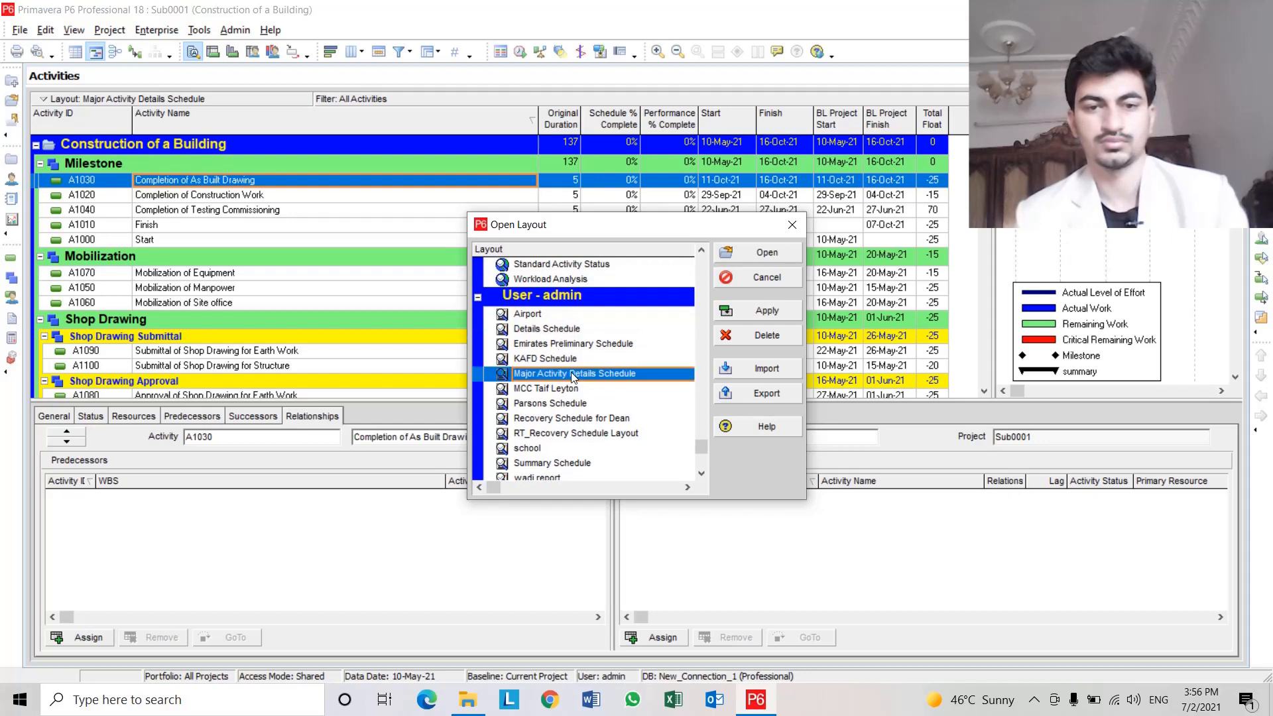
pyautogui.scroll(-1, 571, 377)
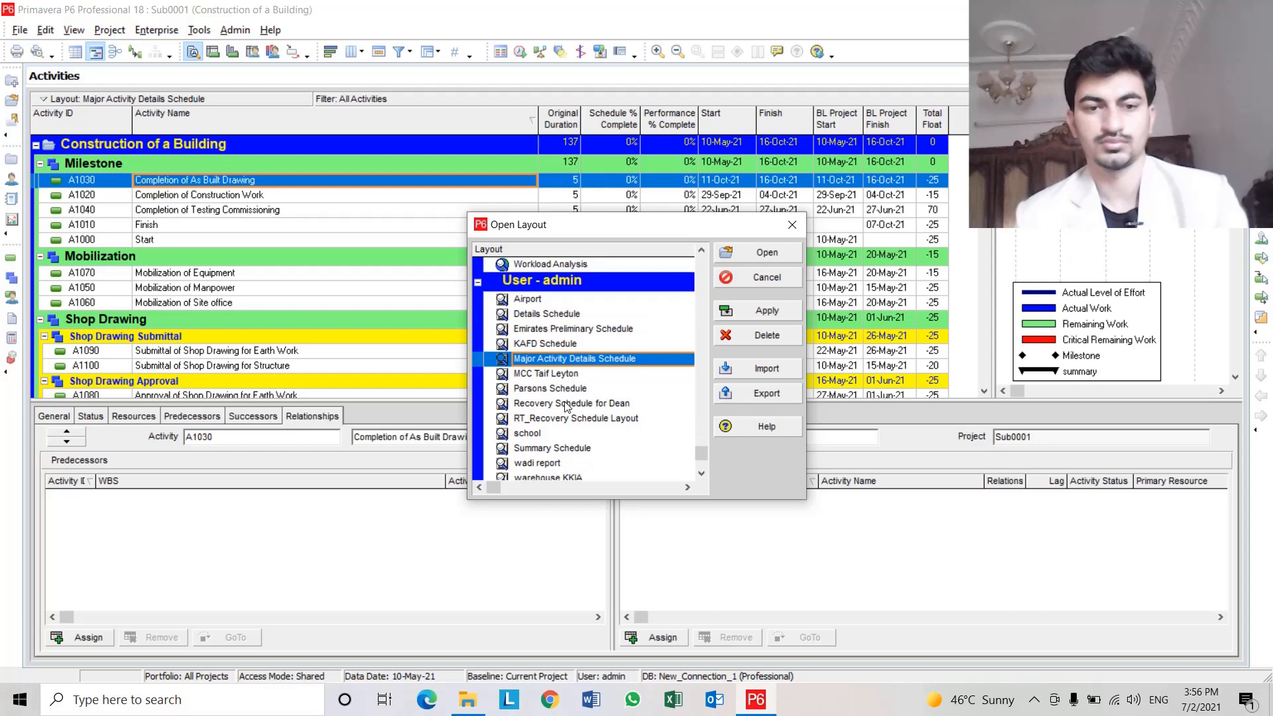
pyautogui.click(567, 404)
pyautogui.scroll(-1, 567, 407)
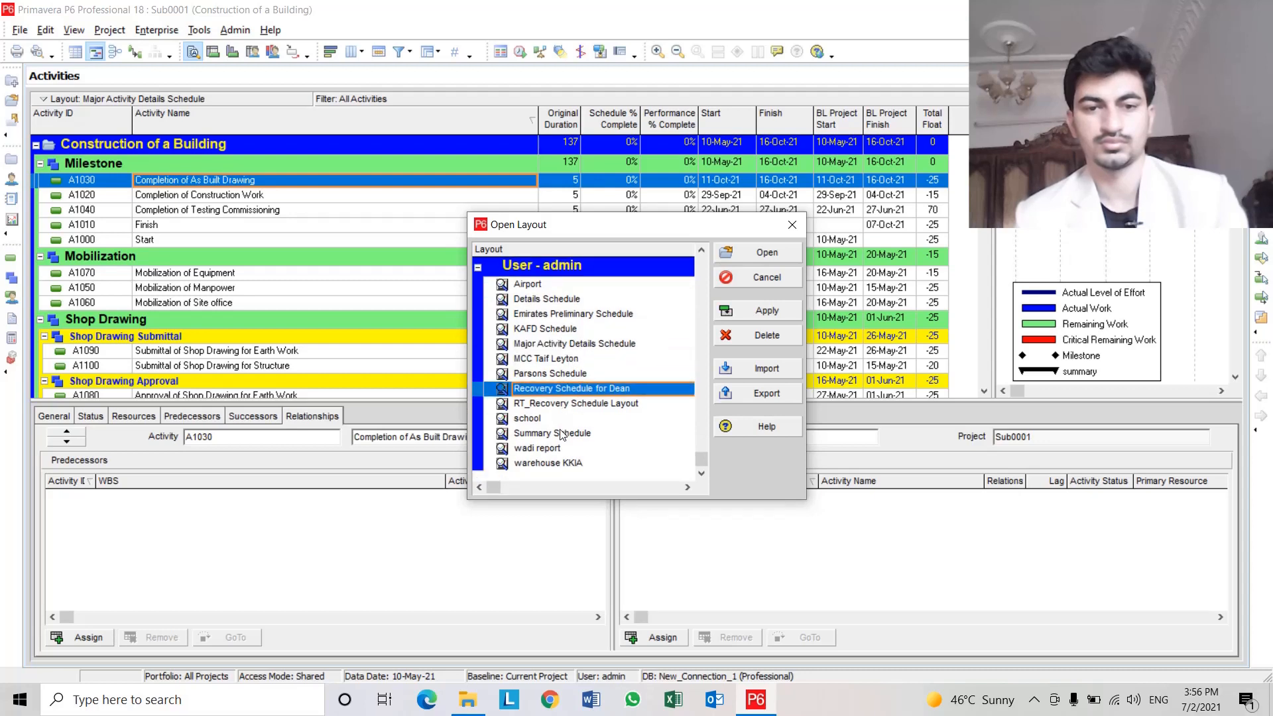
pyautogui.click(564, 434)
pyautogui.click(560, 450)
pyautogui.click(560, 466)
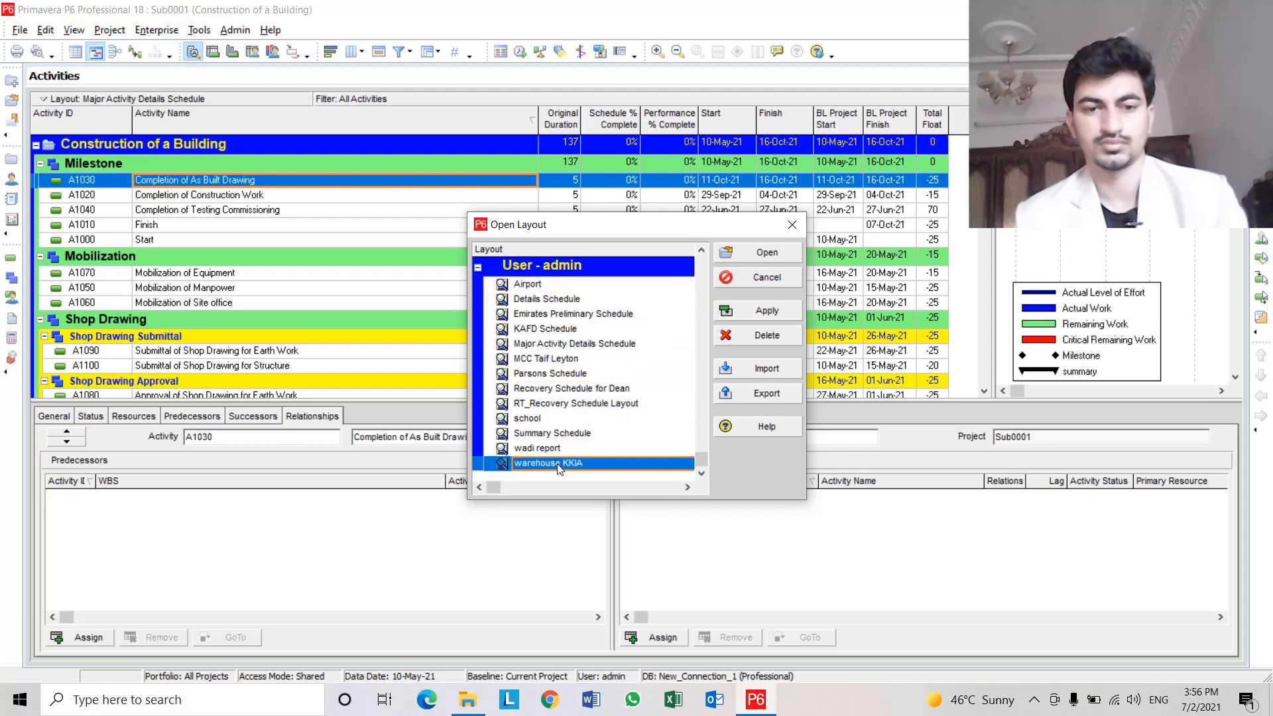
pyautogui.click(556, 449)
pyautogui.click(767, 253)
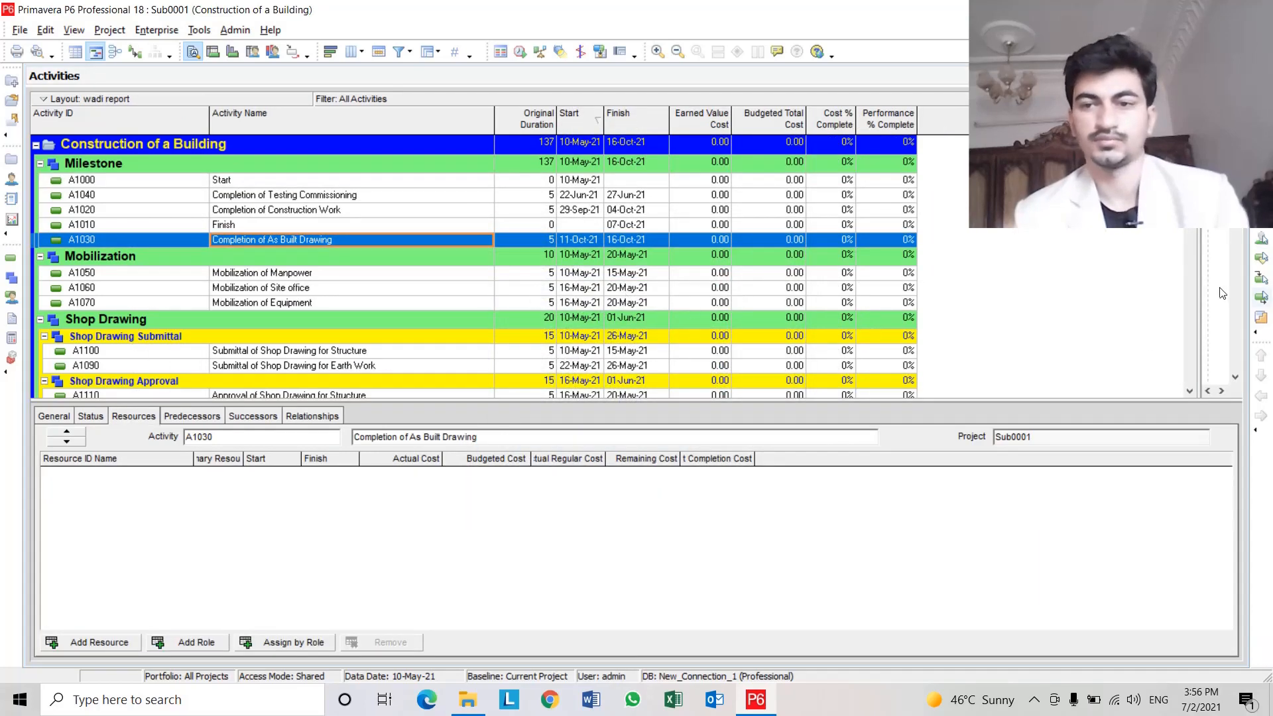
# Remove the Performance % Complete, Cost % Complete, Budgeted Total Cost and Earned Value Cost columns from the activity table.
pyautogui.moveTo(1202, 286); pyautogui.dragTo(956, 292)
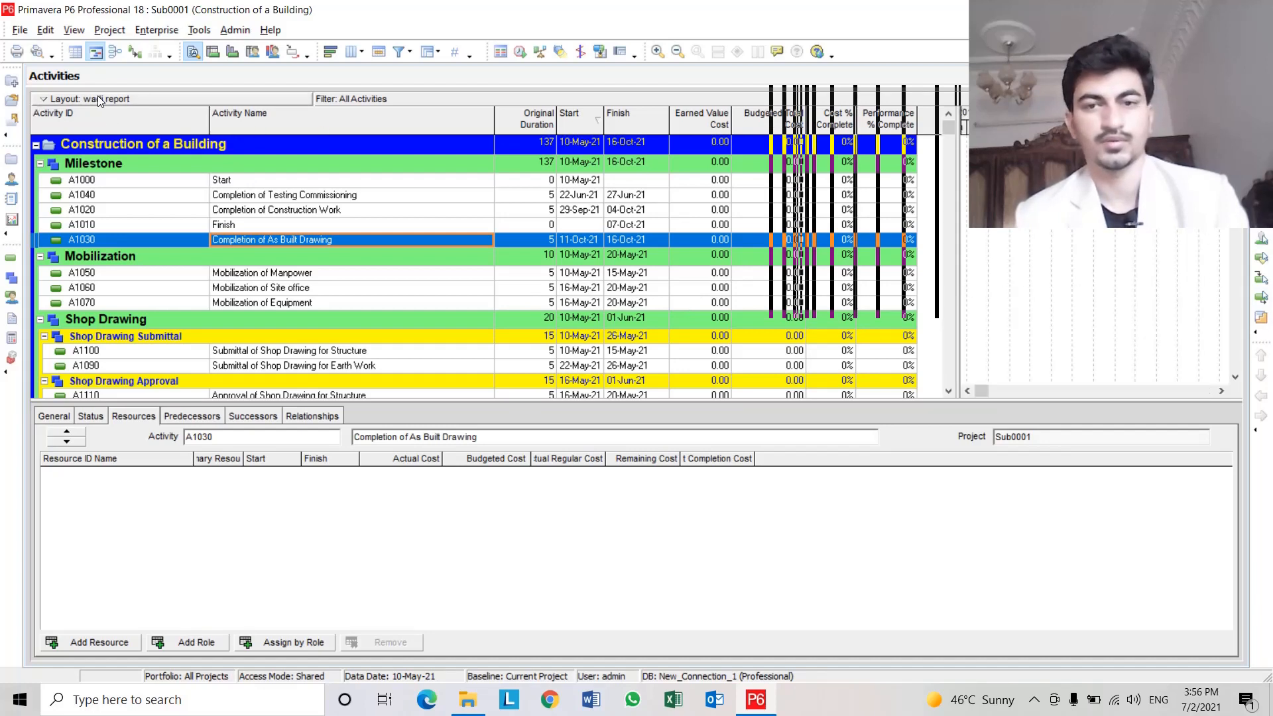
pyautogui.rightClick(176, 116)
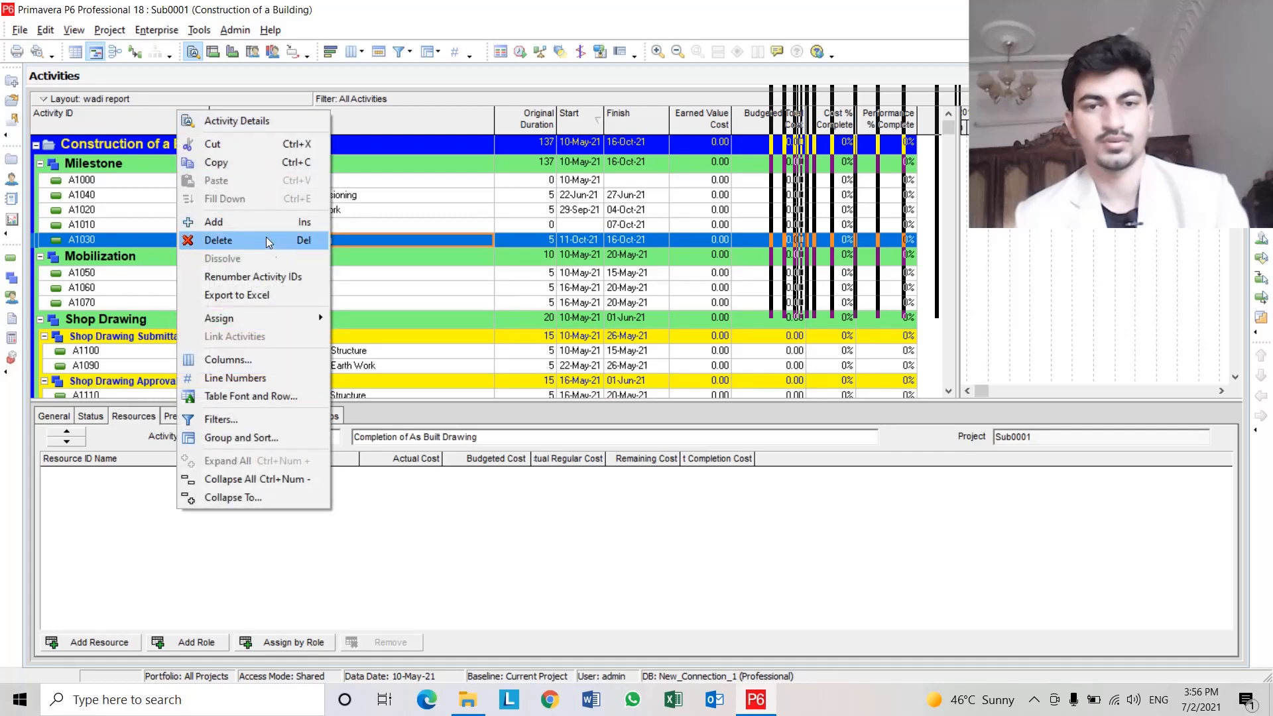
pyautogui.click(289, 359)
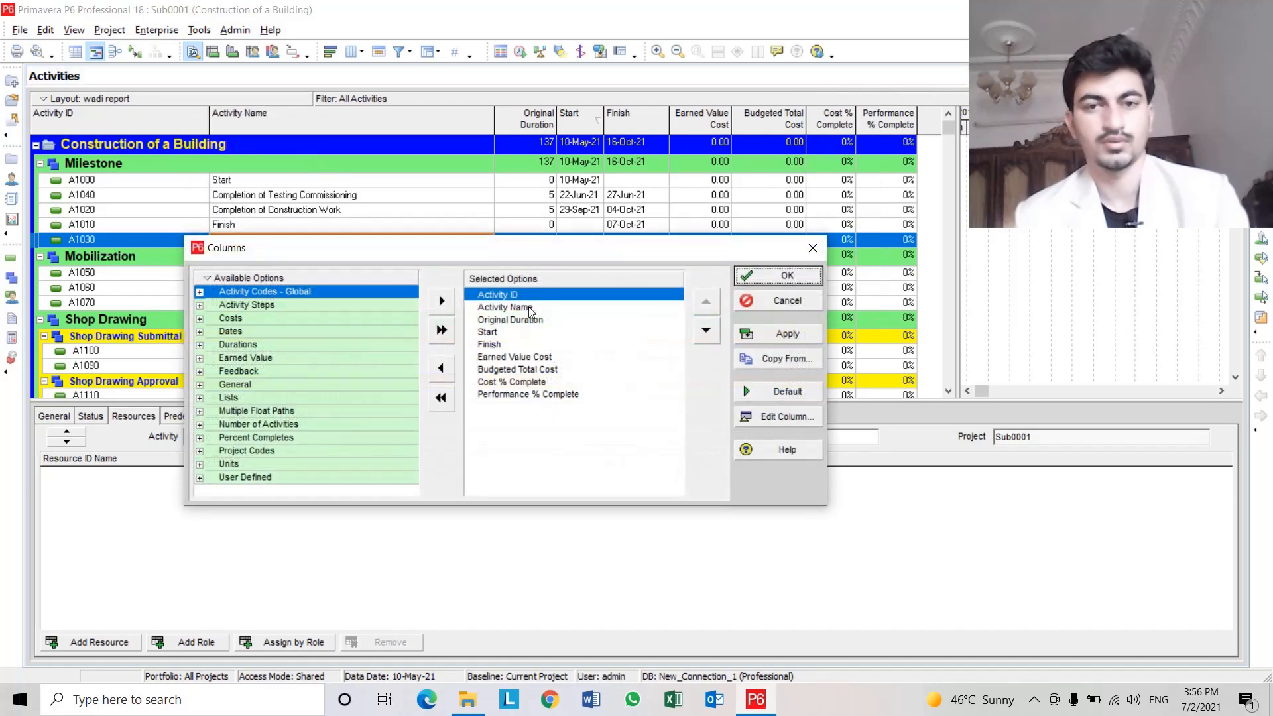
pyautogui.doubleClick(541, 395)
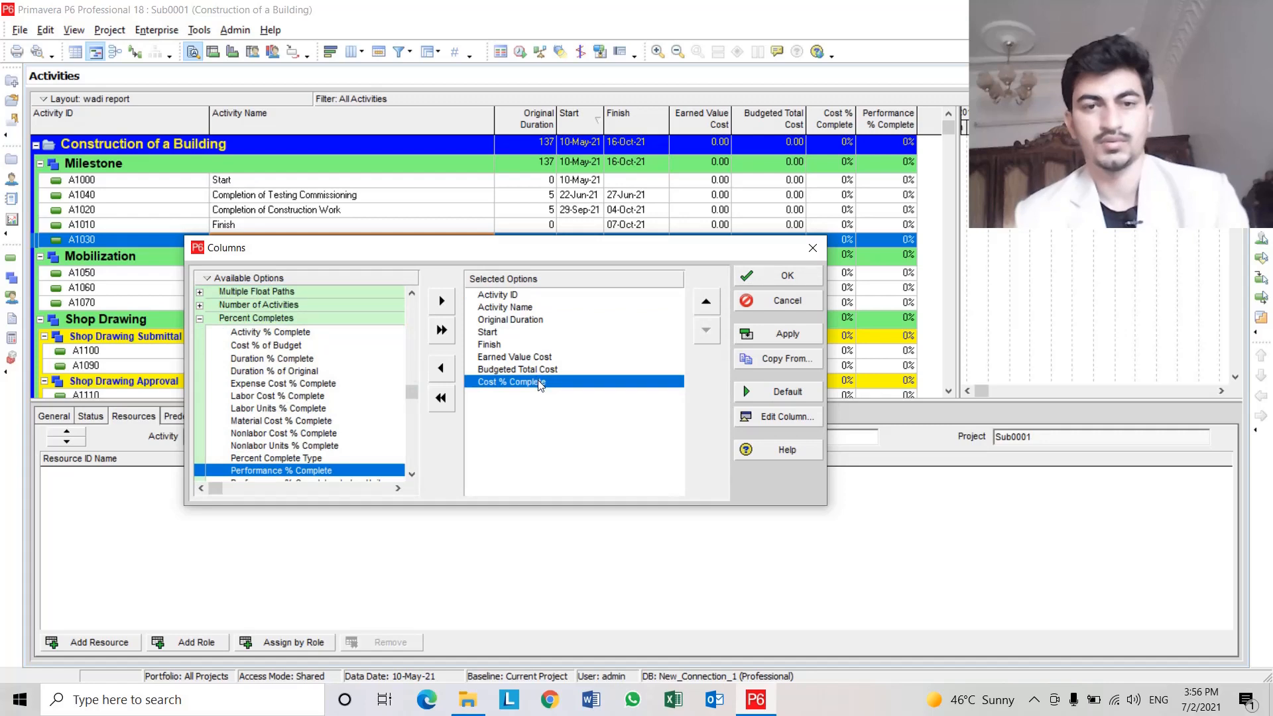
pyautogui.doubleClick(541, 382)
pyautogui.doubleClick(542, 370)
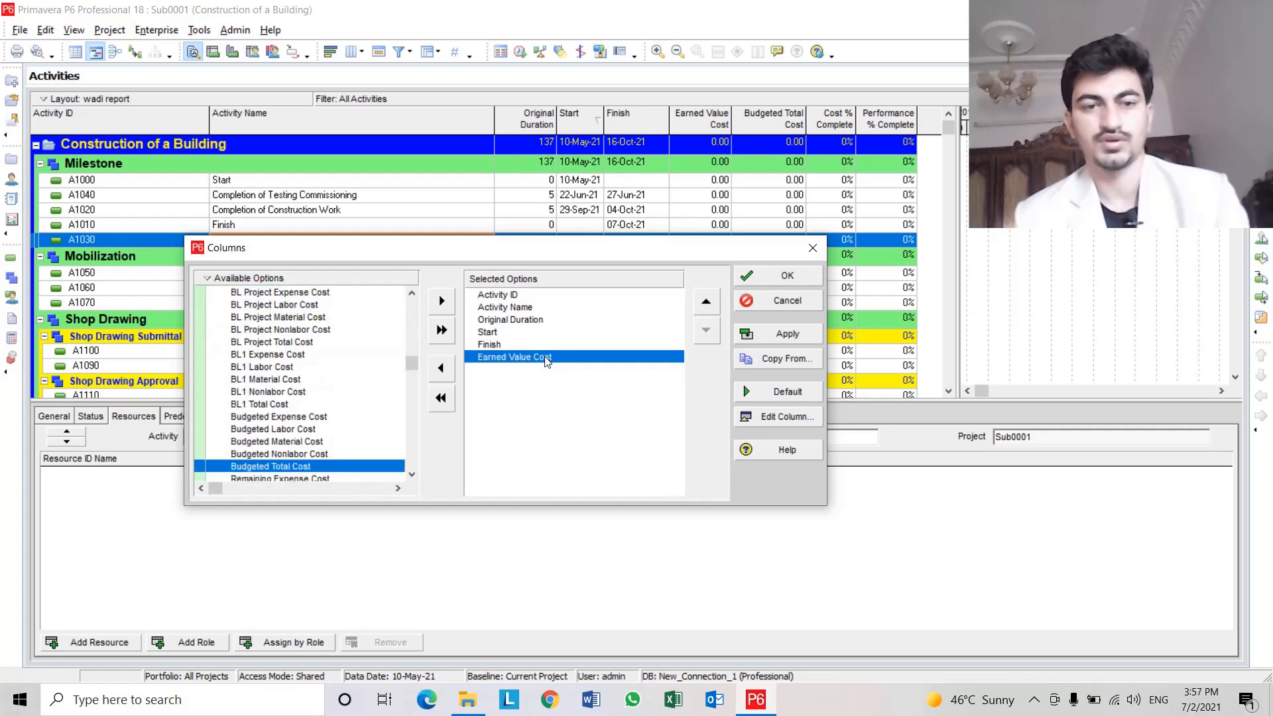
pyautogui.doubleClick(544, 358)
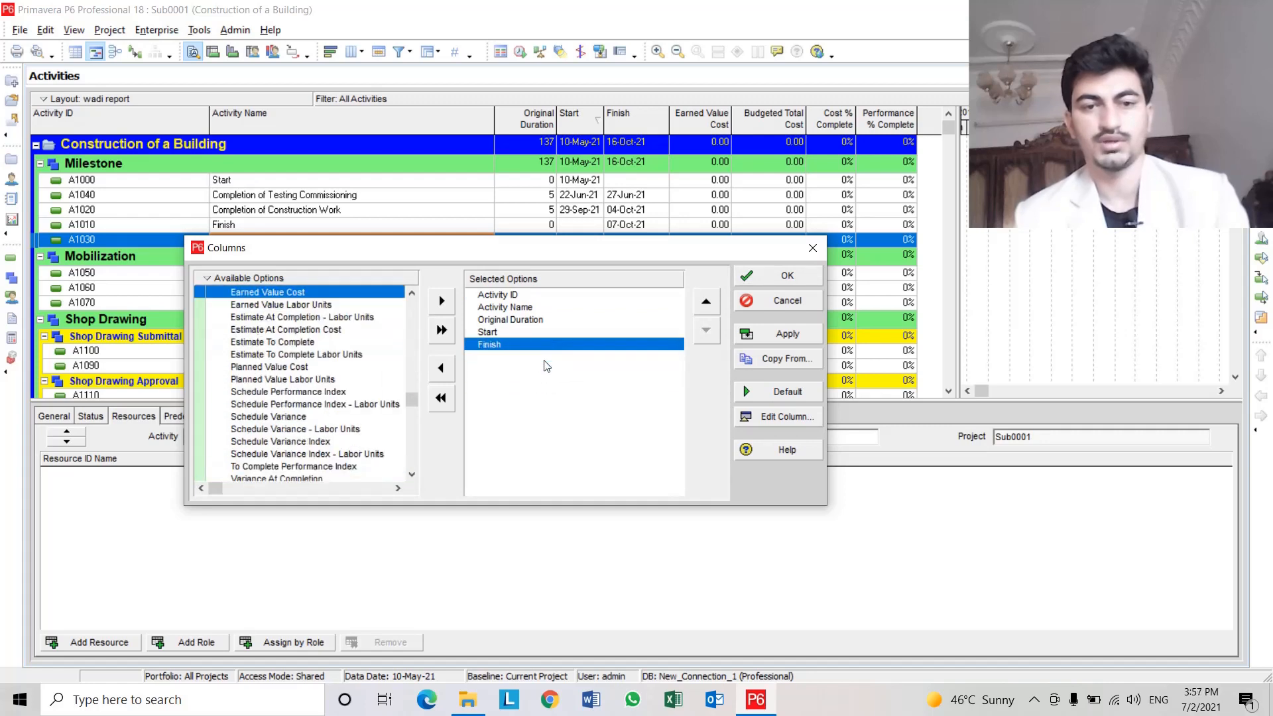
pyautogui.click(761, 277)
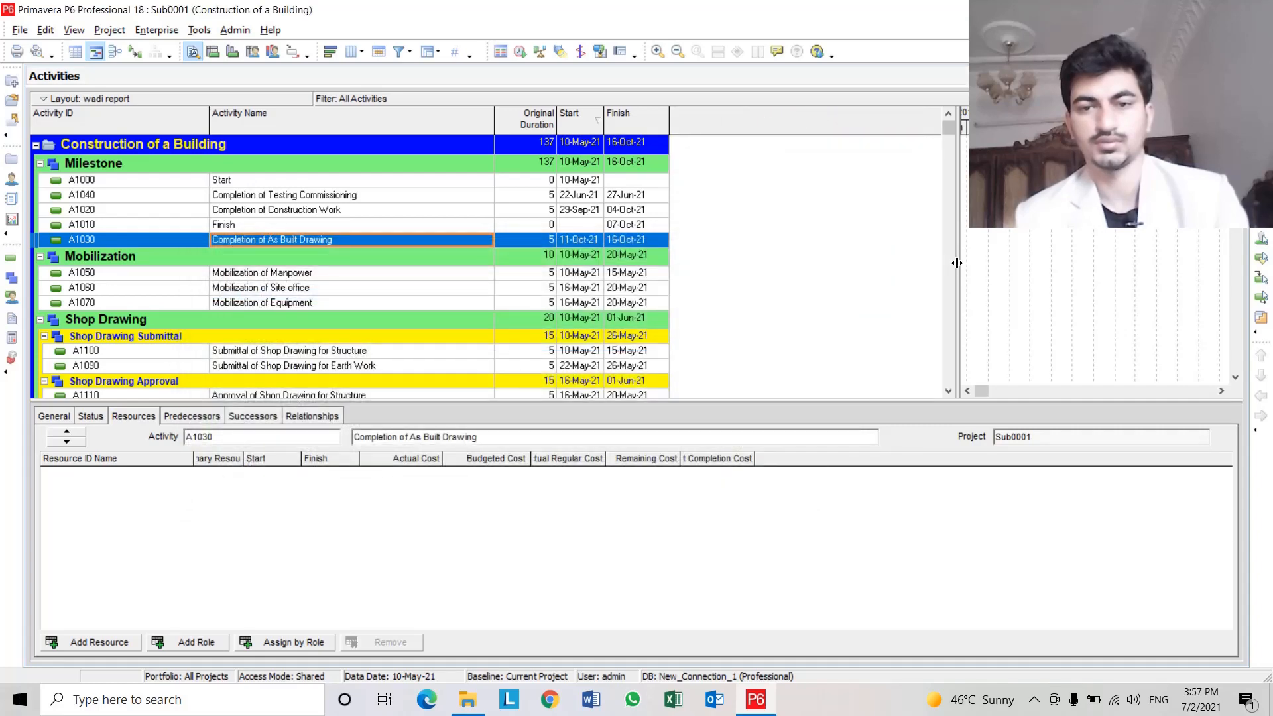
# Save the current activity layout under the new name CONSTRUCTION OF BUILDING for the current user.
pyautogui.moveTo(957, 263); pyautogui.dragTo(703, 265)
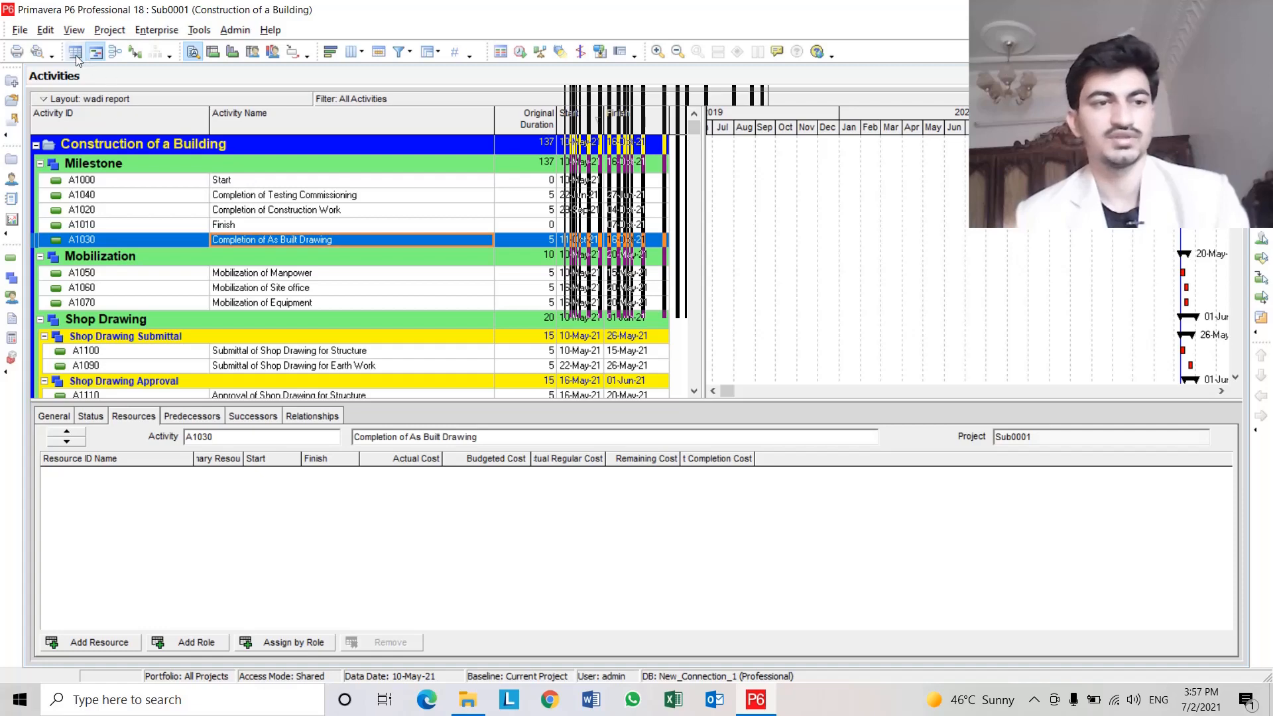
pyautogui.click(49, 100)
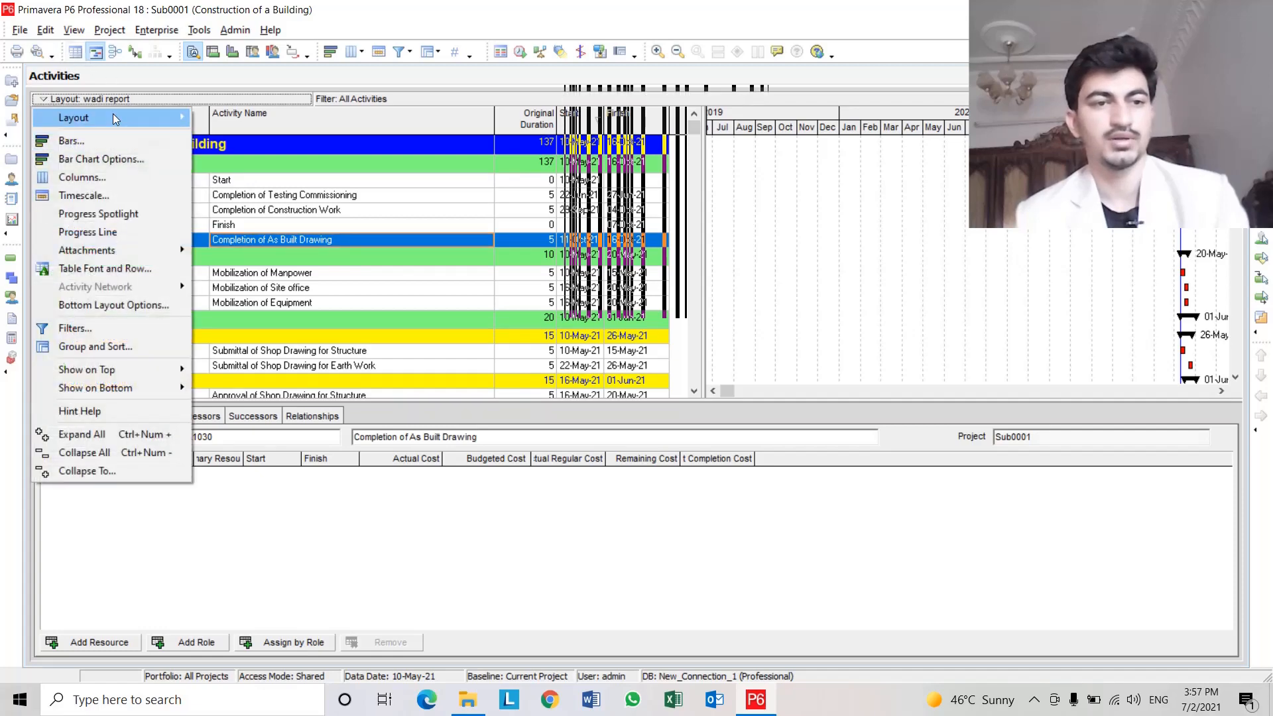
pyautogui.moveTo(113, 118)
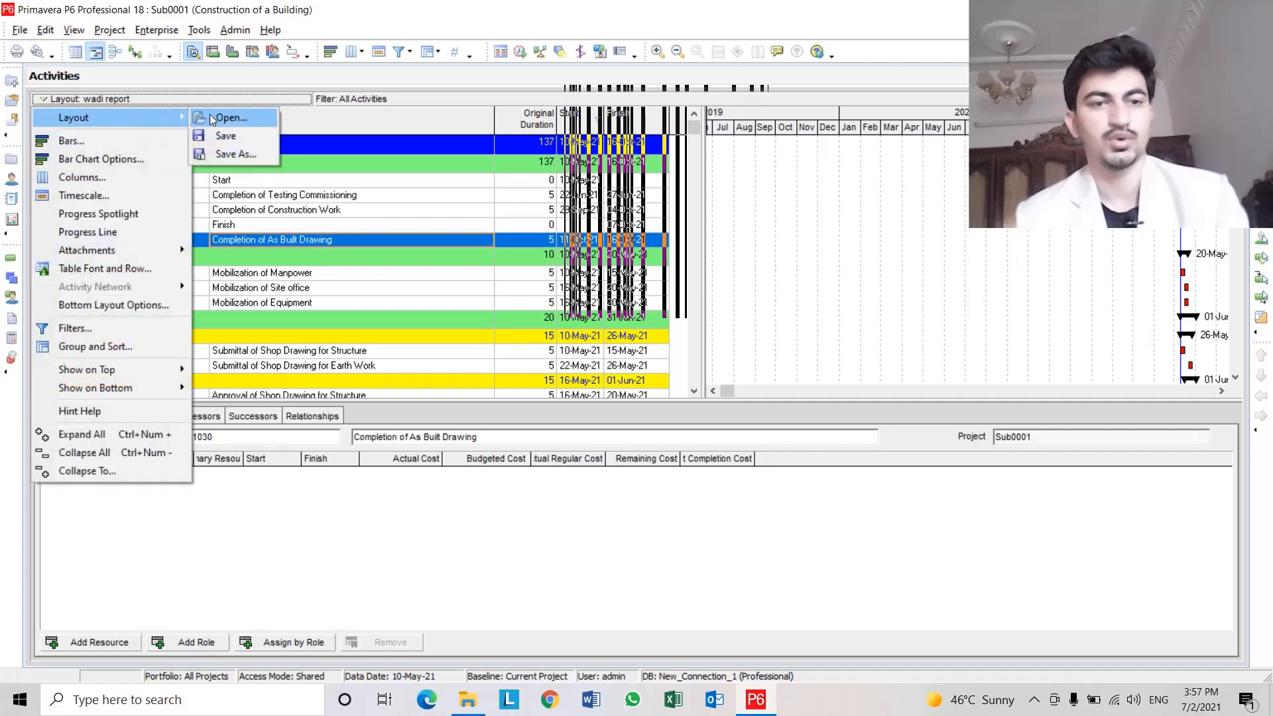
pyautogui.click(227, 154)
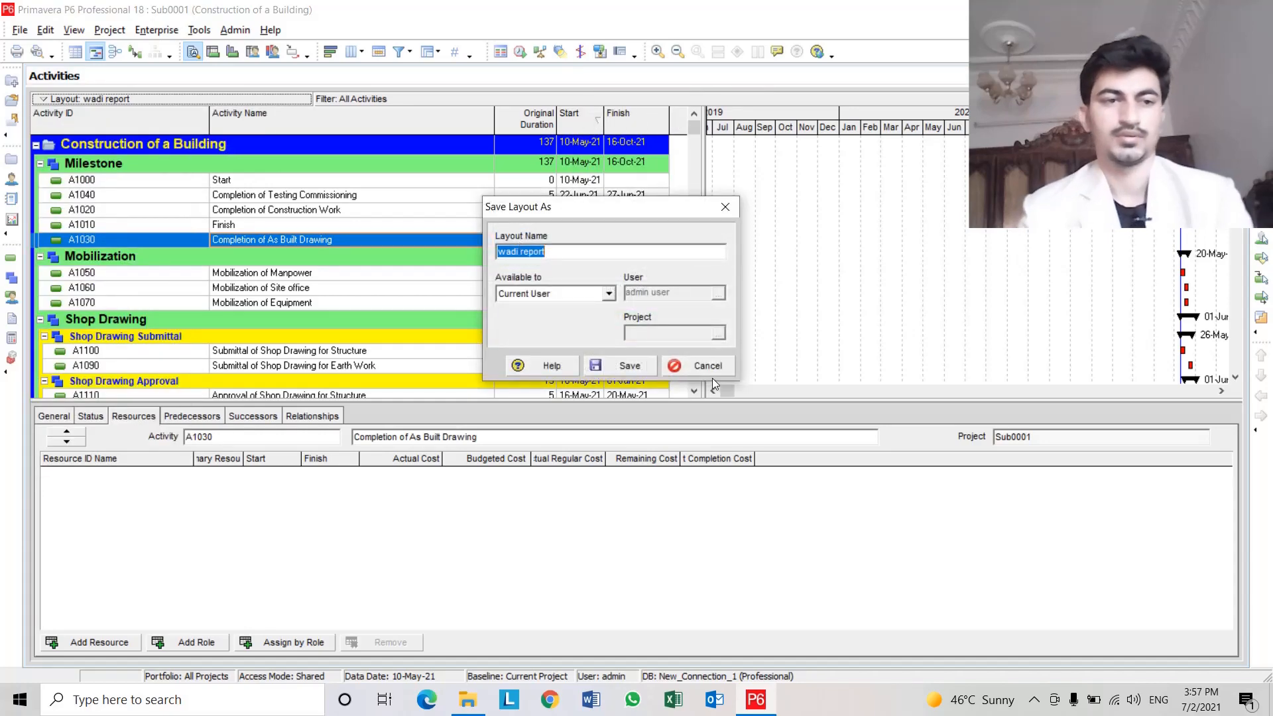
pyautogui.write('CON')
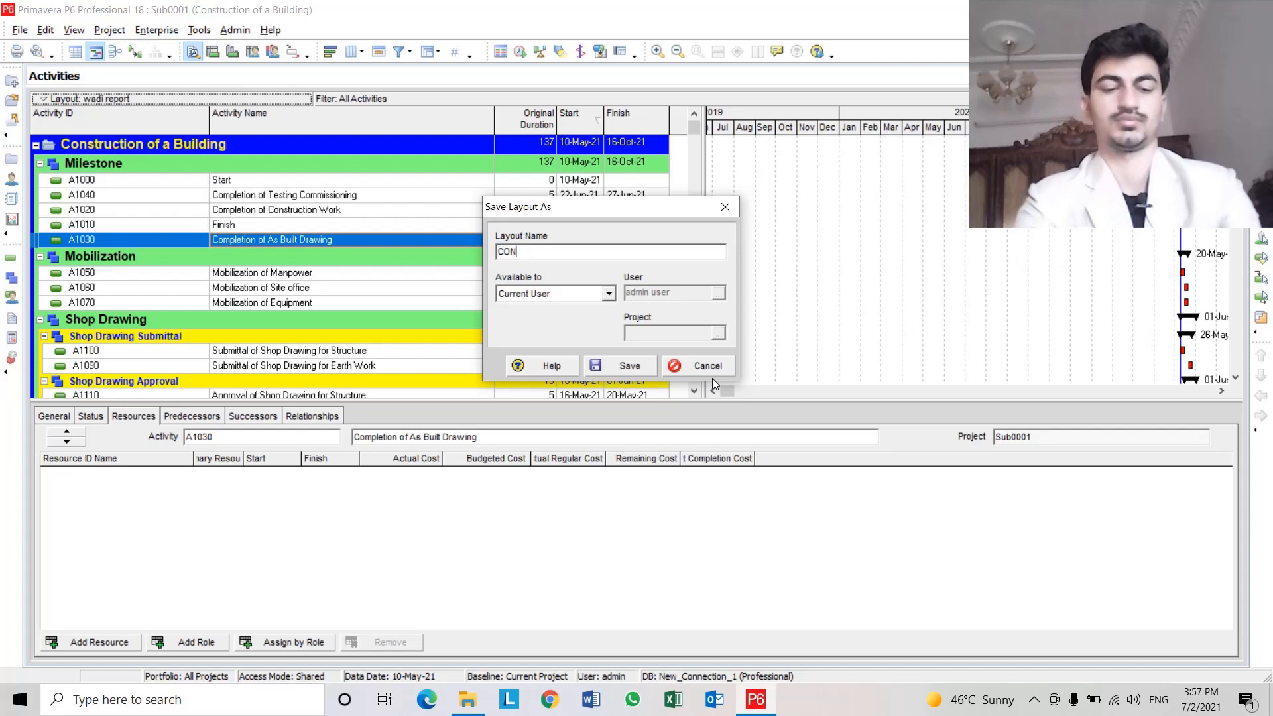
pyautogui.write('STRUCTION OF')
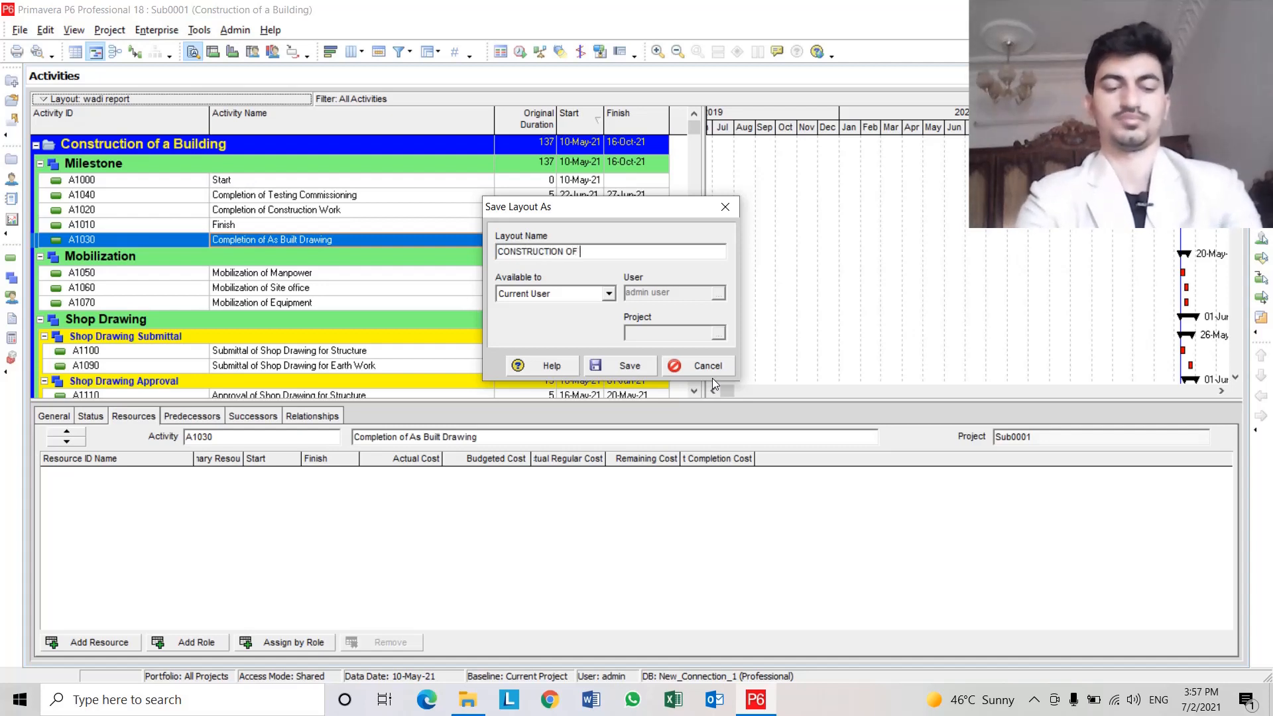
pyautogui.press('capslock')
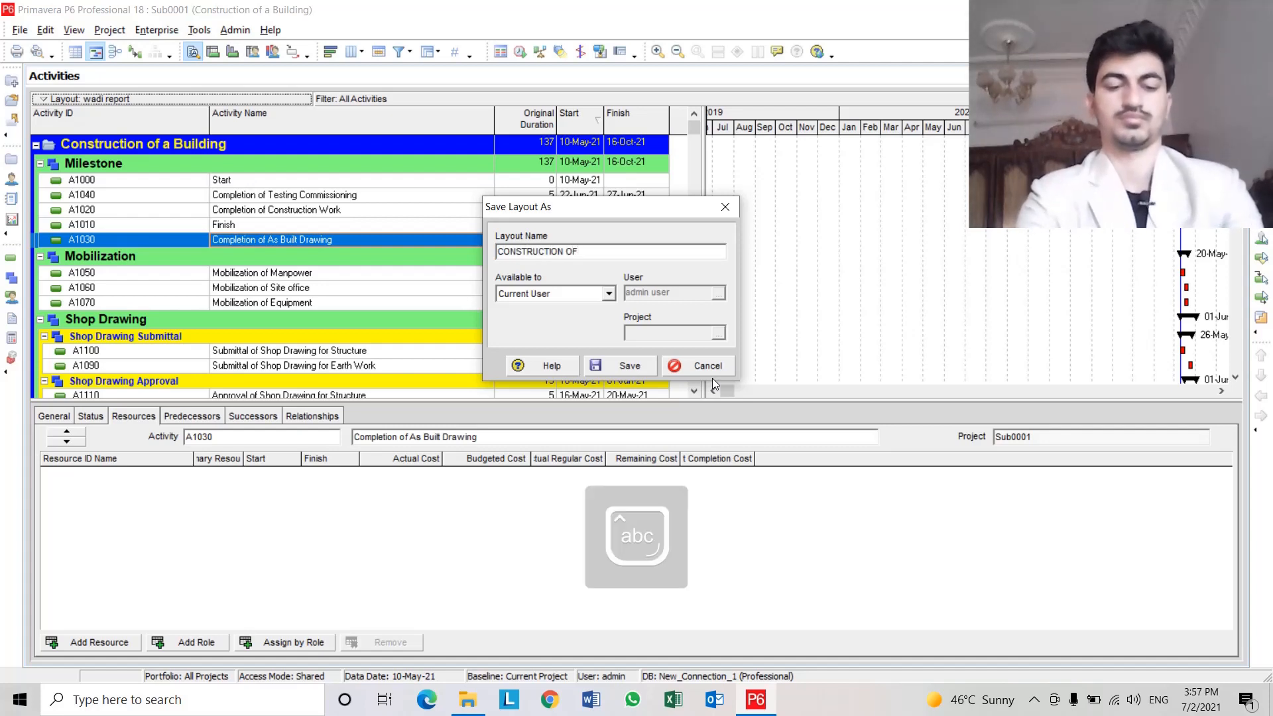
pyautogui.write('bUILDING')
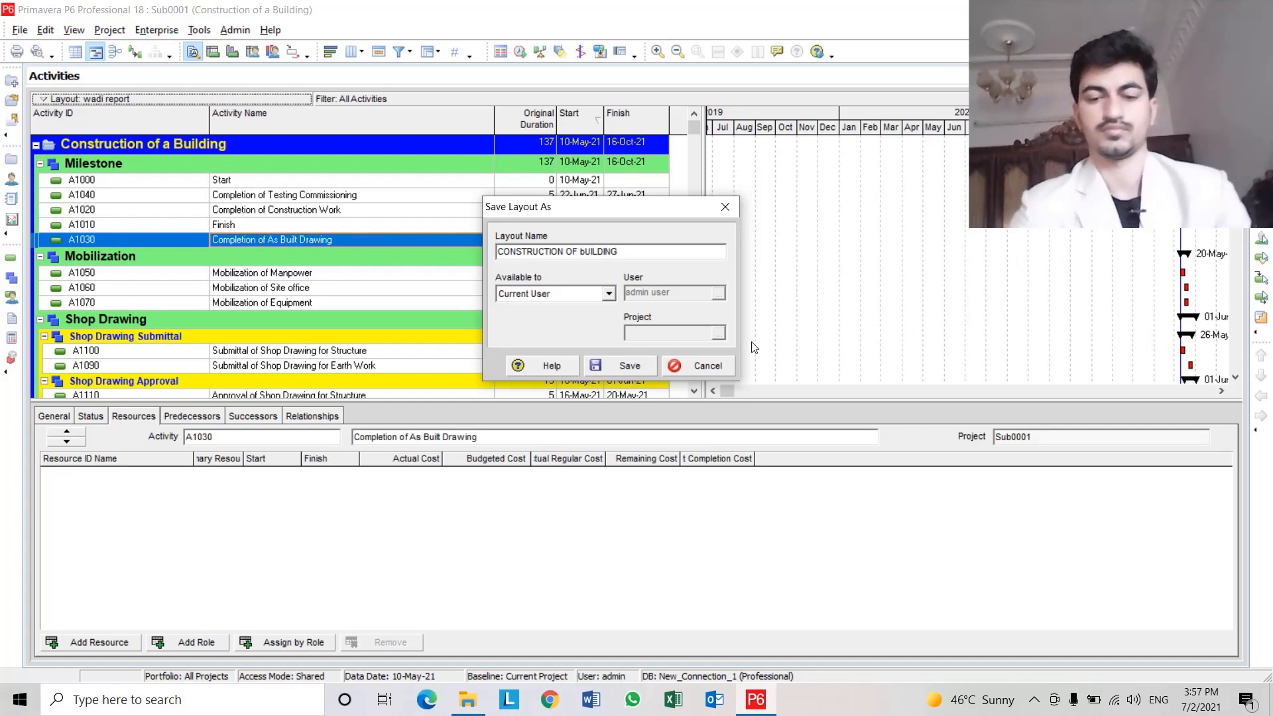
pyautogui.press('BackSpace')
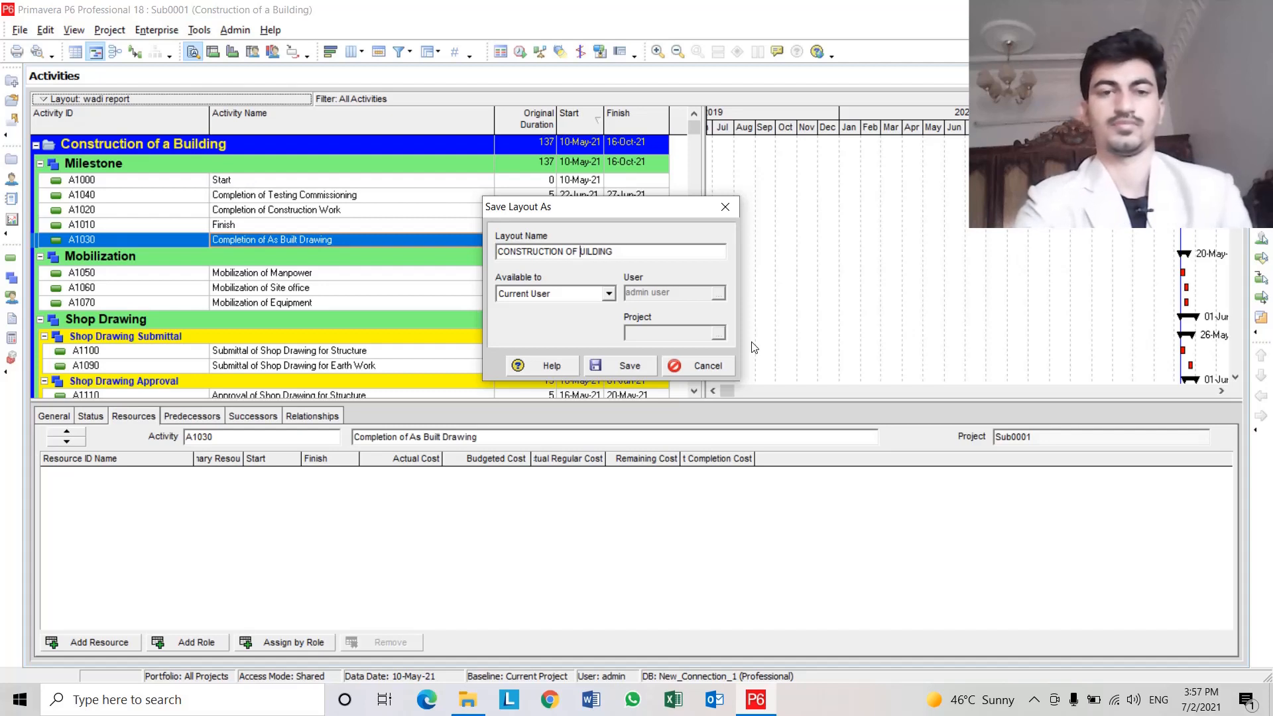
pyautogui.write('B')
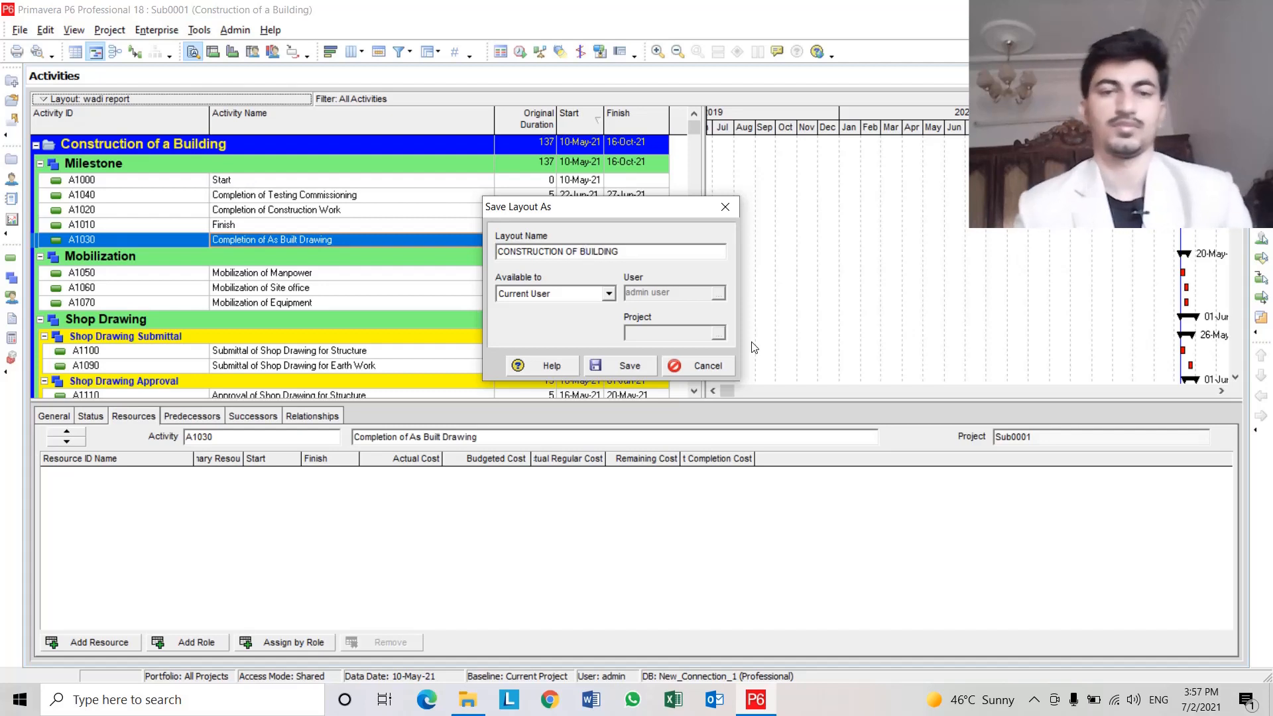
pyautogui.click(635, 362)
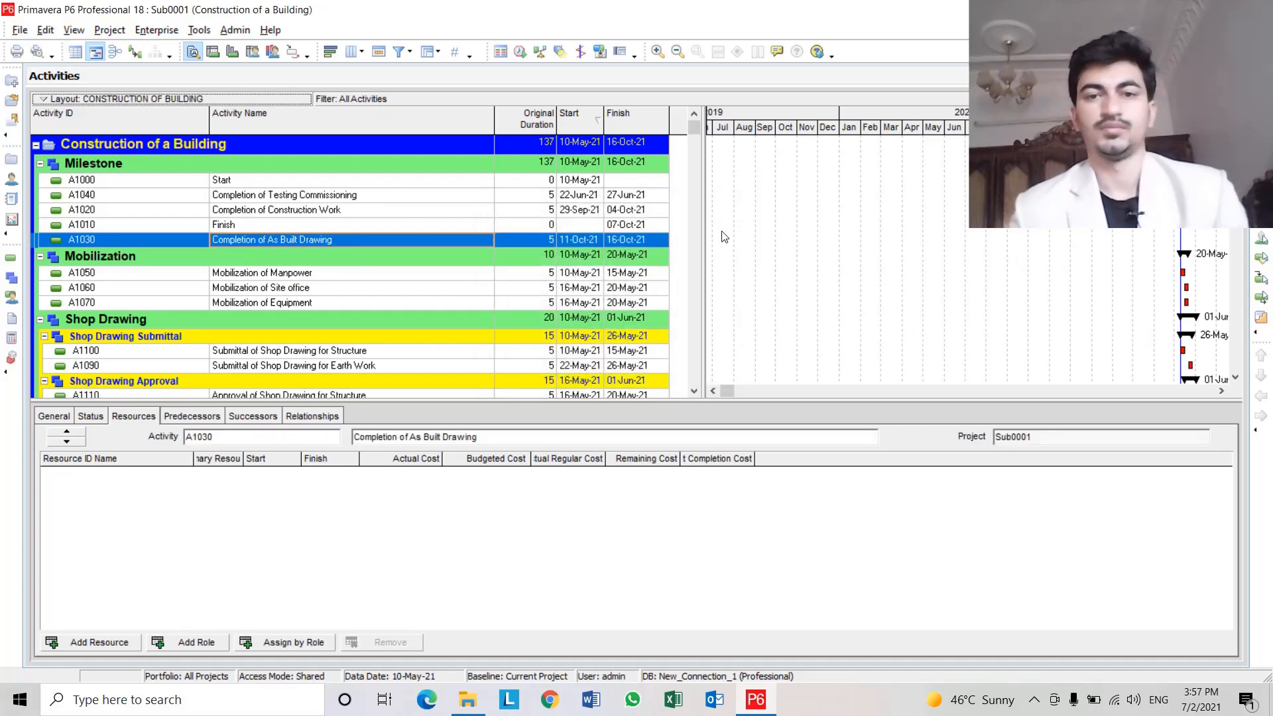
# Change the activity type of A1040 Completion of Testing Commissioning to Finish Milestone.
pyautogui.moveTo(704, 232); pyautogui.dragTo(745, 232)
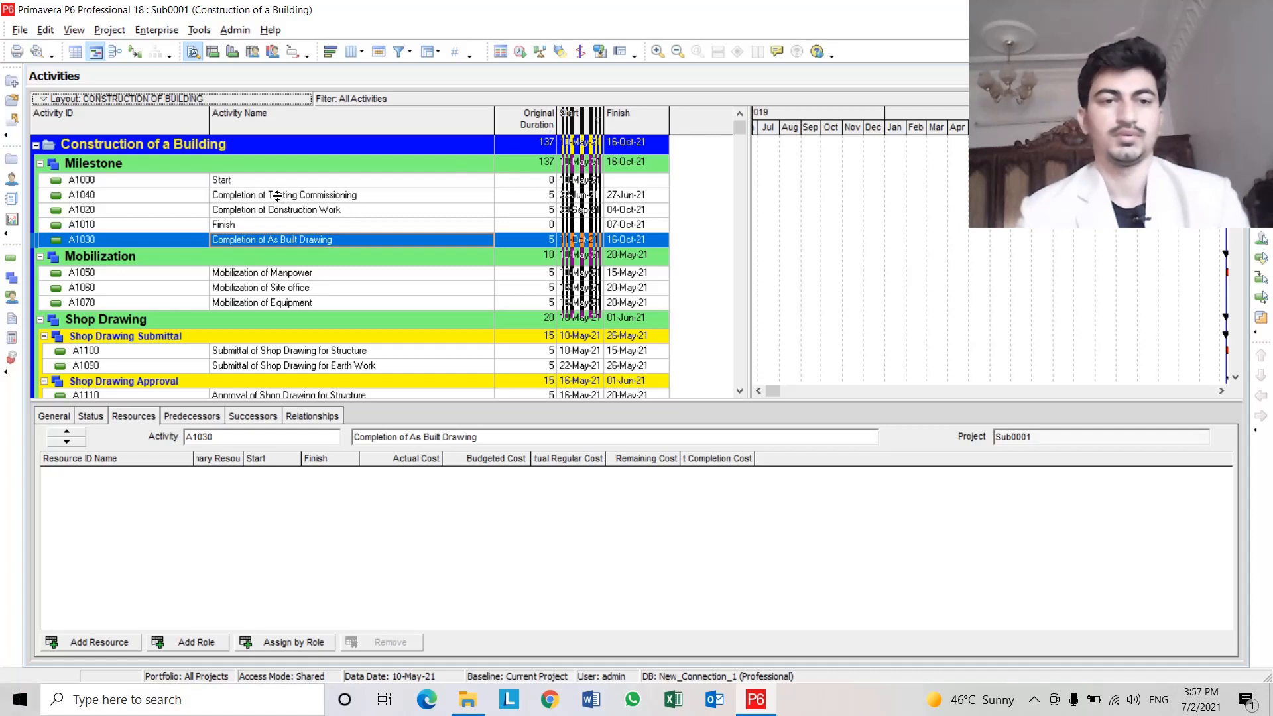
pyautogui.click(301, 196)
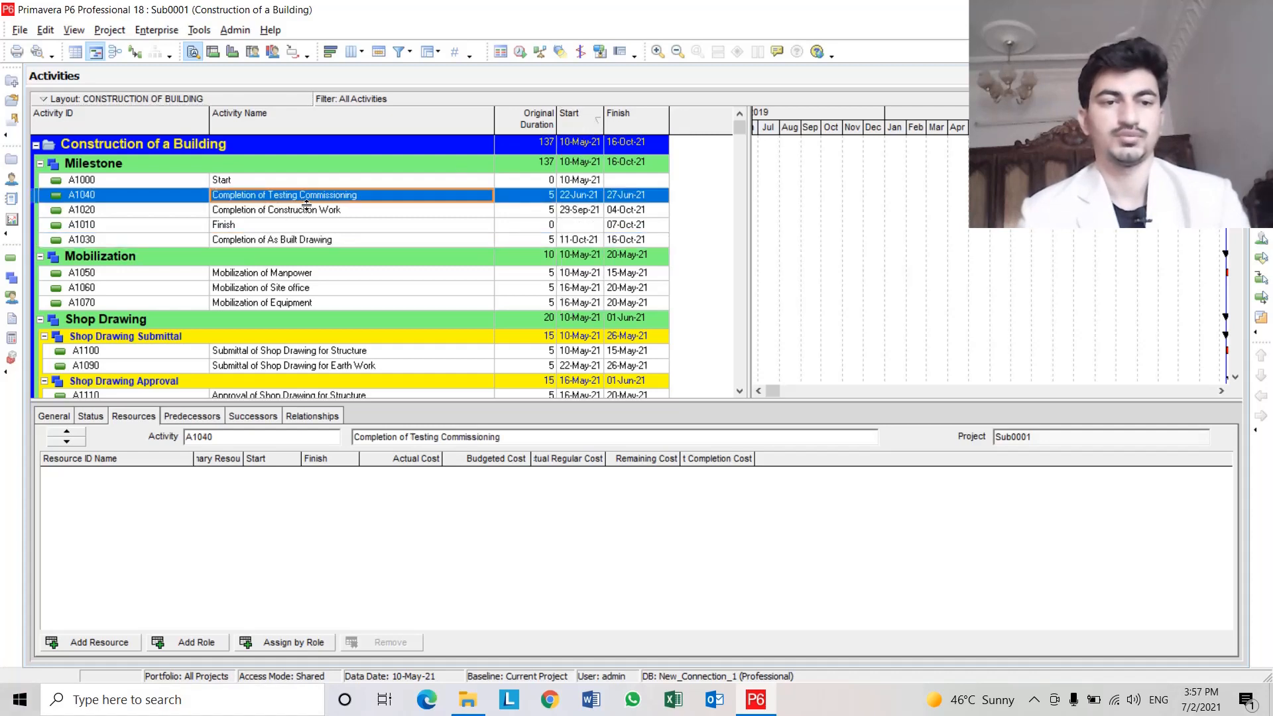
pyautogui.click(54, 416)
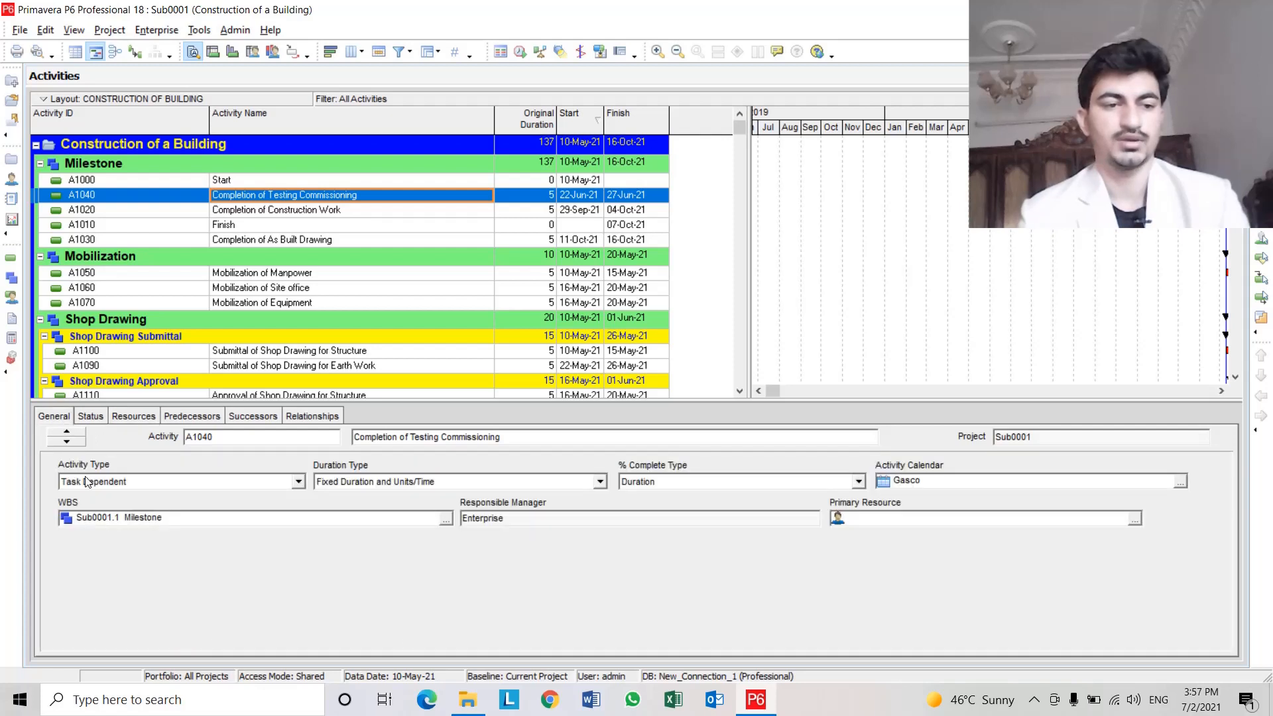
pyautogui.click(130, 486)
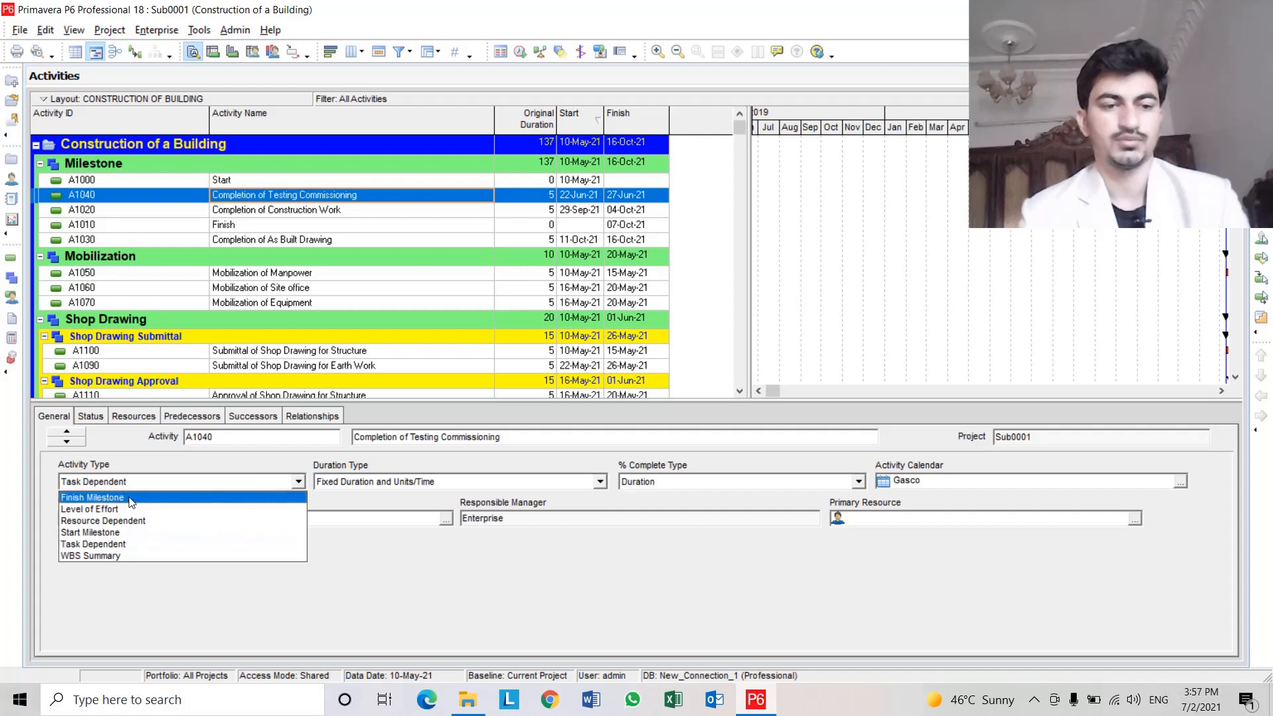
pyautogui.click(129, 498)
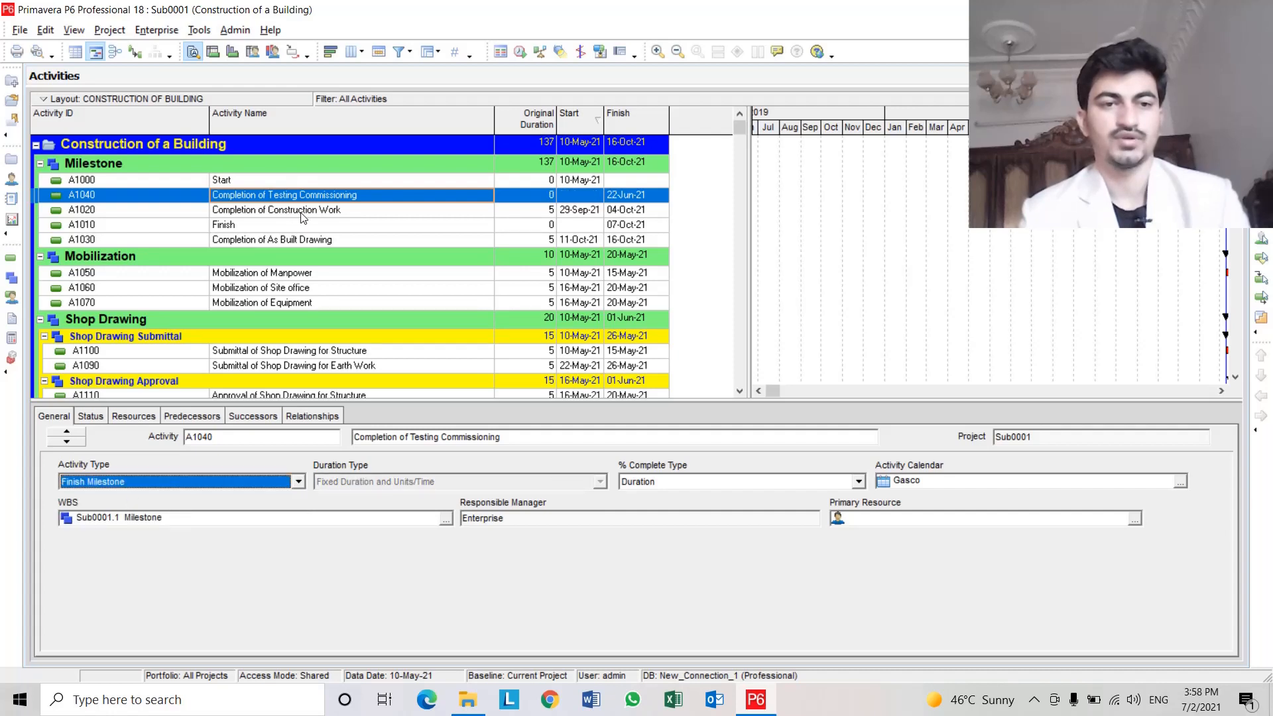
# Set the activity type of A1020 Completion of Construction Work and A1030 Completion of As Built Drawing to Finish Milestone.
pyautogui.click(324, 212)
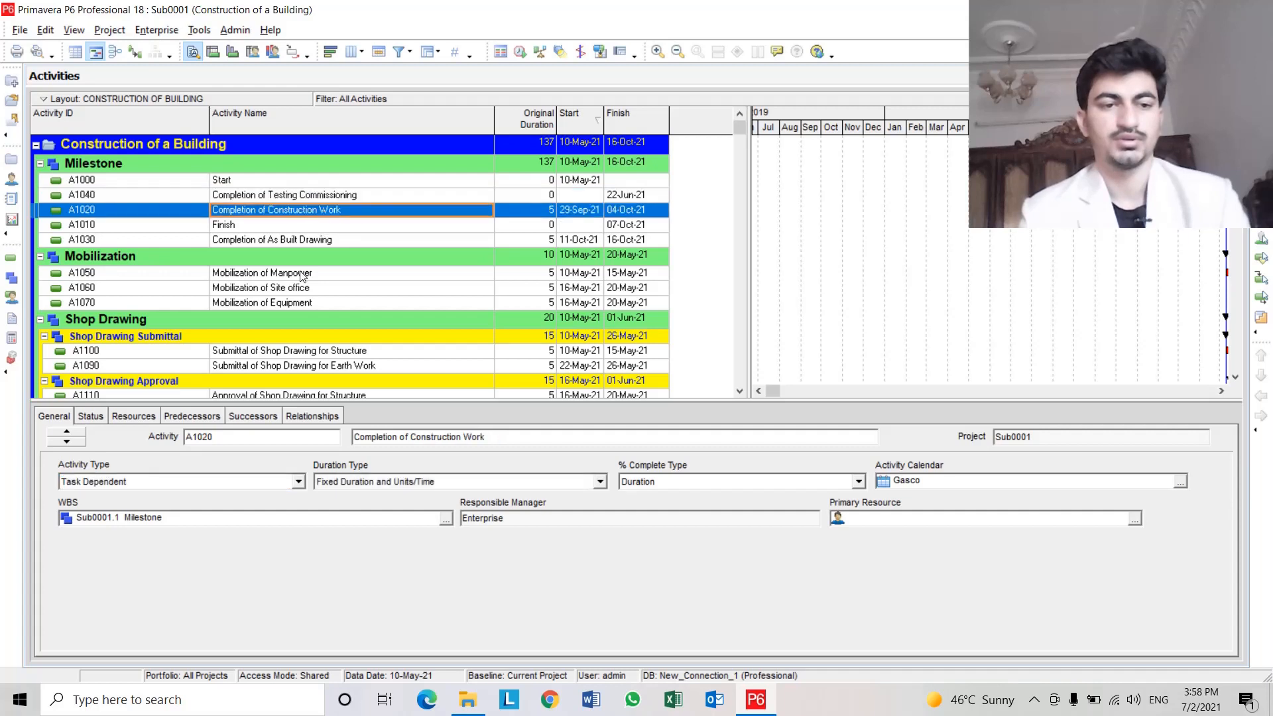
pyautogui.click(109, 483)
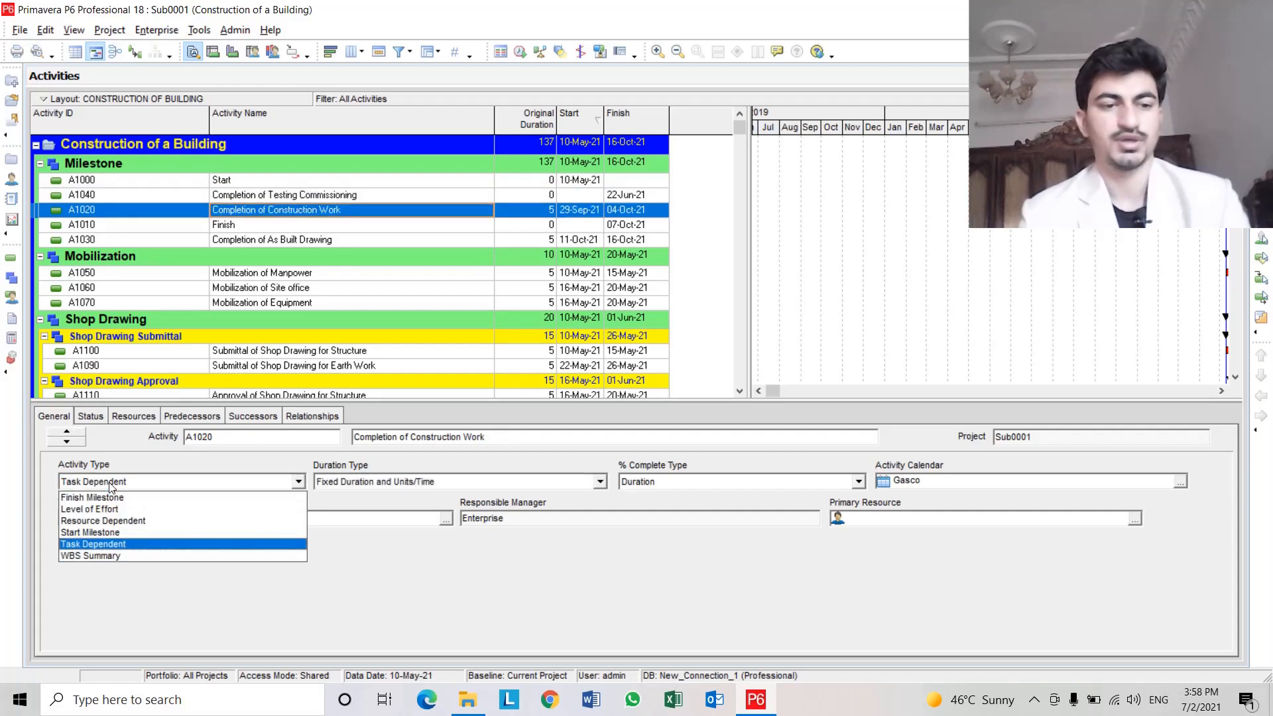
pyautogui.click(108, 498)
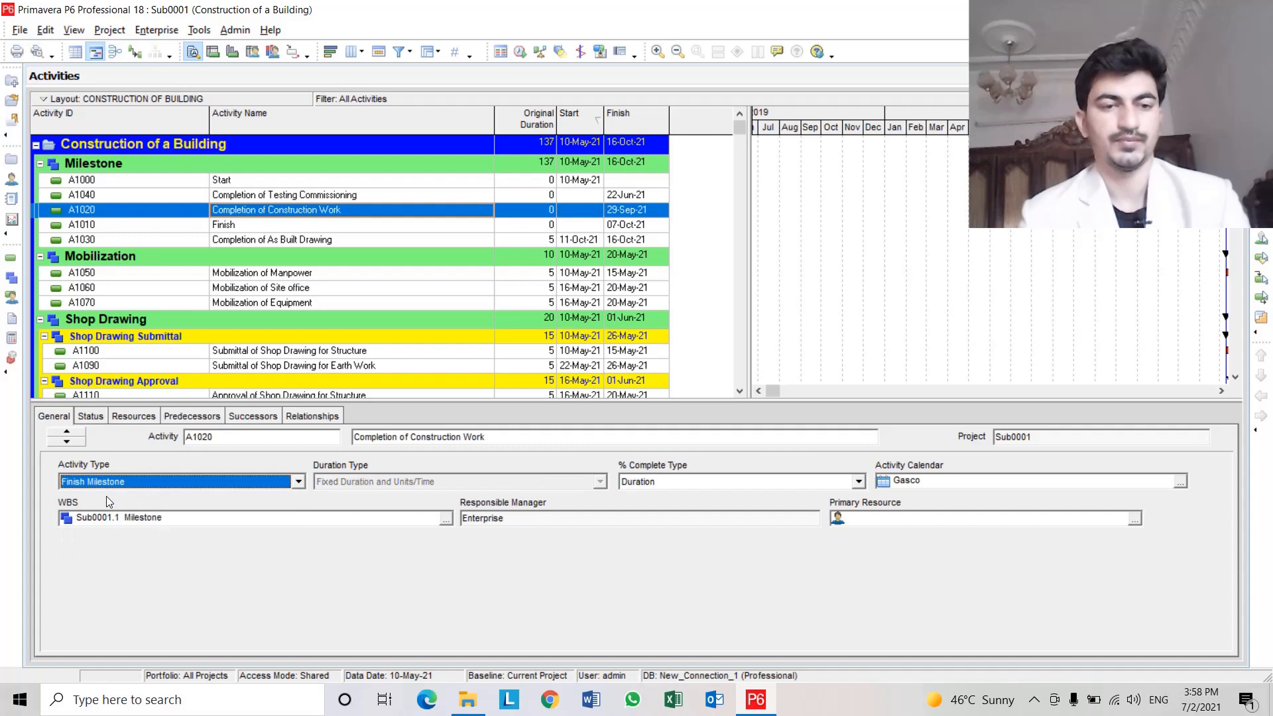
pyautogui.click(285, 241)
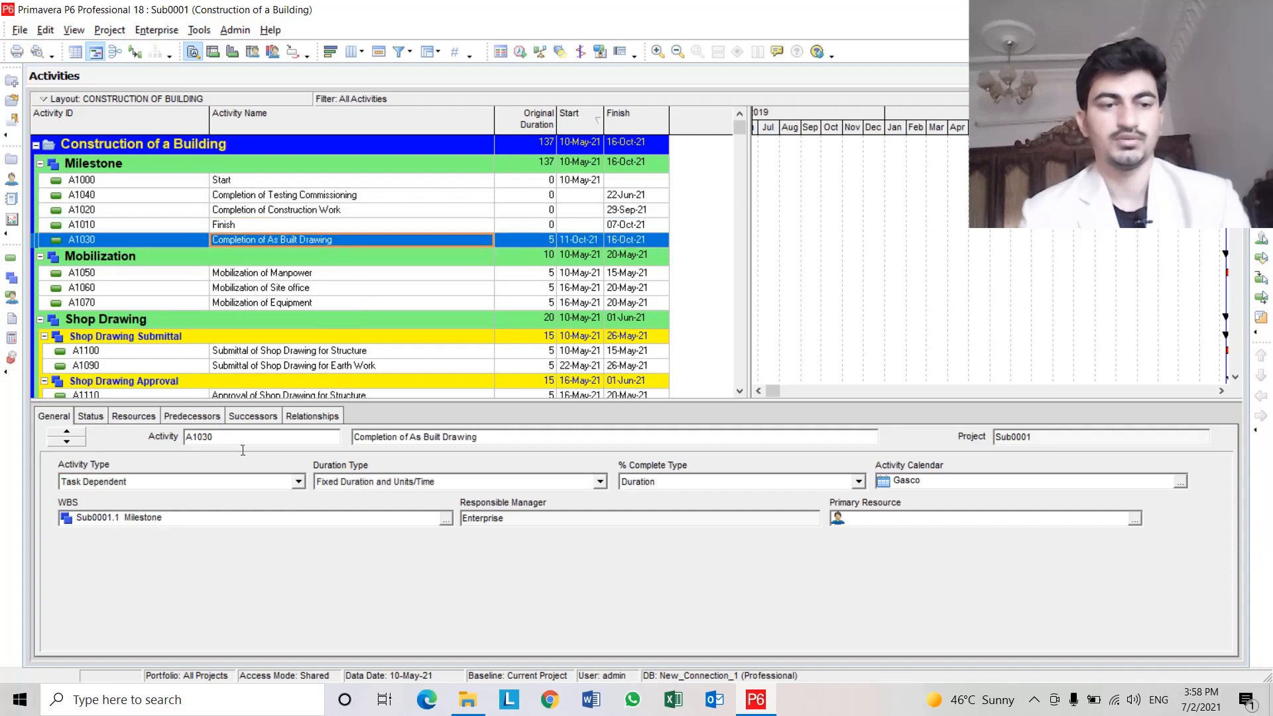
pyautogui.click(184, 484)
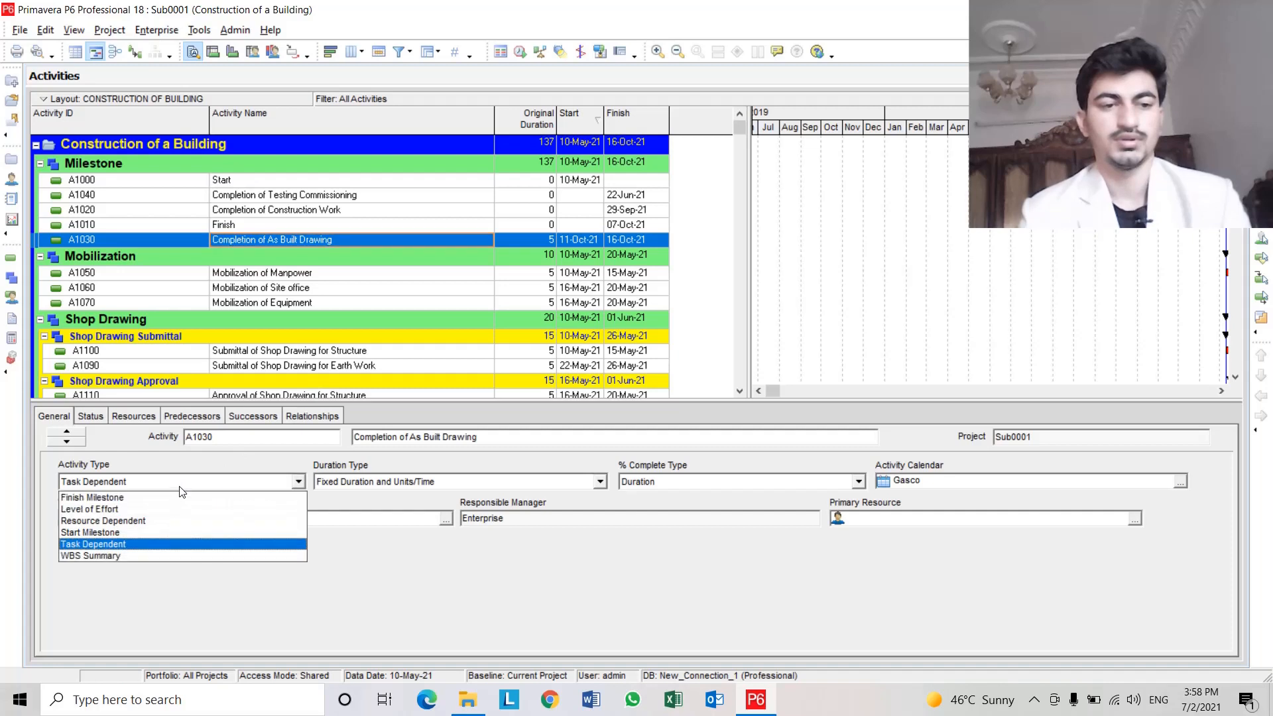
pyautogui.click(179, 499)
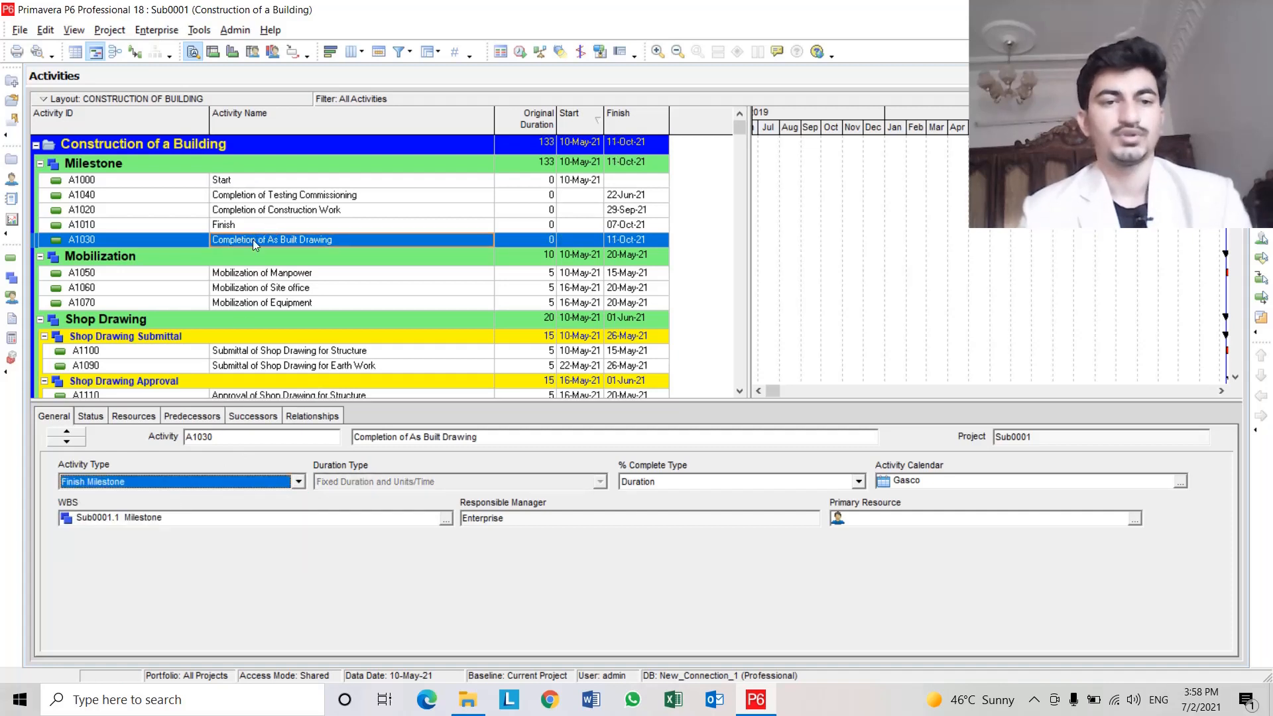
# Review the milestone and mobilization activities' durations and dates in the activity table.
pyautogui.click(180, 240)
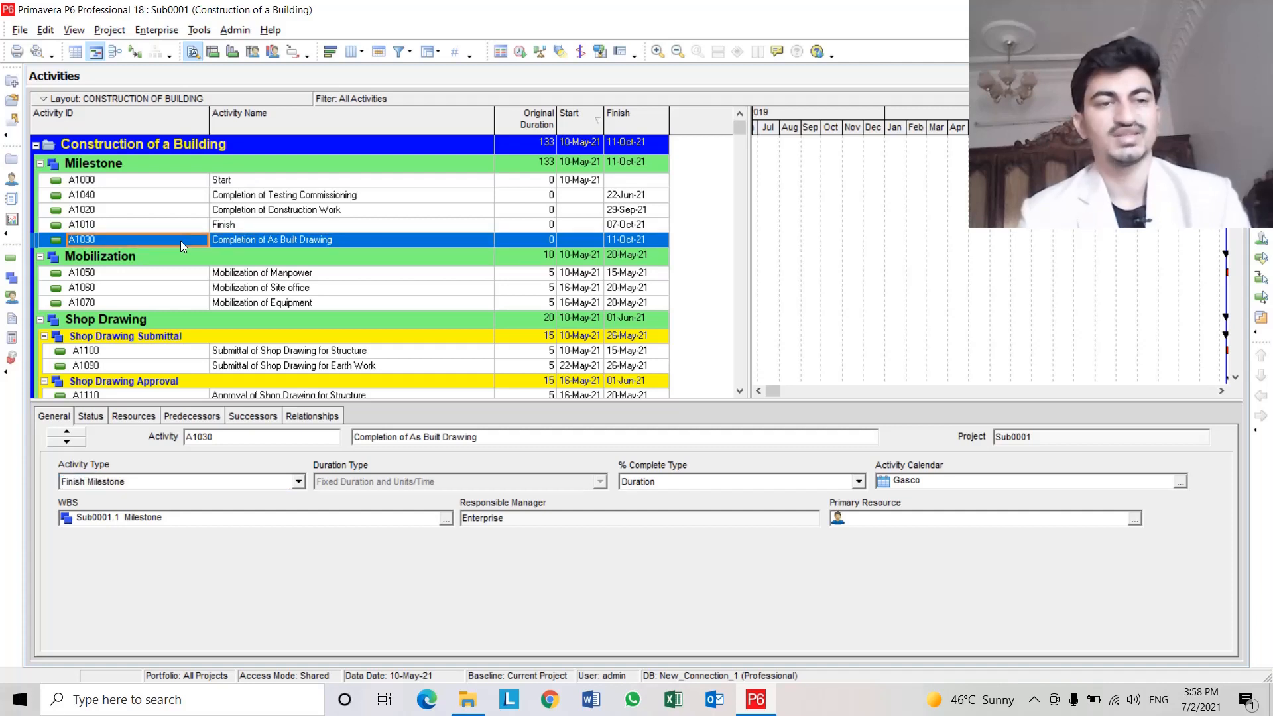
pyautogui.click(315, 240)
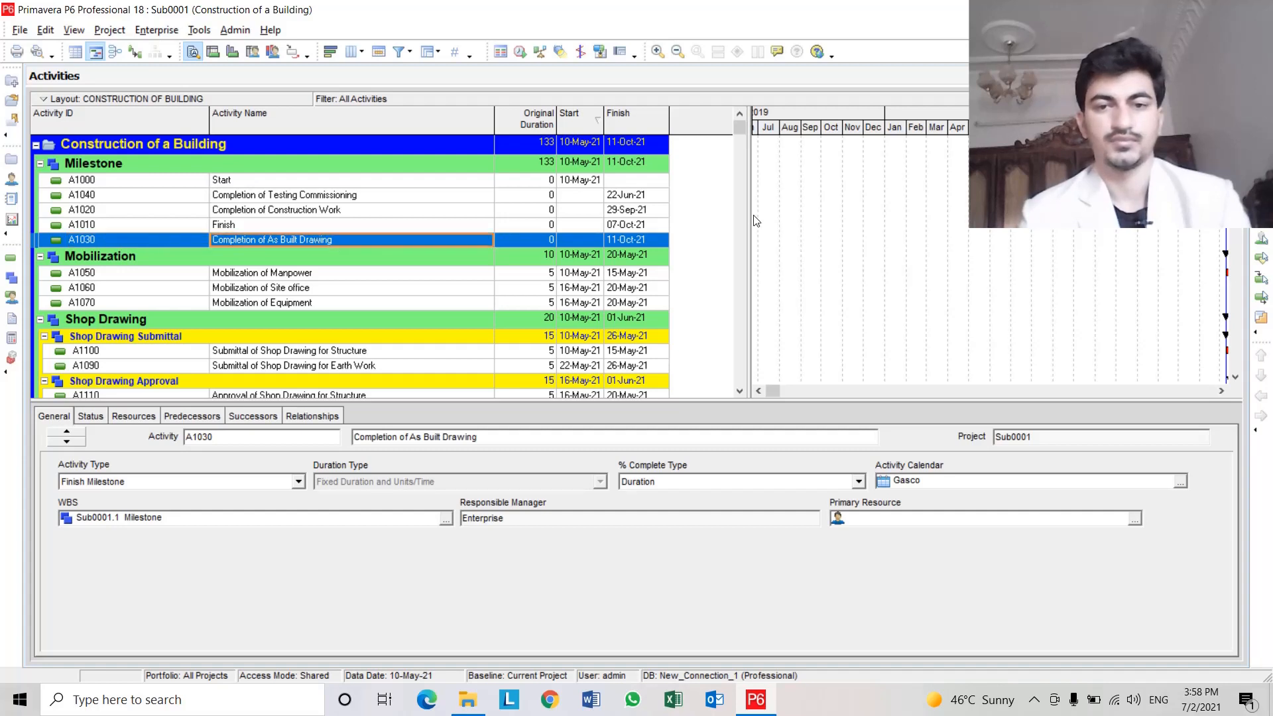
pyautogui.moveTo(754, 220); pyautogui.dragTo(721, 211)
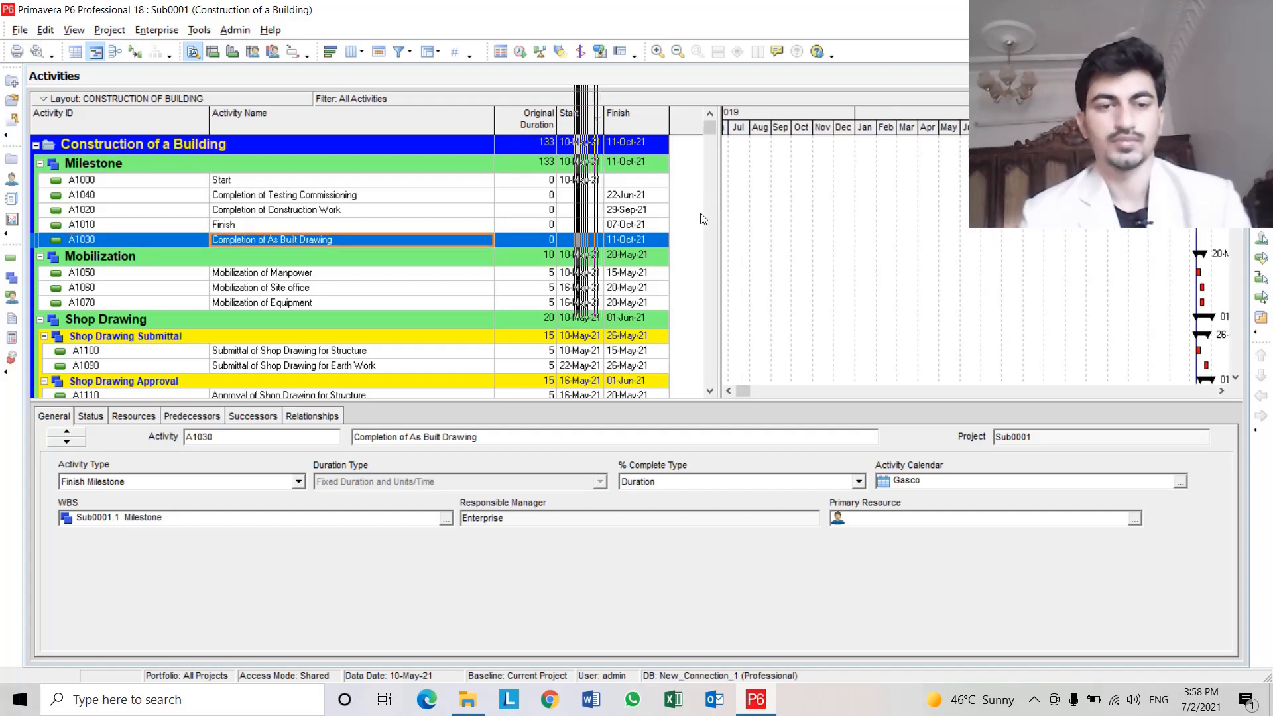
pyautogui.click(166, 242)
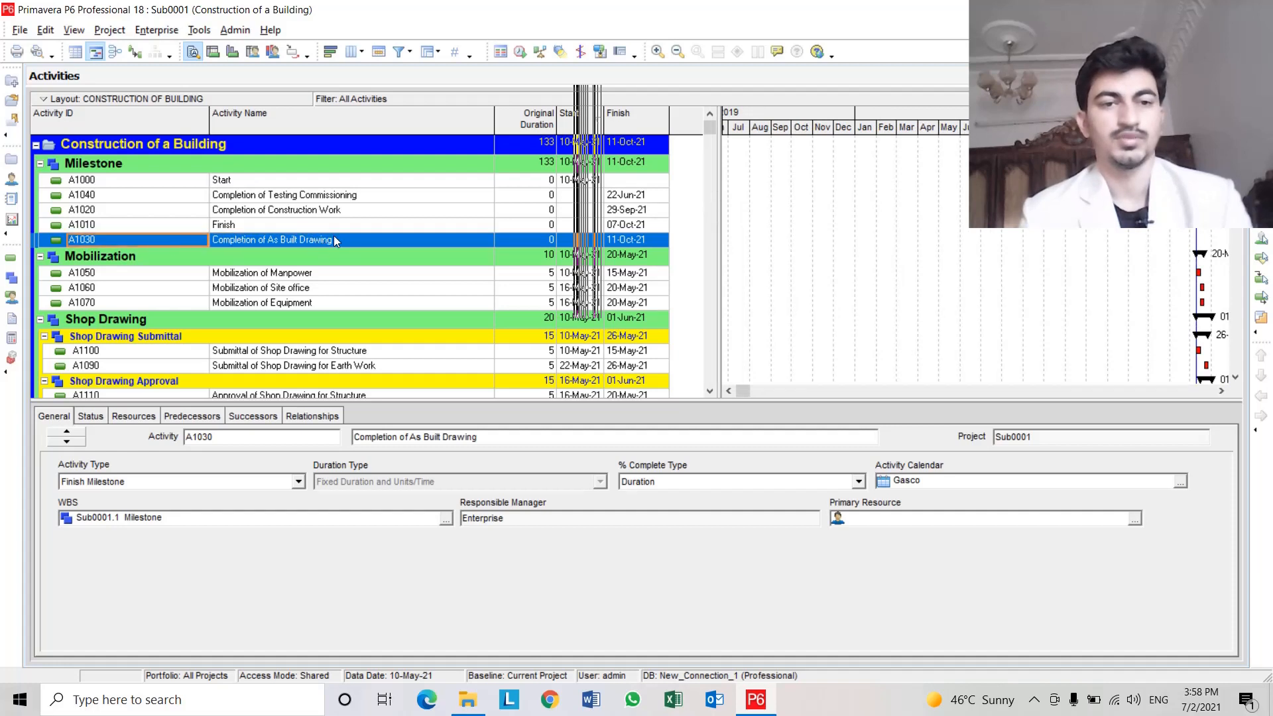
pyautogui.click(354, 212)
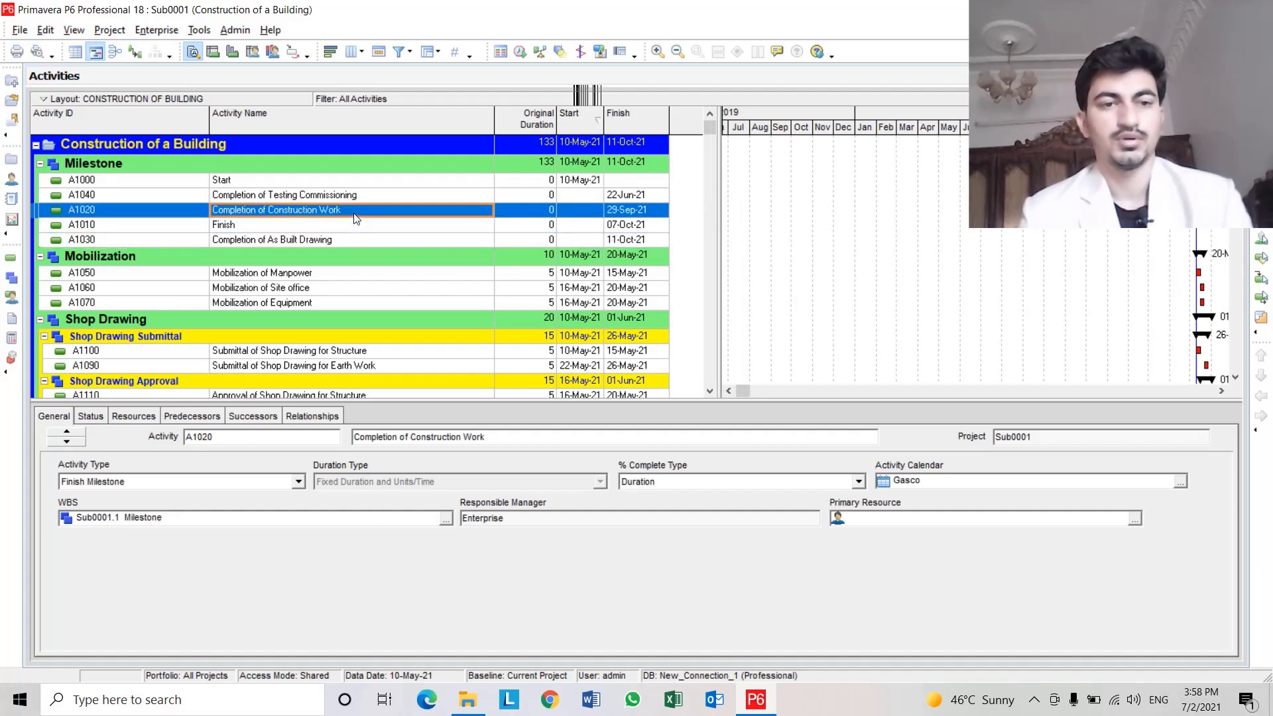
pyautogui.click(358, 195)
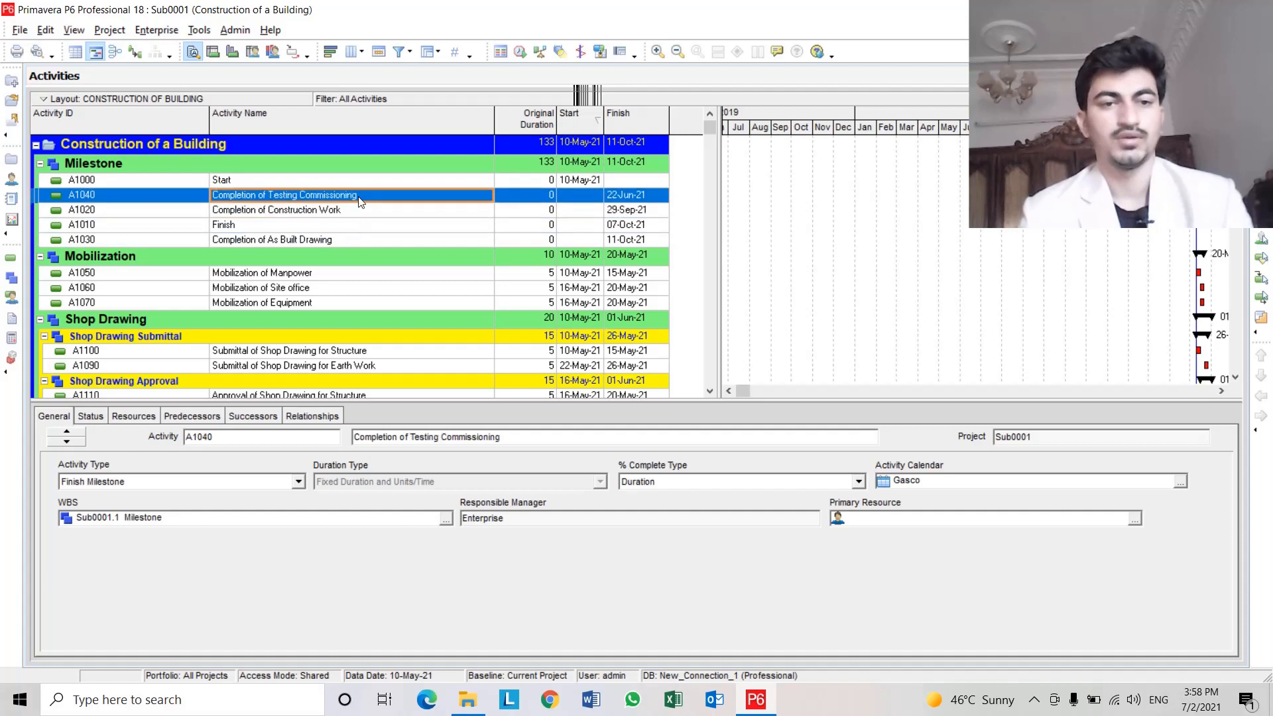
pyautogui.click(362, 243)
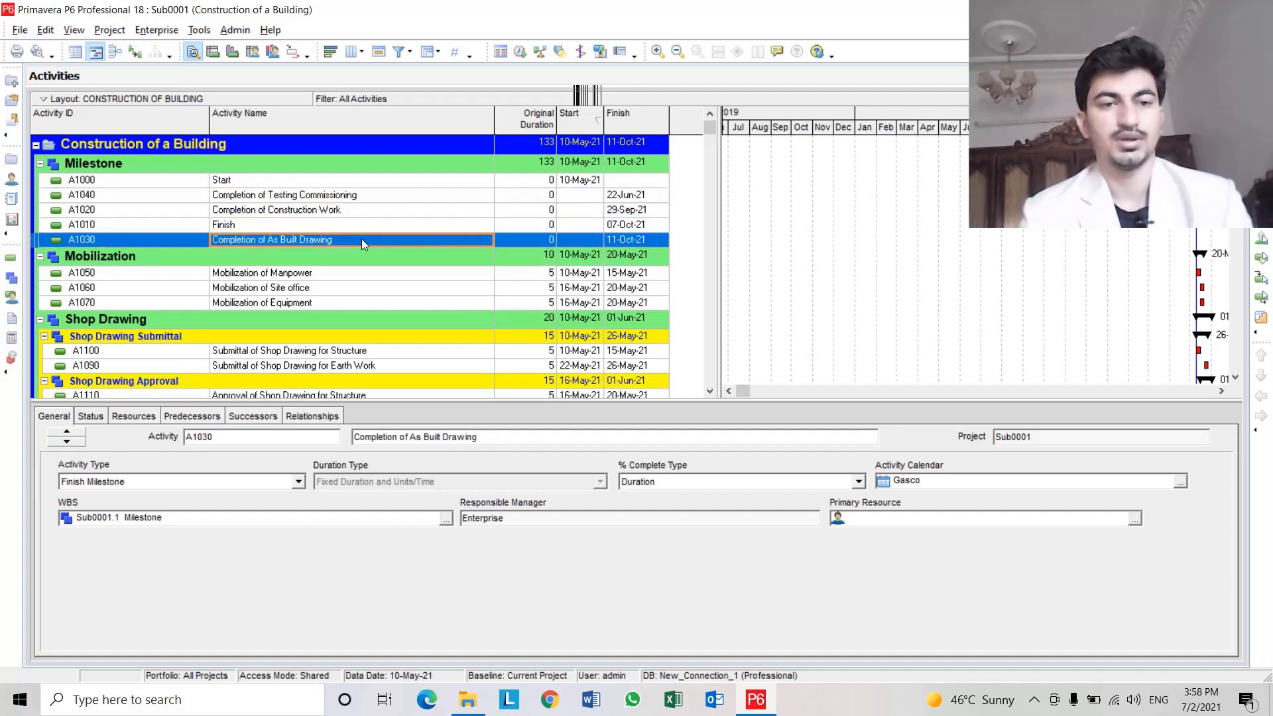
pyautogui.click(177, 239)
pyautogui.click(265, 240)
pyautogui.scroll(-1, 266, 240)
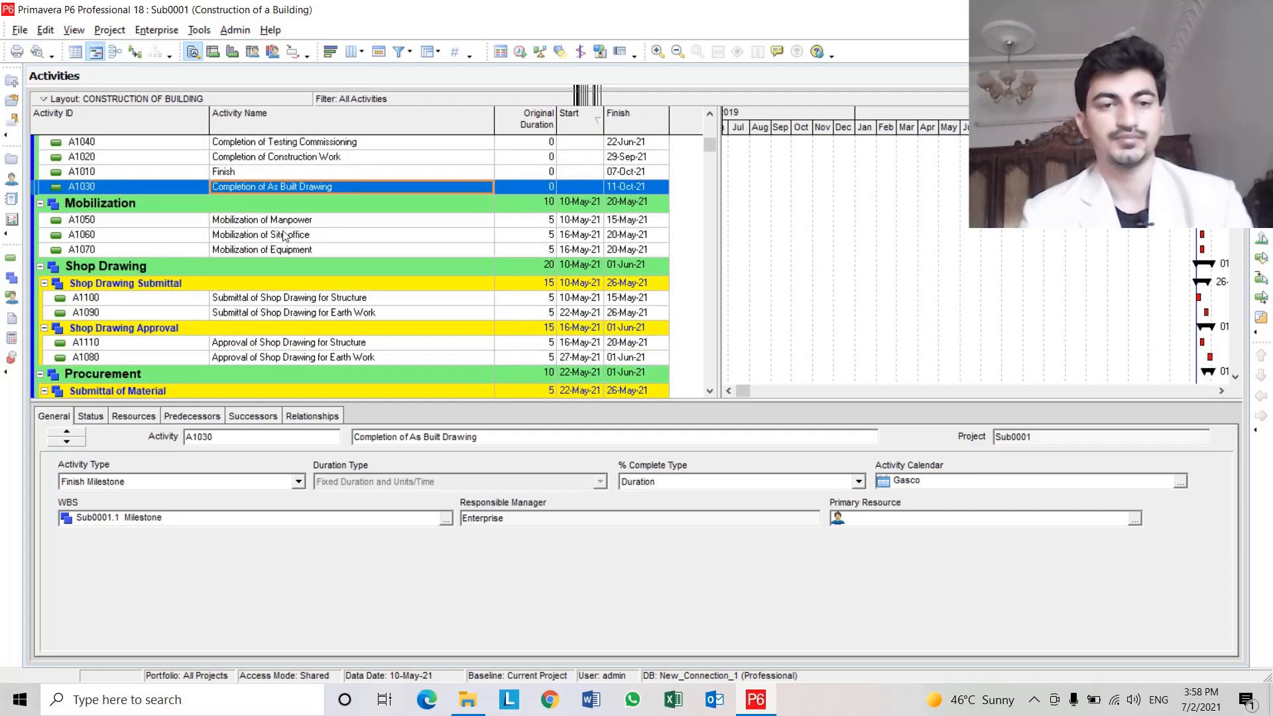
pyautogui.click(323, 226)
pyautogui.scroll(1, 324, 265)
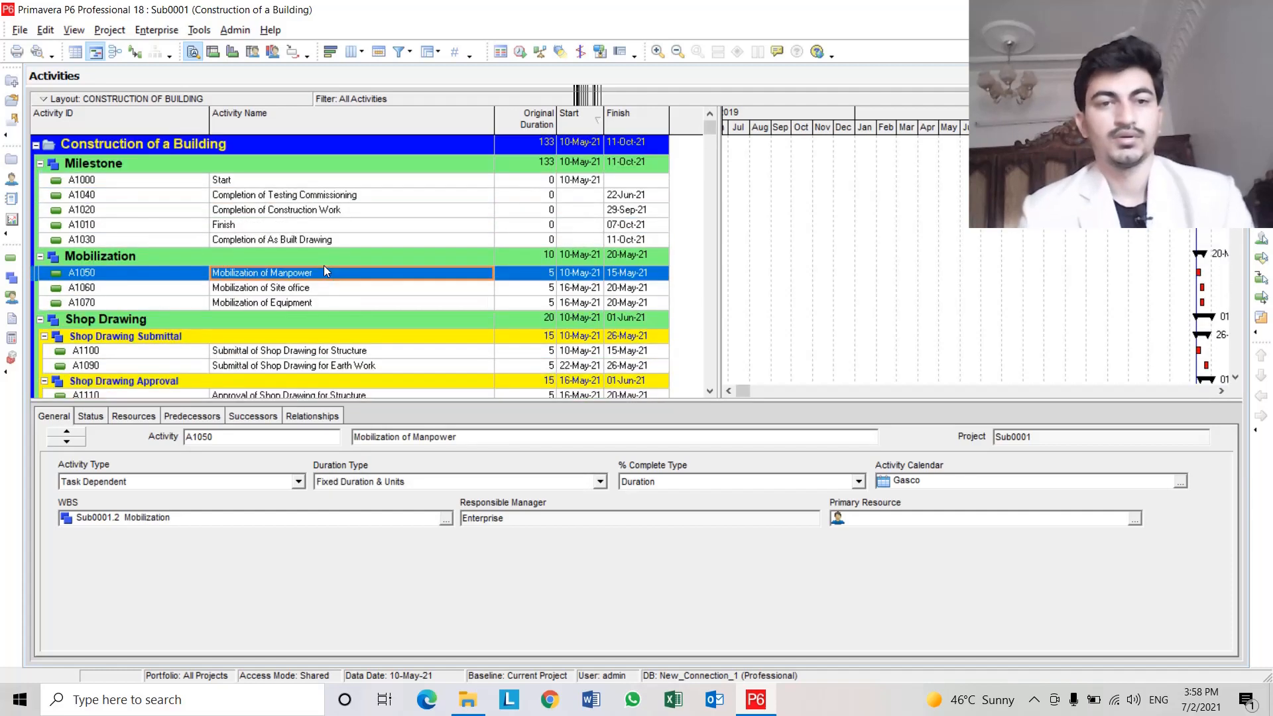
# Assign A1050, A1060 and A1070 mobilization activities as successors of the A1000 Start milestone.
pyautogui.click(266, 181)
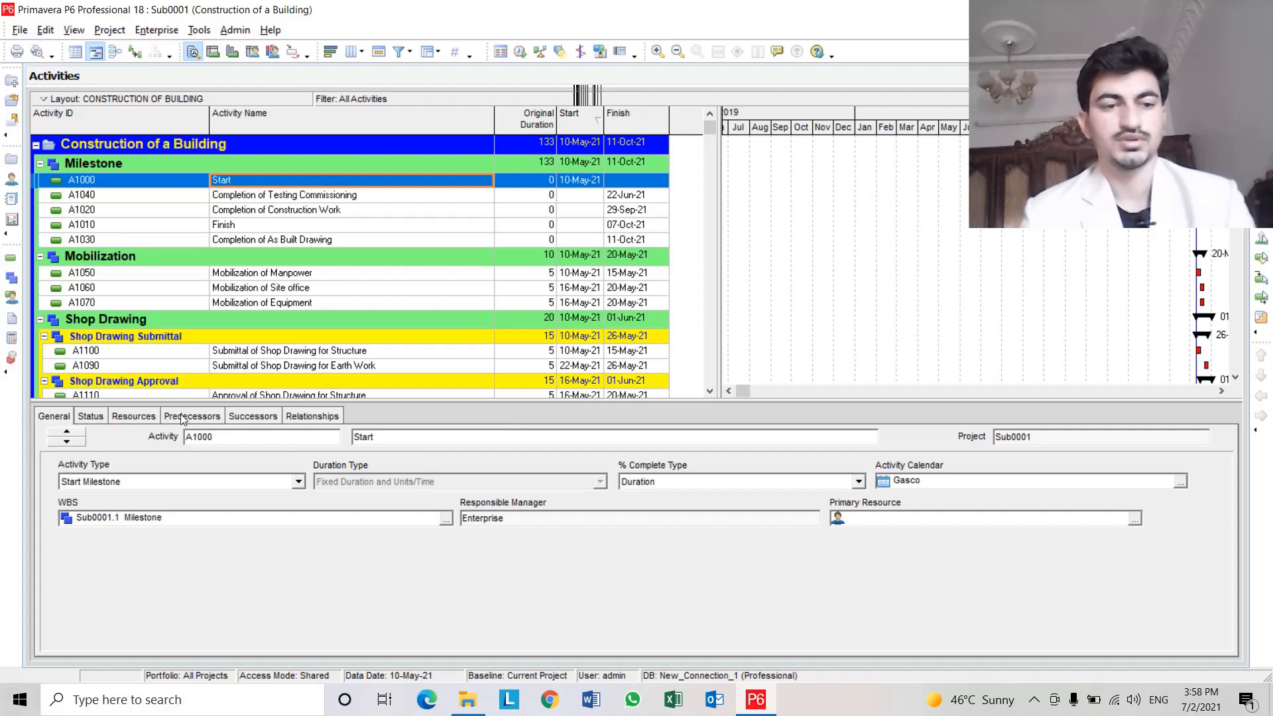
pyautogui.click(298, 416)
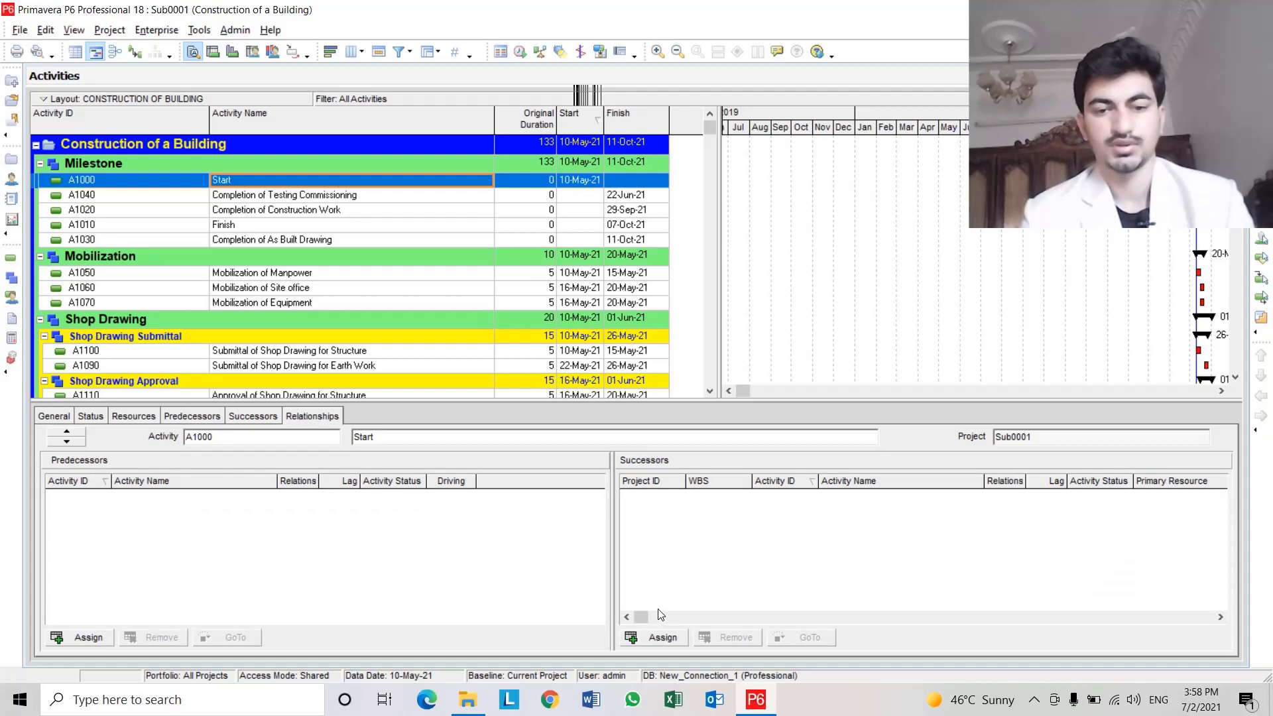
pyautogui.click(662, 637)
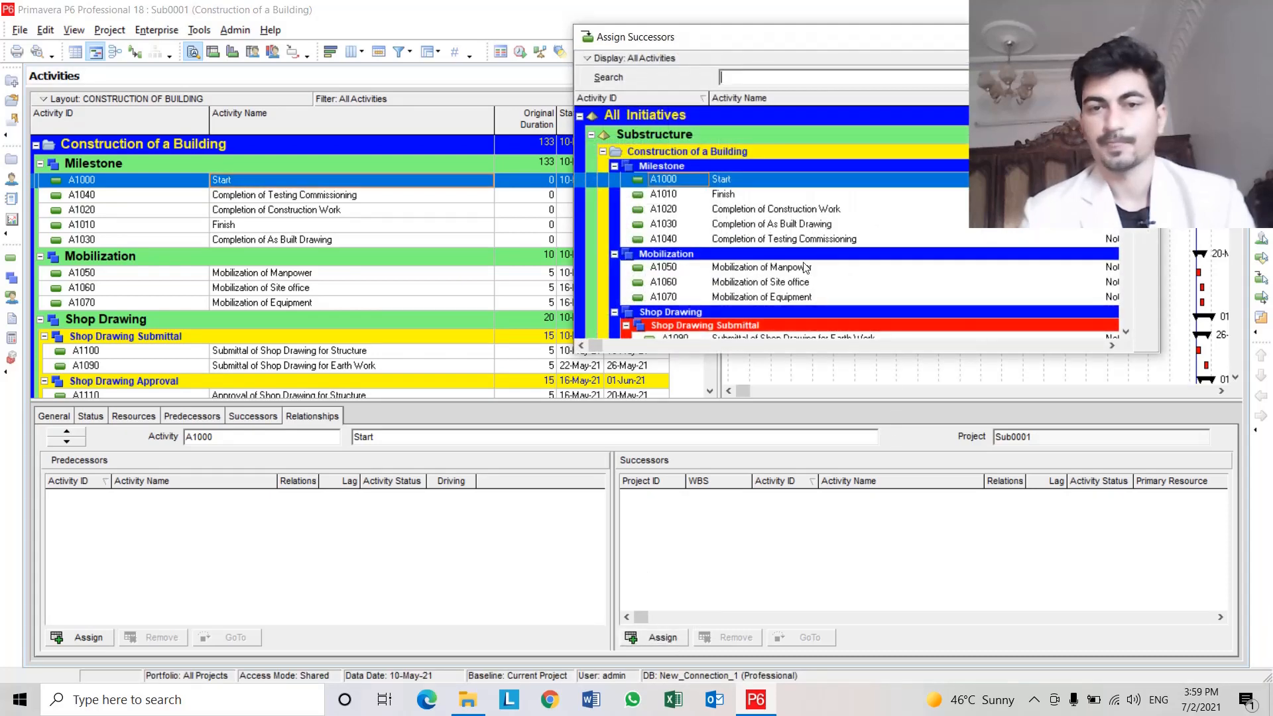
pyautogui.click(803, 266)
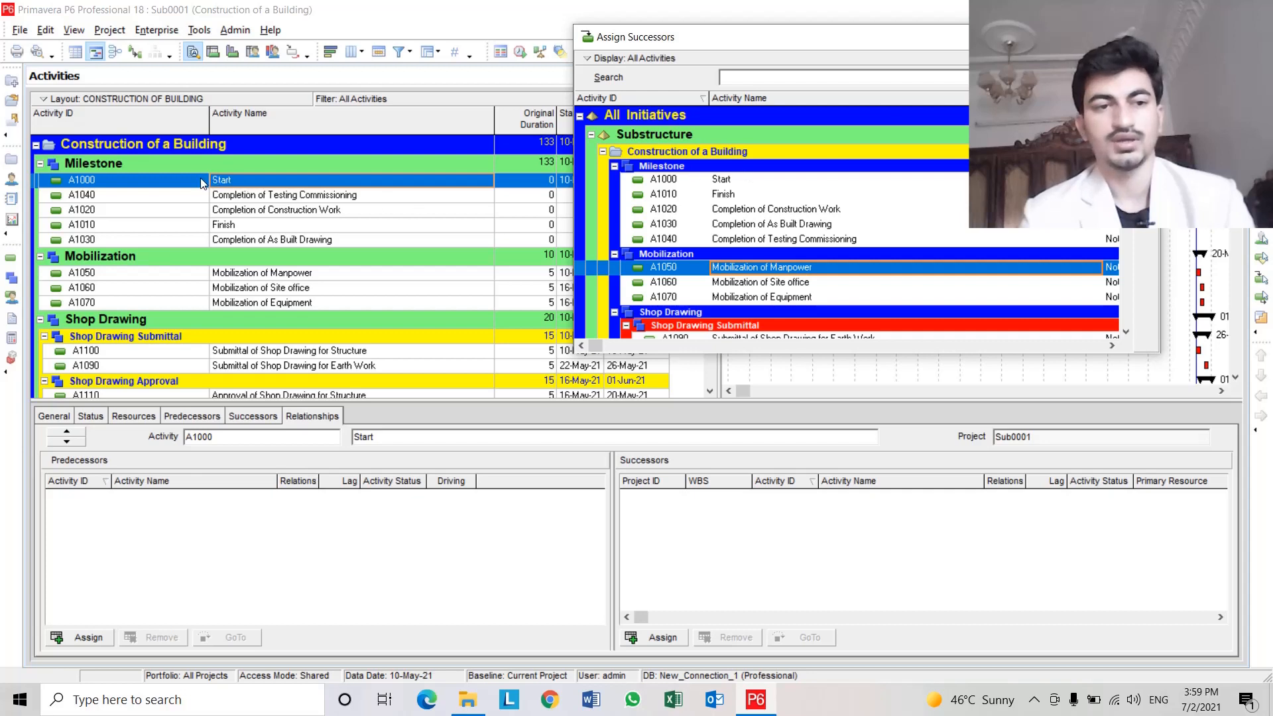
pyautogui.click(226, 177)
pyautogui.click(226, 179)
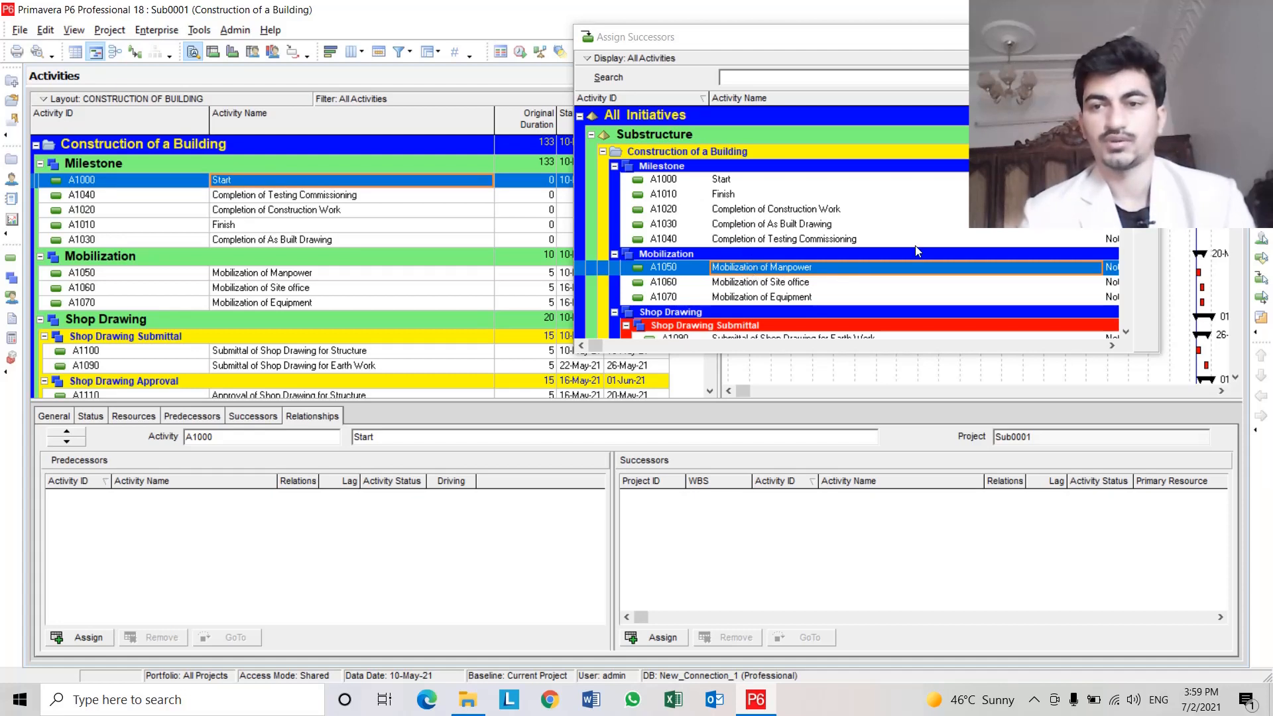
pyautogui.click(1146, 97)
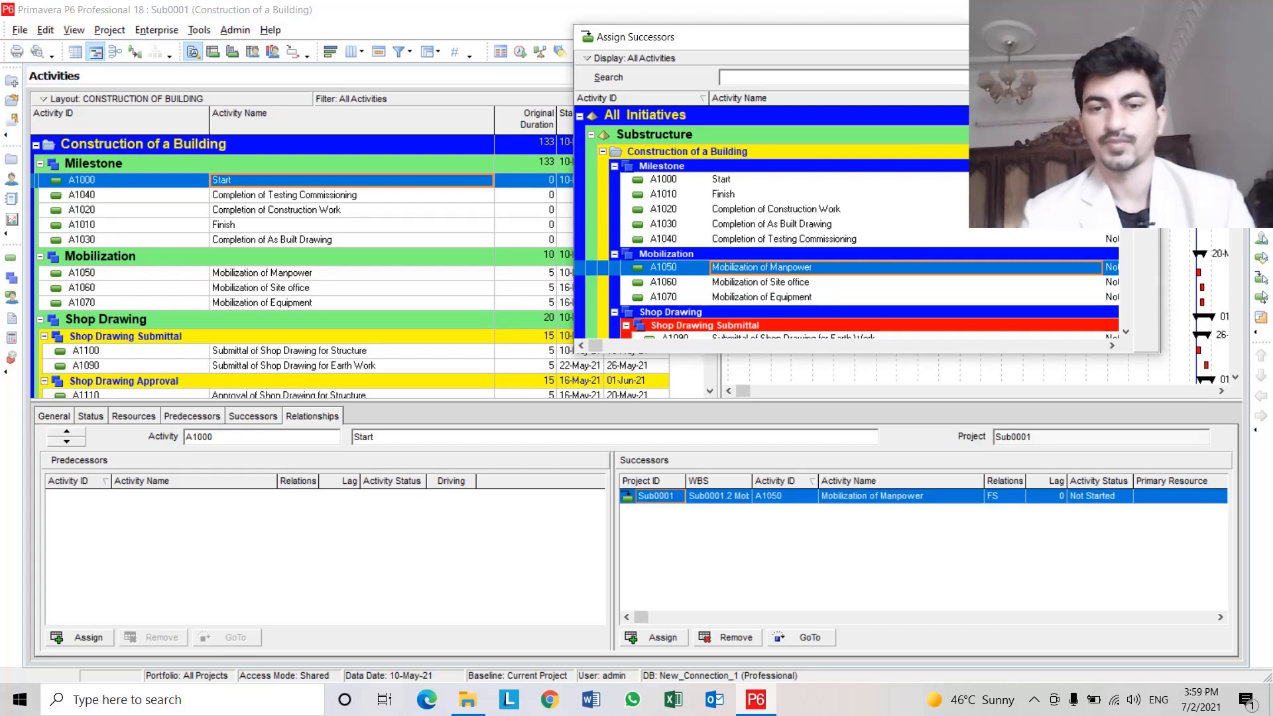
pyautogui.click(810, 285)
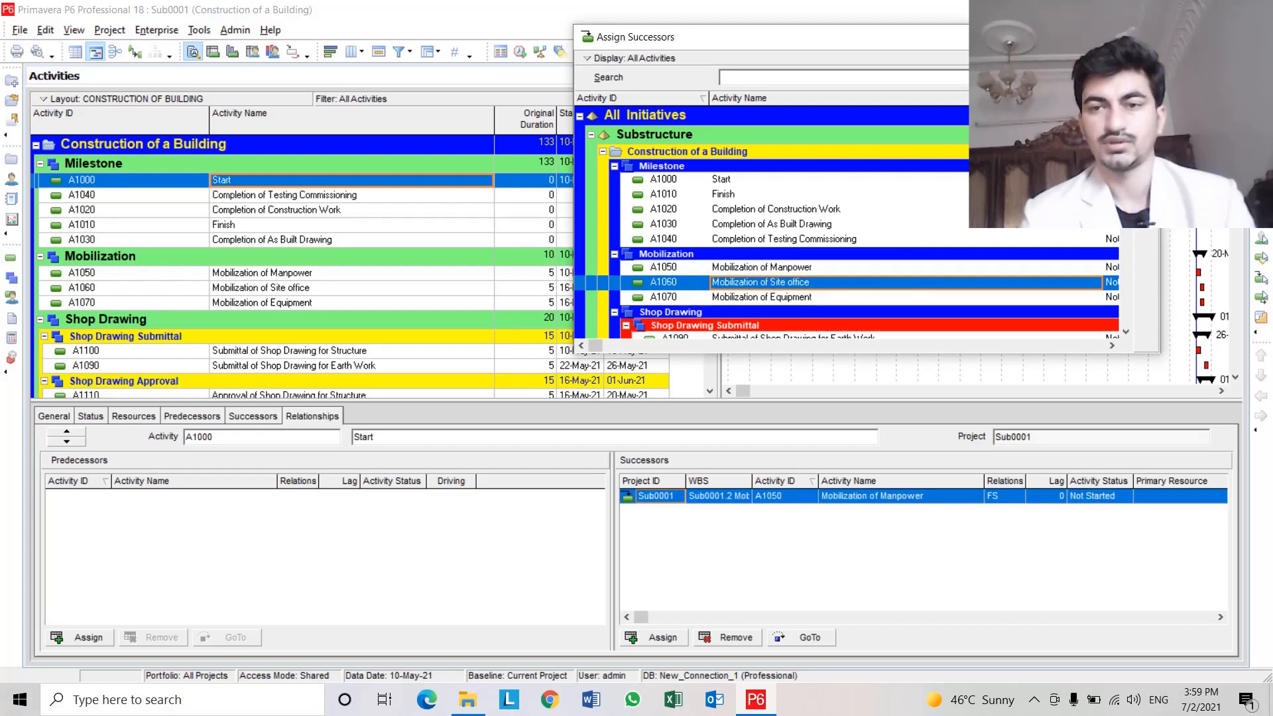
pyautogui.click(1146, 97)
pyautogui.click(794, 300)
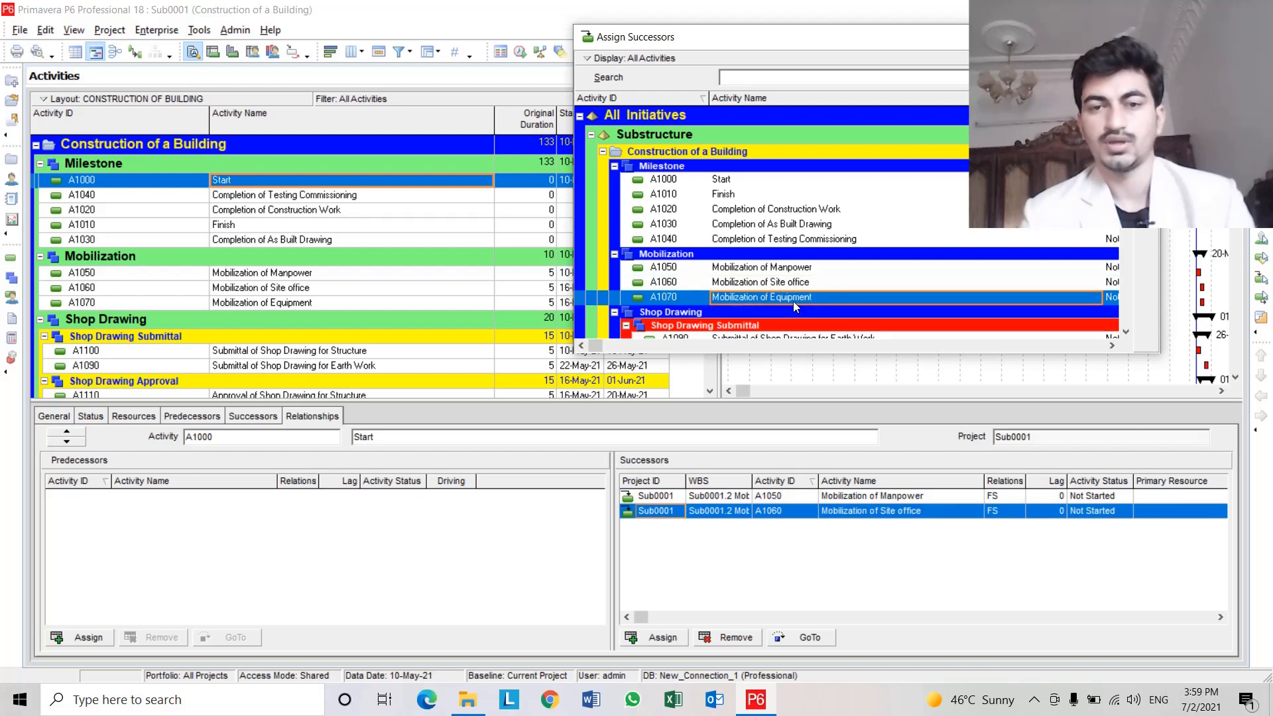
pyautogui.click(1146, 97)
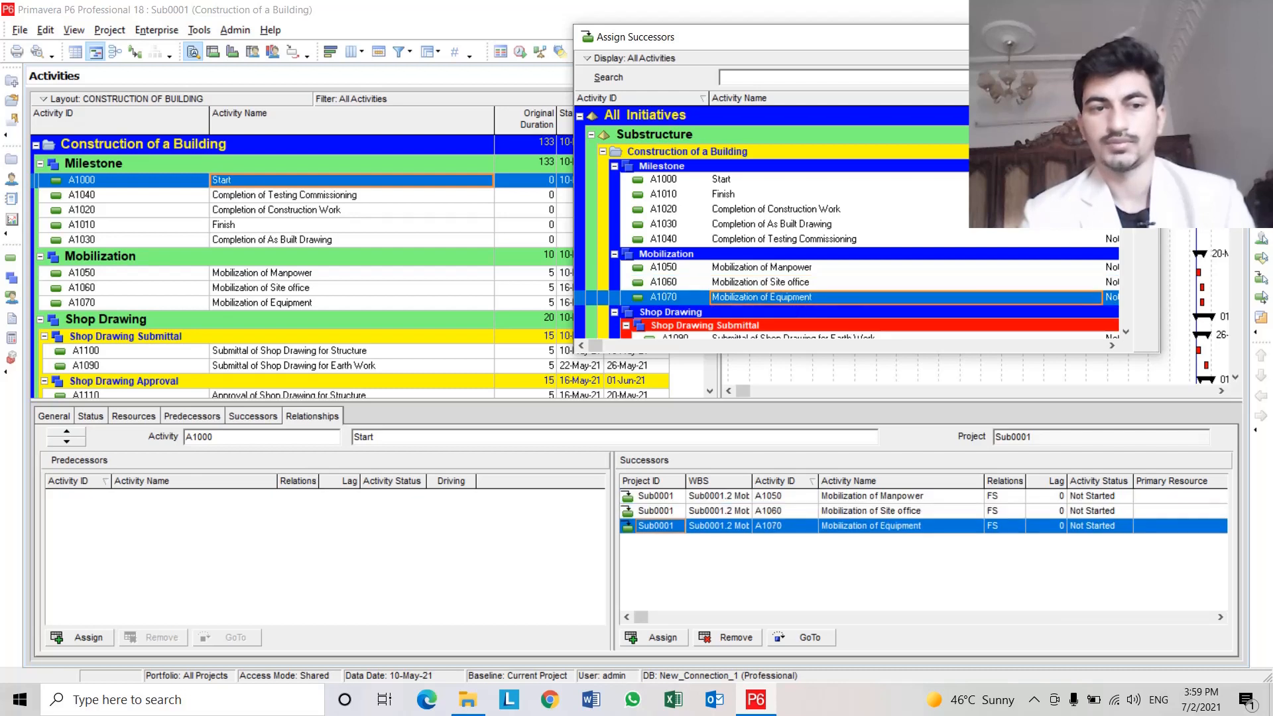
# Assign A1090 and A1100 shop drawing submittals as successors of A1050 Mobilization of Manpower.
pyautogui.click(282, 276)
pyautogui.scroll(-1, 462, 319)
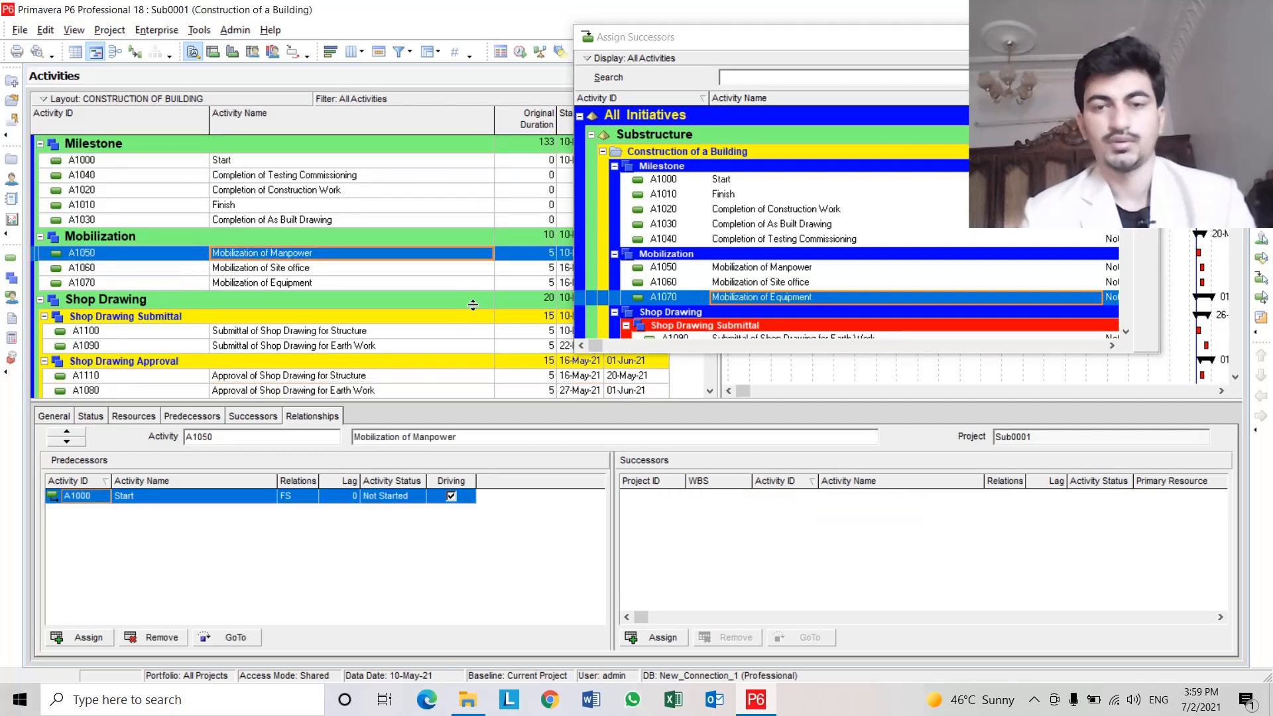
pyautogui.click(780, 267)
pyautogui.click(793, 287)
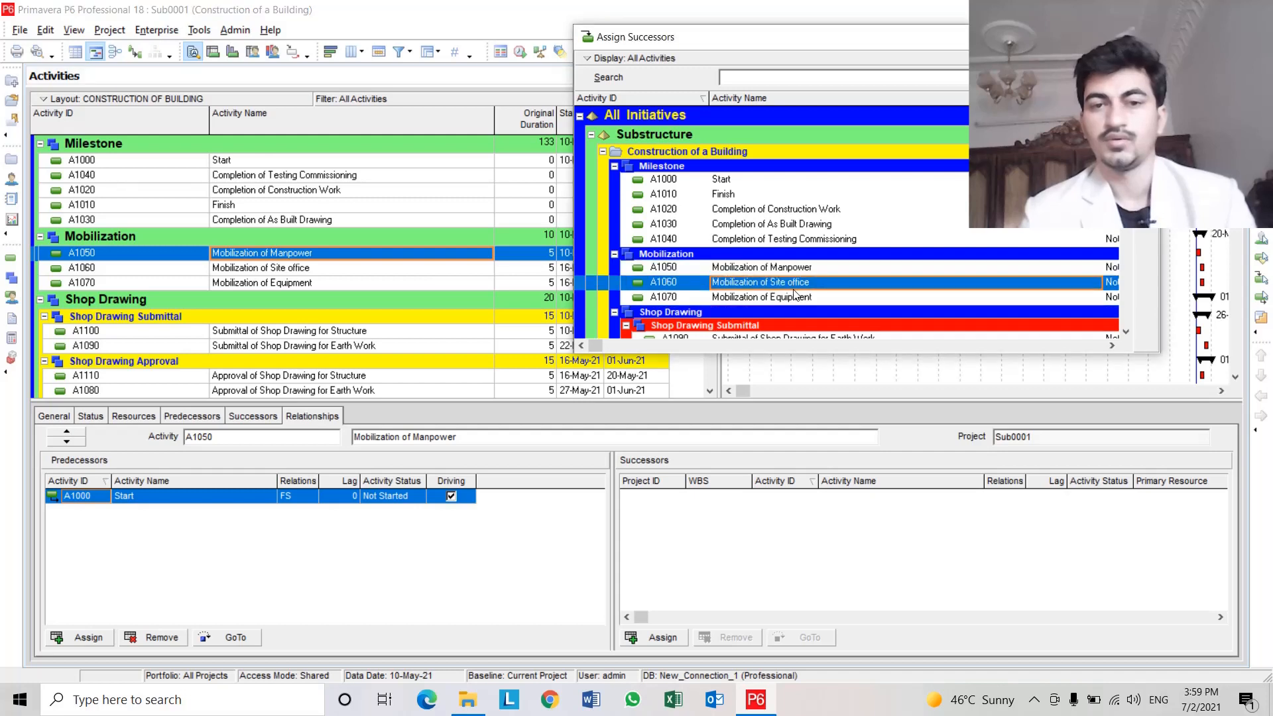
pyautogui.scroll(-1, 887, 264)
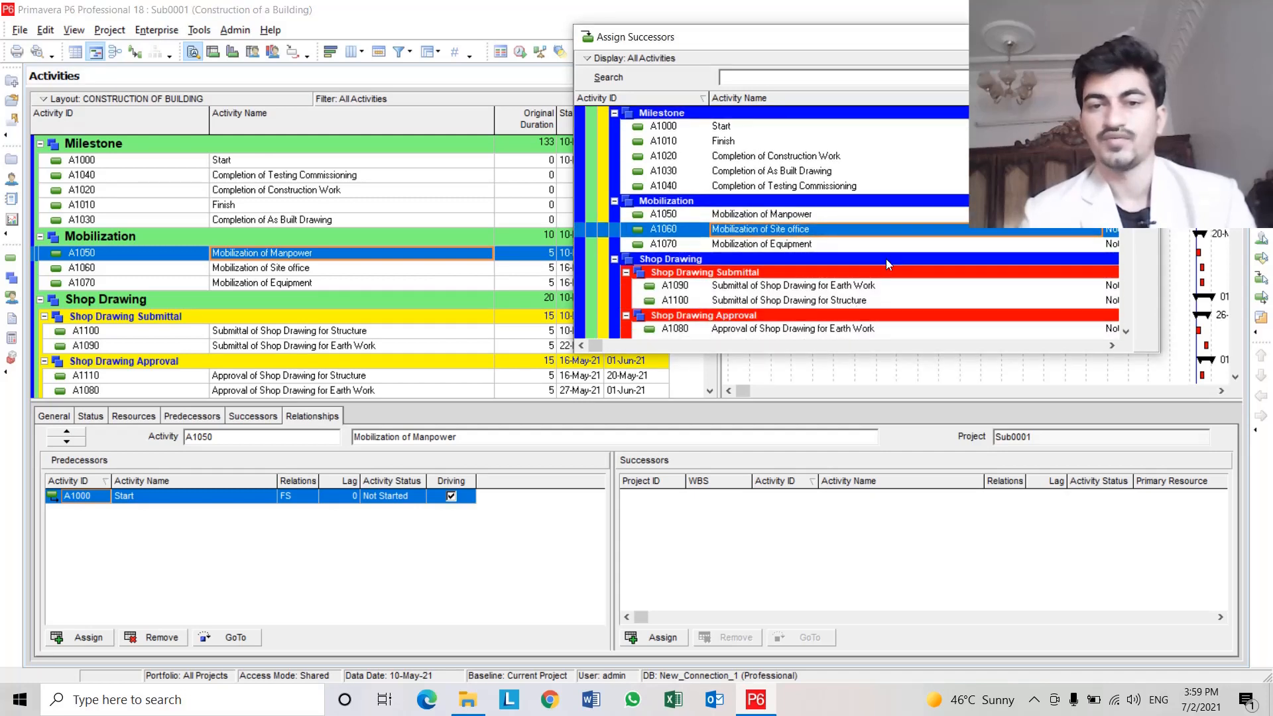
pyautogui.scroll(-1, 886, 259)
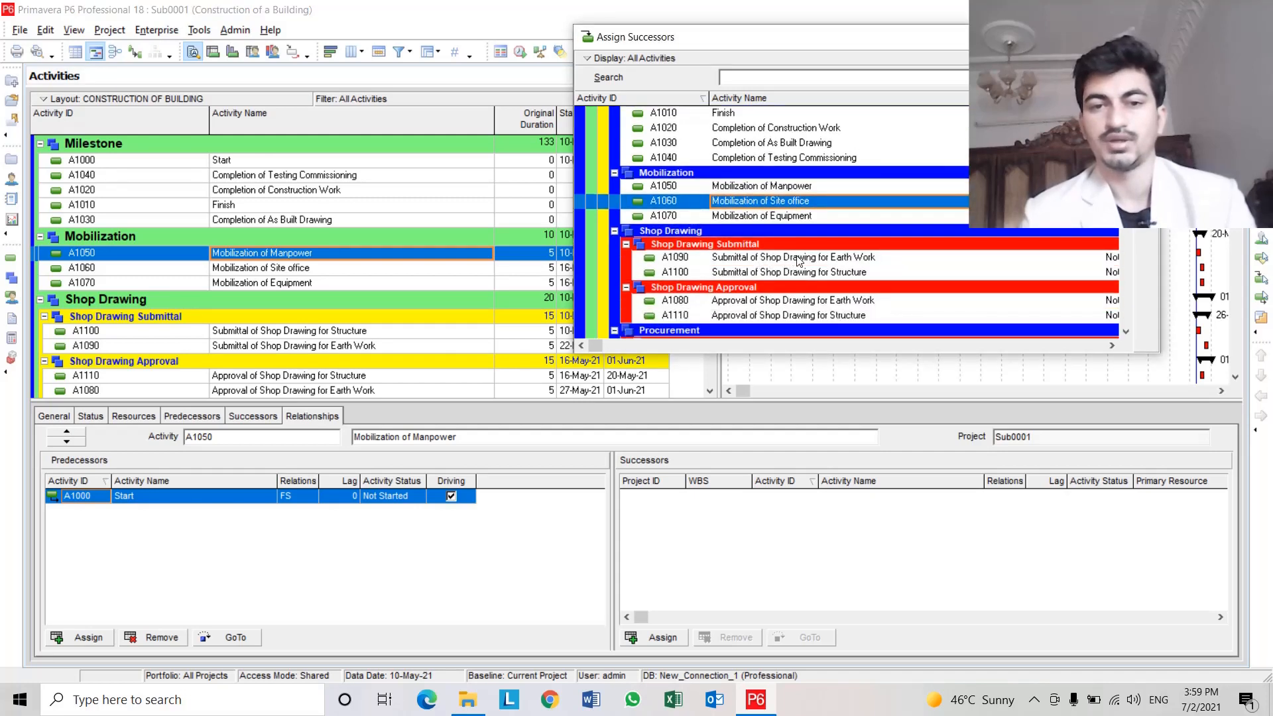
pyautogui.click(853, 261)
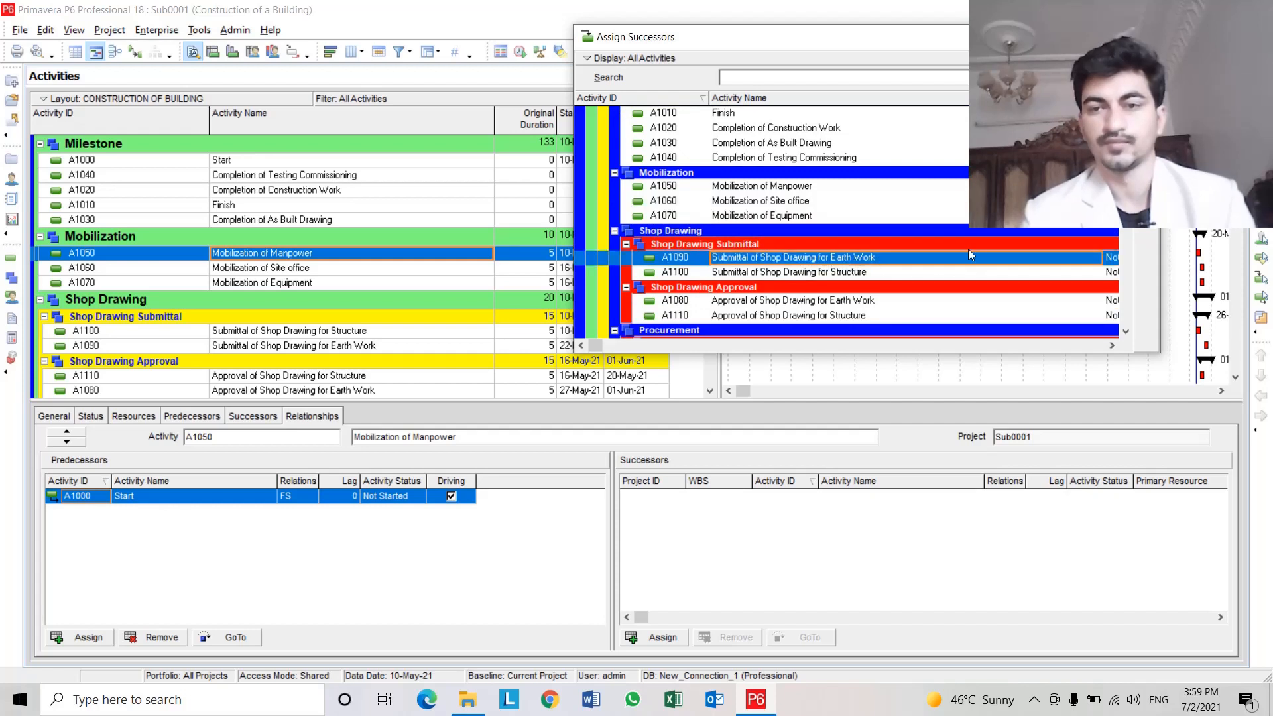
pyautogui.press('Return')
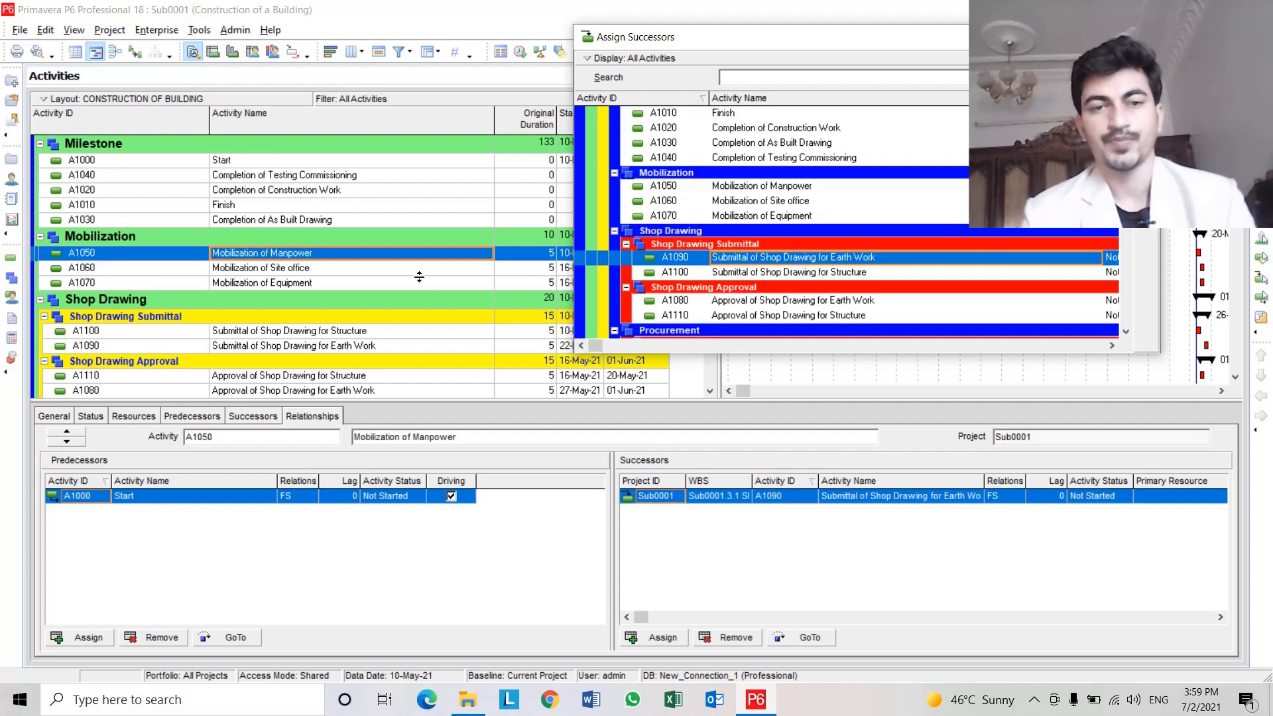
pyautogui.click(803, 274)
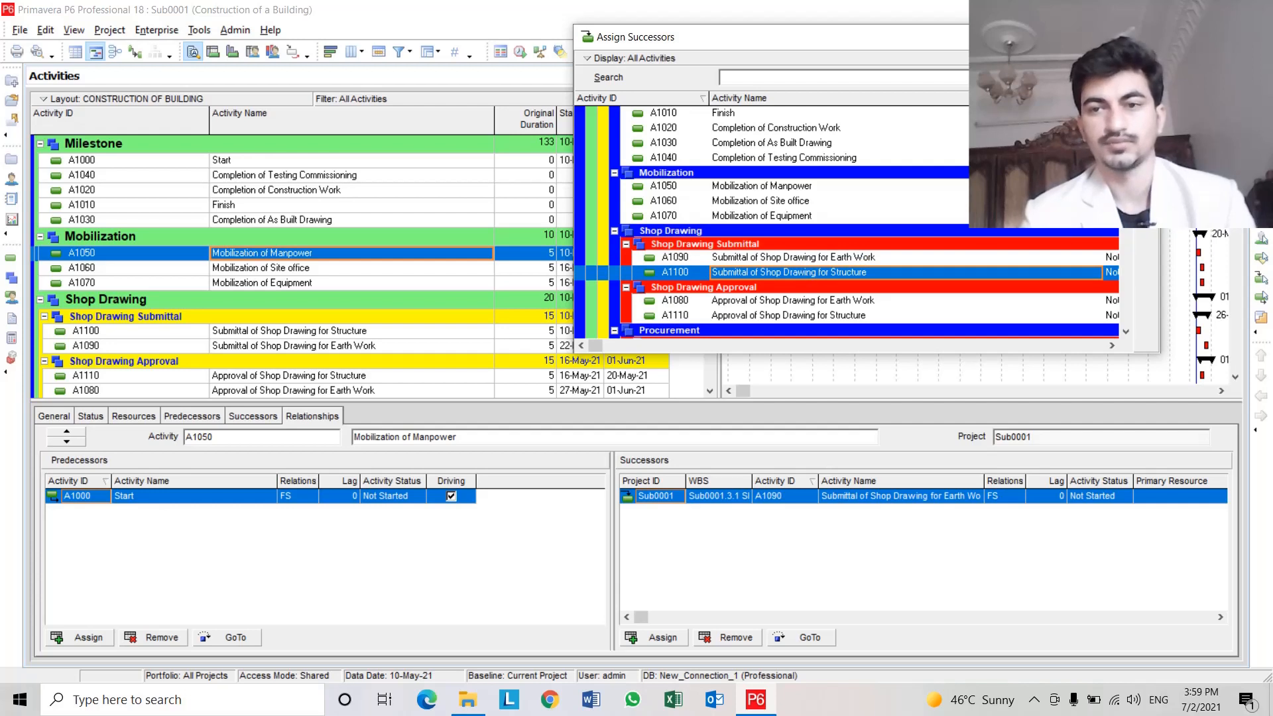
pyautogui.click(1127, 37)
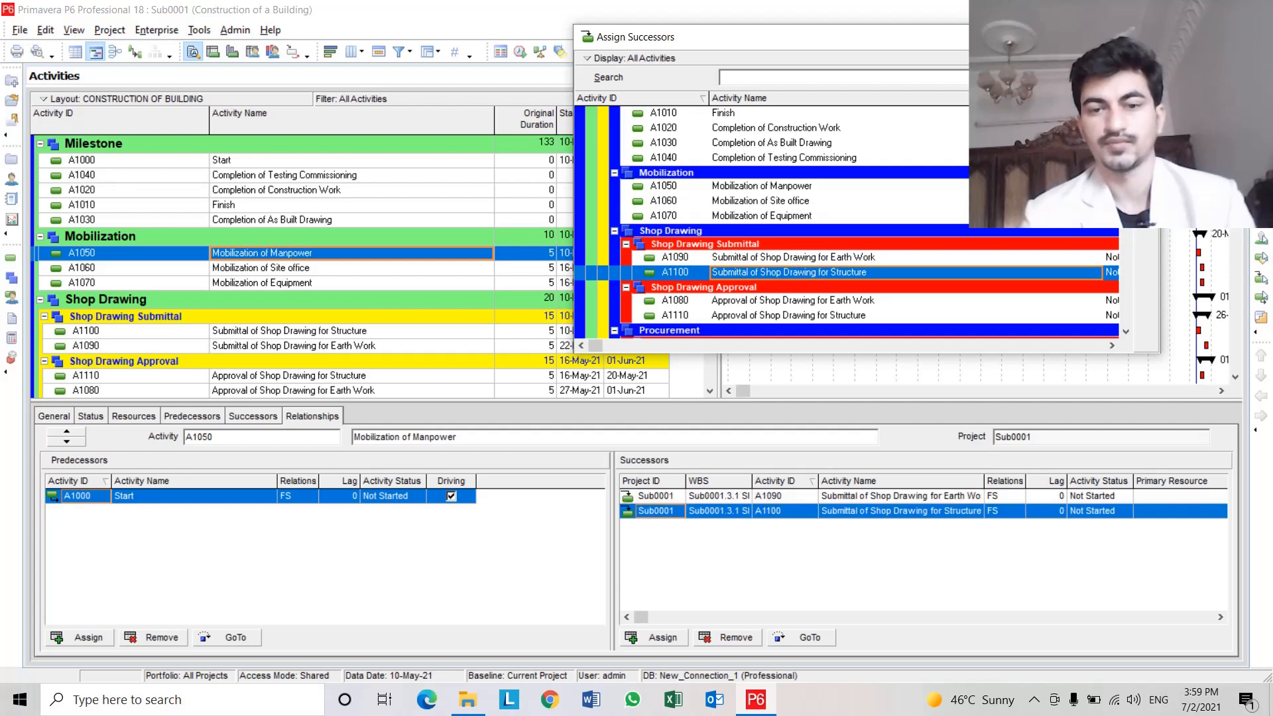
# Assign A1090 and A1100 shop drawing submittals as successors of A1060 Mobilization of Site office.
pyautogui.click(308, 270)
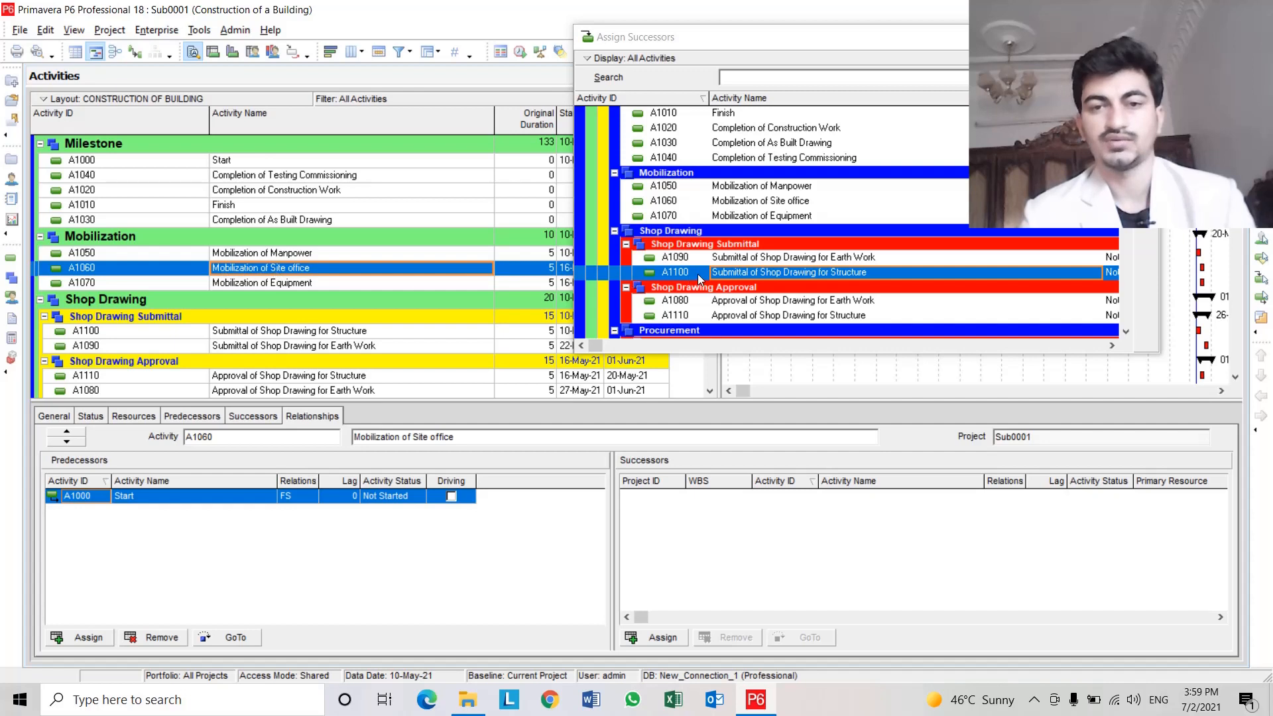
pyautogui.click(726, 259)
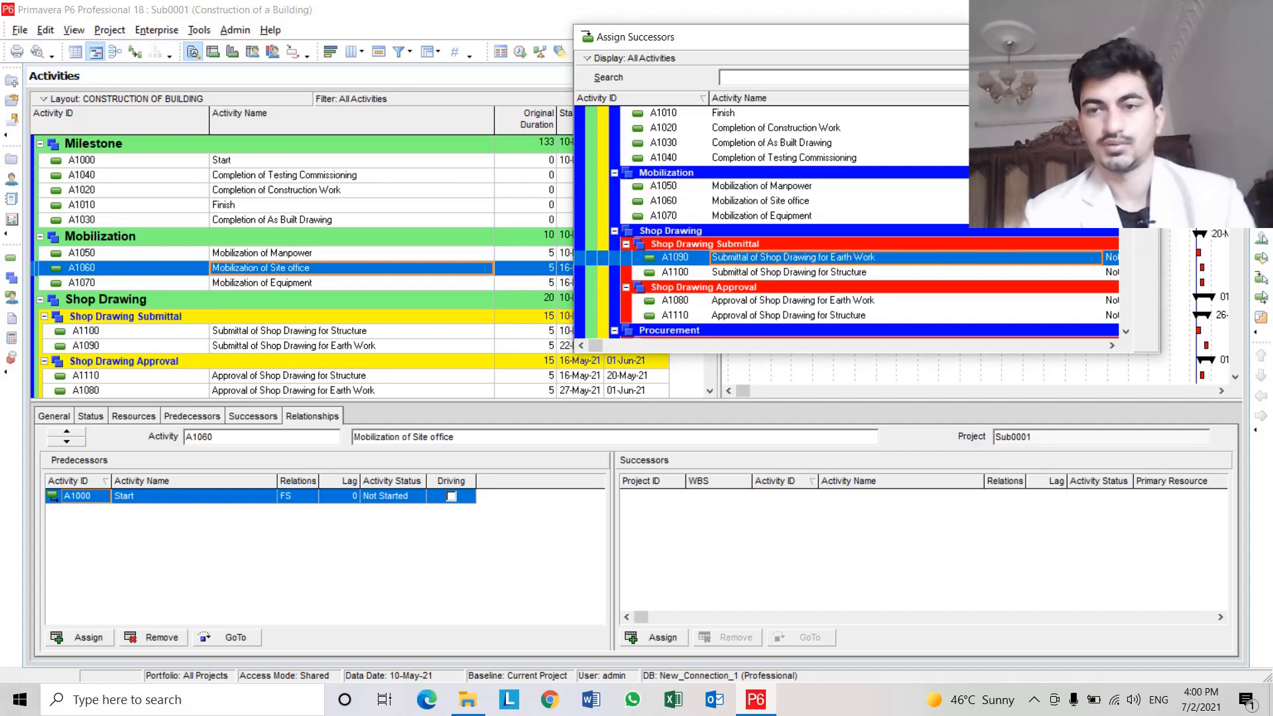
pyautogui.click(1145, 97)
pyautogui.click(868, 270)
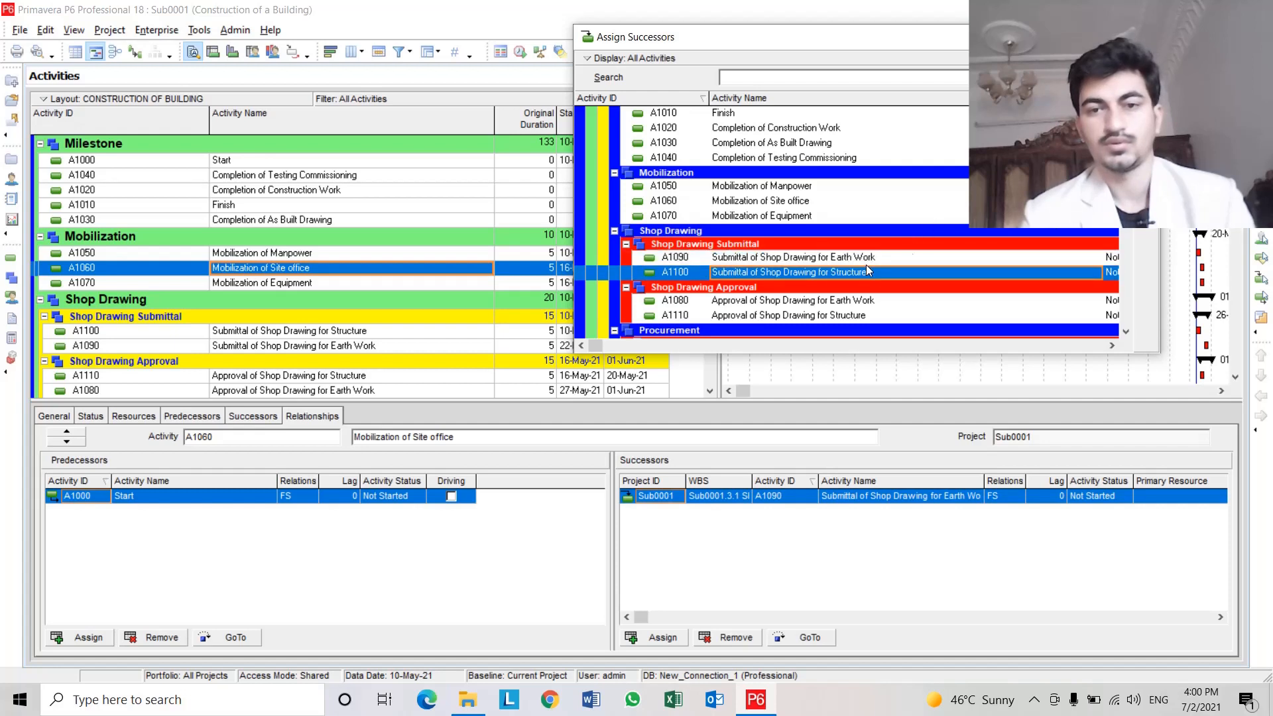
pyautogui.click(1145, 97)
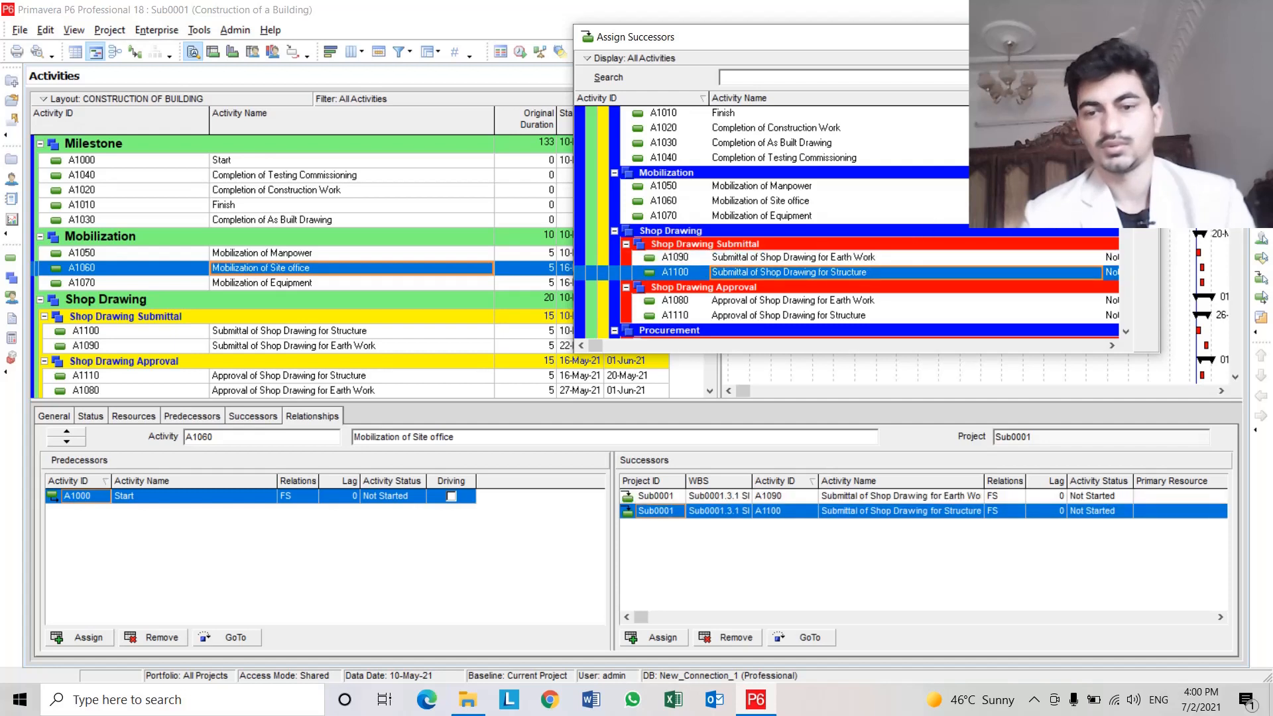
# Assign A1170 Site Cleaning and Layout Marking as the successor of A1070 Mobilization of Equipment.
pyautogui.click(366, 281)
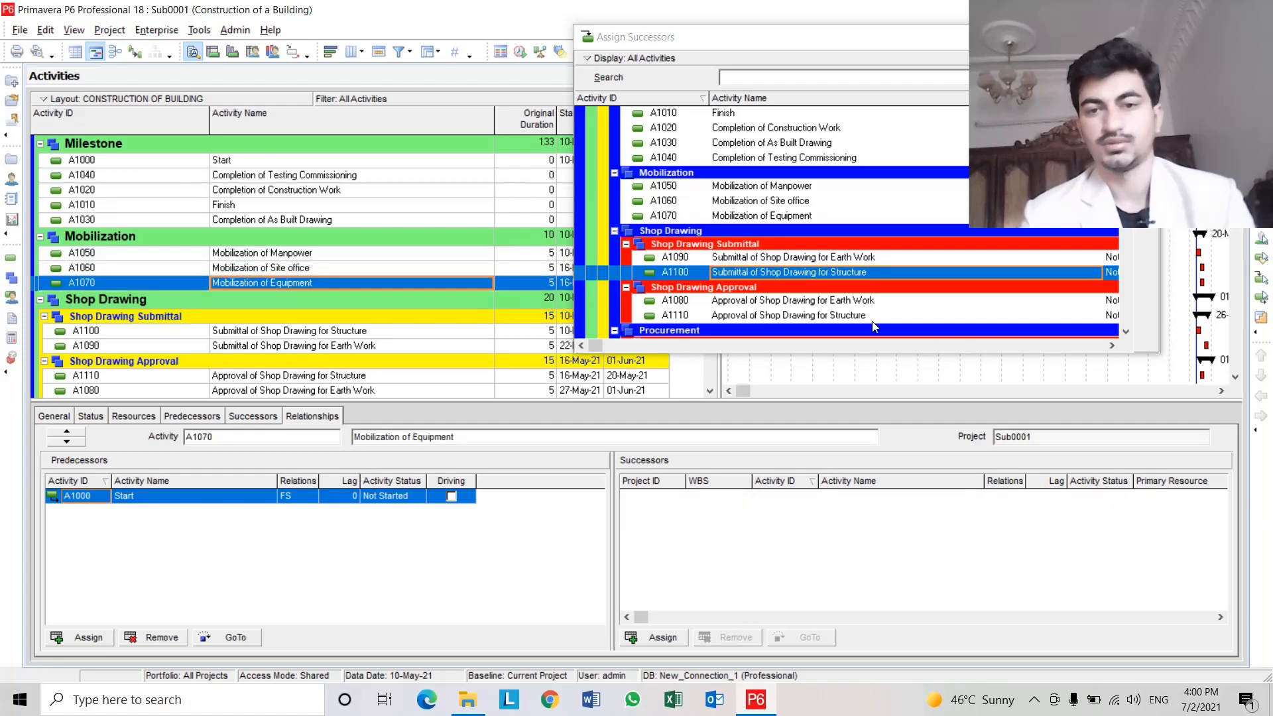
pyautogui.scroll(-2, 871, 298)
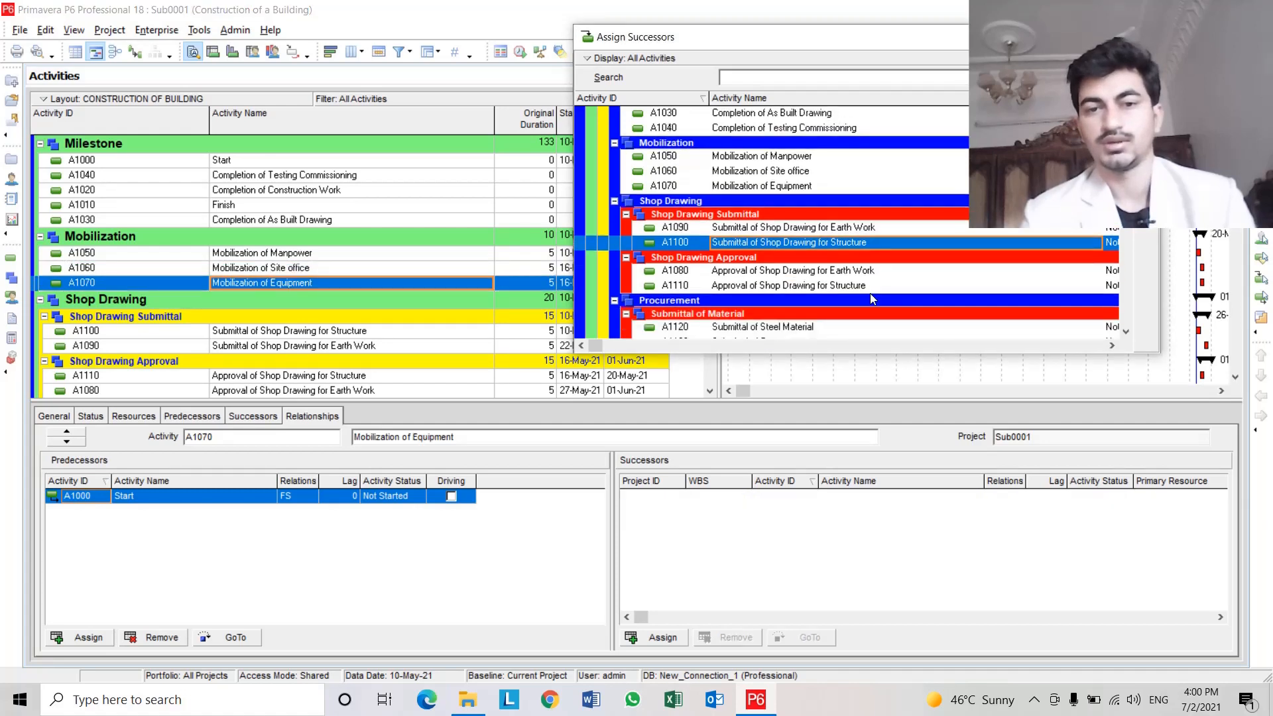
pyautogui.scroll(-3, 872, 298)
pyautogui.scroll(-10, 873, 299)
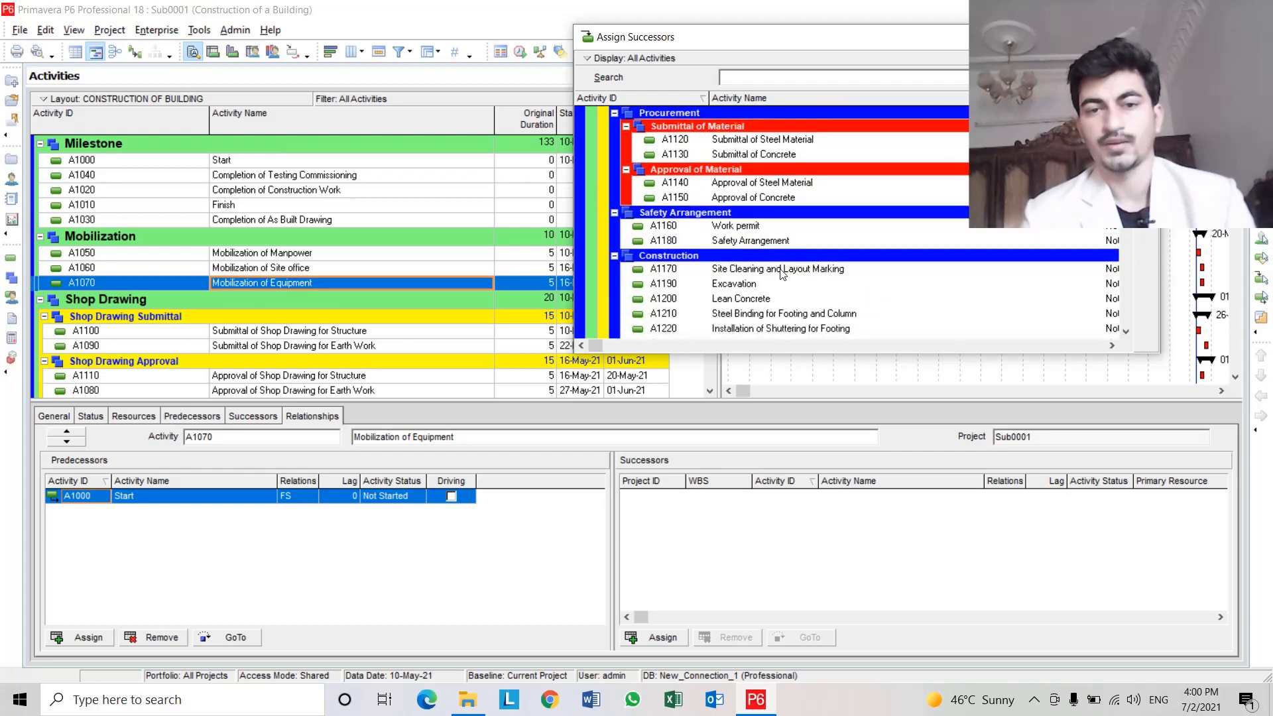
pyautogui.click(729, 272)
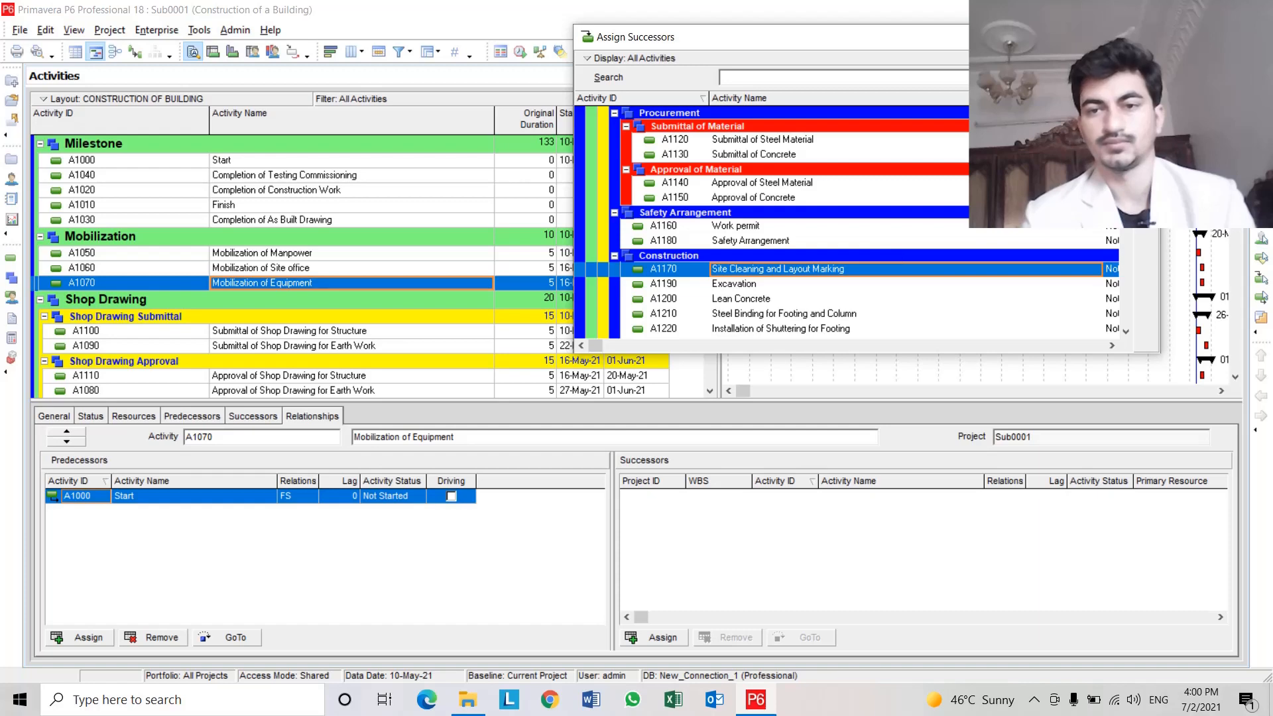
pyautogui.click(1146, 96)
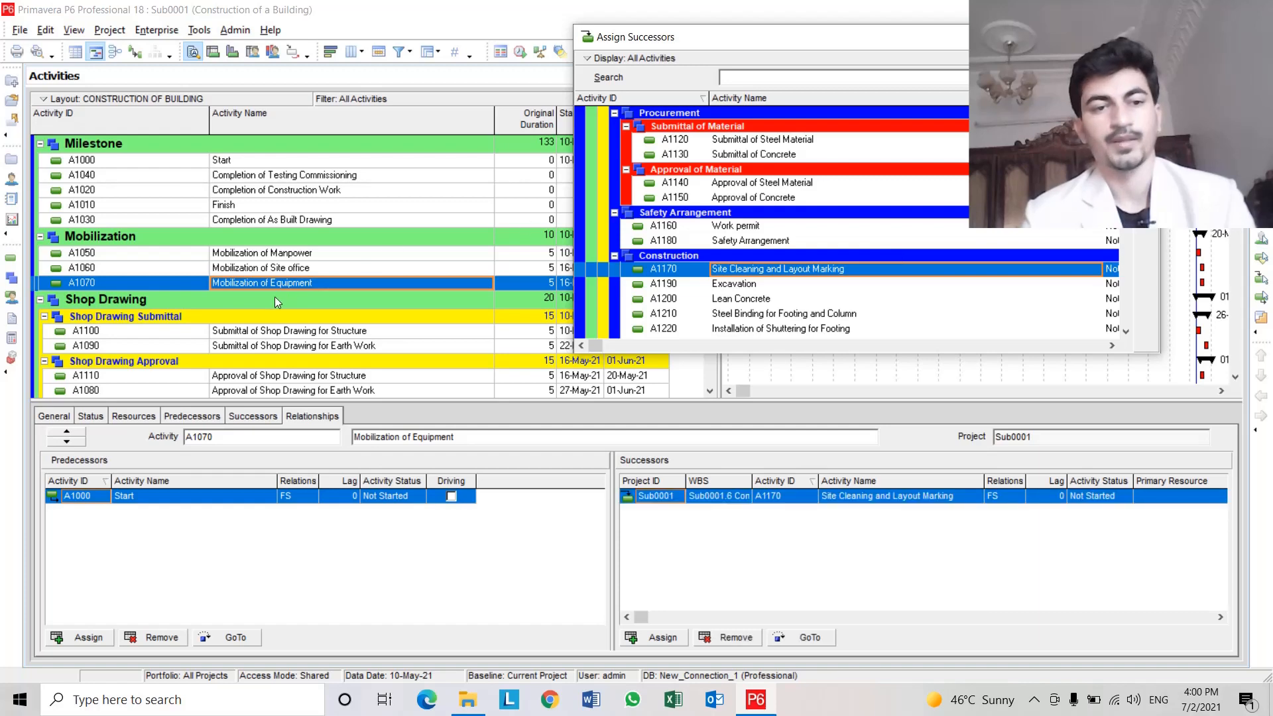
# Assign A1080 Approval of Shop Drawing for Earth Work as a successor of A1100 Submittal of Shop Drawing for Structure.
pyautogui.click(269, 331)
pyautogui.scroll(-2, 268, 331)
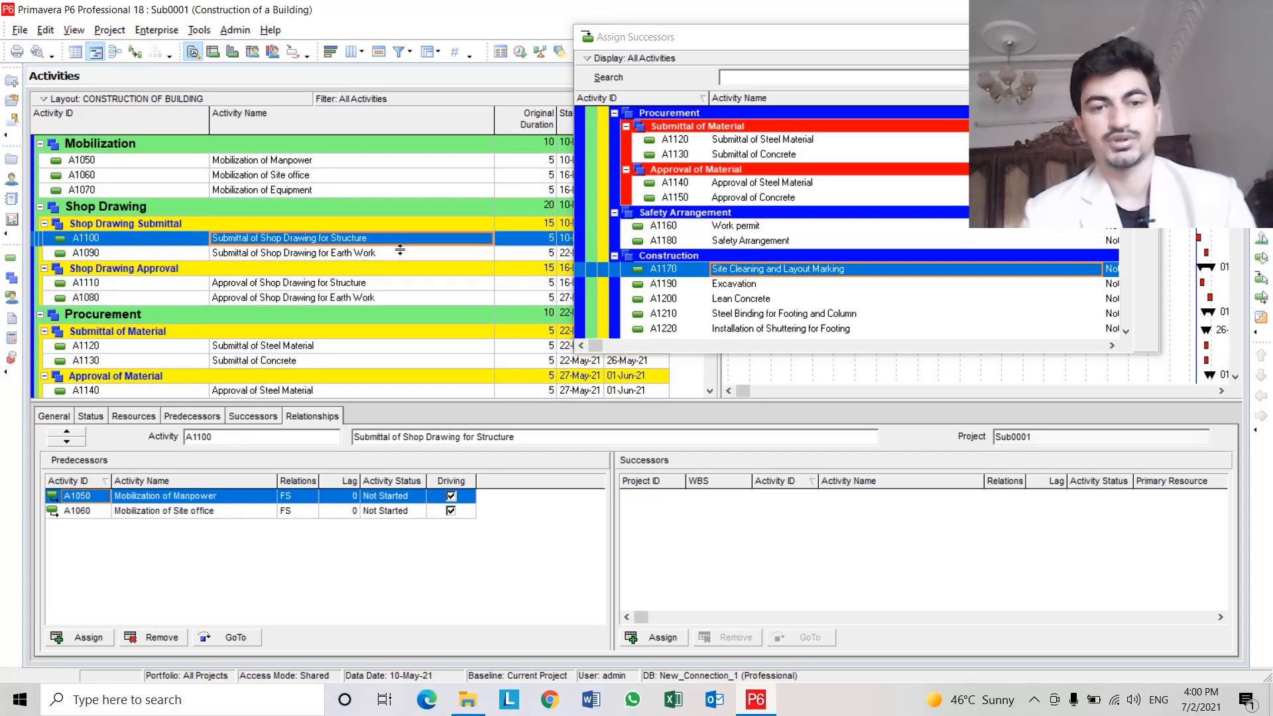
pyautogui.scroll(2, 758, 237)
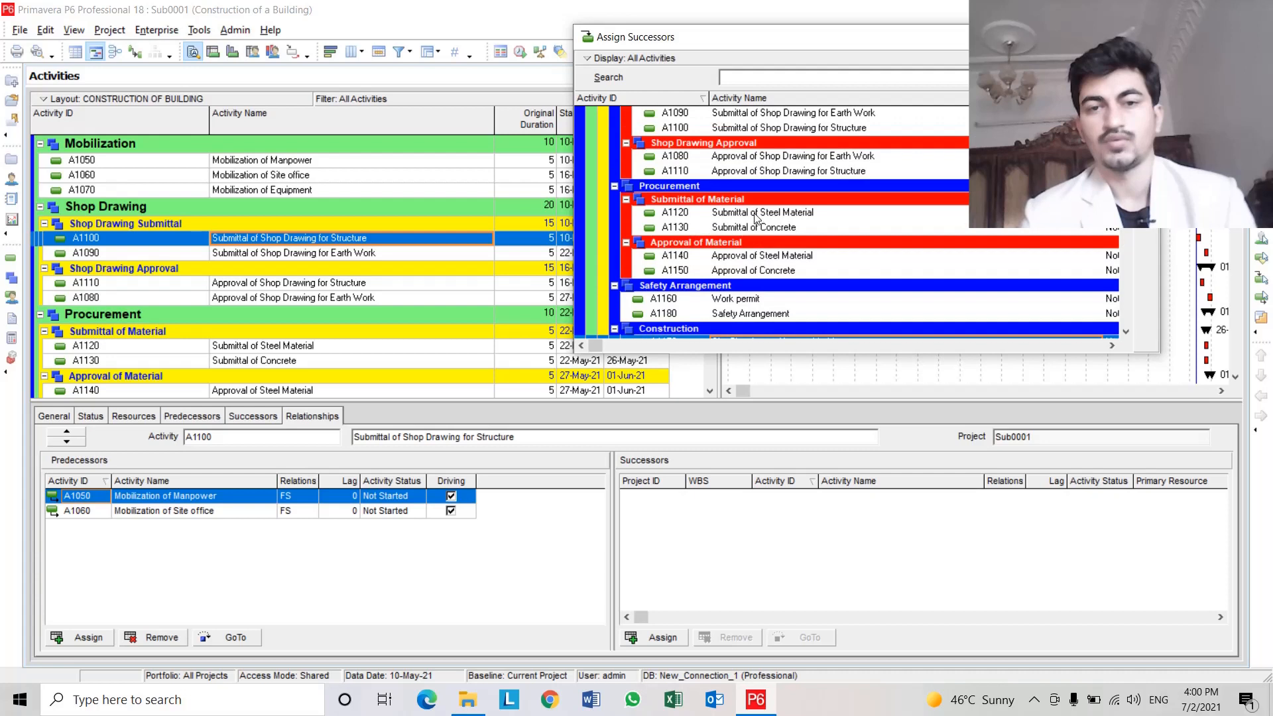
pyautogui.click(767, 258)
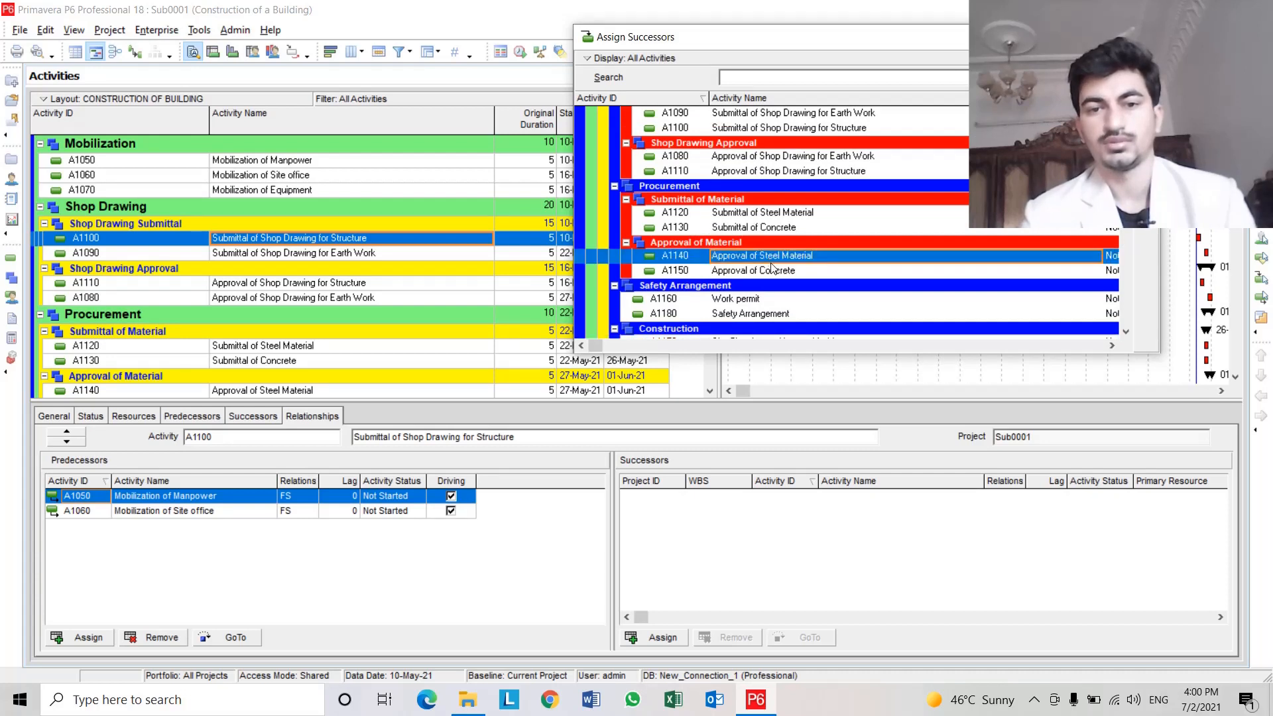
pyautogui.scroll(2, 774, 225)
pyautogui.click(762, 214)
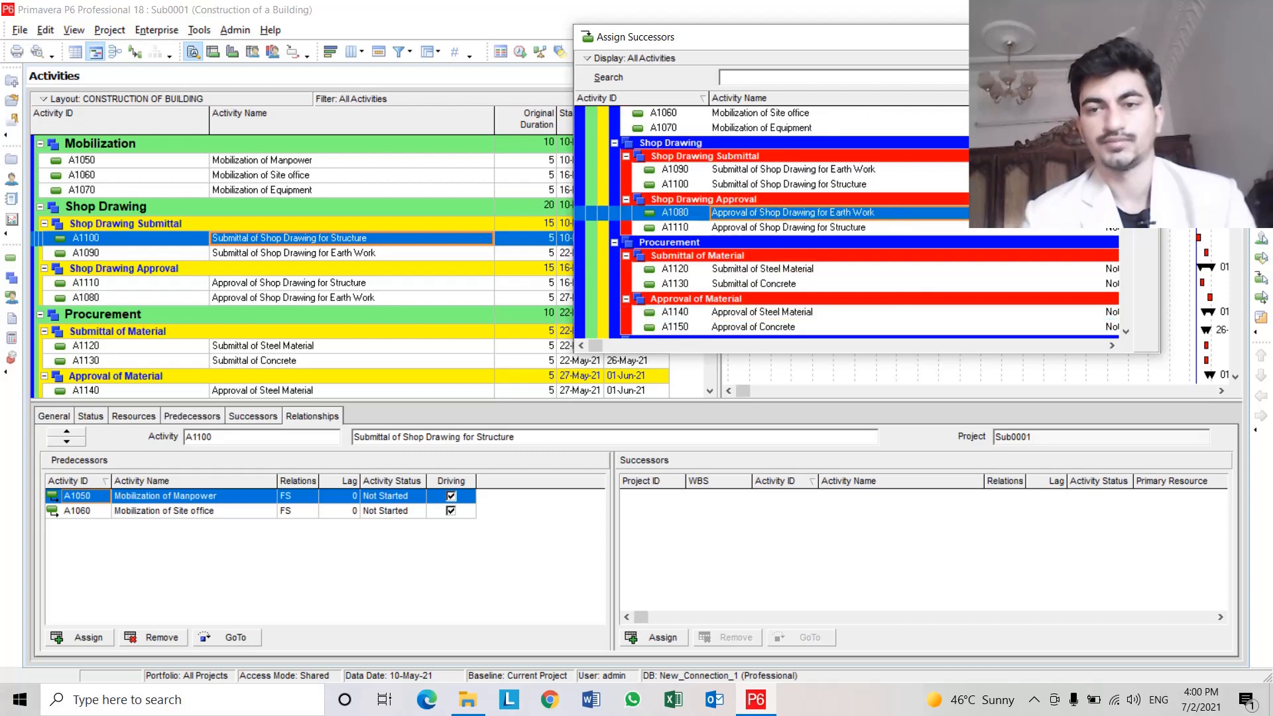
pyautogui.click(1146, 91)
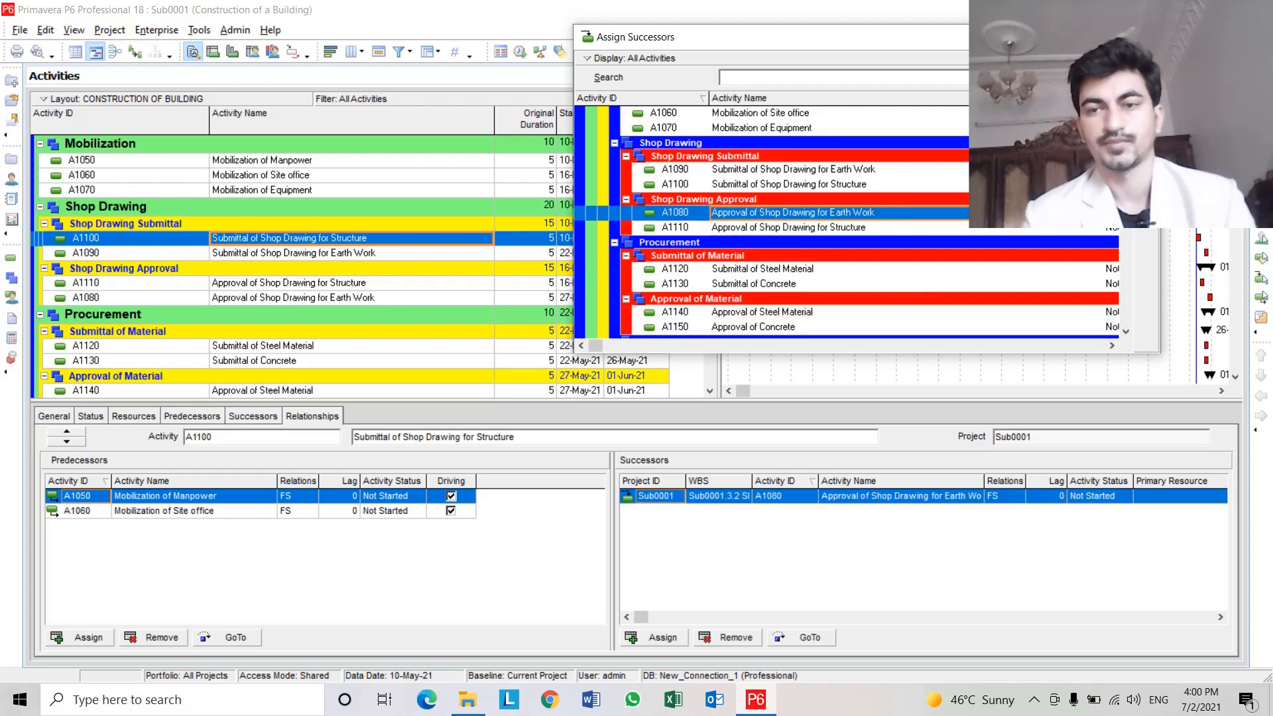
# Assign A1110 Approval of Shop Drawing for Structure as a successor of A1090 Submittal of Shop Drawing for Earth Work.
pyautogui.click(325, 255)
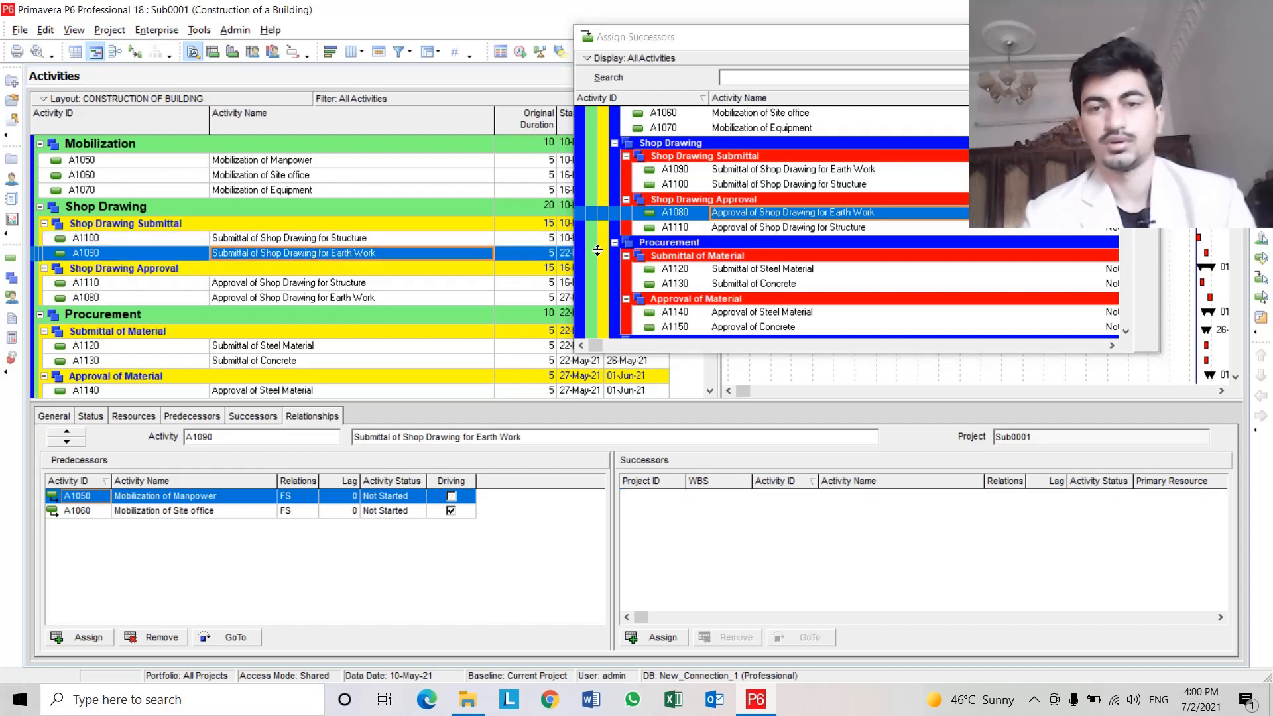
pyautogui.click(777, 228)
pyautogui.doubleClick(776, 228)
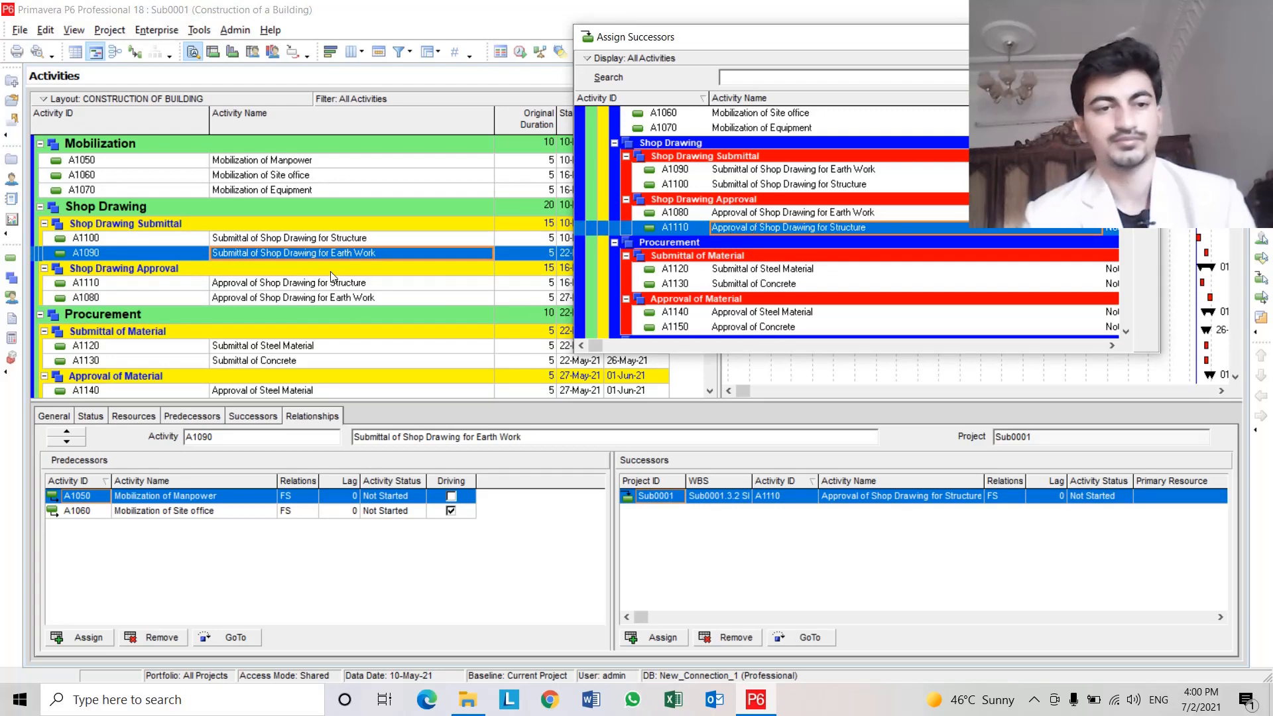
# Assign A1120 Submittal of Steel Material and A1130 Submittal of Concrete as successors of A1110 Approval of Shop Drawing for Structure.
pyautogui.click(297, 283)
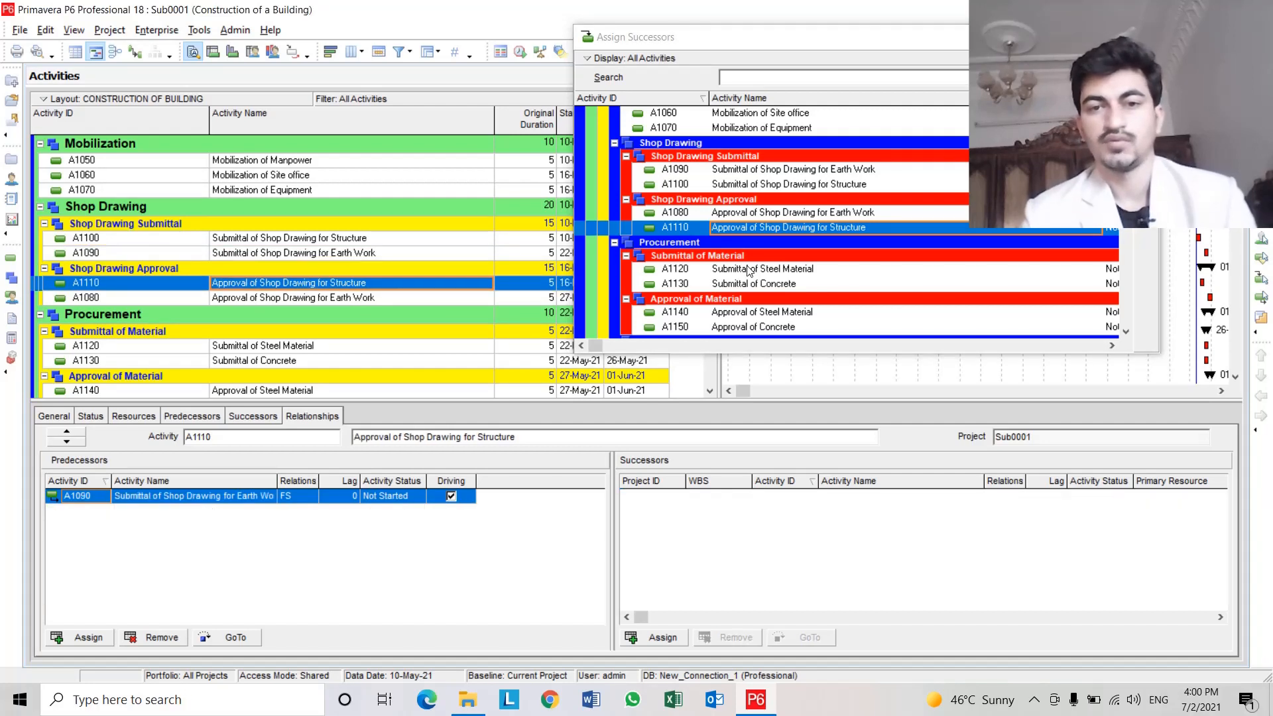
pyautogui.click(795, 271)
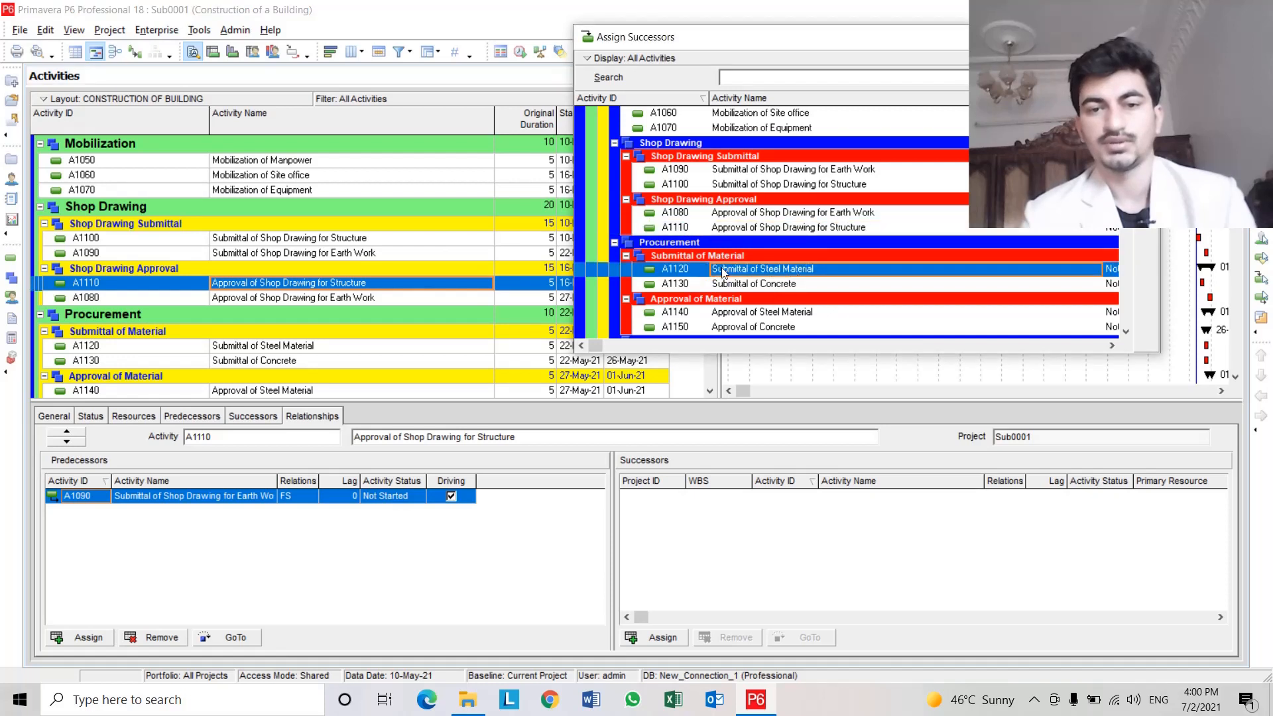
pyautogui.doubleClick(788, 272)
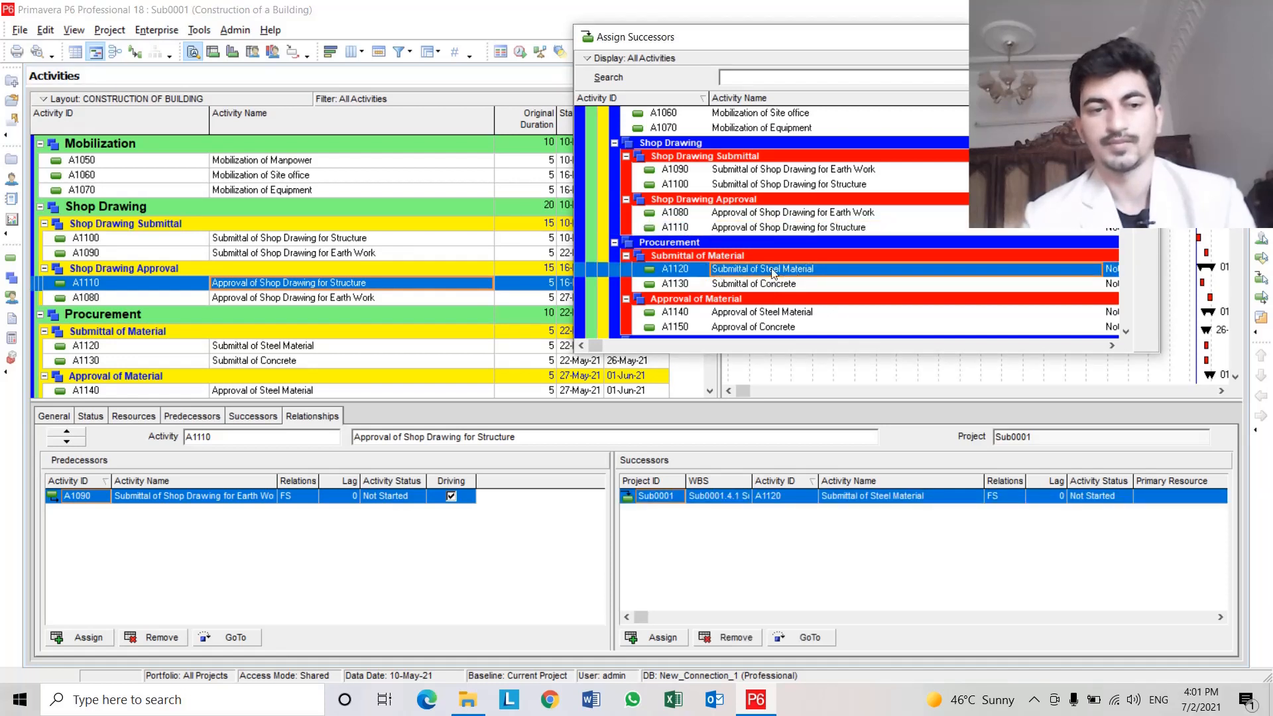
pyautogui.click(310, 297)
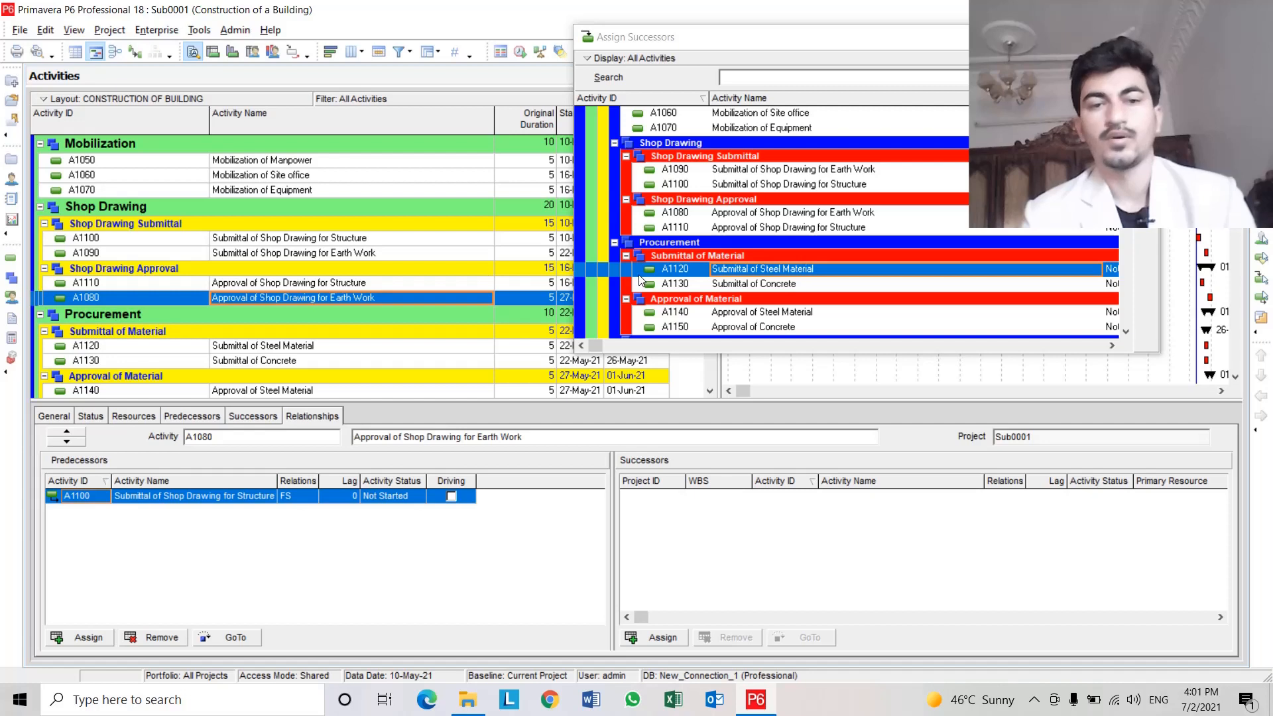
pyautogui.click(328, 285)
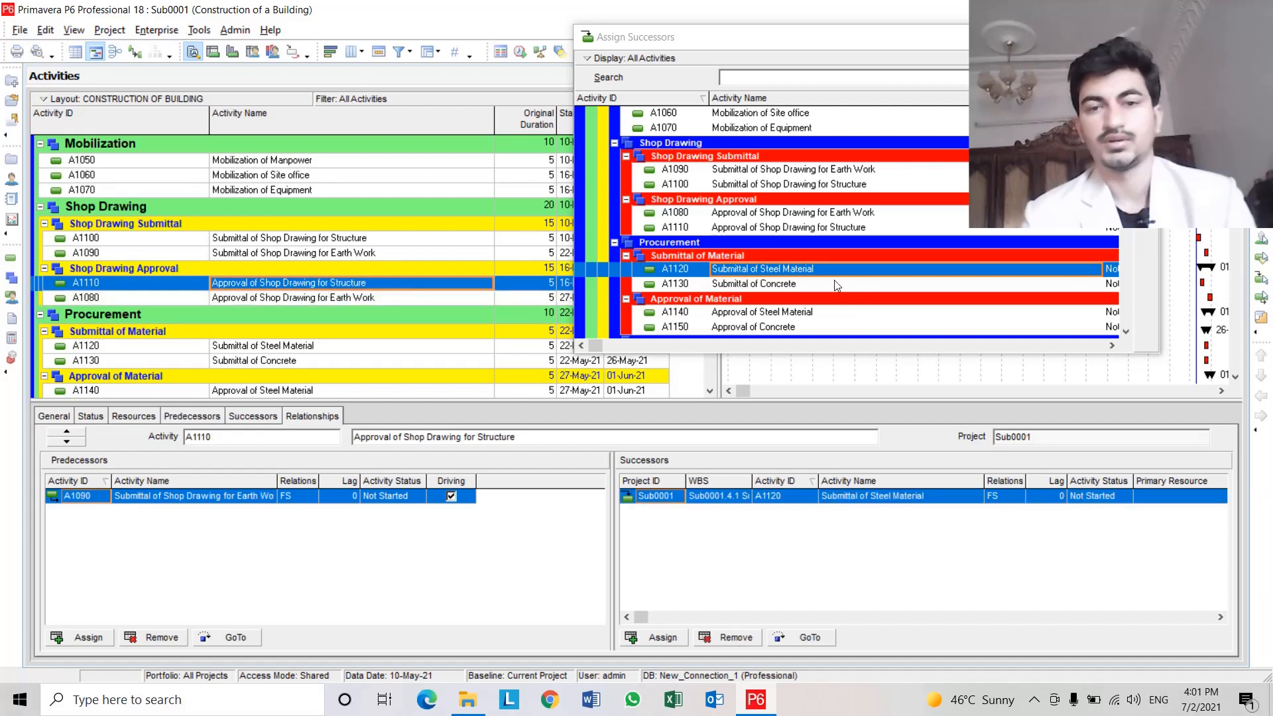
pyautogui.doubleClick(788, 283)
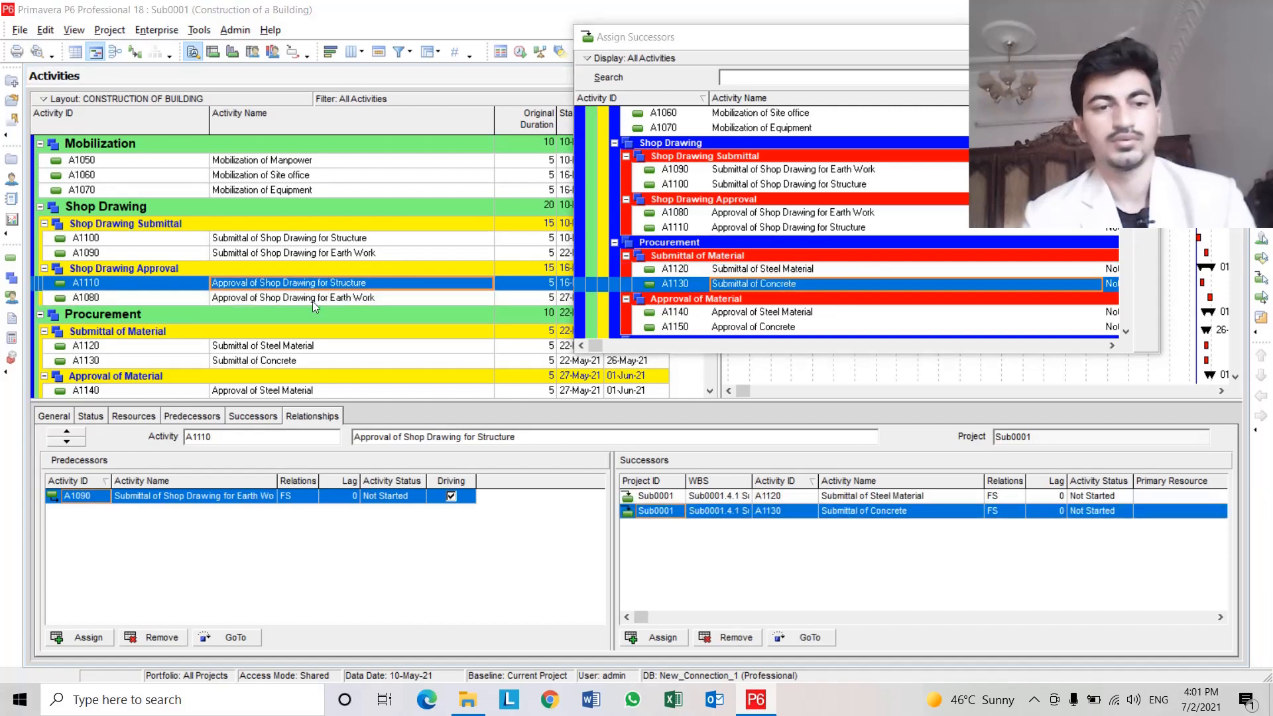
# Assign A1160 Work permit as a successor of A1080 Approval of Shop Drawing for Earth Work.
pyautogui.click(313, 299)
pyautogui.scroll(-2, 312, 301)
pyautogui.scroll(-1, 864, 303)
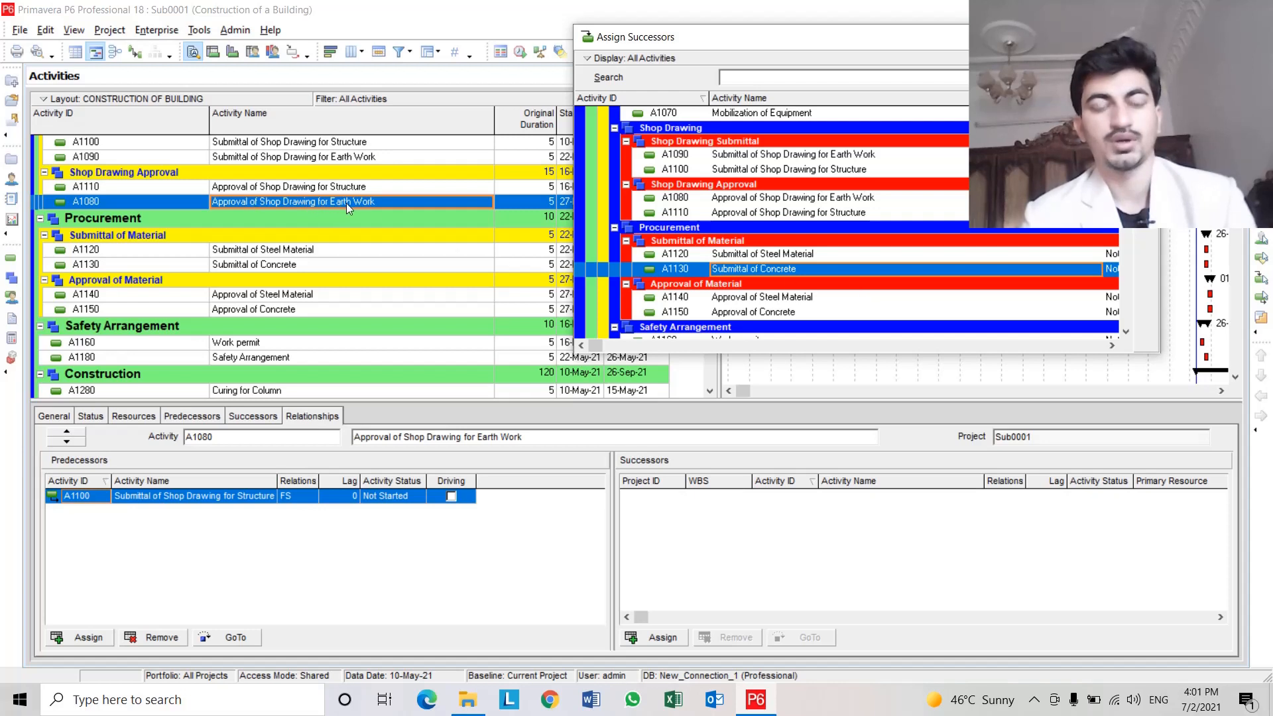
pyautogui.scroll(-1, 745, 257)
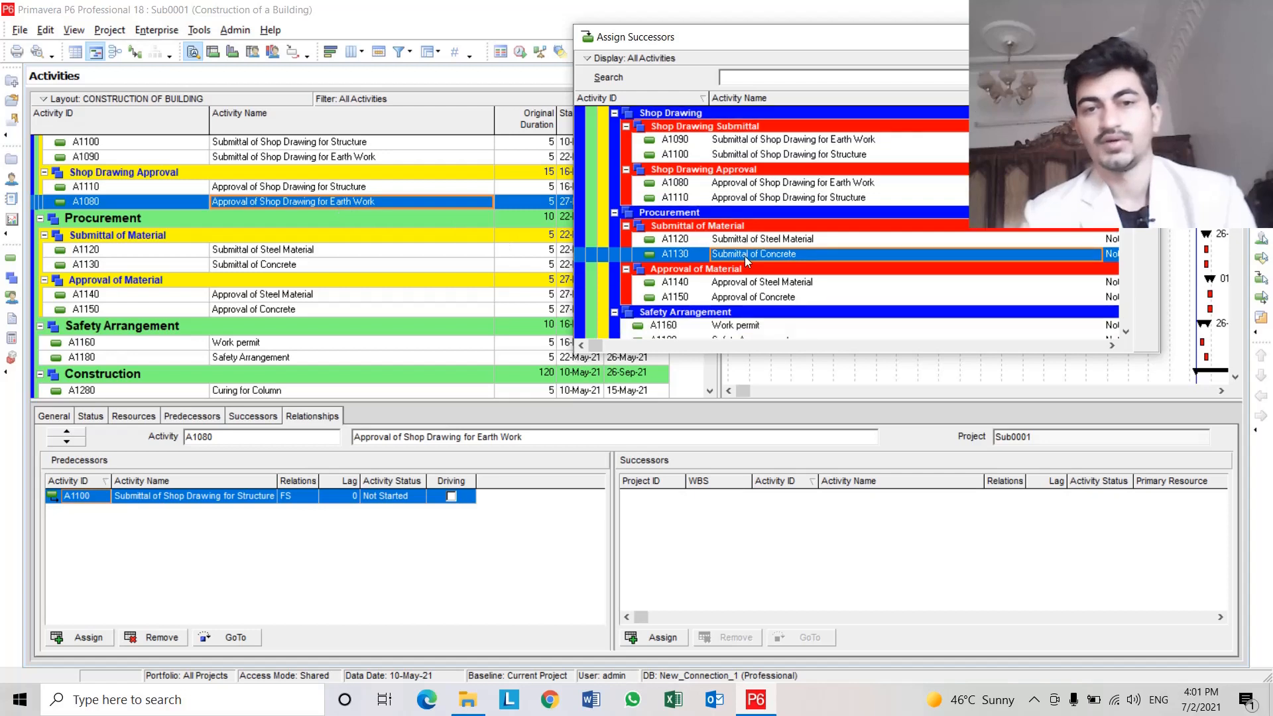
pyautogui.scroll(-1, 745, 257)
pyautogui.scroll(-3, 745, 258)
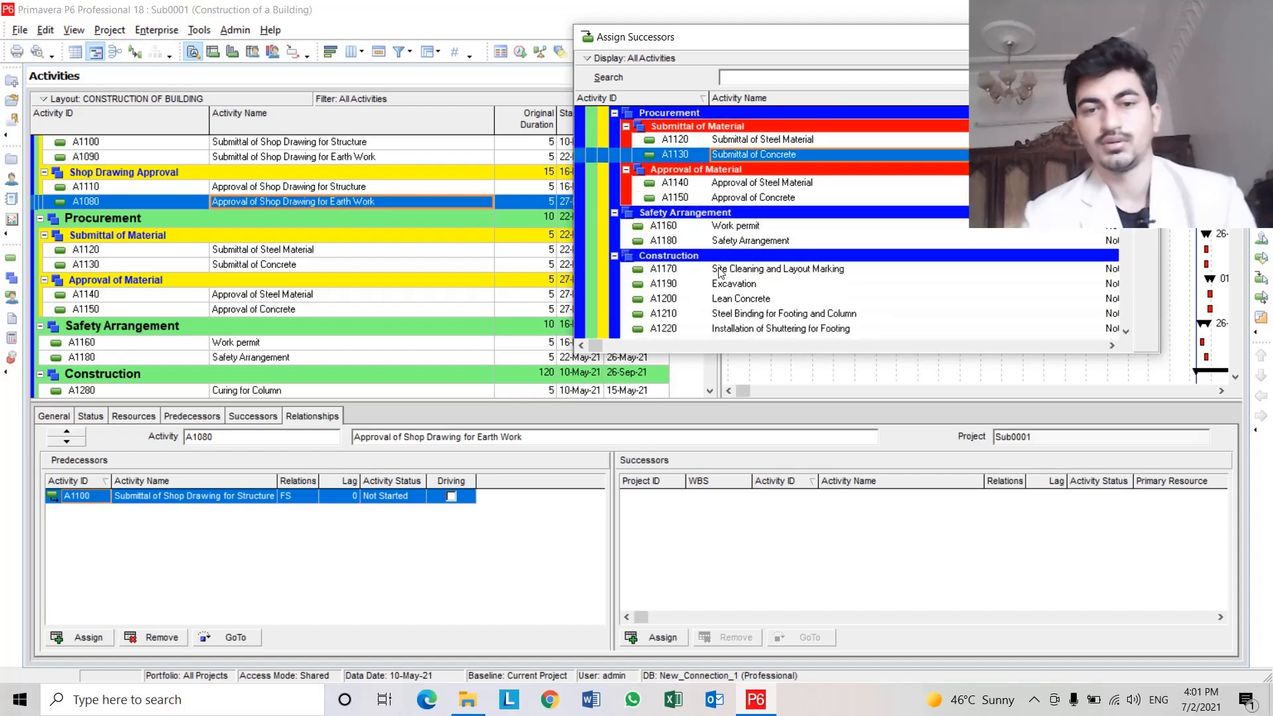
pyautogui.click(769, 240)
pyautogui.doubleClick(772, 226)
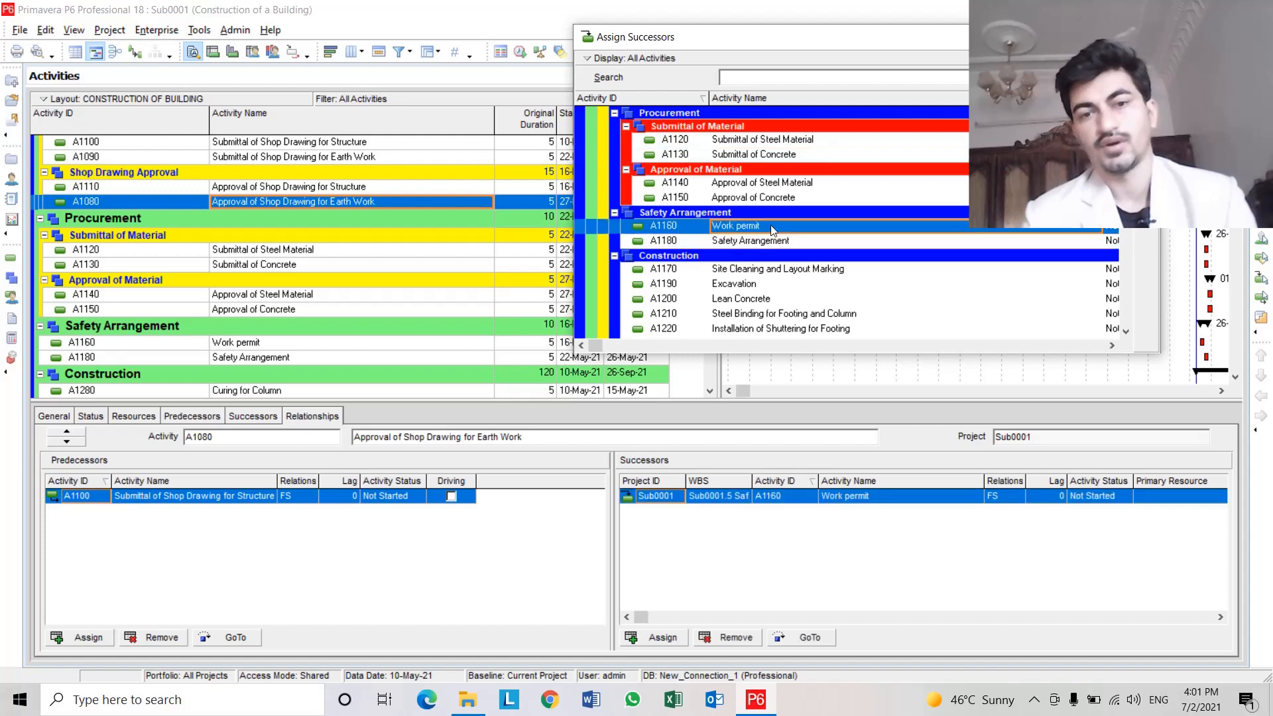
# Remove the A1160 successor from A1080 and assign A1170 Site Cleaning and Layout Marking as its successor instead.
pyautogui.click(776, 271)
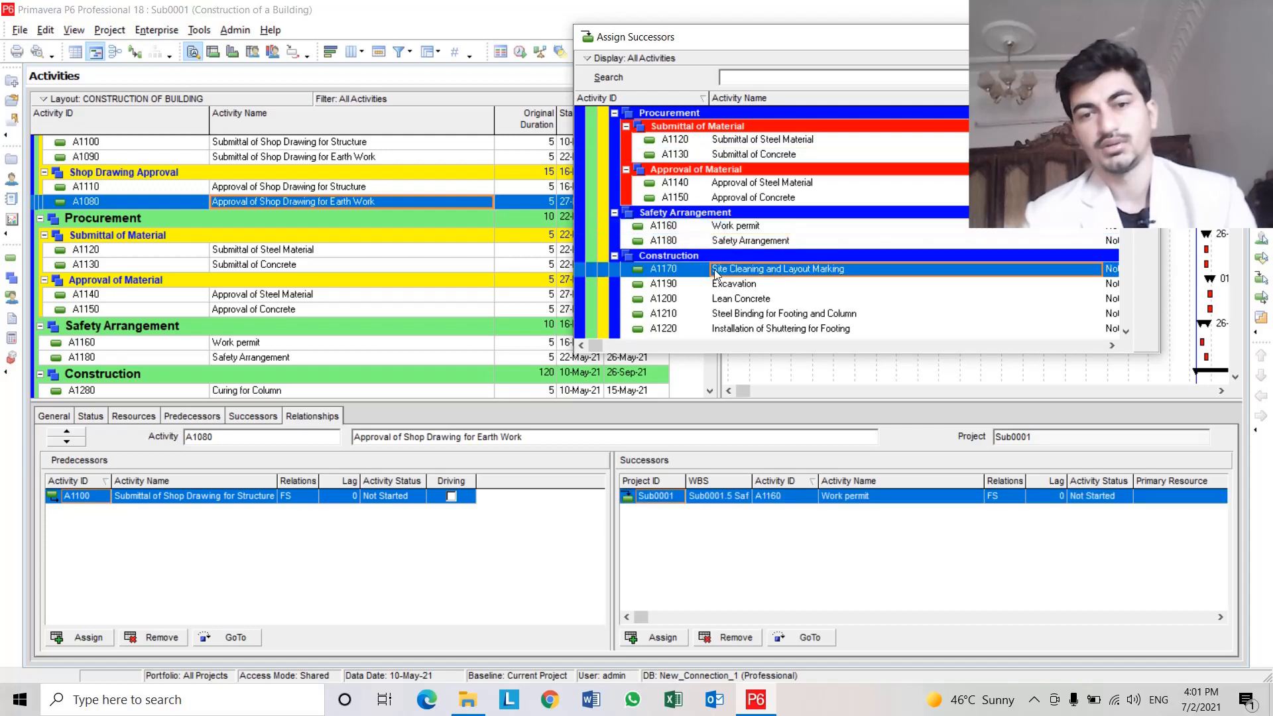
pyautogui.click(869, 494)
pyautogui.click(869, 488)
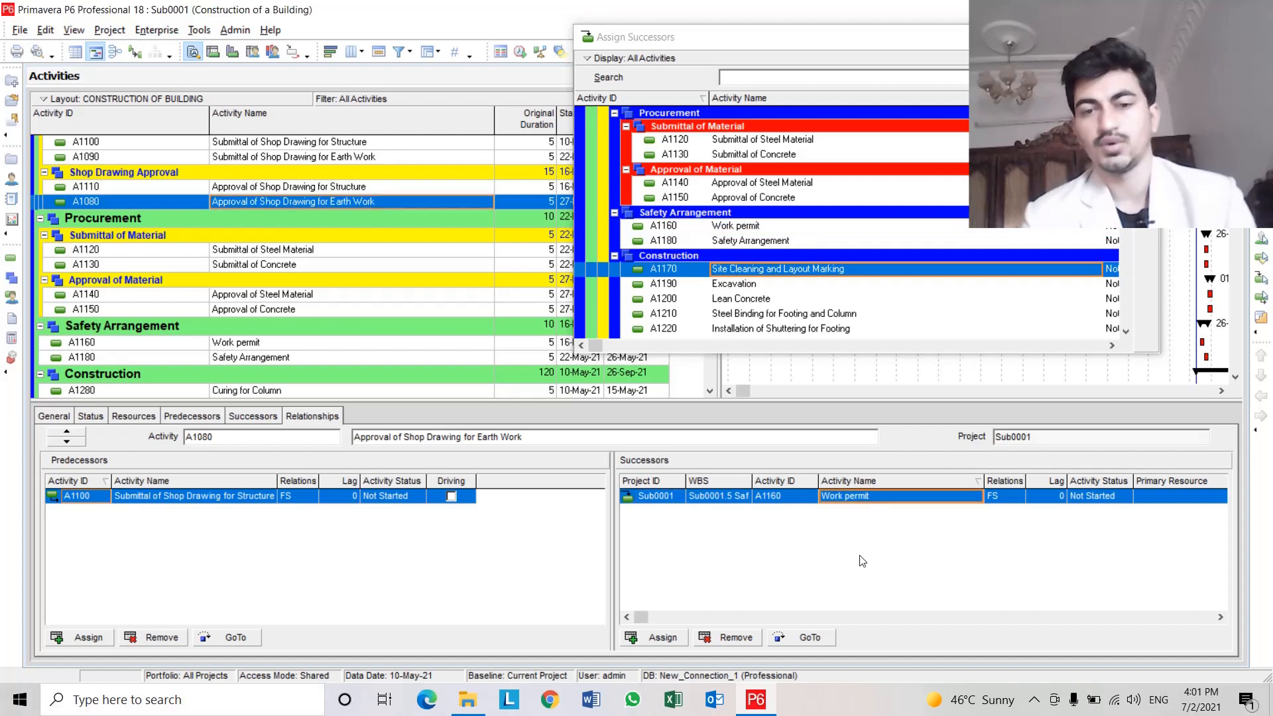
pyautogui.click(736, 638)
pyautogui.click(593, 378)
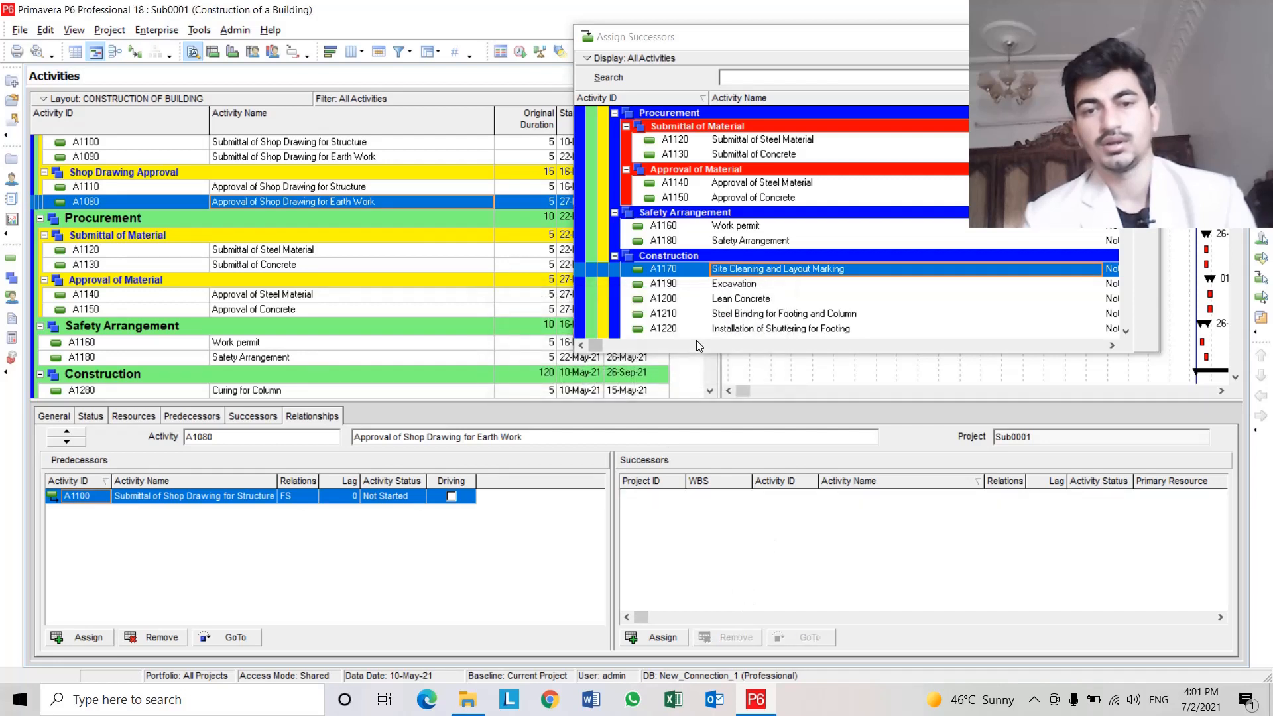
pyautogui.click(703, 275)
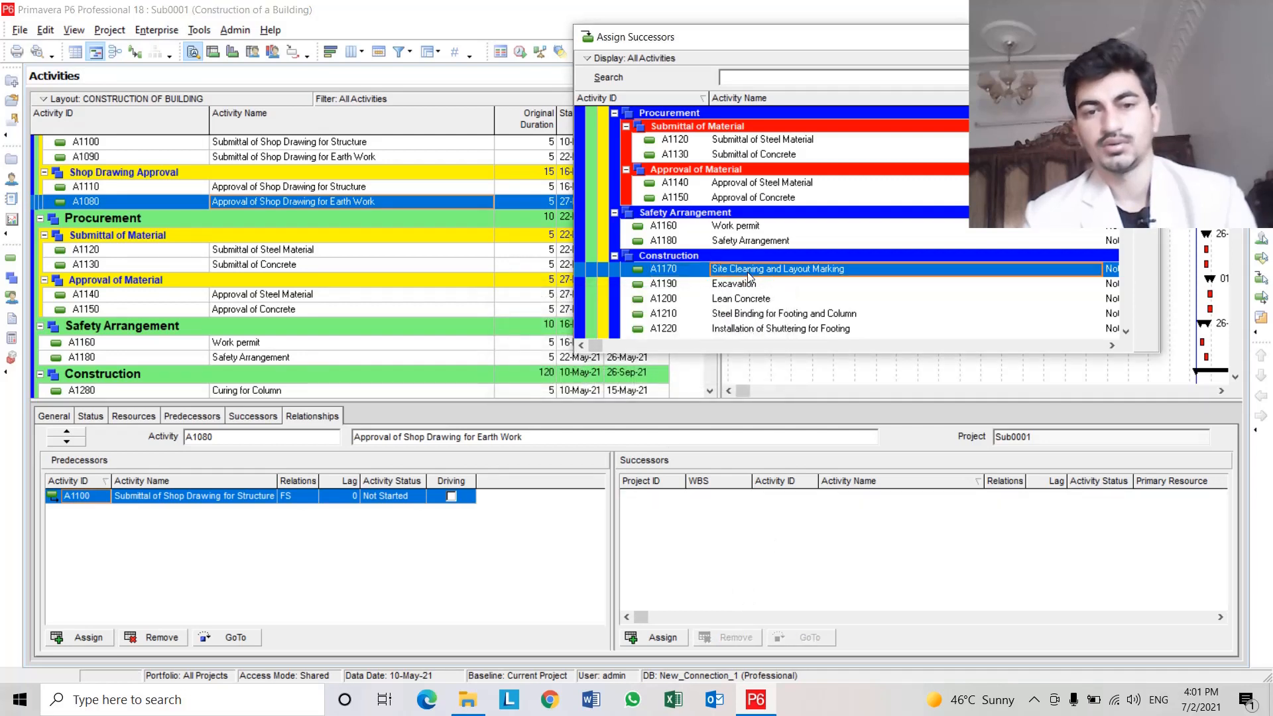
pyautogui.doubleClick(794, 276)
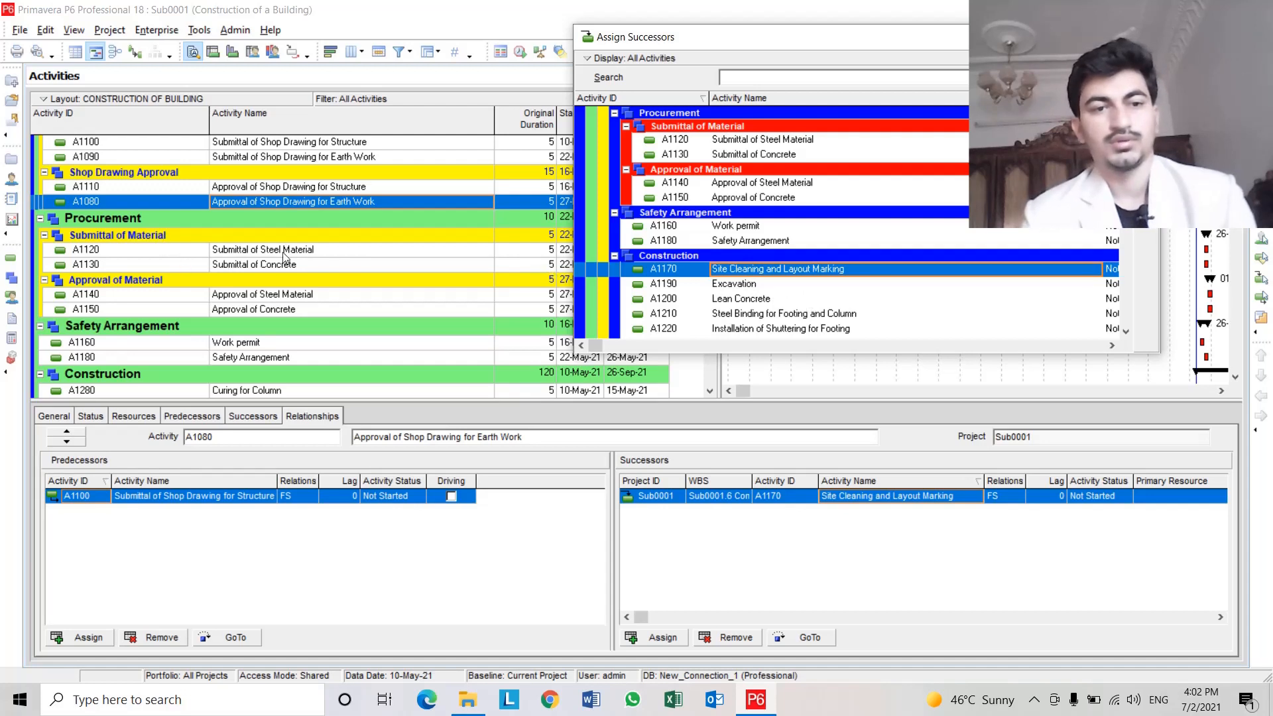
# Assign A1140 Approval of Steel Material as the successor of A1120 Submittal of Steel Material.
pyautogui.click(218, 252)
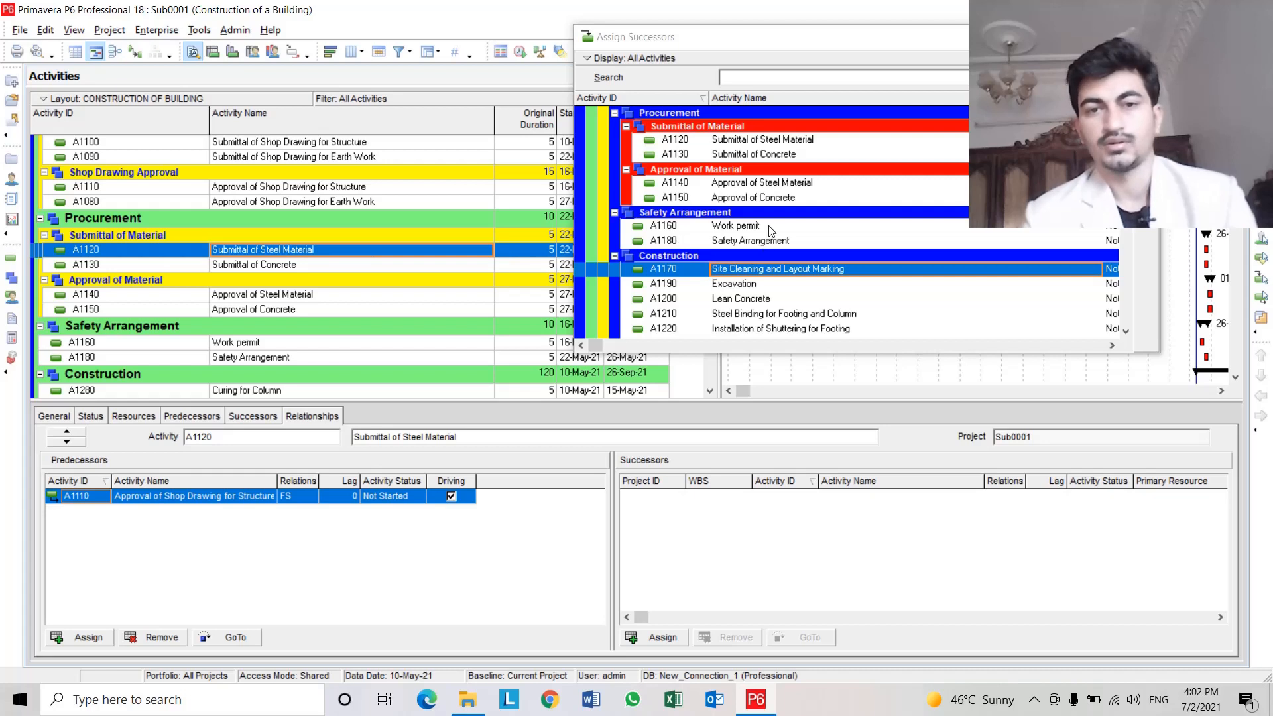
pyautogui.scroll(2, 755, 285)
pyautogui.click(757, 289)
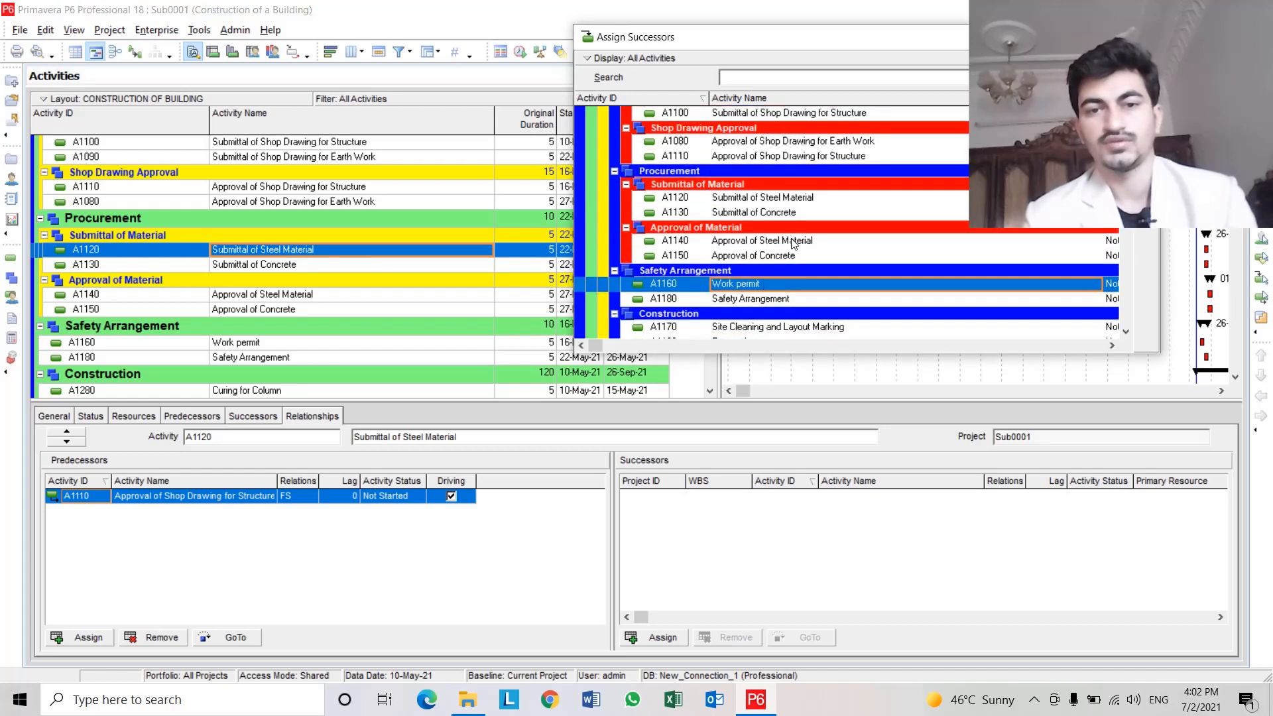
pyautogui.doubleClick(680, 242)
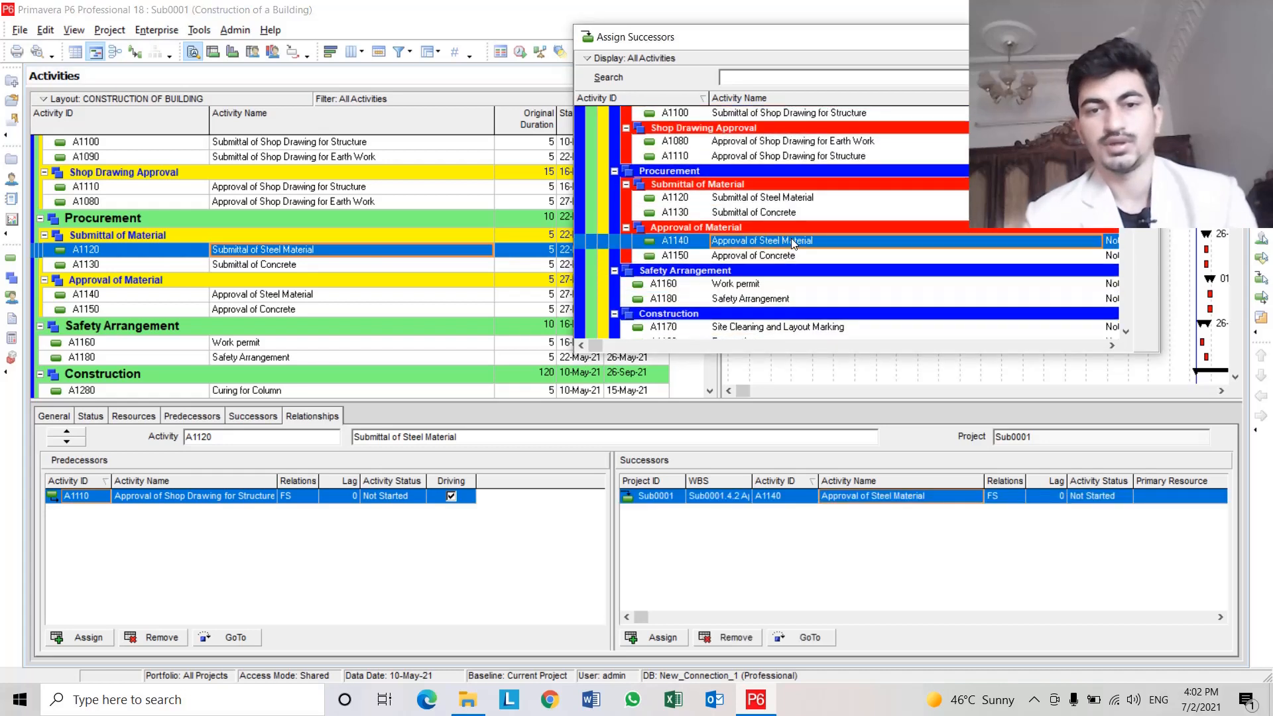
# Assign A1150 Approval of Concrete as the successor of A1130 Submittal of Concrete.
pyautogui.click(312, 264)
pyautogui.click(314, 264)
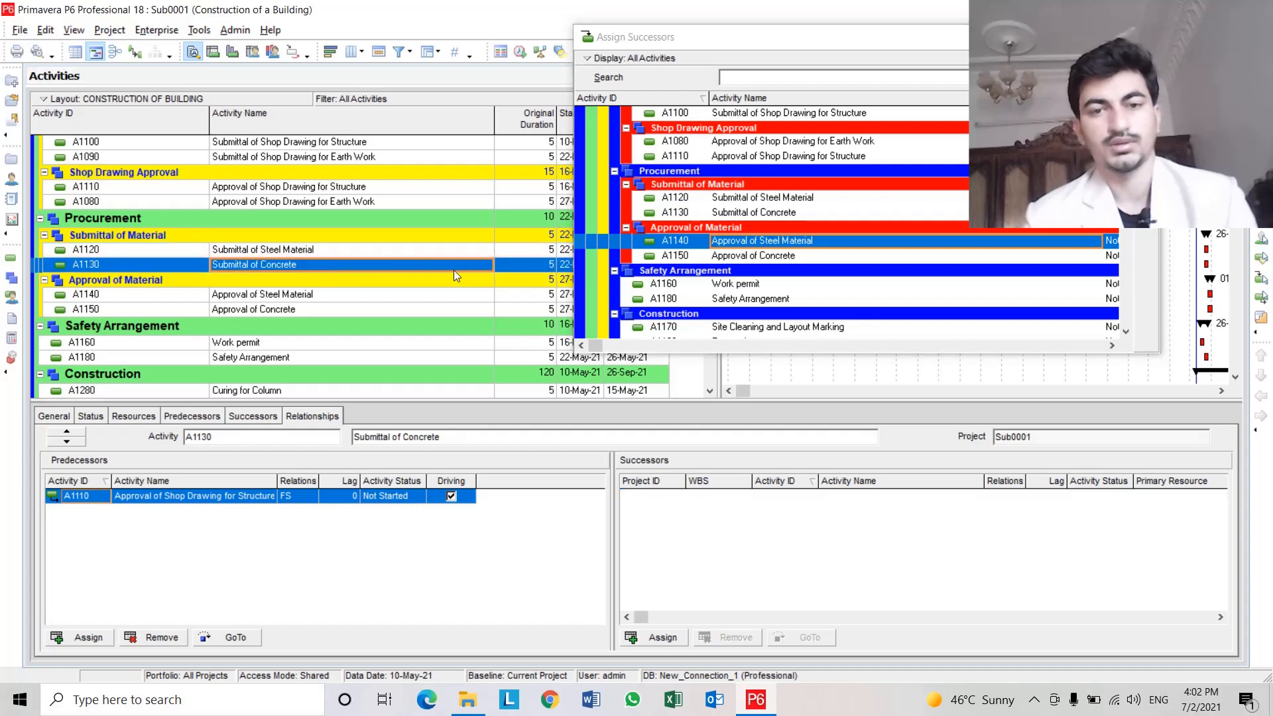
pyautogui.click(744, 257)
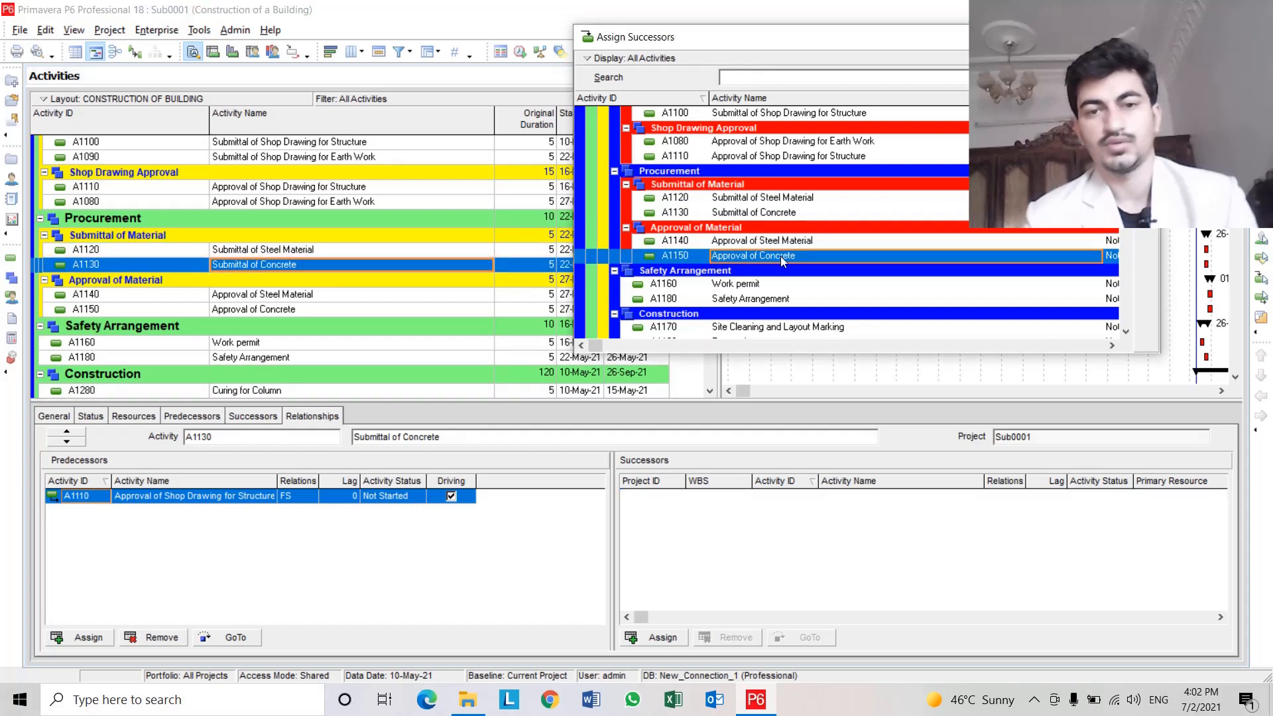
pyautogui.doubleClick(781, 256)
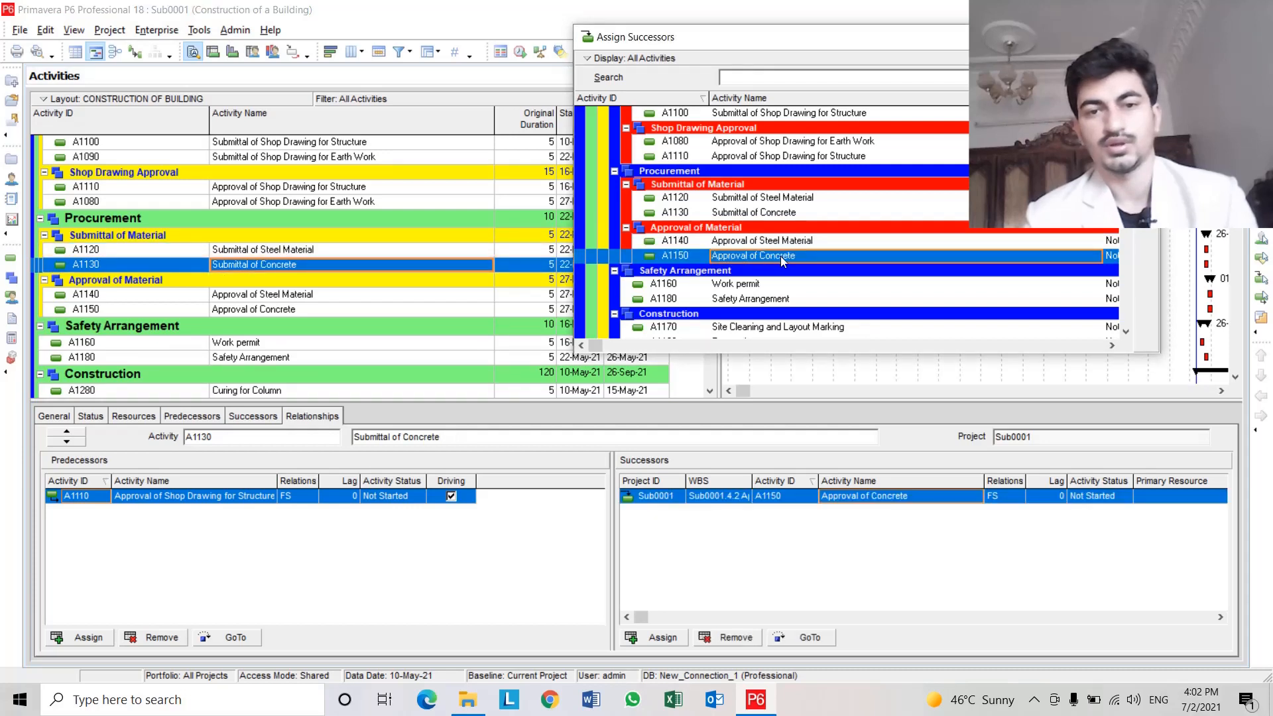
# Assign A1210 Steel Binding for Footing and Column as the successor of A1140 Approval of Steel Material.
pyautogui.click(301, 296)
pyautogui.scroll(-1, 300, 294)
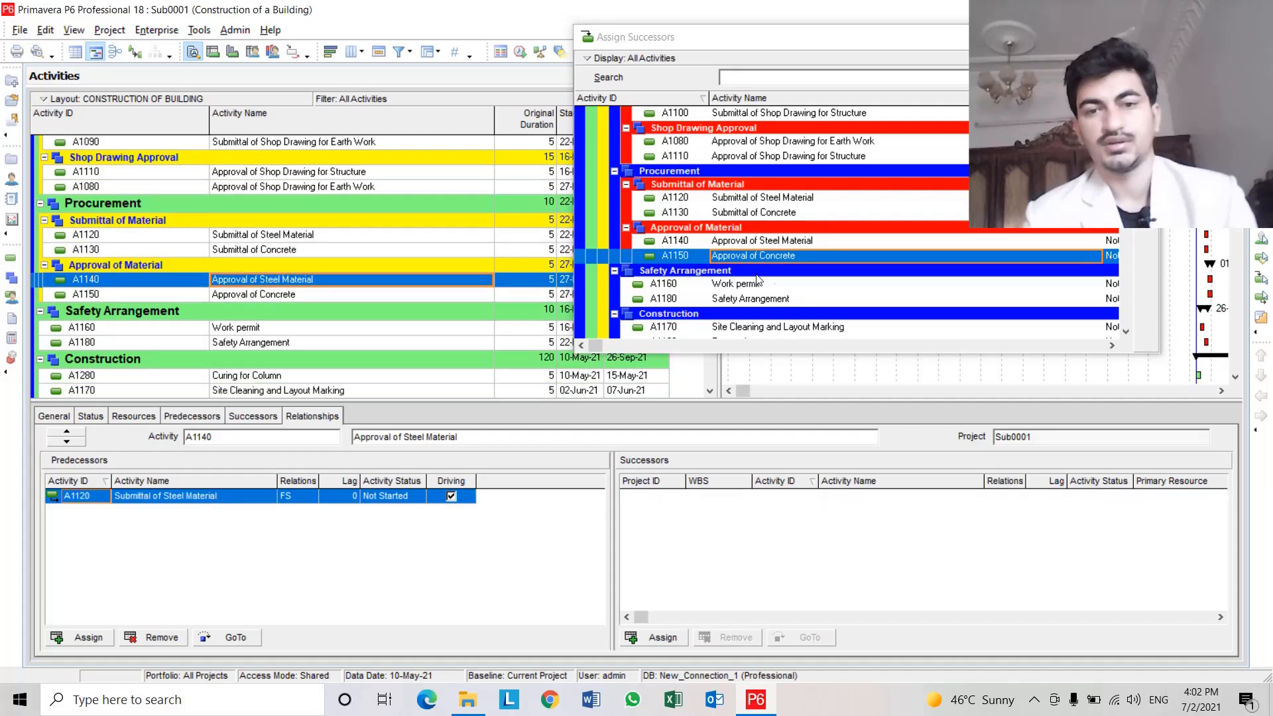
pyautogui.scroll(-1, 768, 281)
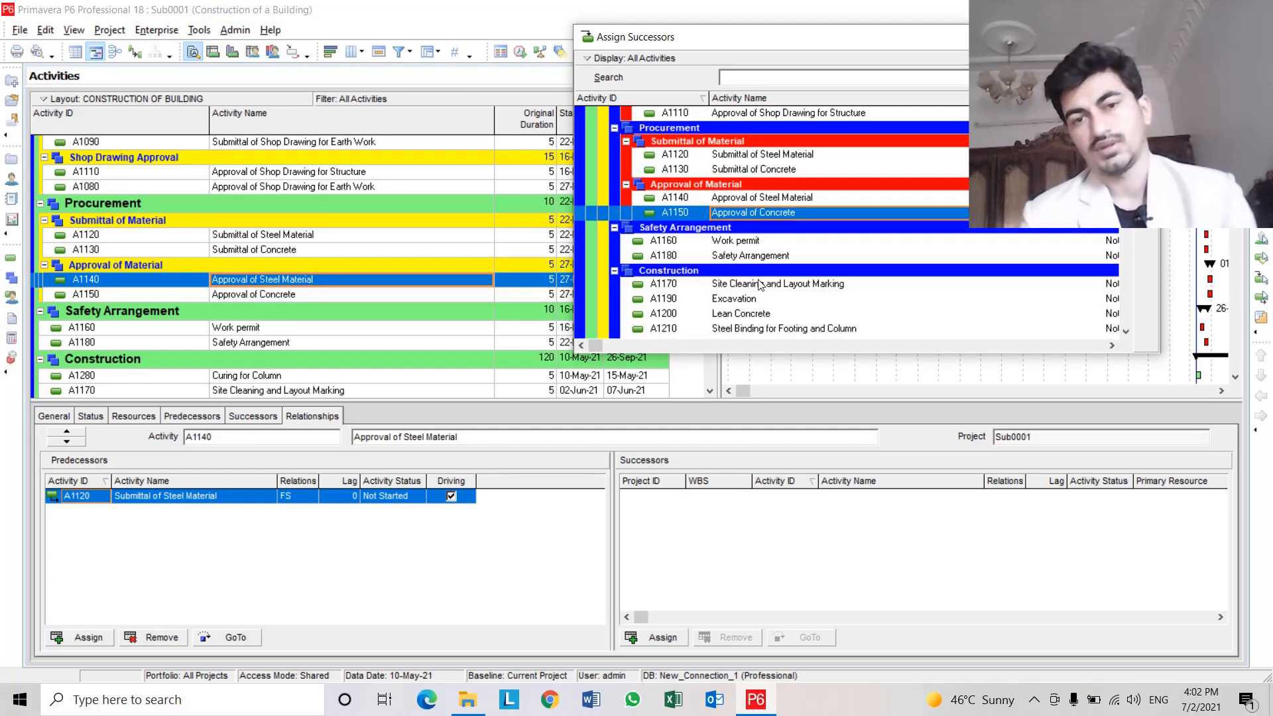
pyautogui.click(749, 313)
pyautogui.scroll(-1, 755, 313)
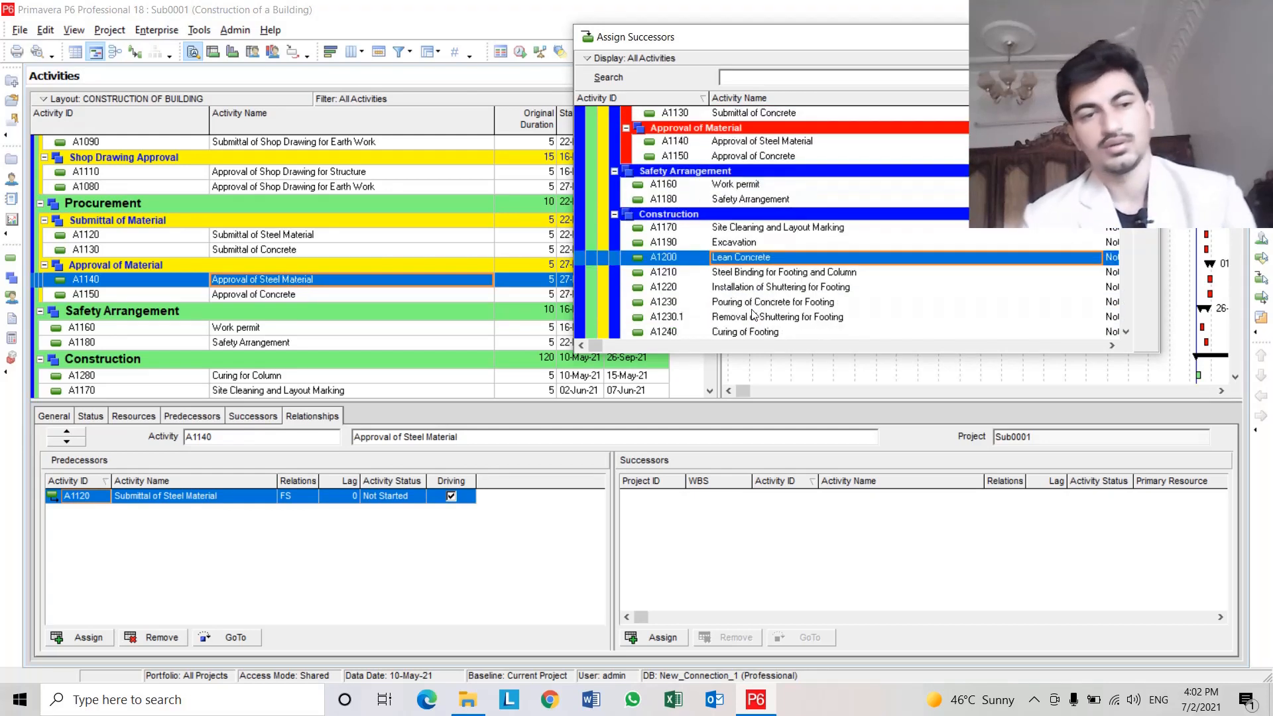
pyautogui.click(755, 274)
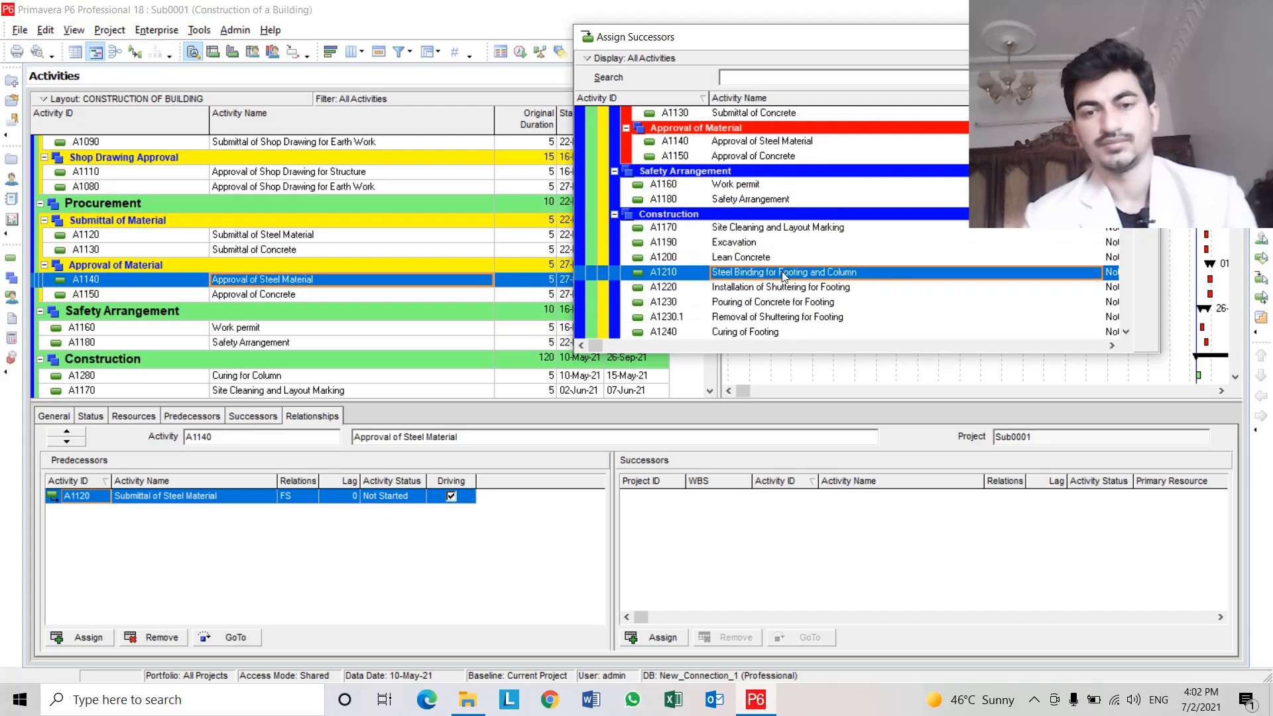
pyautogui.doubleClick(784, 275)
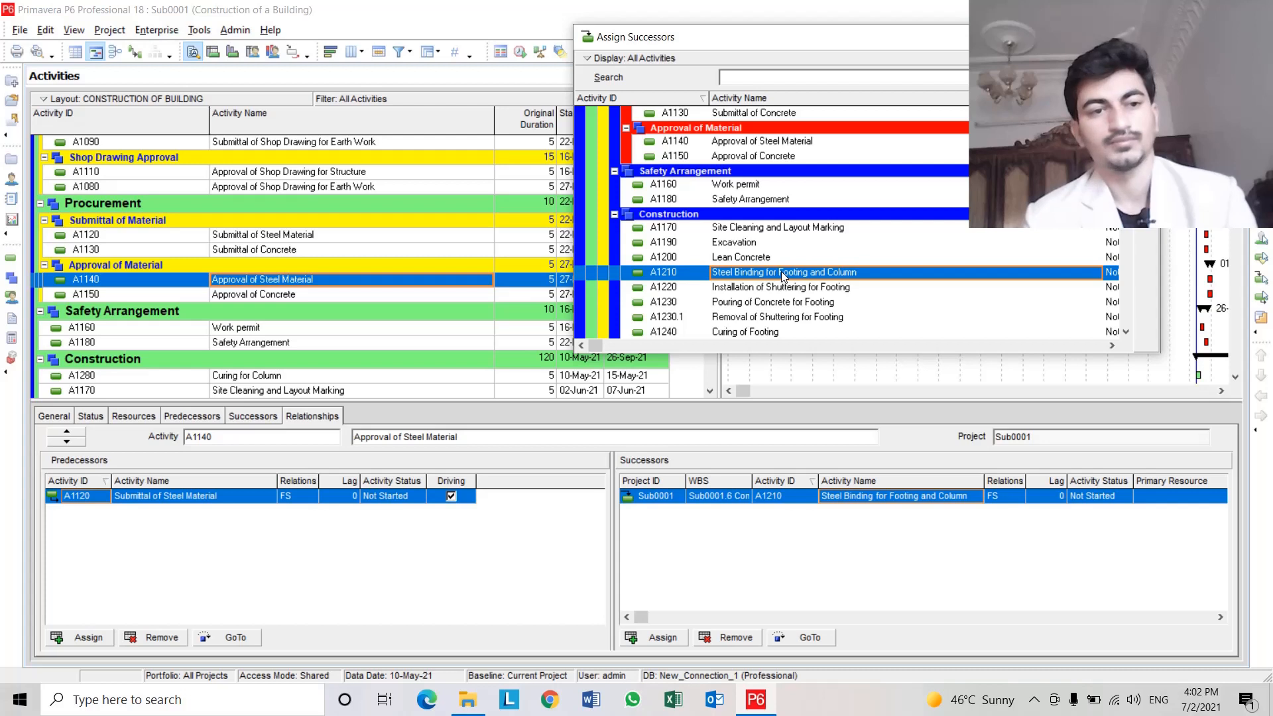
# Assign A1200 Lean Concrete and A1230 Pouring of Concrete for Footing as successors of A1150 Approval of Concrete.
pyautogui.click(291, 296)
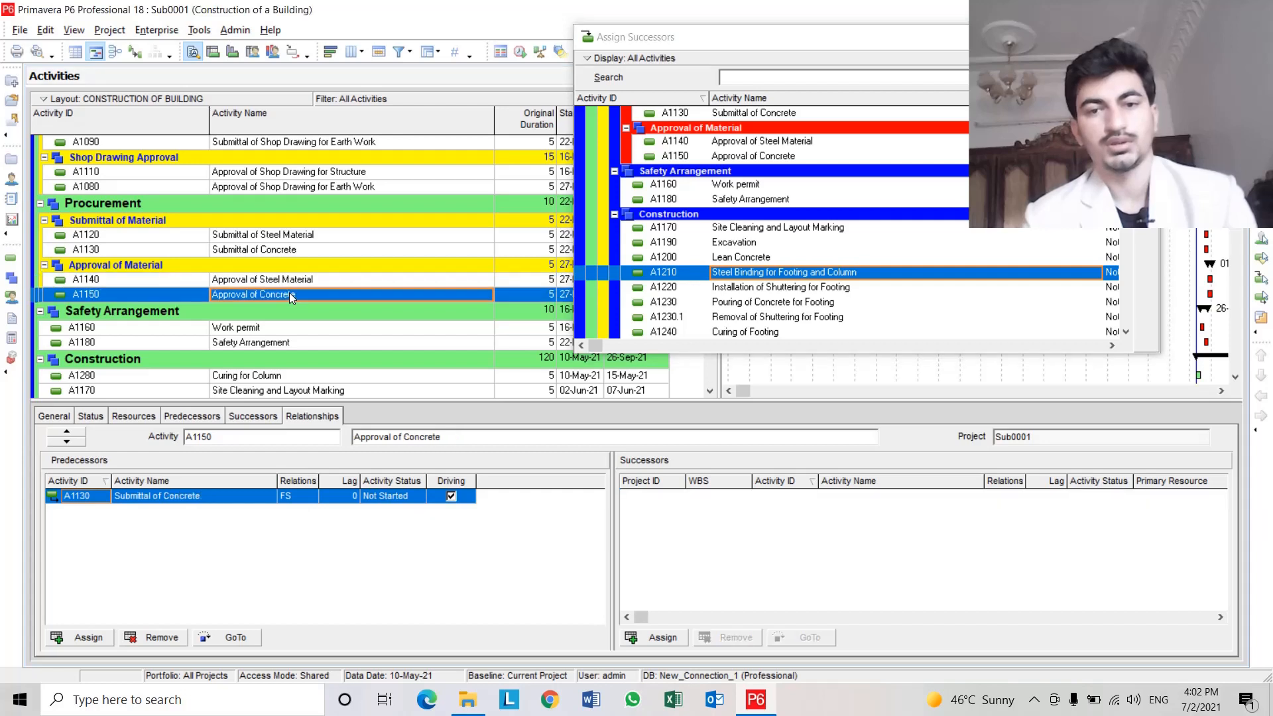
pyautogui.doubleClick(766, 258)
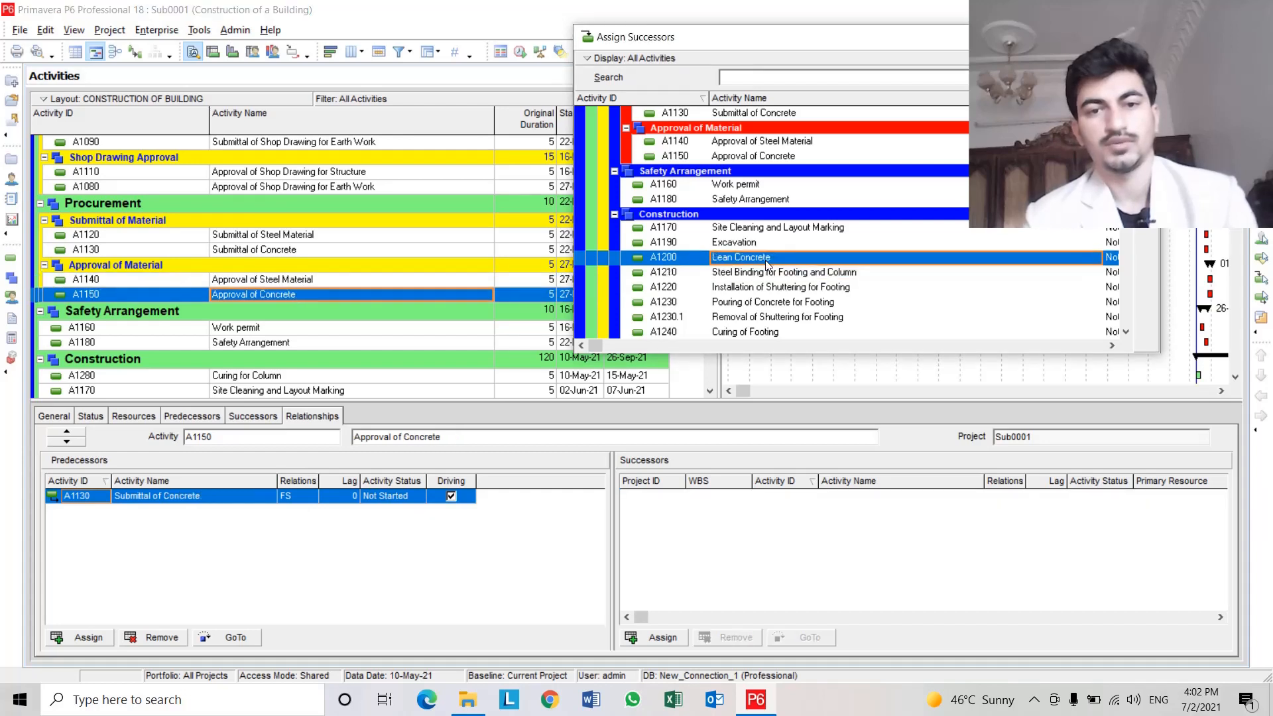
pyautogui.click(763, 303)
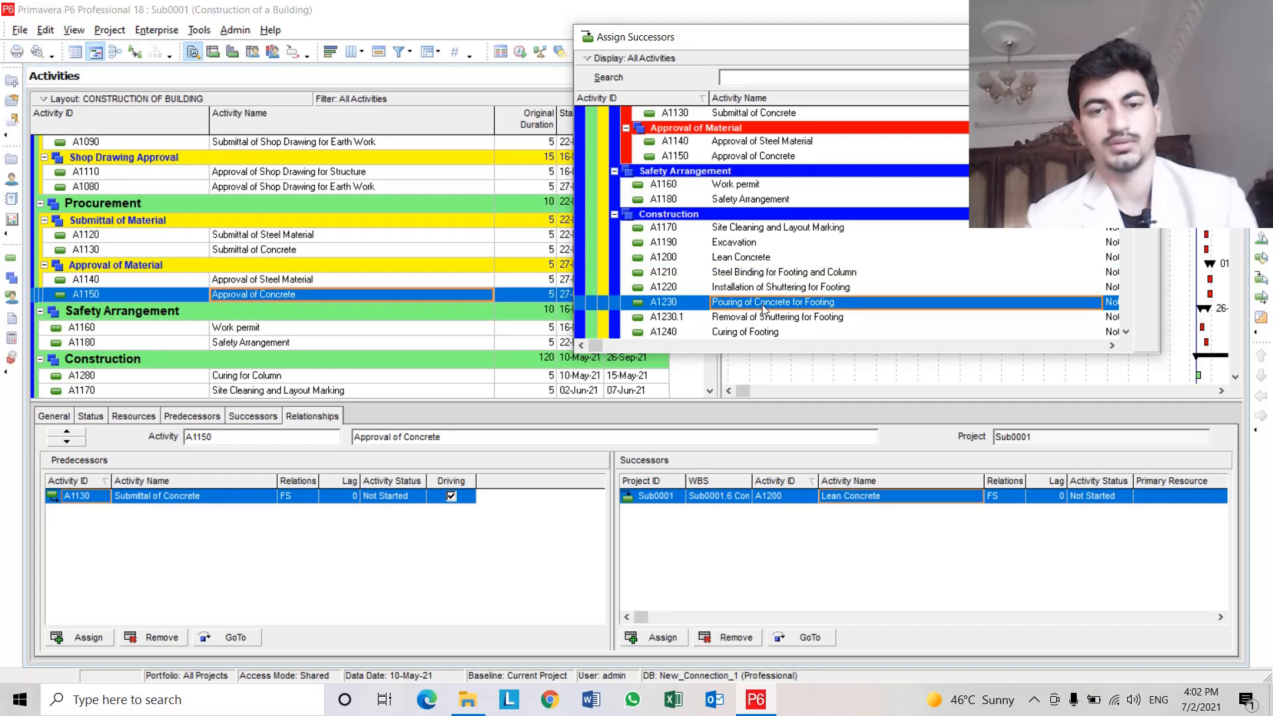
pyautogui.doubleClick(763, 307)
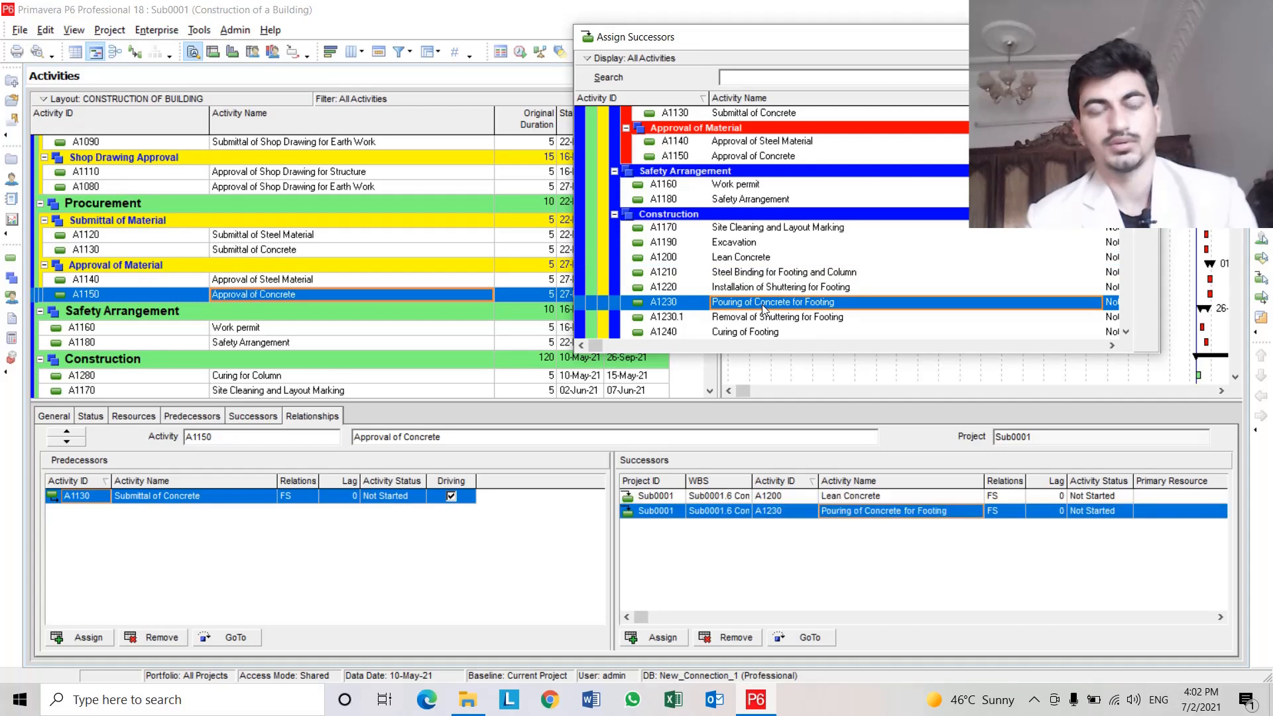
# Assign A1050 Mobilization of Manpower as the predecessor of A1160 Work permit.
pyautogui.click(281, 329)
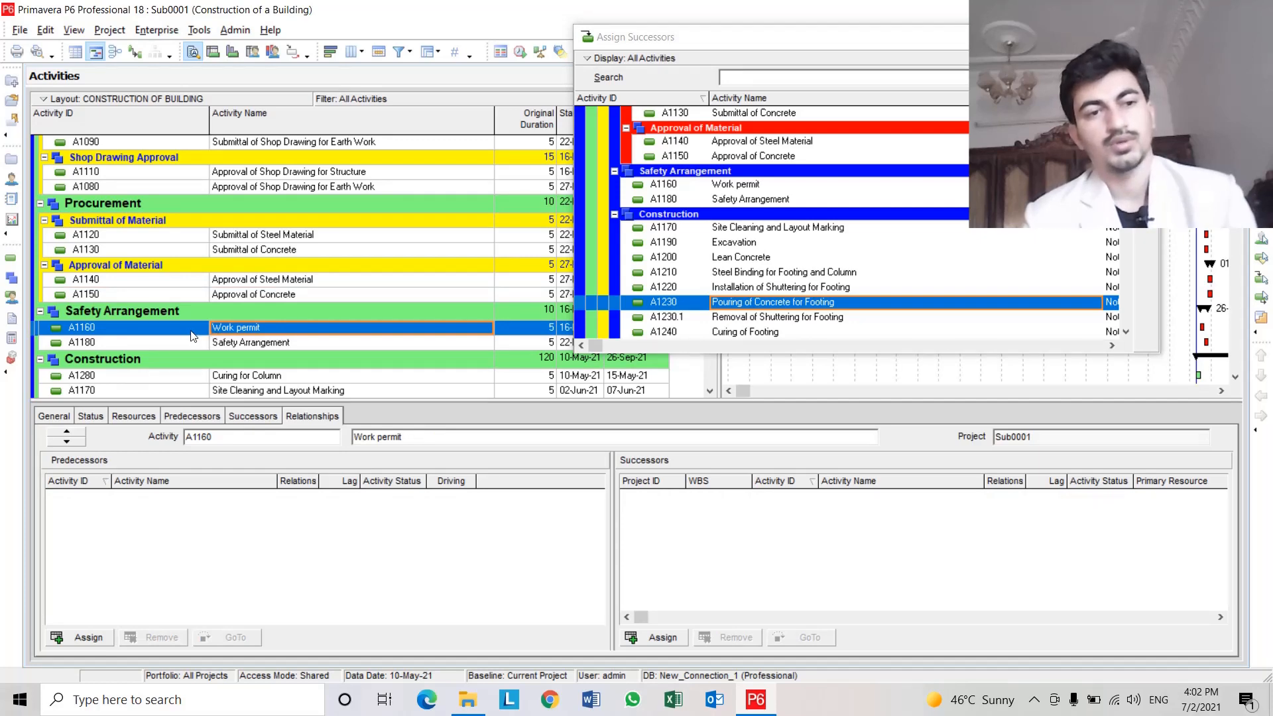
pyautogui.scroll(2, 199, 319)
pyautogui.scroll(1, 271, 302)
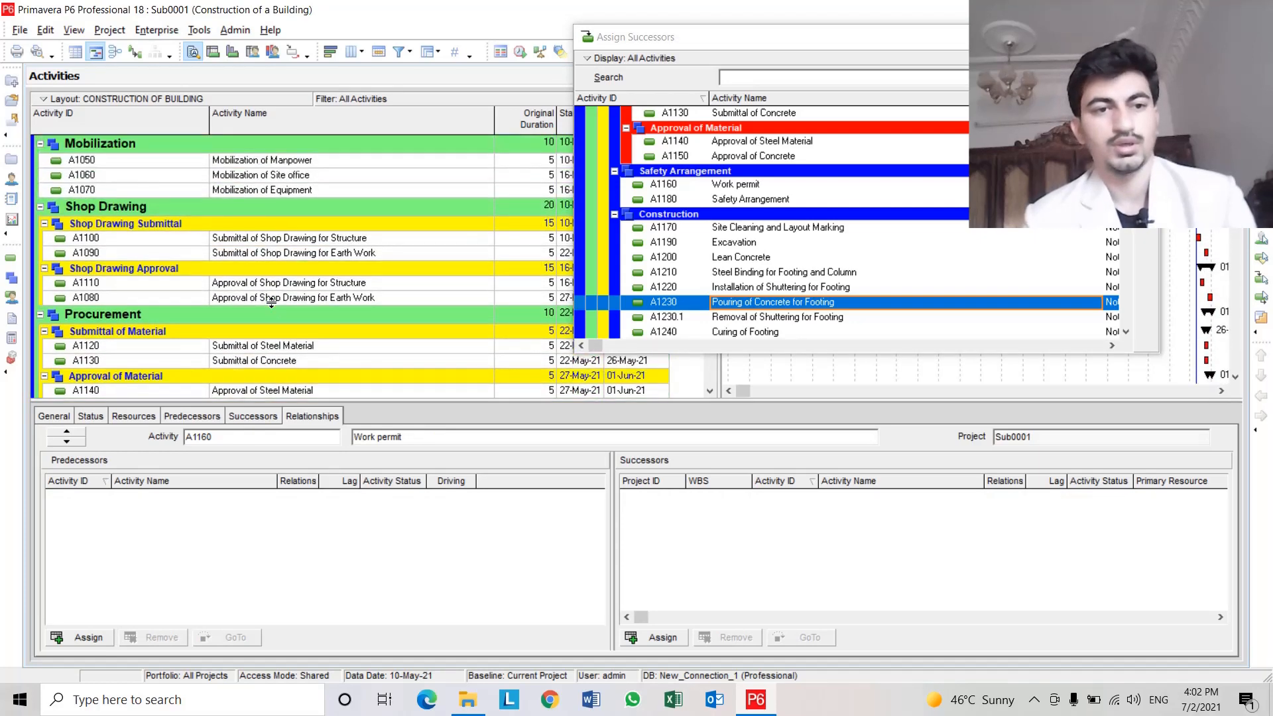
pyautogui.scroll(-2, 271, 302)
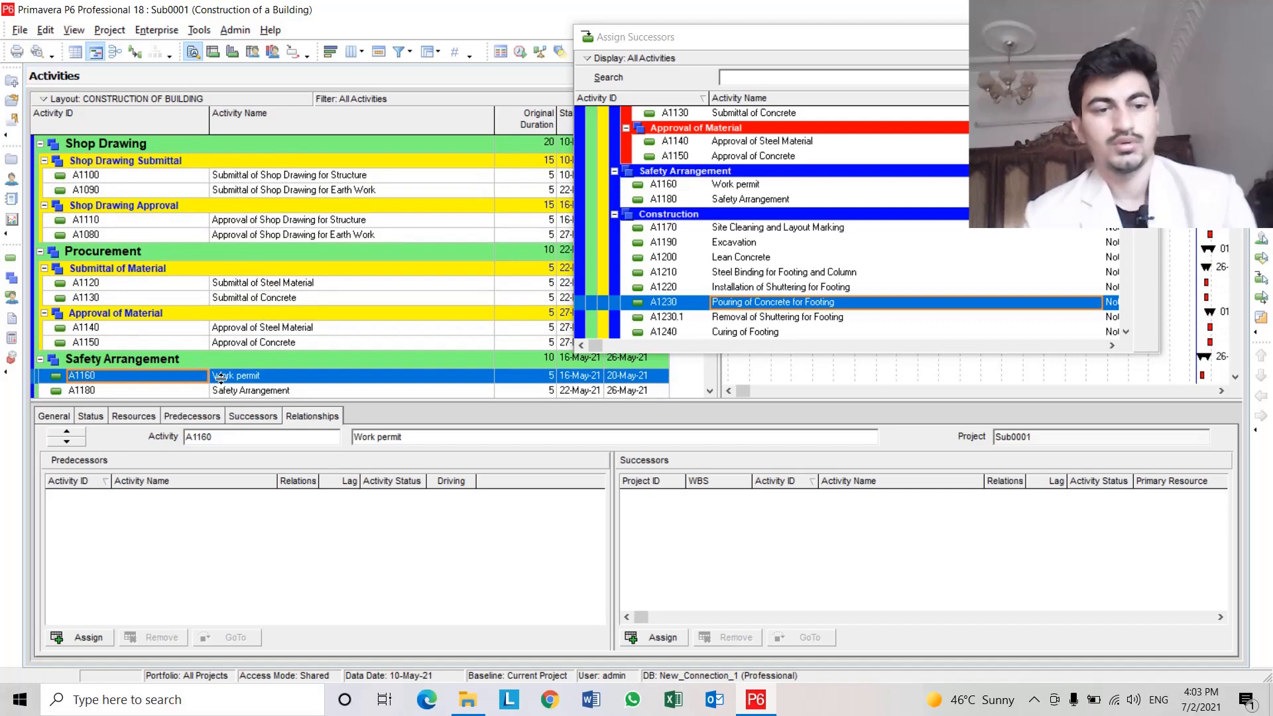
pyautogui.click(86, 638)
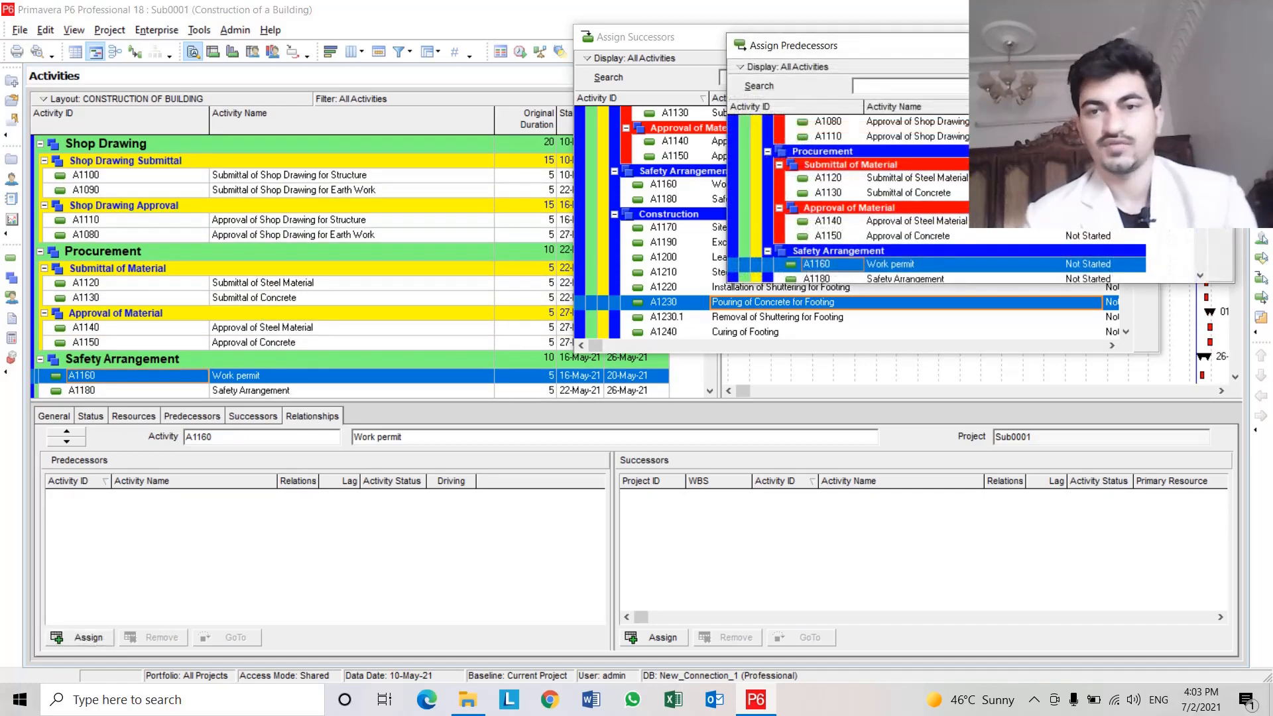
pyautogui.scroll(3, 965, 182)
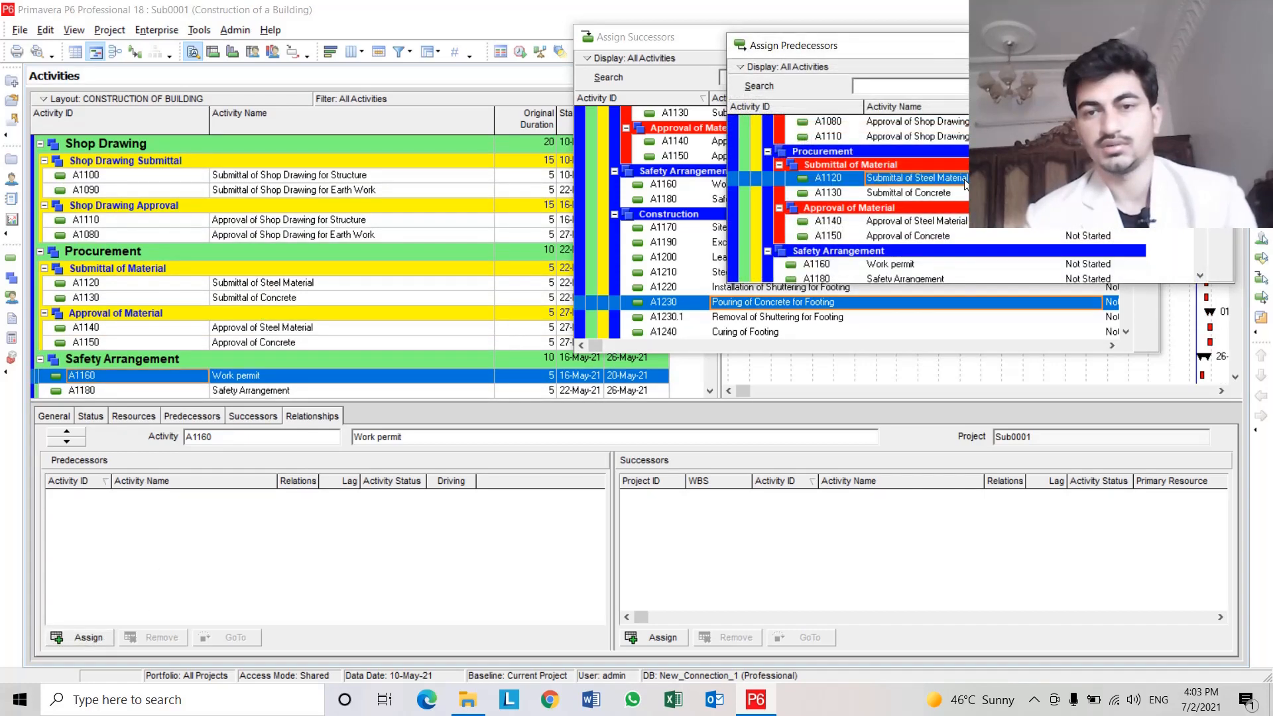
pyautogui.scroll(1, 862, 194)
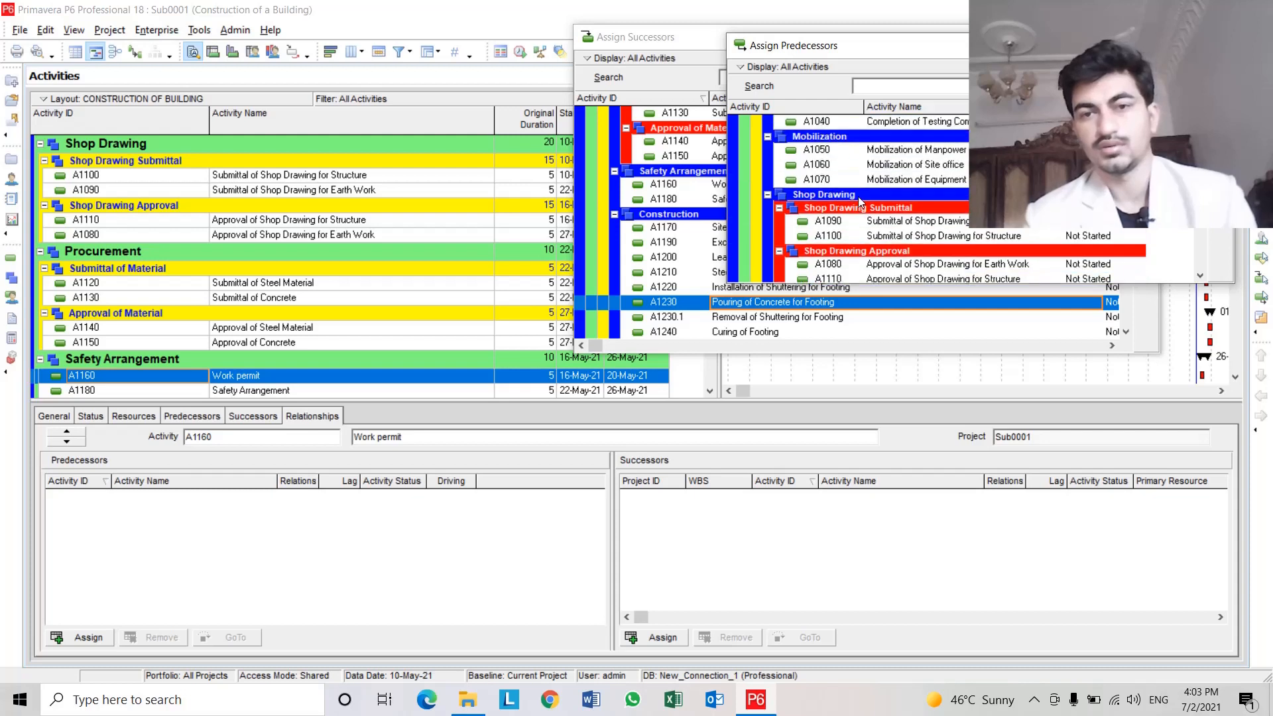
pyautogui.doubleClick(929, 180)
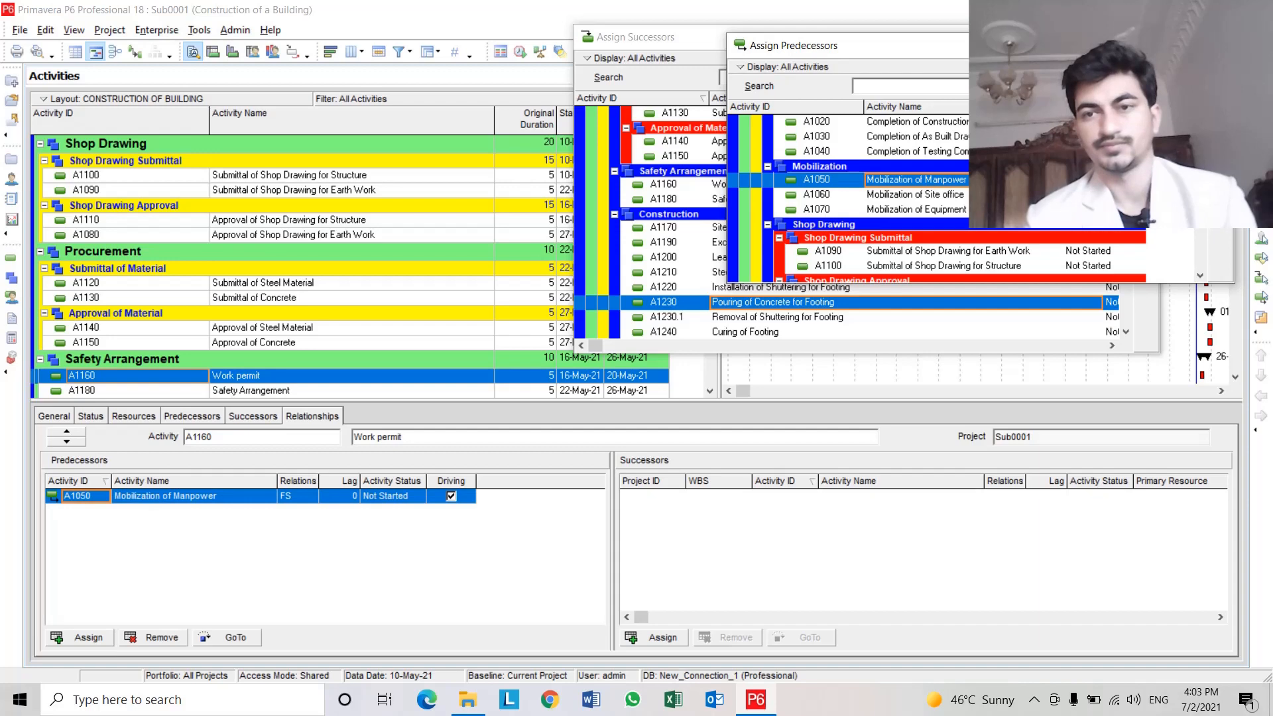
pyautogui.click(1219, 45)
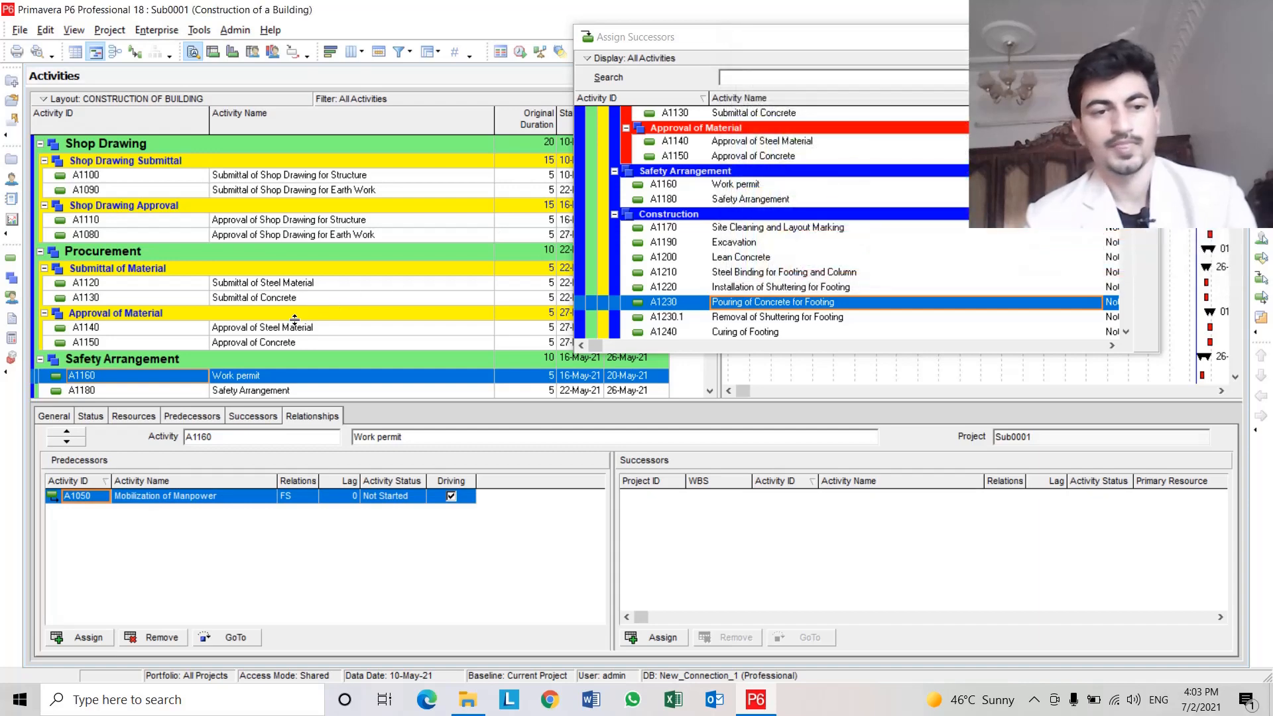
# Assign A1170 Site Cleaning and Layout Marking and A1180 Safety Arrangement as successors of A1160 Work permit.
pyautogui.click(290, 376)
pyautogui.scroll(-2, 292, 378)
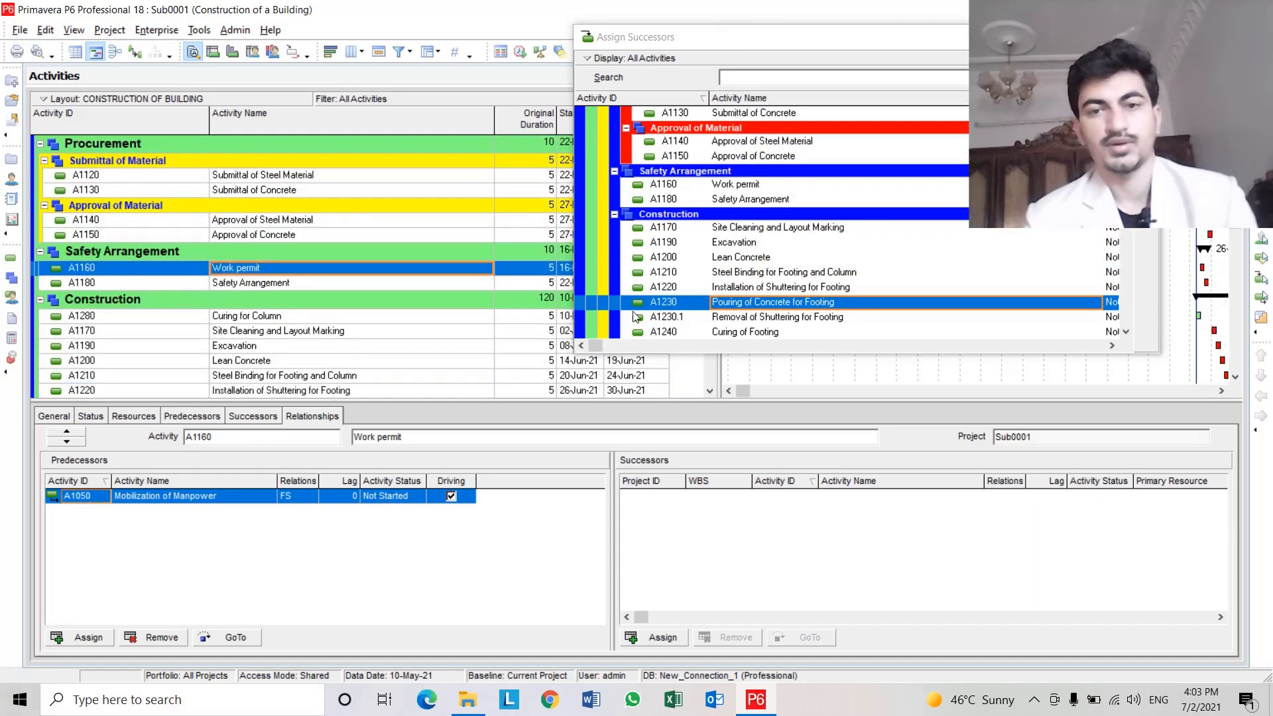
pyautogui.doubleClick(767, 228)
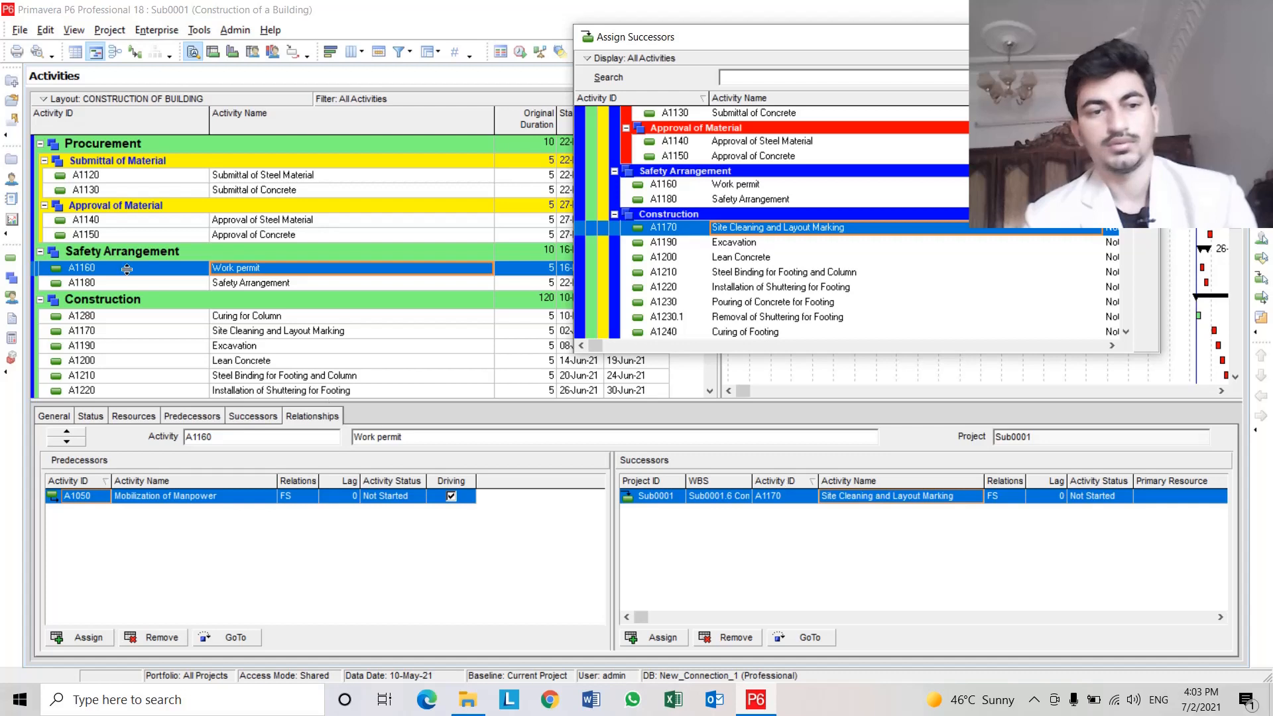
pyautogui.click(203, 269)
pyautogui.click(236, 268)
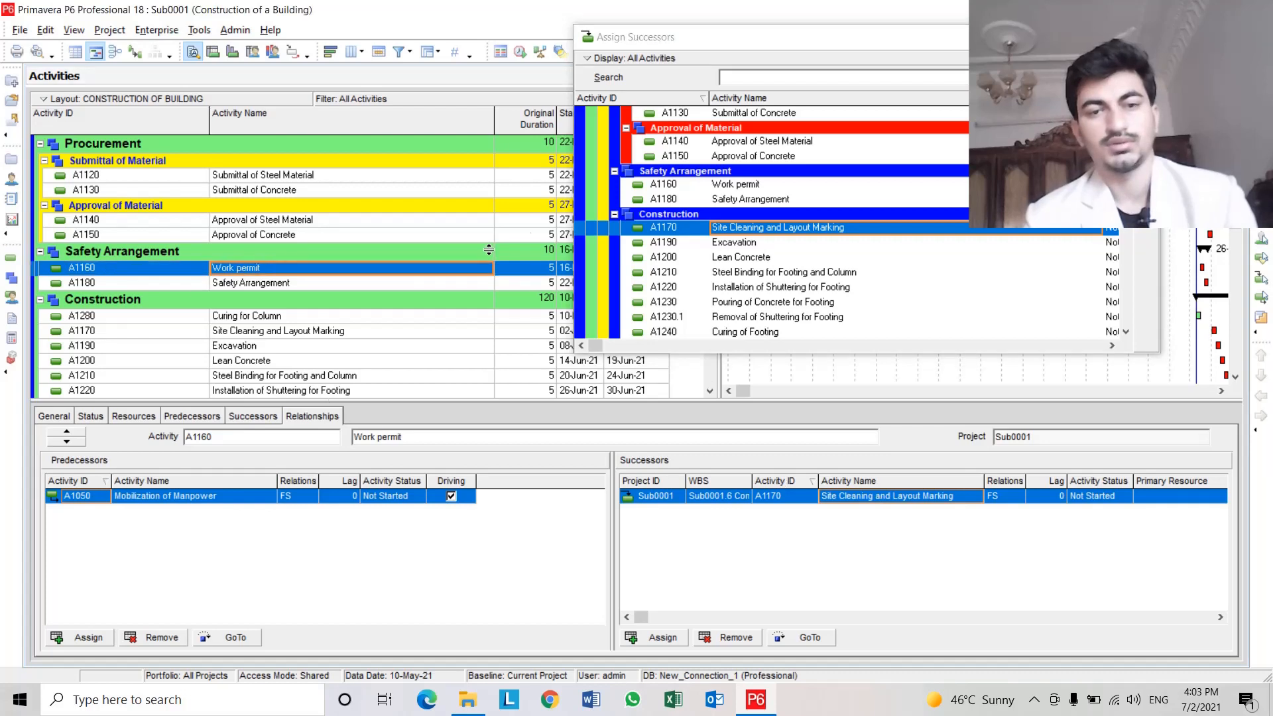
pyautogui.doubleClick(753, 199)
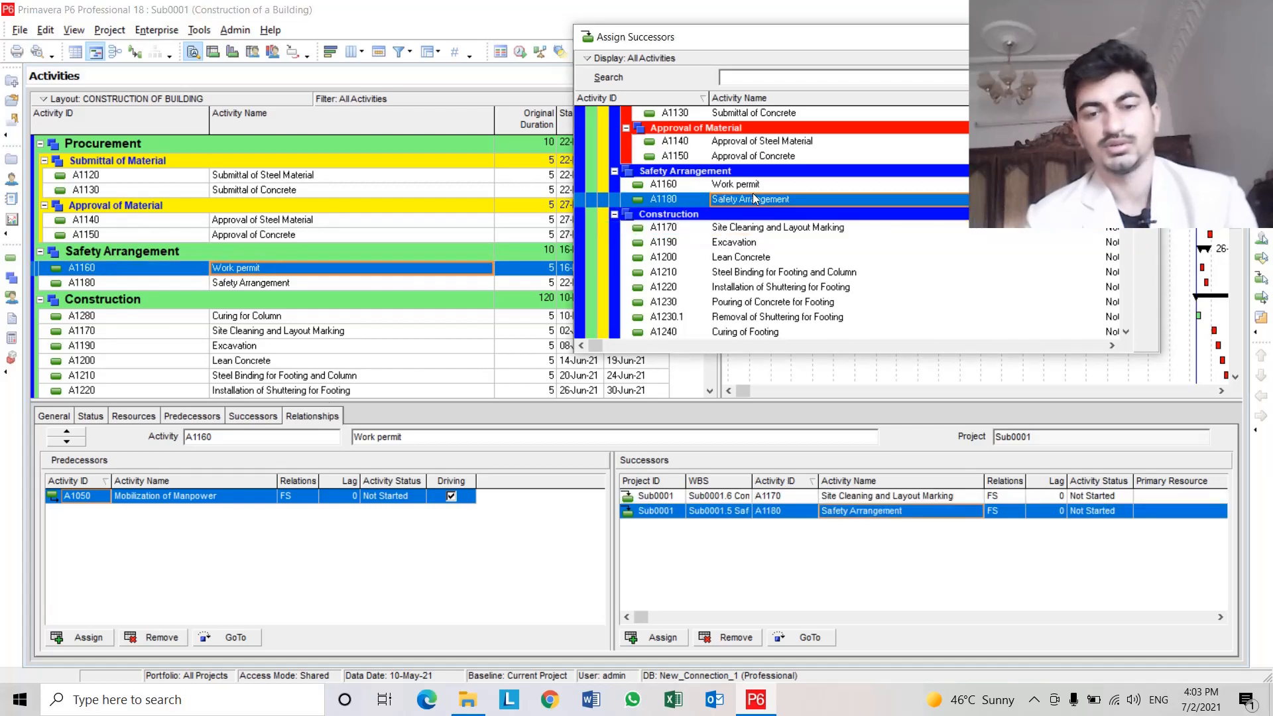
# Assign A1170 Site Cleaning and Layout Marking as the successor of A1180 Safety Arrangement.
pyautogui.click(236, 282)
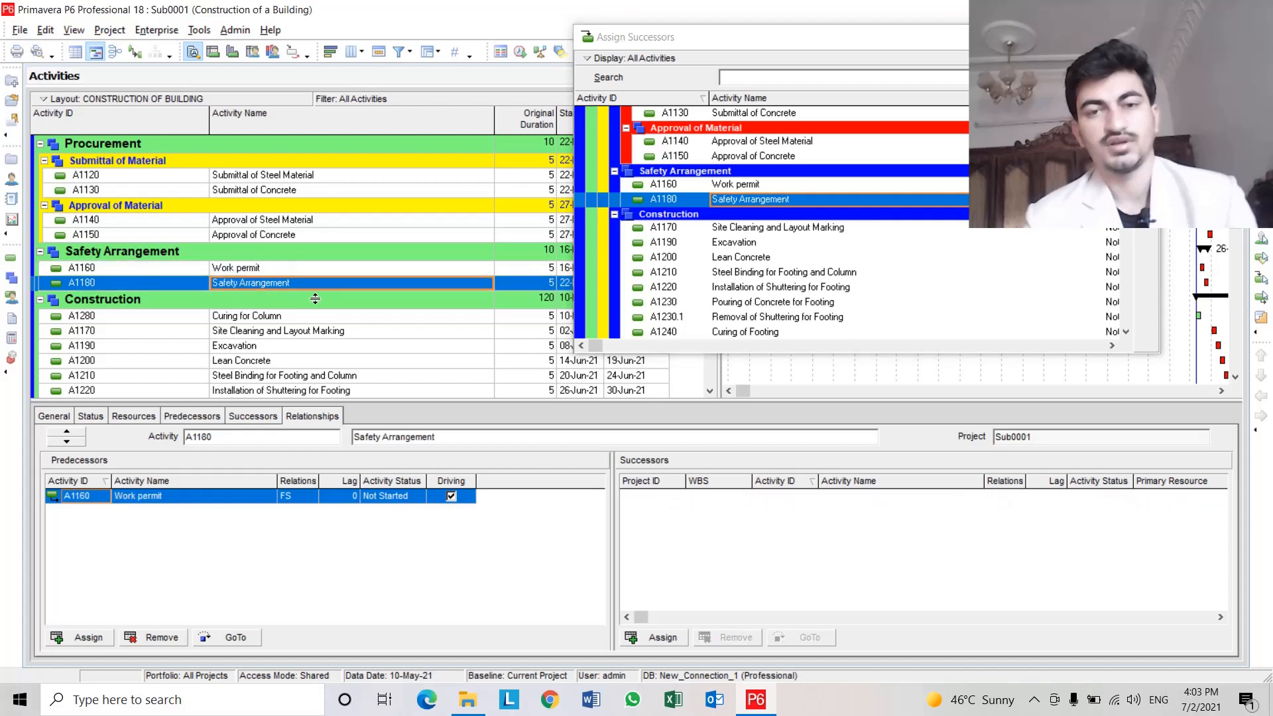
pyautogui.click(772, 229)
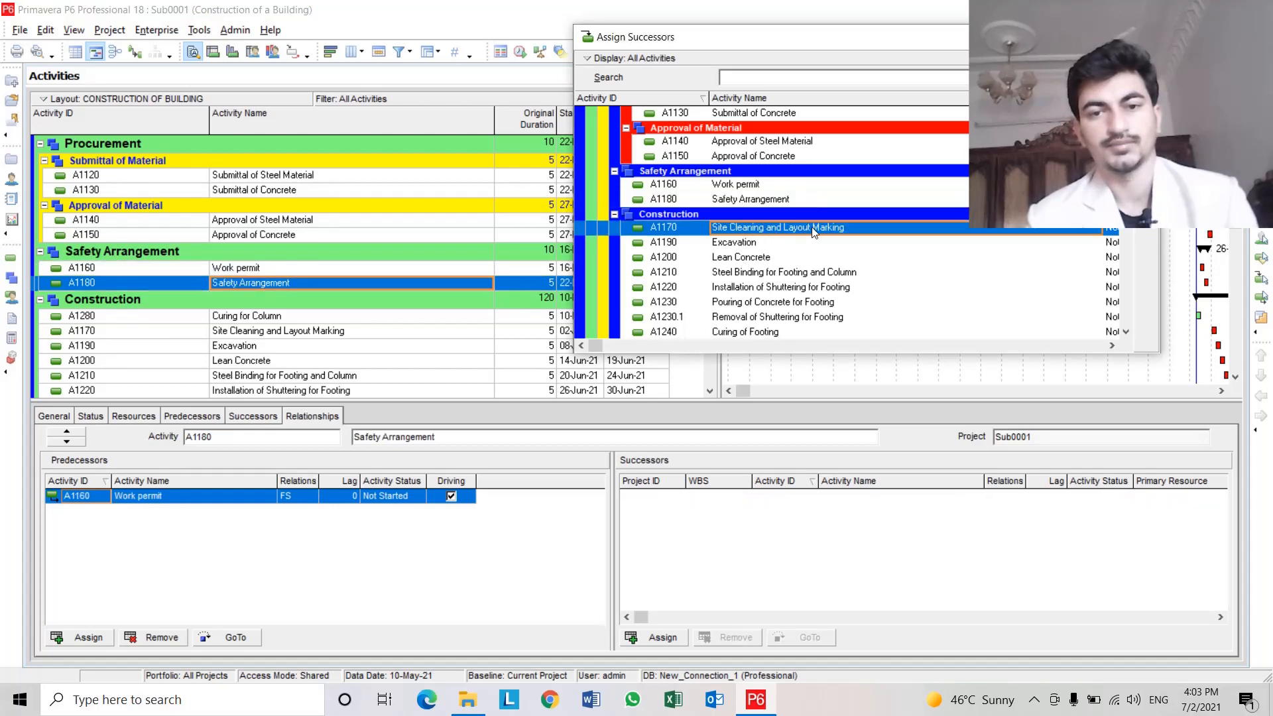
pyautogui.doubleClick(814, 231)
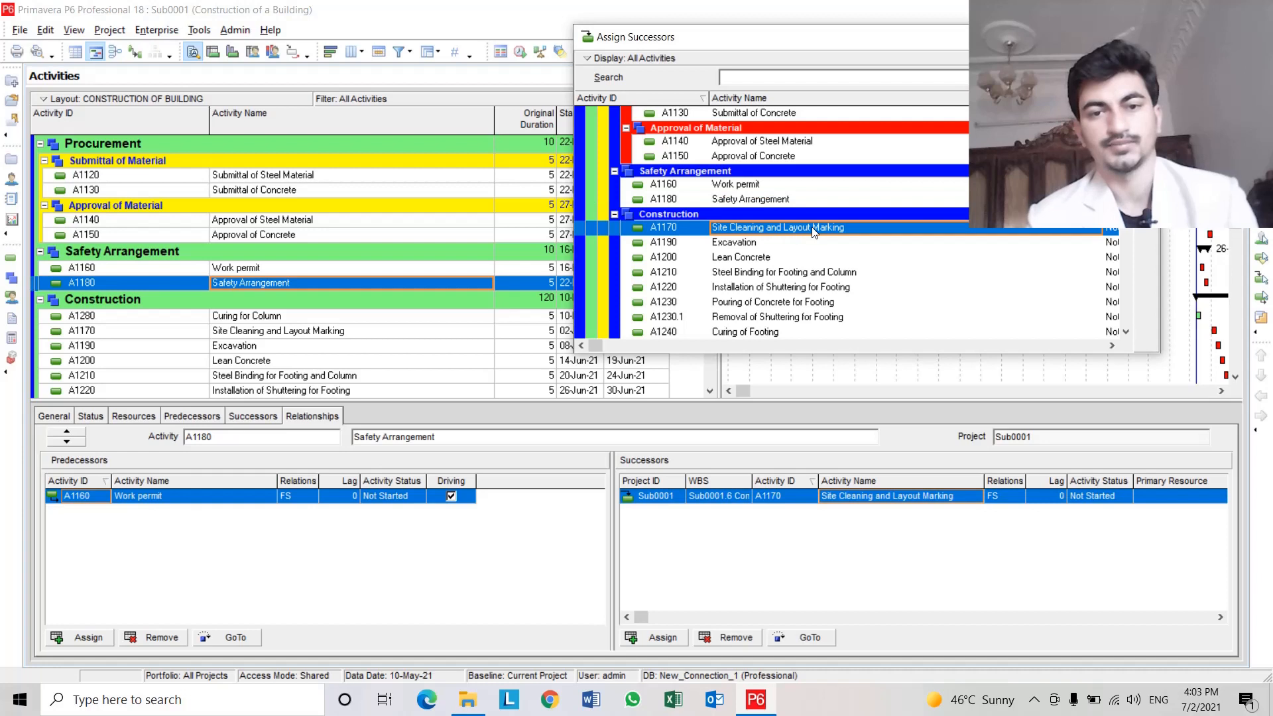
# Examine the predecessors of A1170 Site Cleaning and Layout Marking in the activity list.
pyautogui.click(161, 284)
pyautogui.click(302, 284)
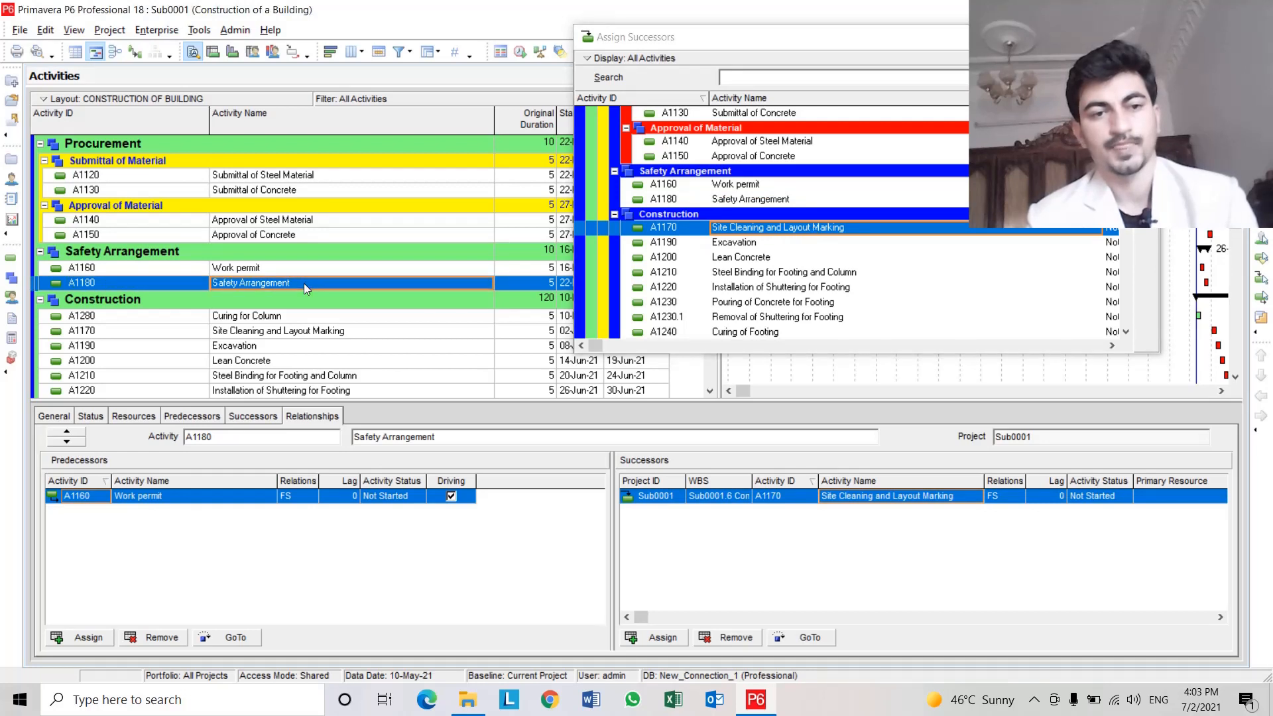
pyautogui.scroll(-2, 304, 285)
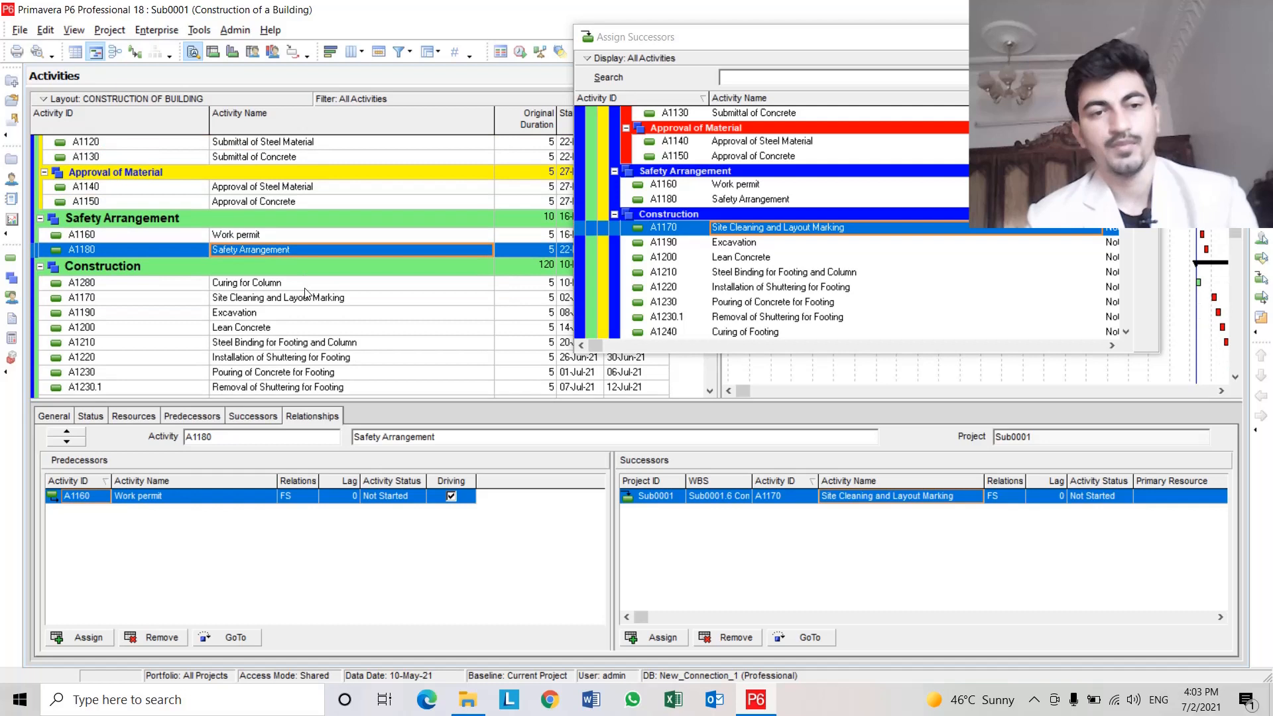
pyautogui.scroll(-3, 306, 292)
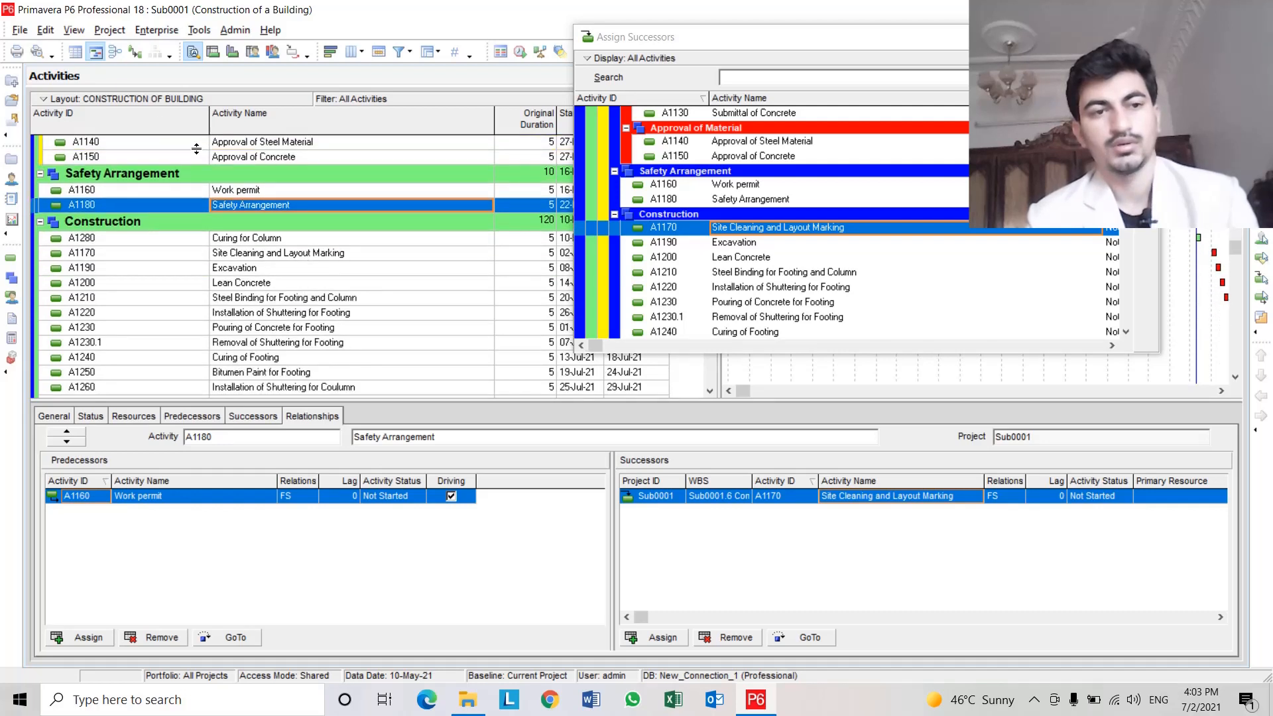
pyautogui.click(159, 130)
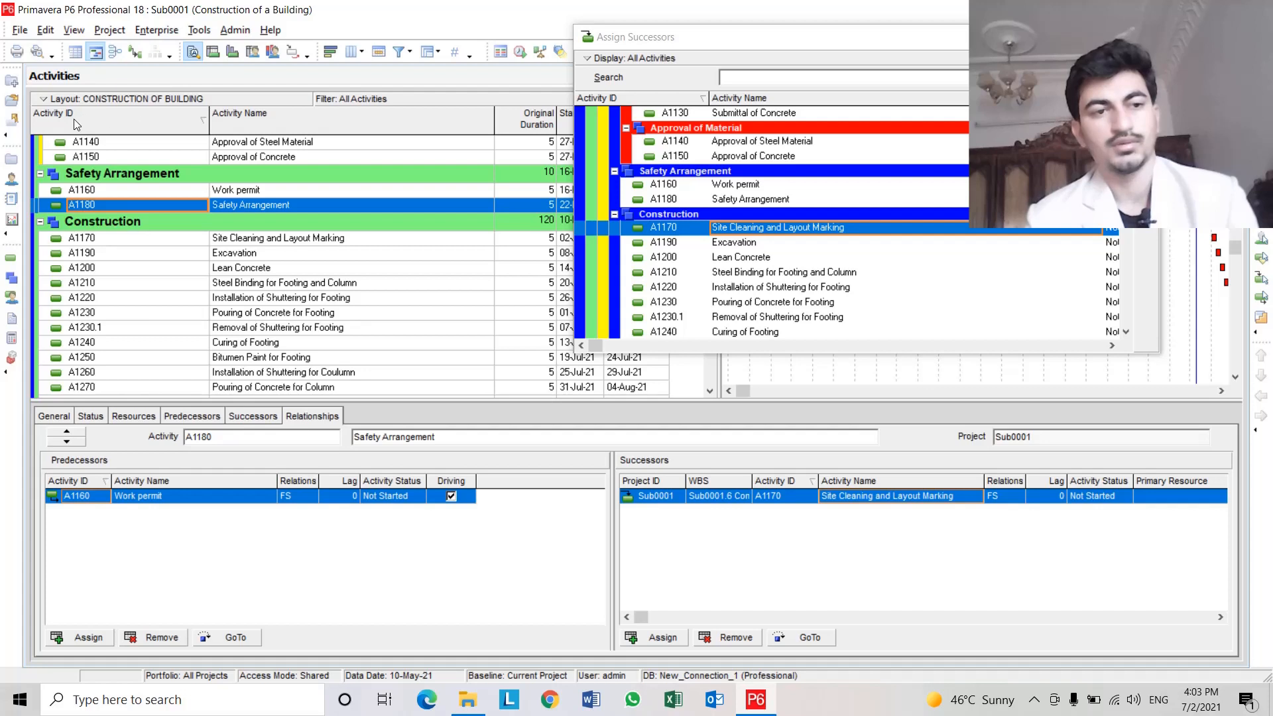
pyautogui.click(262, 238)
pyautogui.scroll(-1, 262, 243)
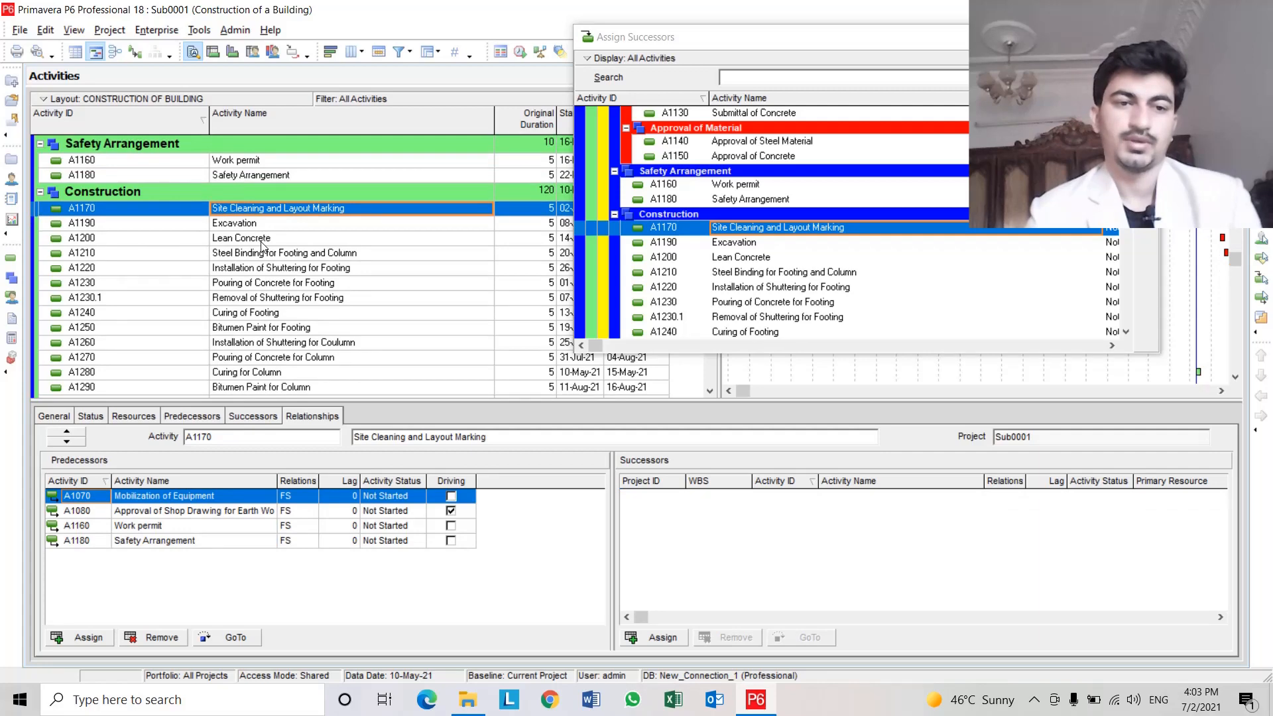
pyautogui.scroll(-2, 256, 311)
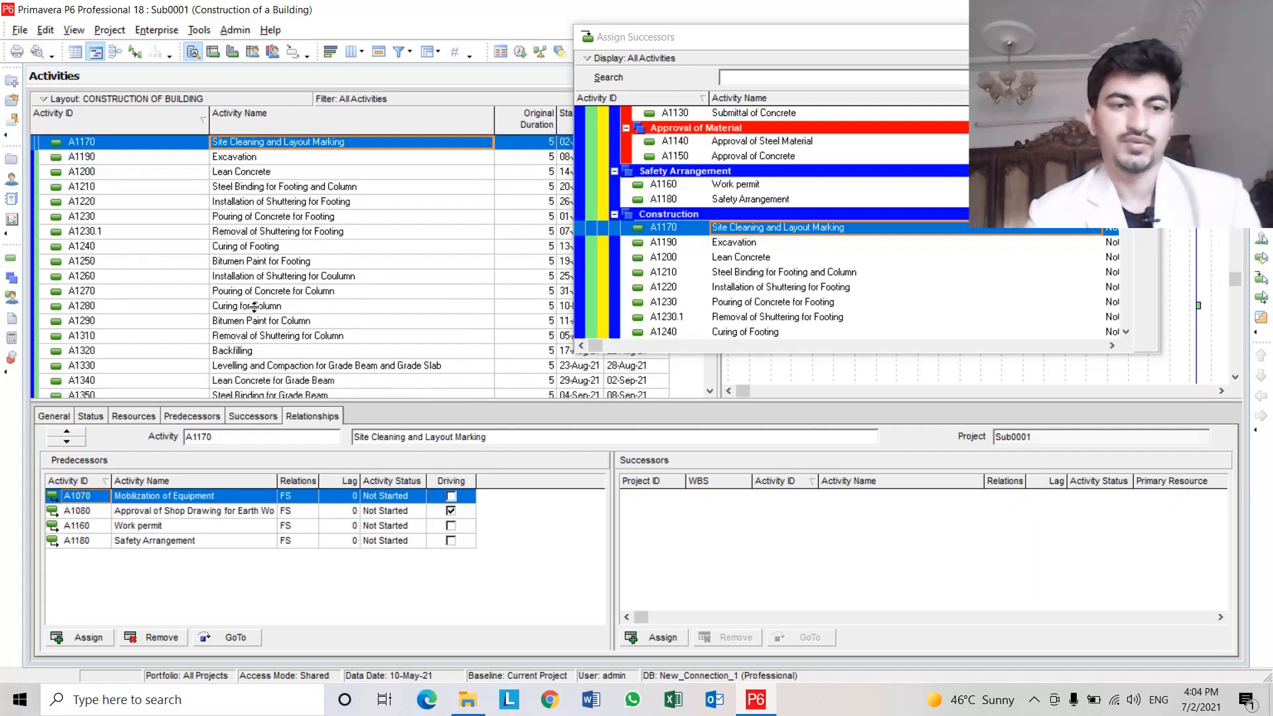
pyautogui.scroll(3, 256, 311)
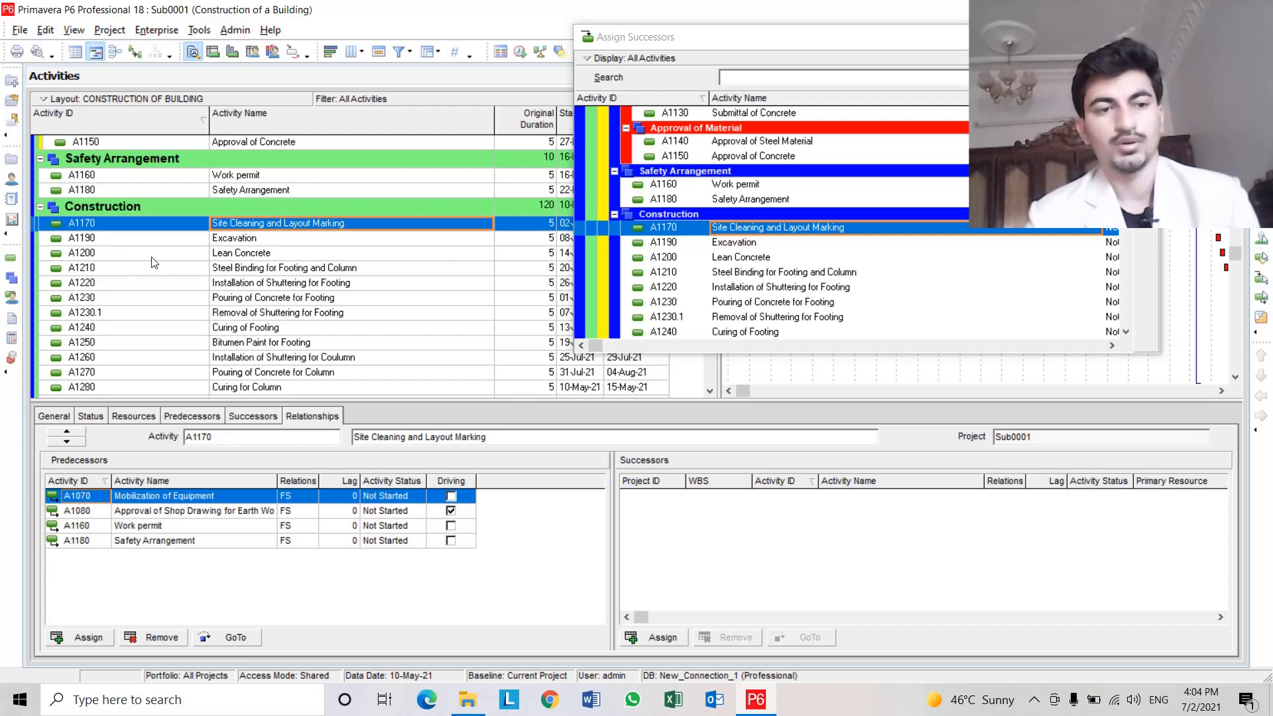
# Assign A1190 Excavation as the successor of A1170 Site Cleaning and Layout Marking.
pyautogui.click(195, 227)
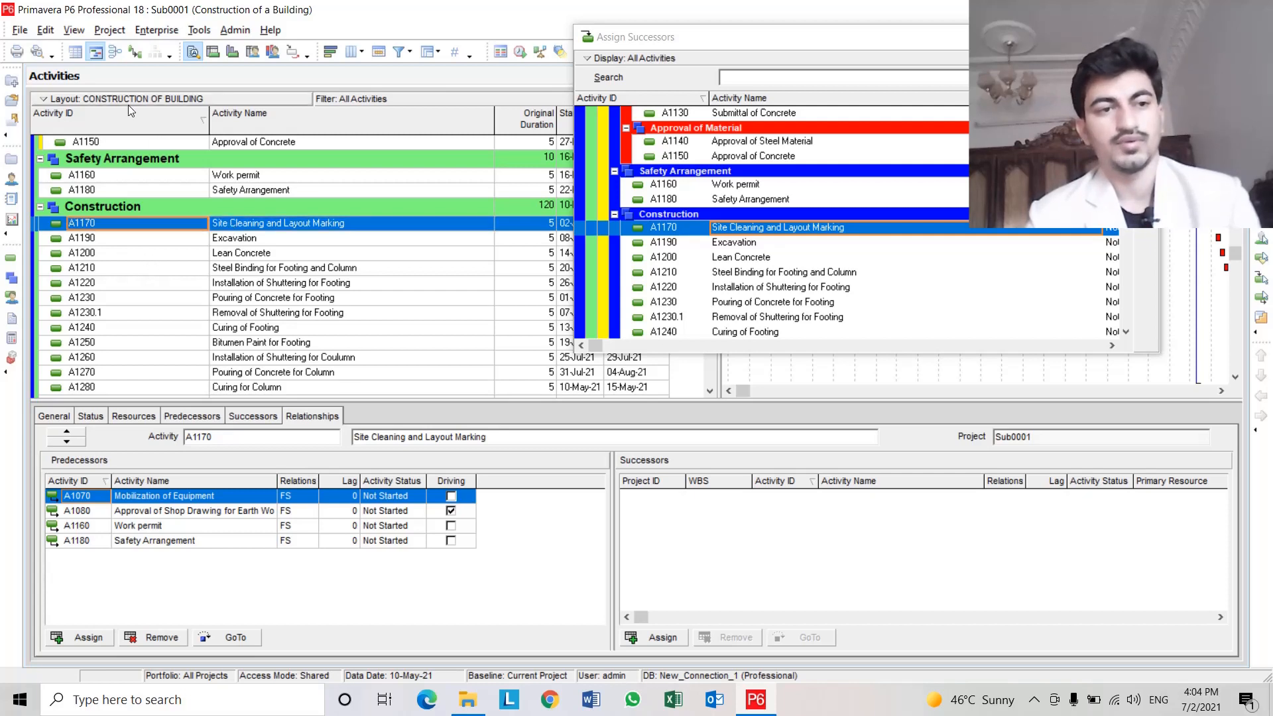
pyautogui.click(254, 229)
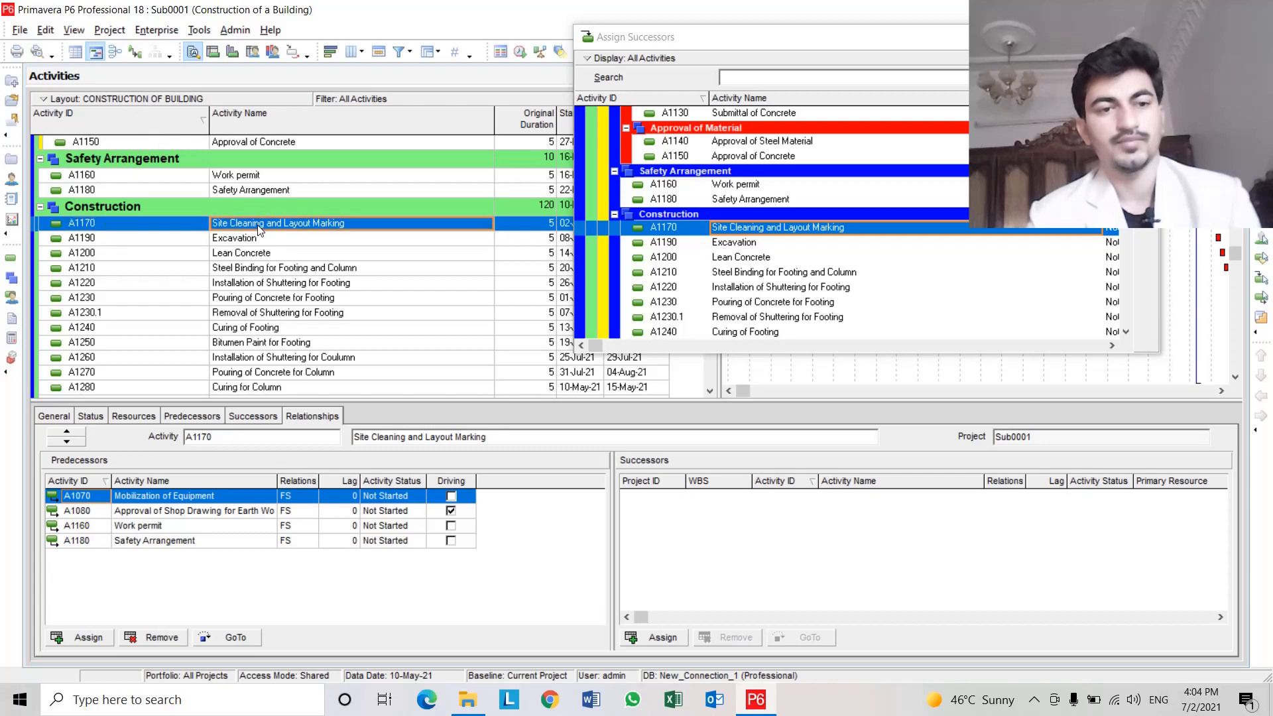
pyautogui.scroll(-2, 265, 265)
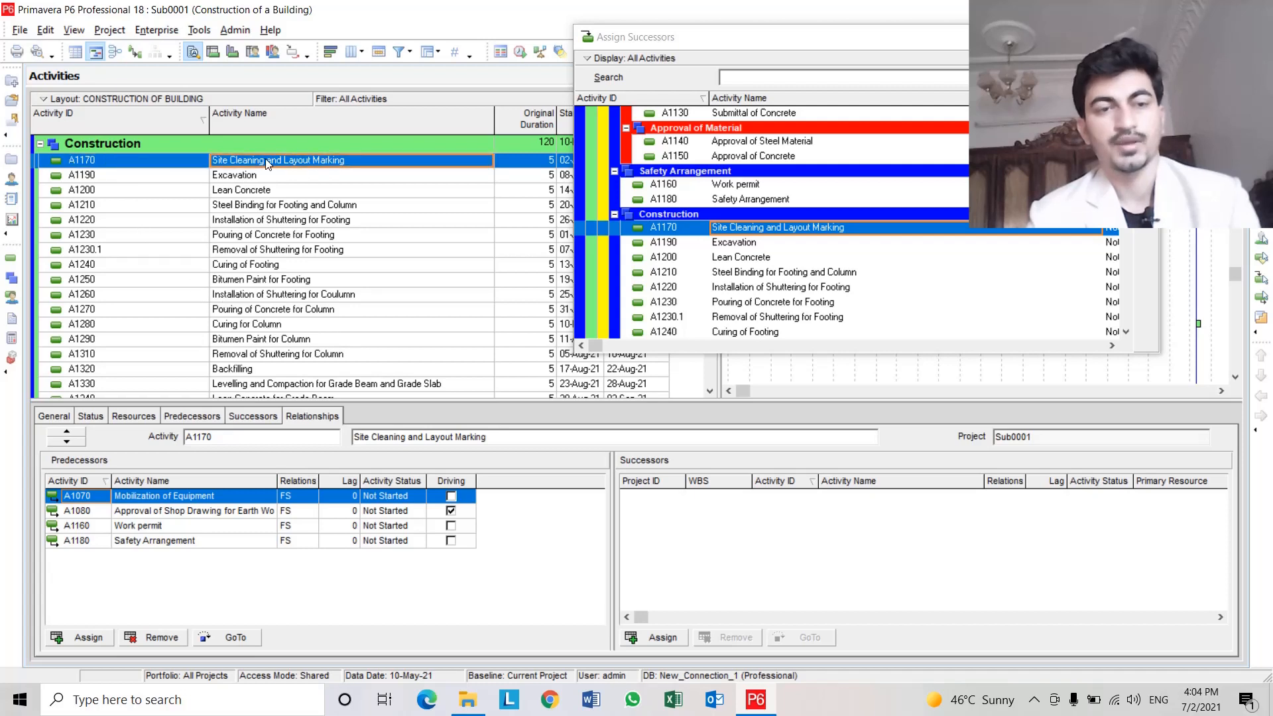
pyautogui.click(712, 41)
pyautogui.moveTo(711, 41); pyautogui.dragTo(826, 29)
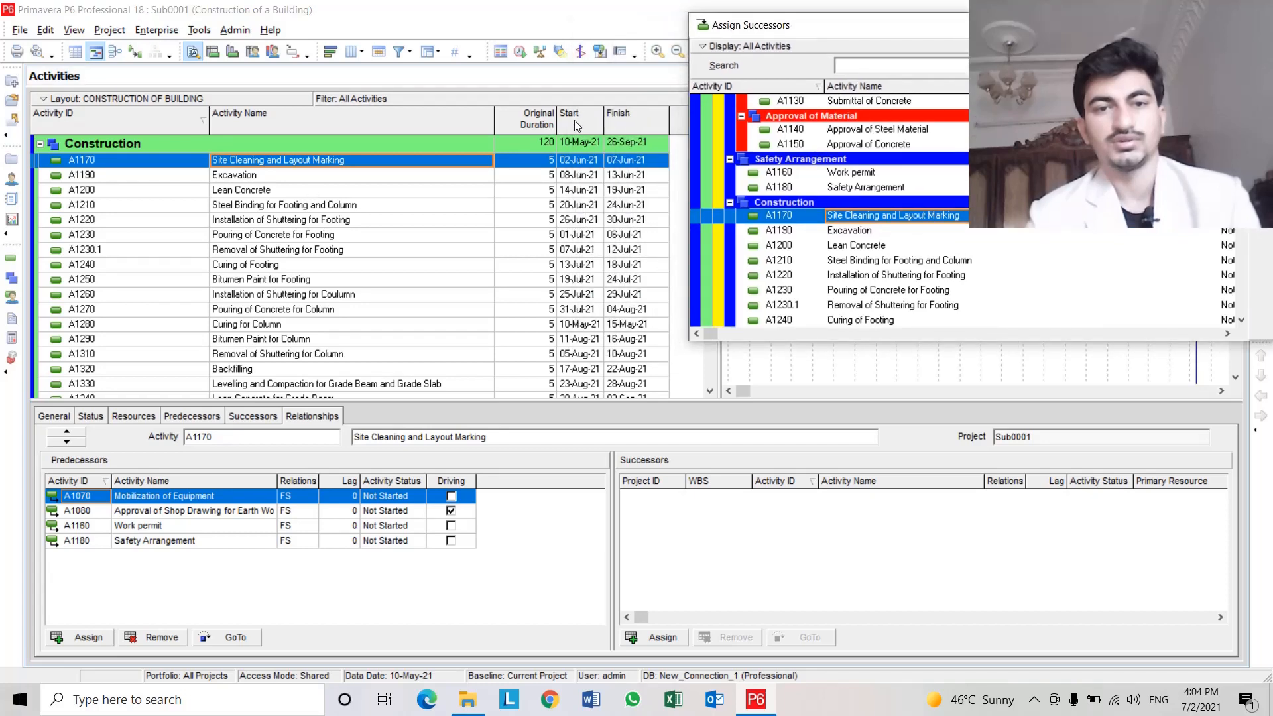
pyautogui.moveTo(763, 24); pyautogui.dragTo(610, 29)
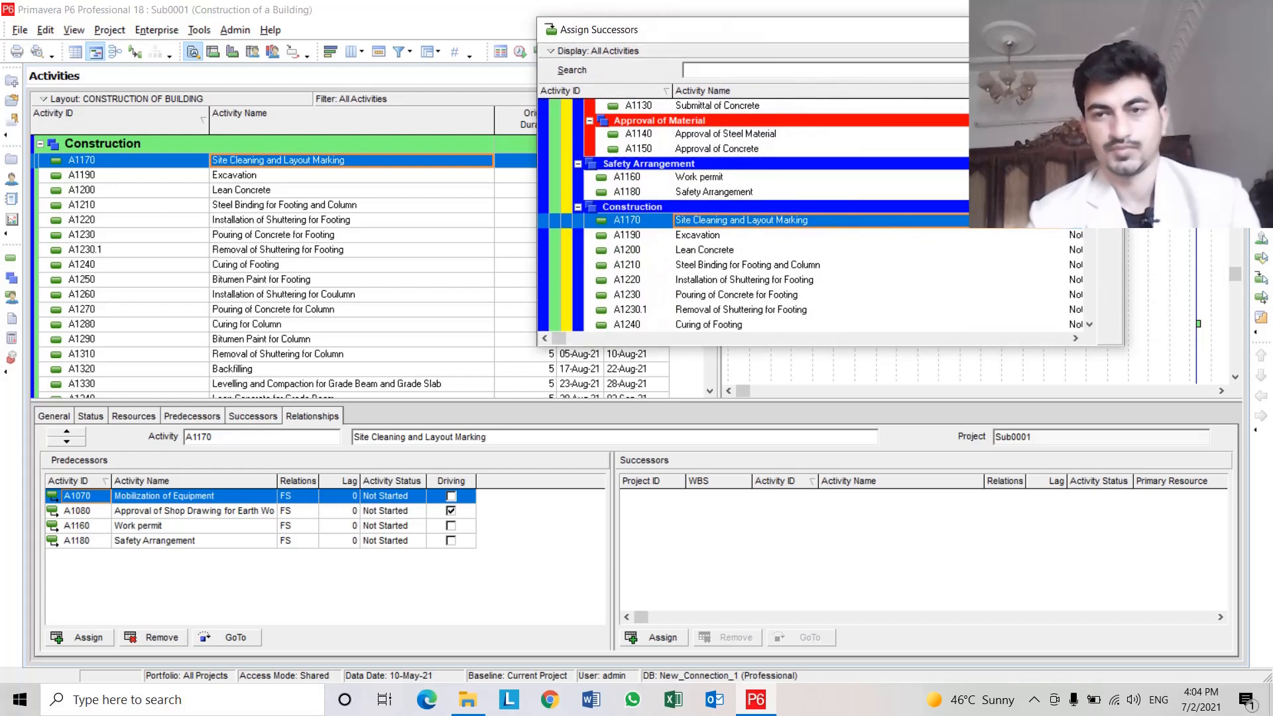
pyautogui.click(246, 164)
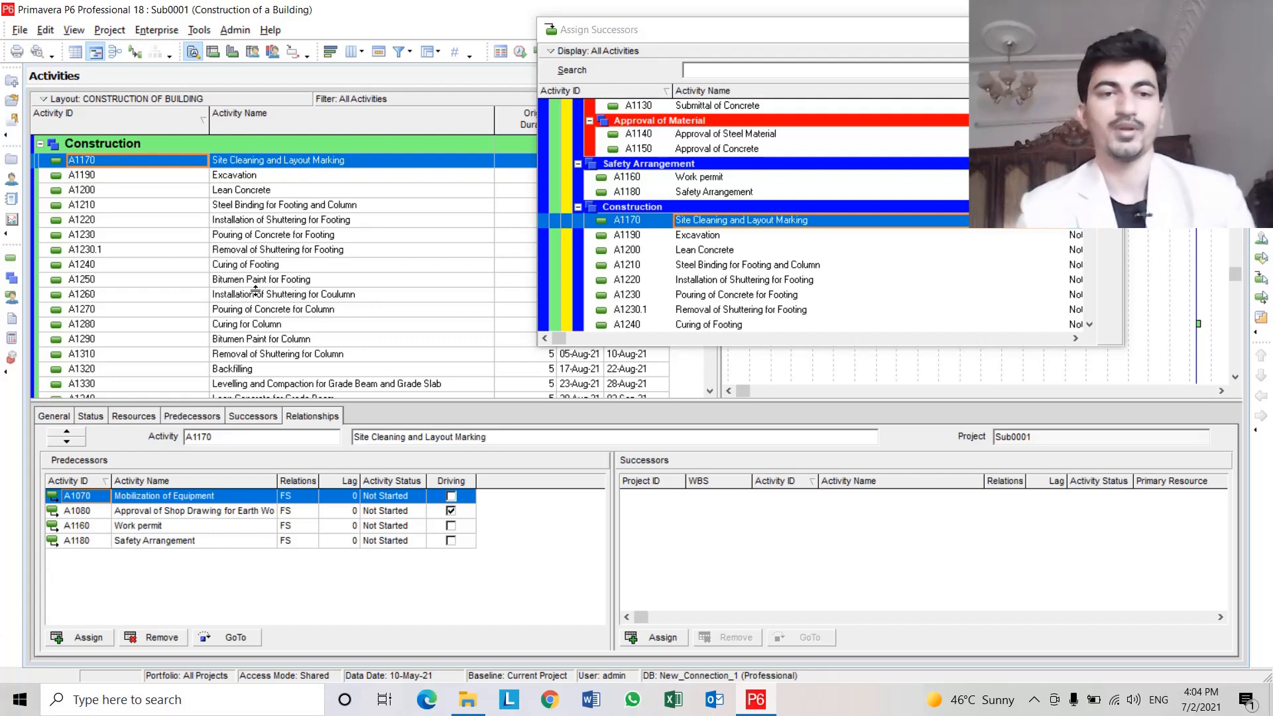
pyautogui.click(306, 165)
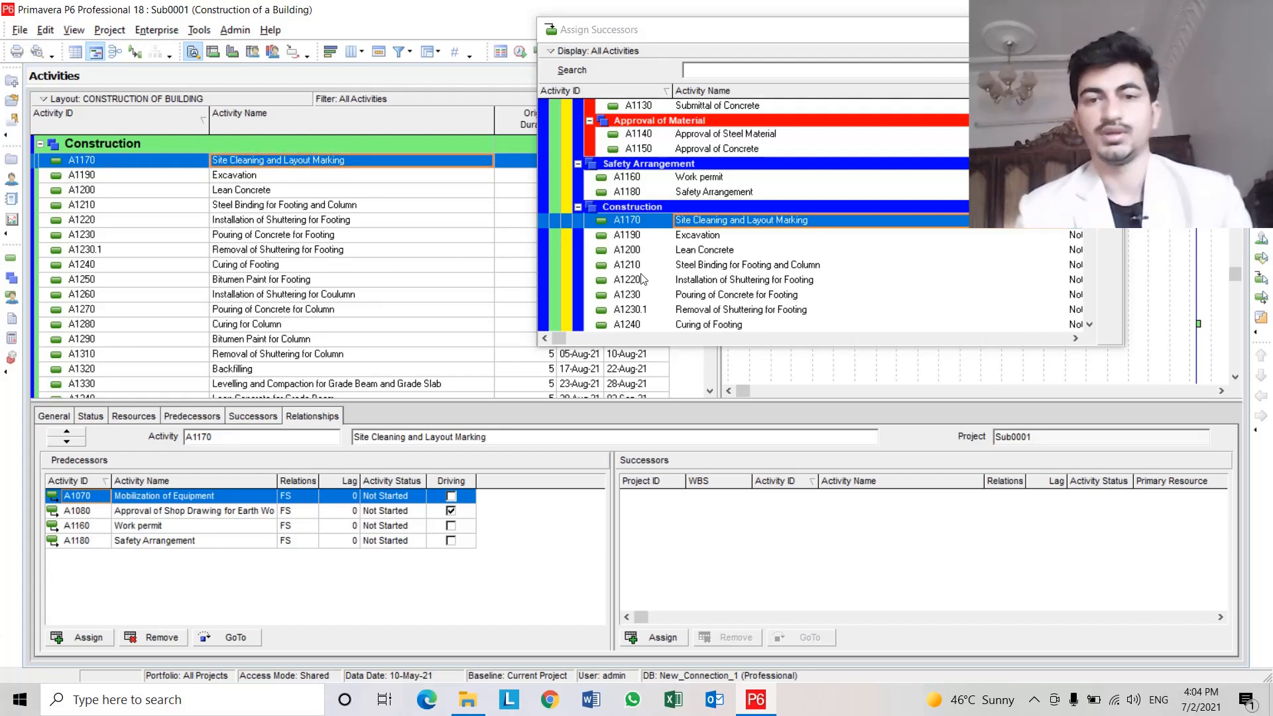
pyautogui.doubleClick(682, 235)
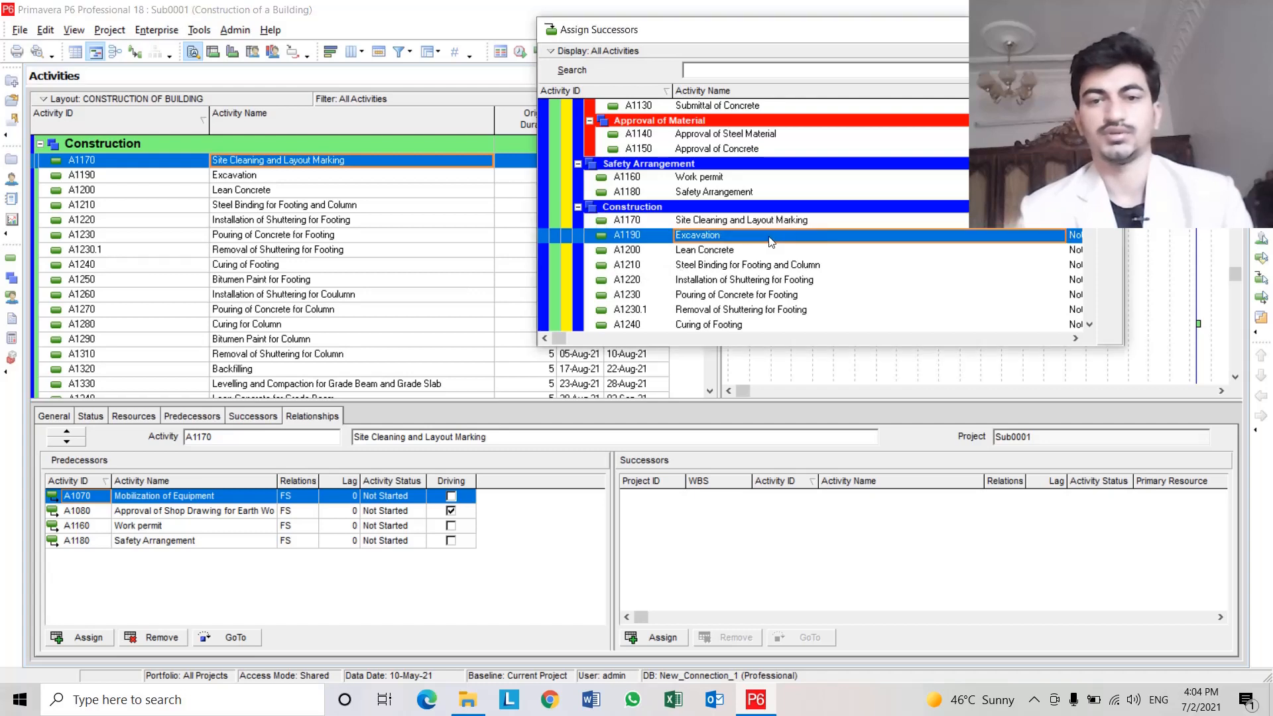
# Assign A1200 Lean Concrete as successor of A1190 Excavation, and A1210 Steel Binding for Footing and Column as successor of A1200.
pyautogui.click(381, 176)
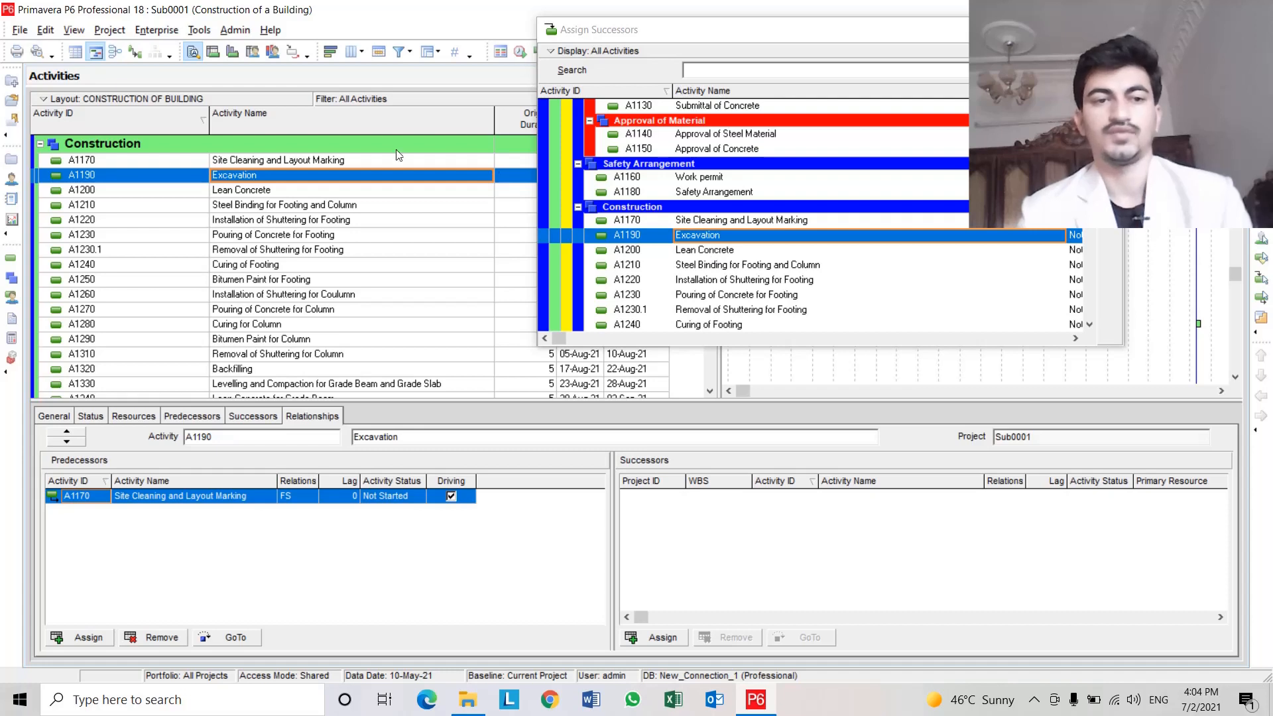
pyautogui.doubleClick(716, 250)
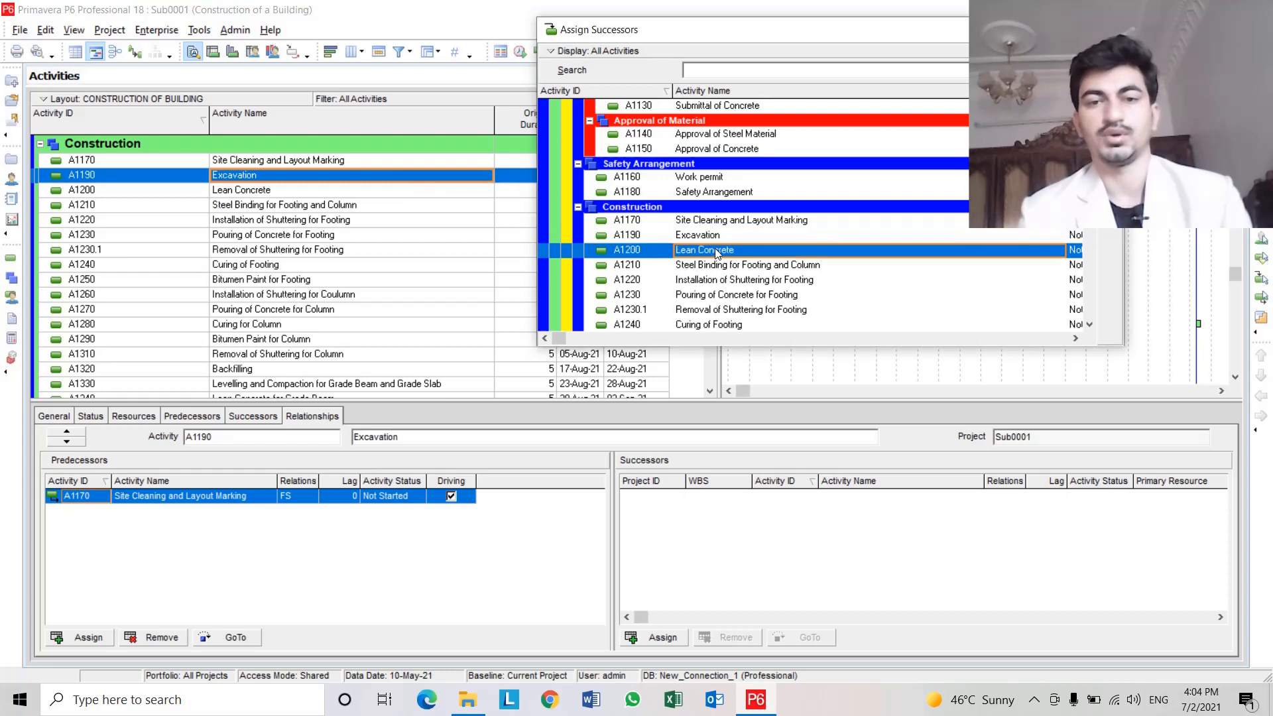
pyautogui.click(255, 190)
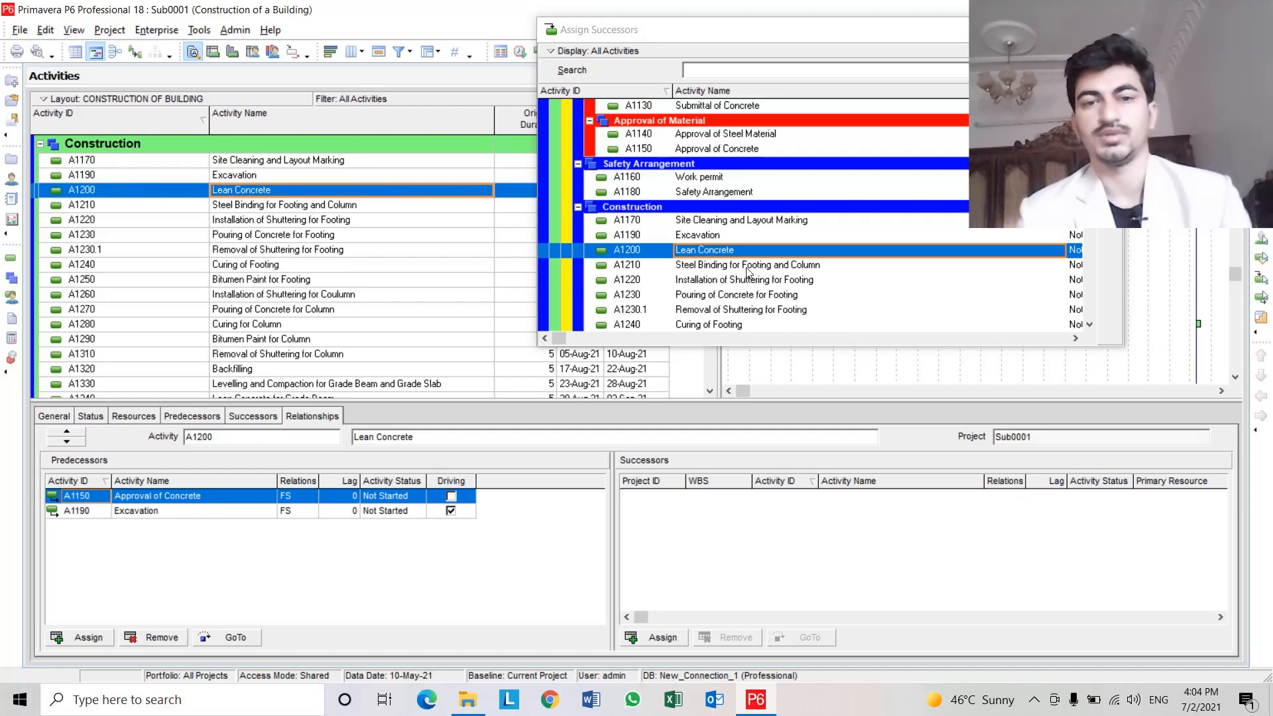
pyautogui.doubleClick(785, 266)
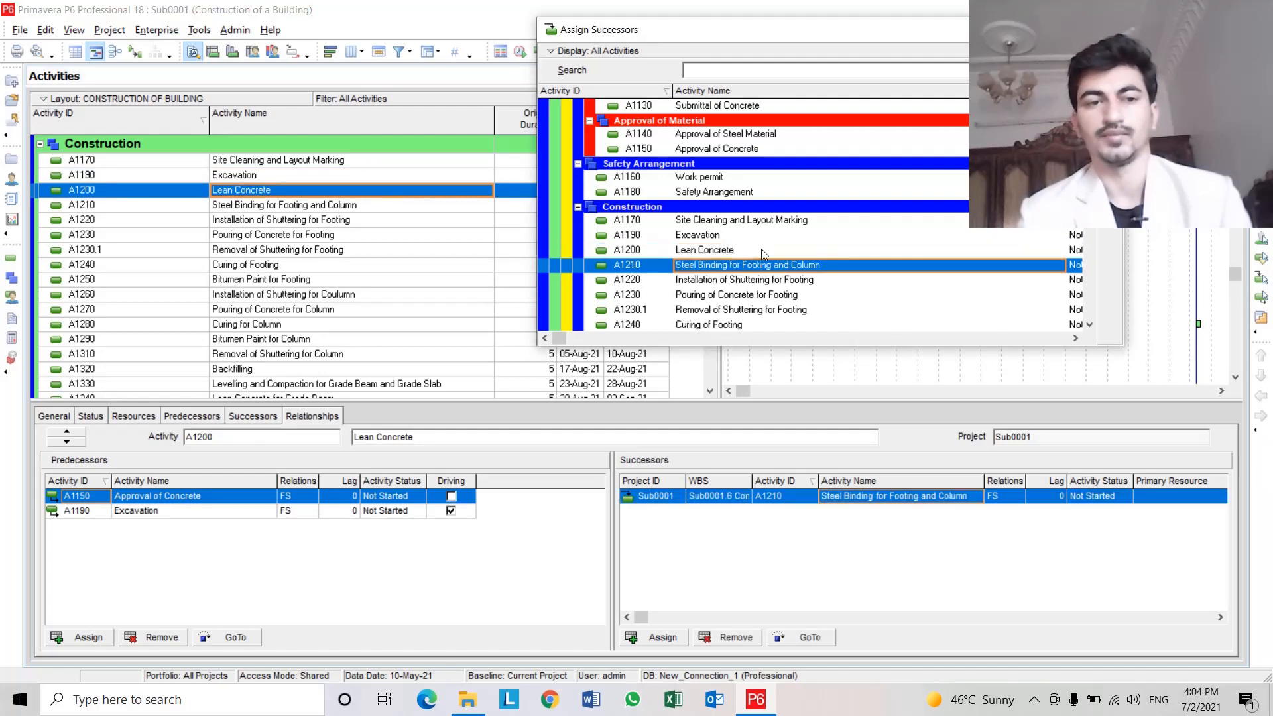
# Assign A1220 Installation of Shuttering for Footing as successor of A1210, and A1230 Pouring of Concrete for Footing as successor of A1220.
pyautogui.click(313, 208)
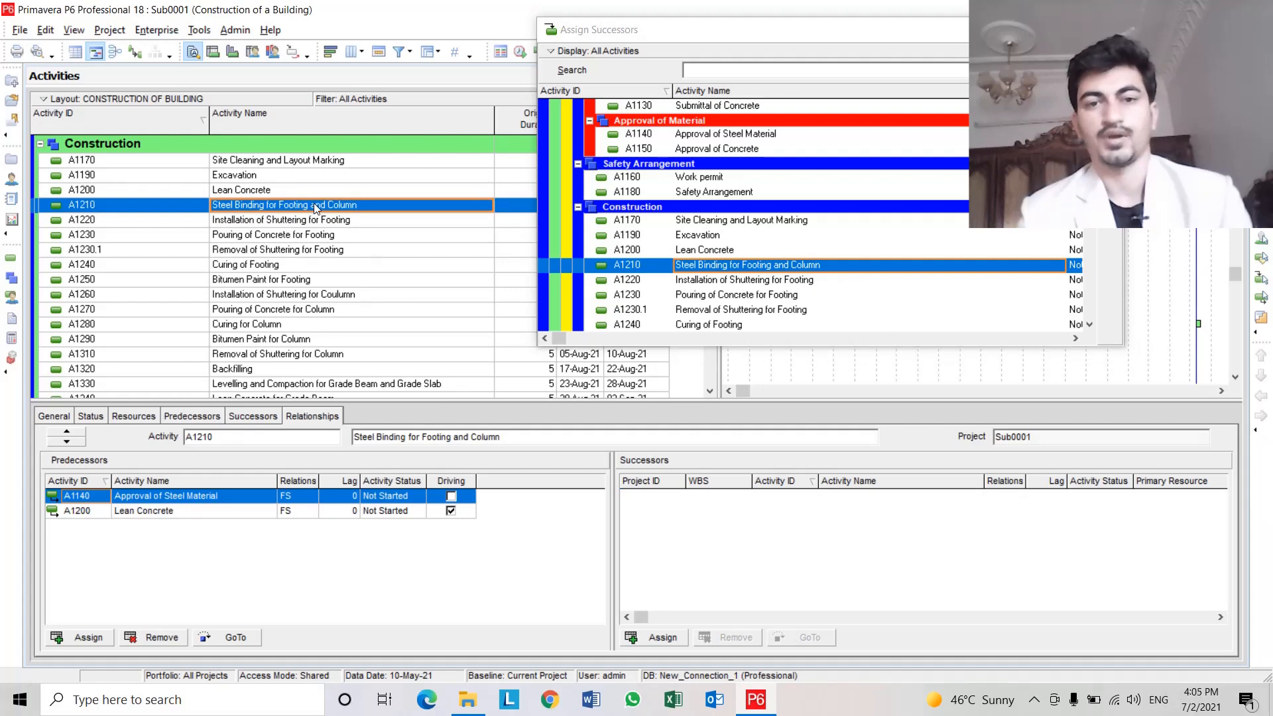
pyautogui.doubleClick(728, 279)
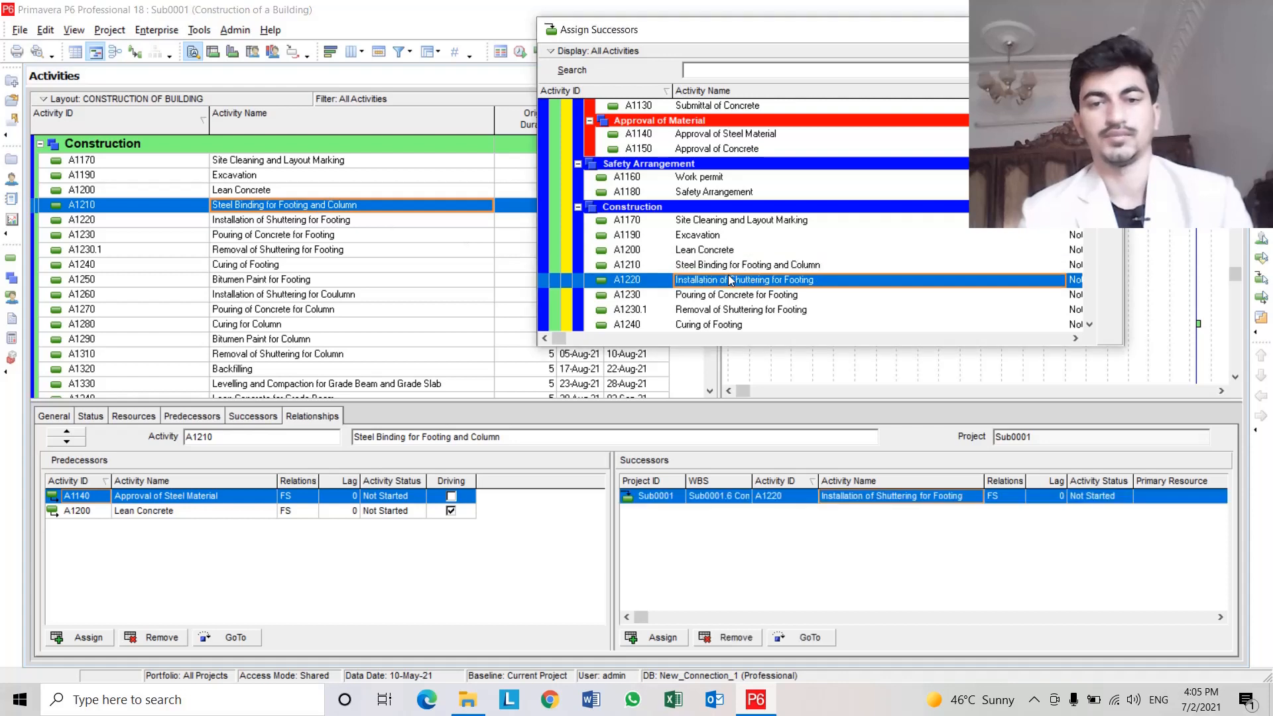
pyautogui.click(278, 219)
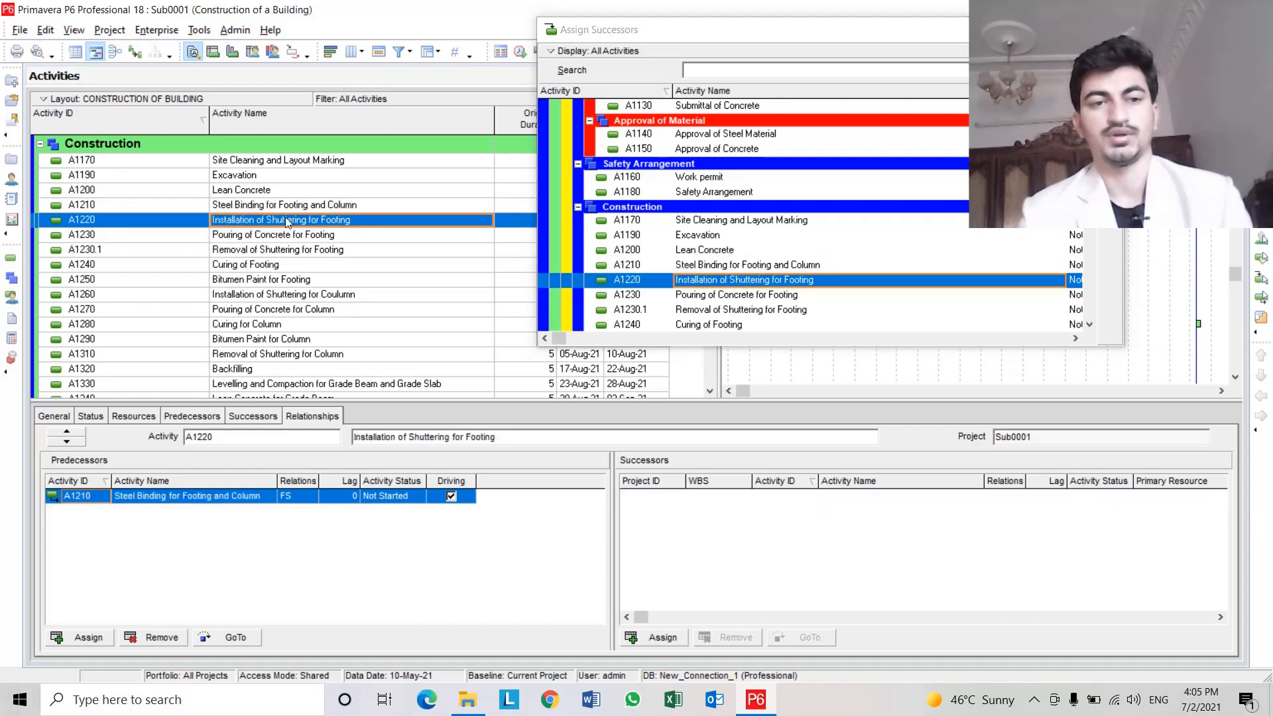
pyautogui.scroll(-1, 802, 251)
pyautogui.scroll(-1, 801, 251)
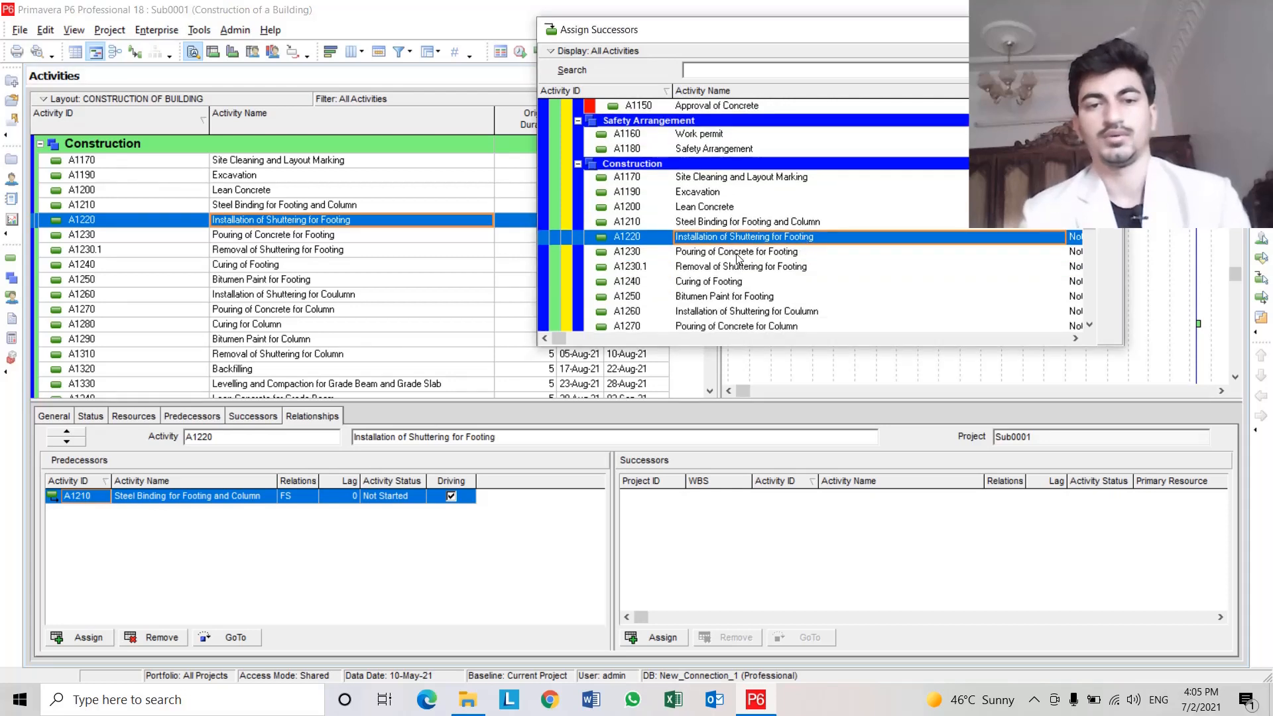
pyautogui.doubleClick(782, 256)
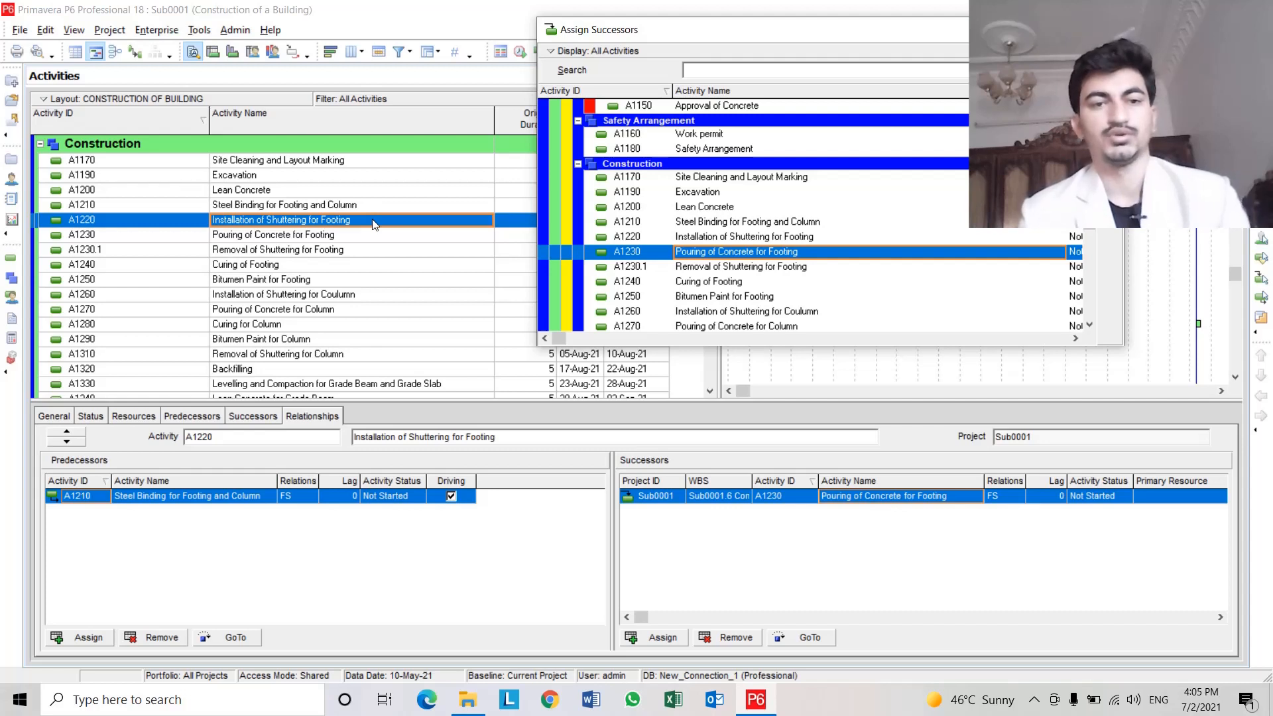
# Assign A1230.1 Removal of Shuttering for Footing as successor of A1230, and A1240 Curing of Footing as successor of A1230.1.
pyautogui.click(359, 239)
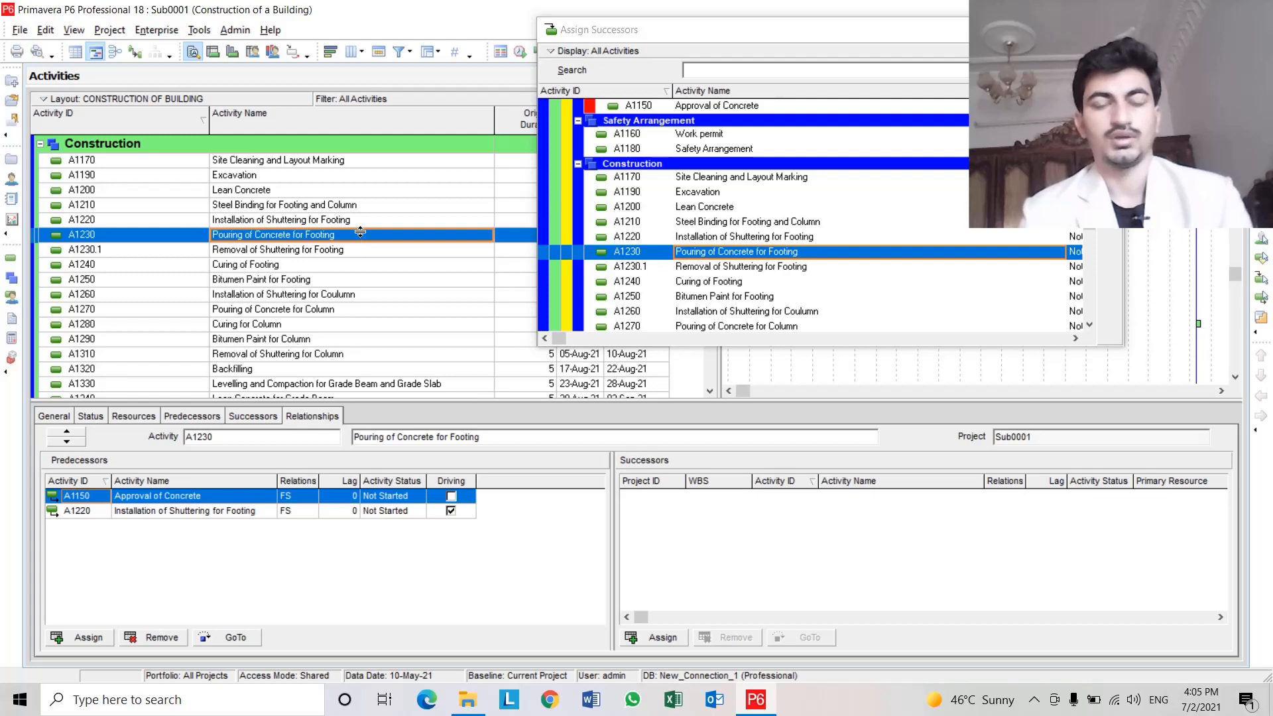
pyautogui.click(769, 271)
pyautogui.doubleClick(769, 271)
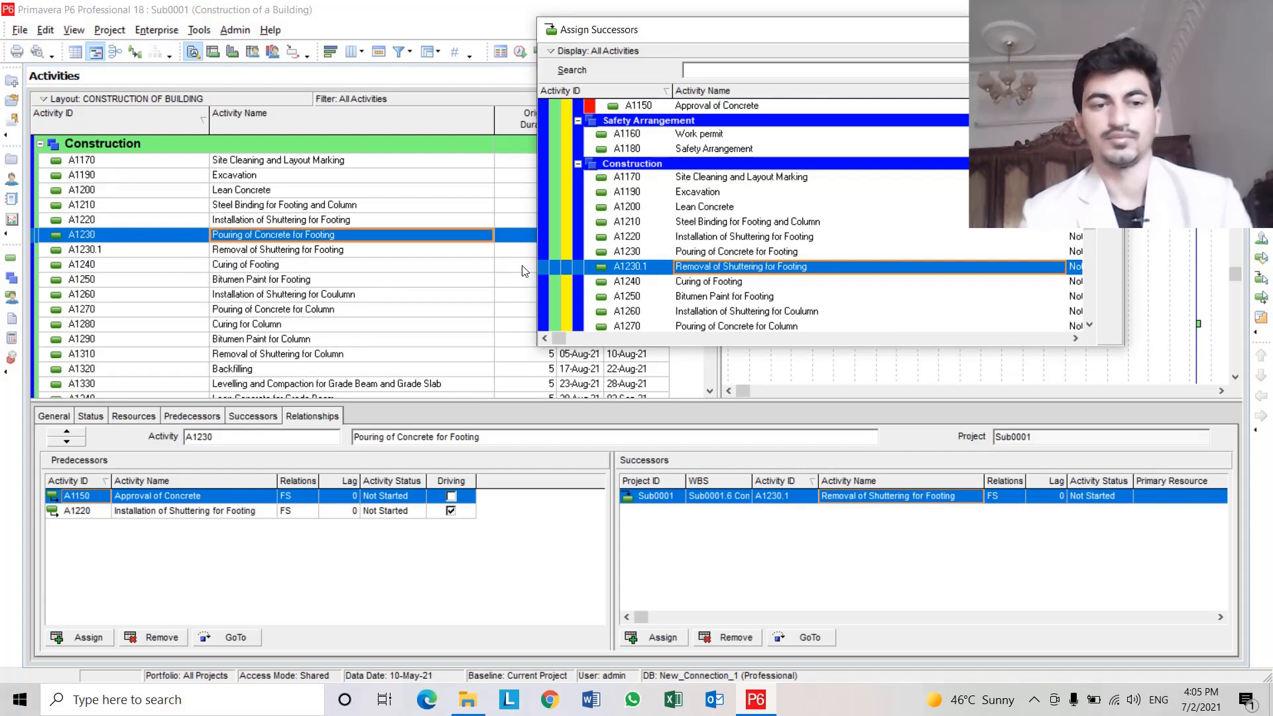
pyautogui.click(361, 257)
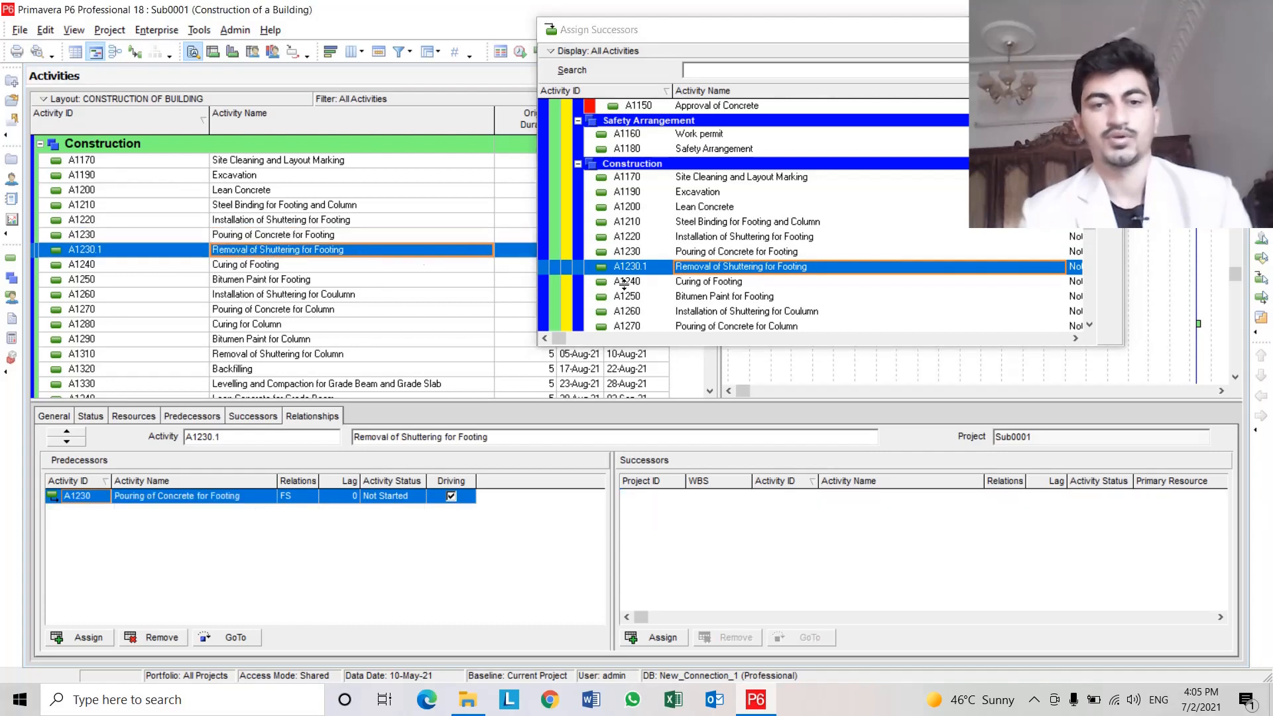
pyautogui.doubleClick(722, 282)
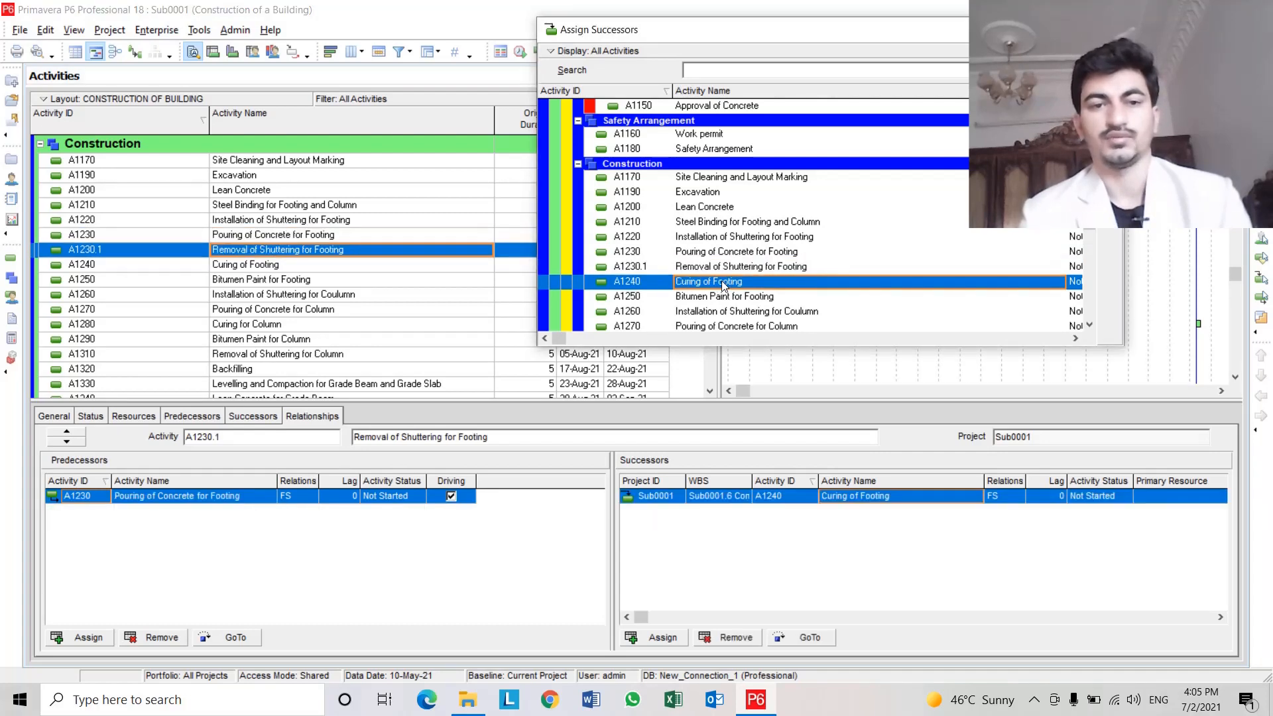
# Assign A1250 Bitumen Paint for Footing as successor of A1240, and A1260 Installation of Shuttering for Coulumn as successor of A1250.
pyautogui.click(242, 265)
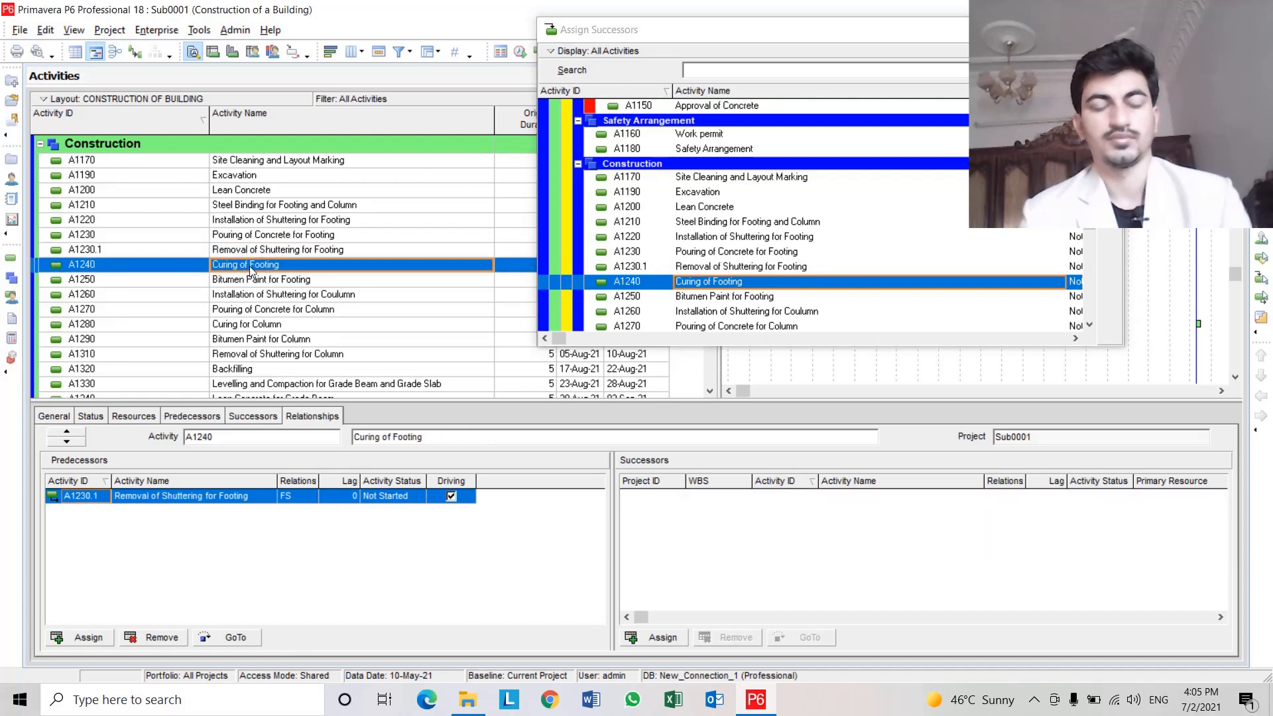
pyautogui.doubleClick(795, 296)
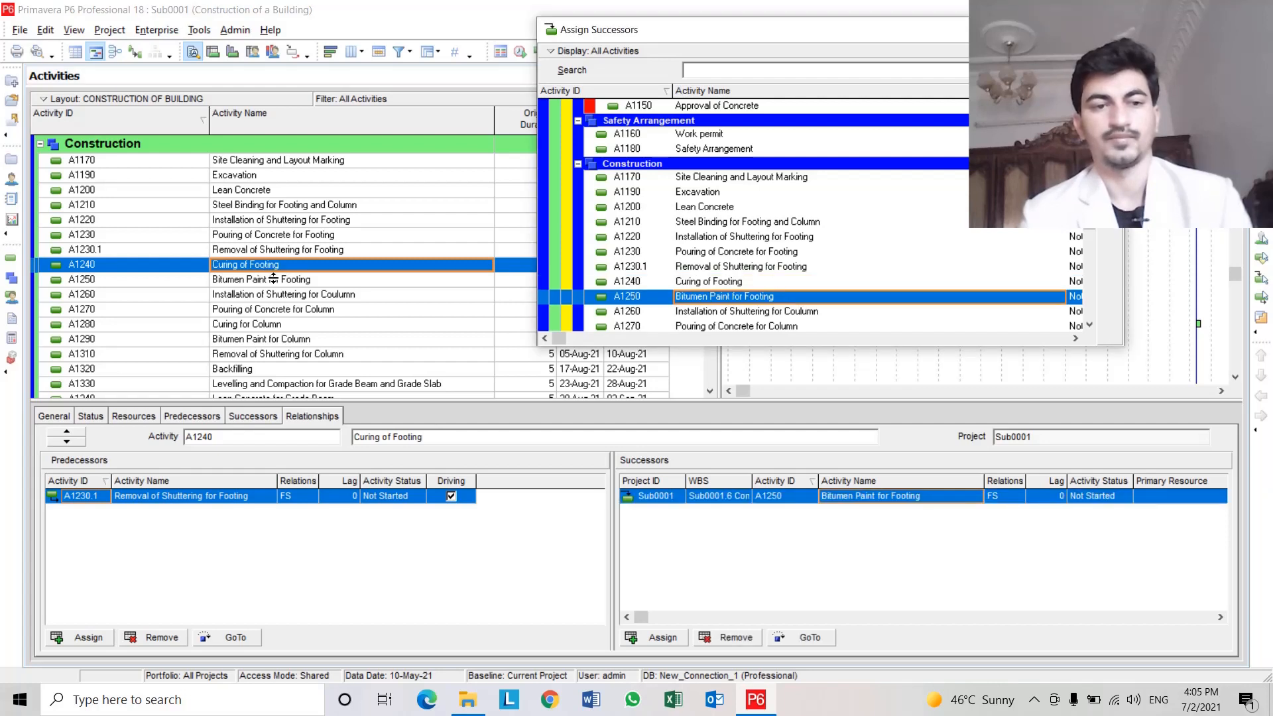
pyautogui.click(274, 279)
pyautogui.scroll(-2, 274, 279)
pyautogui.scroll(-1, 791, 285)
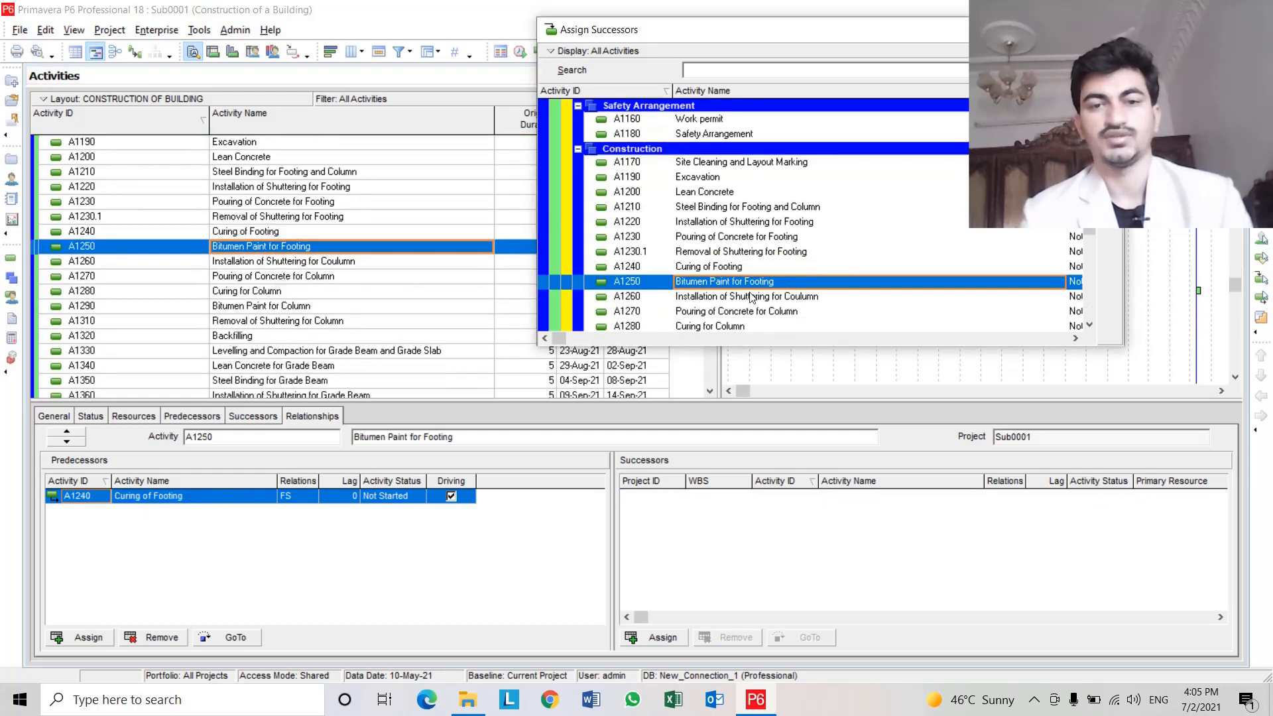
pyautogui.click(787, 300)
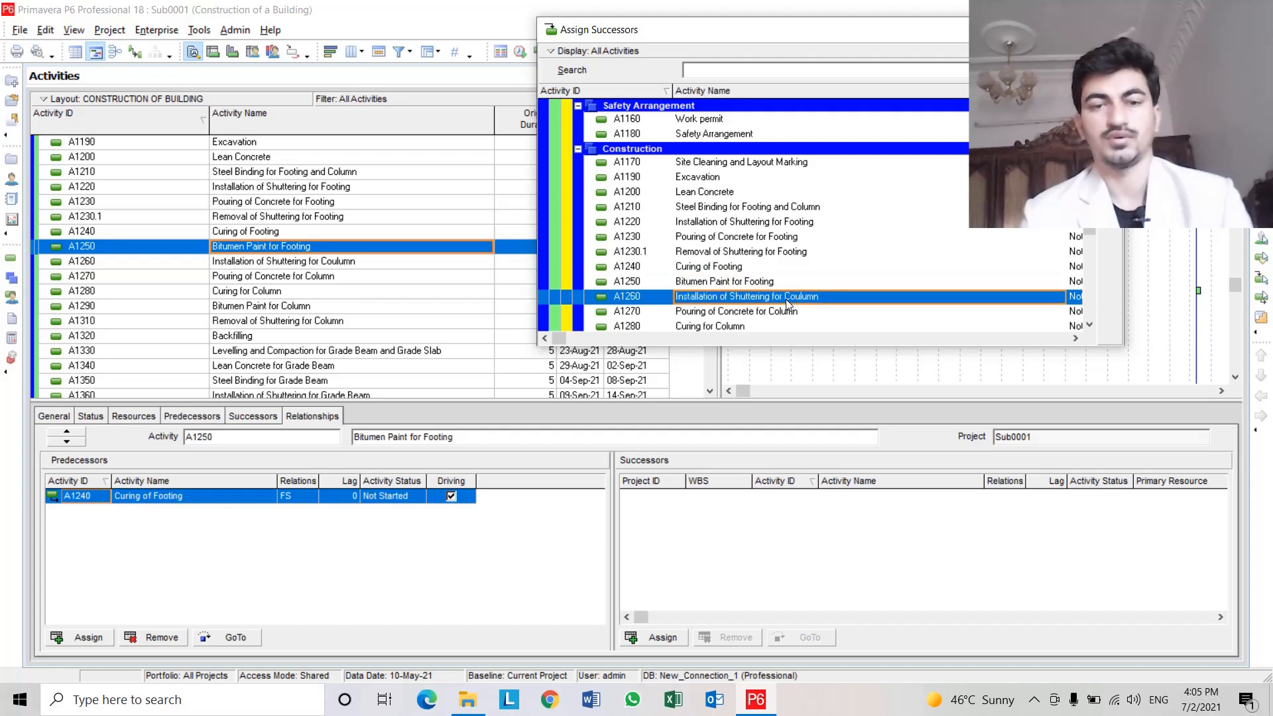
pyautogui.doubleClick(786, 299)
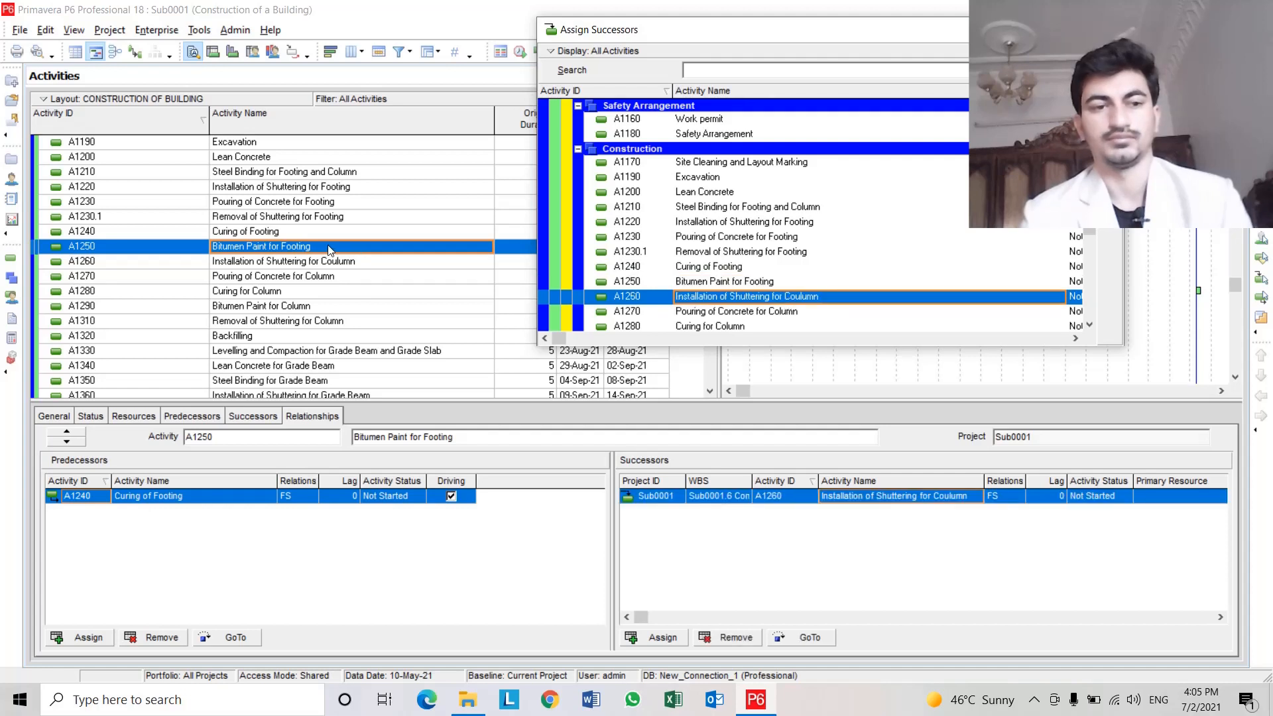
# Assign A1270 Pouring of Concrete for Column as successor of A1260, and A1310 Removal of Shuttering for Column as successor of A1270.
pyautogui.click(294, 264)
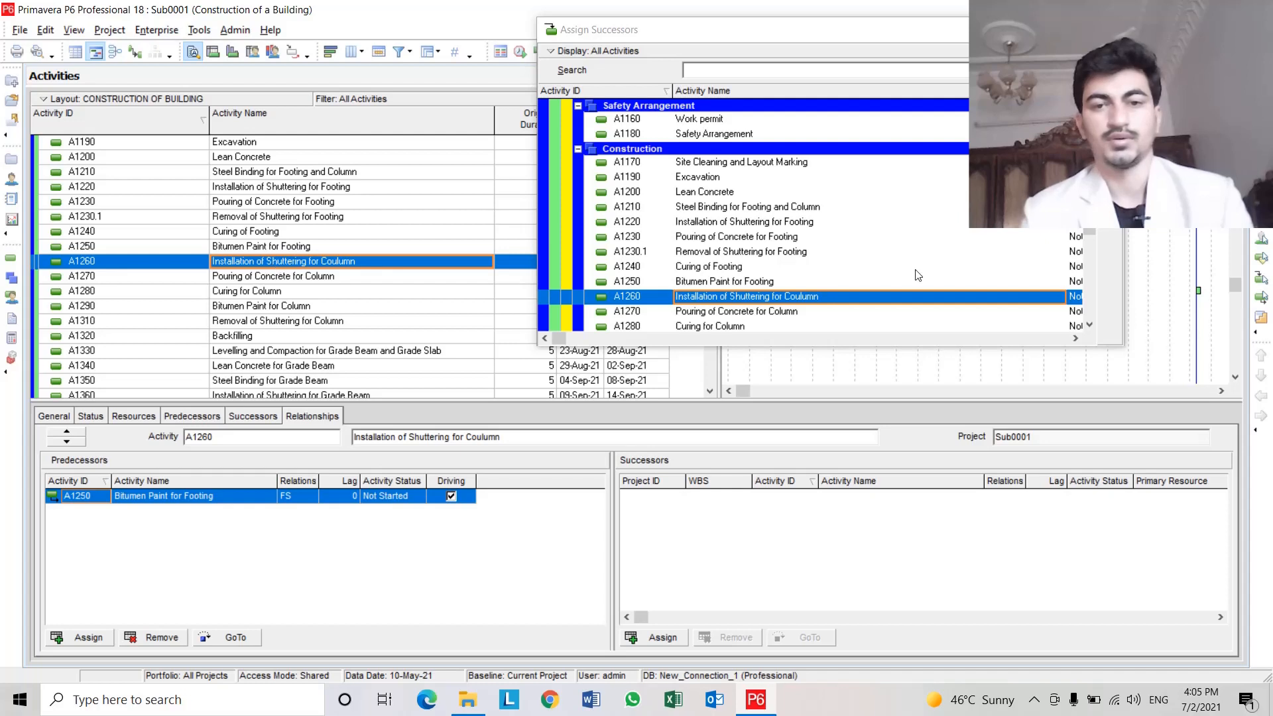
pyautogui.doubleClick(769, 311)
pyautogui.click(322, 277)
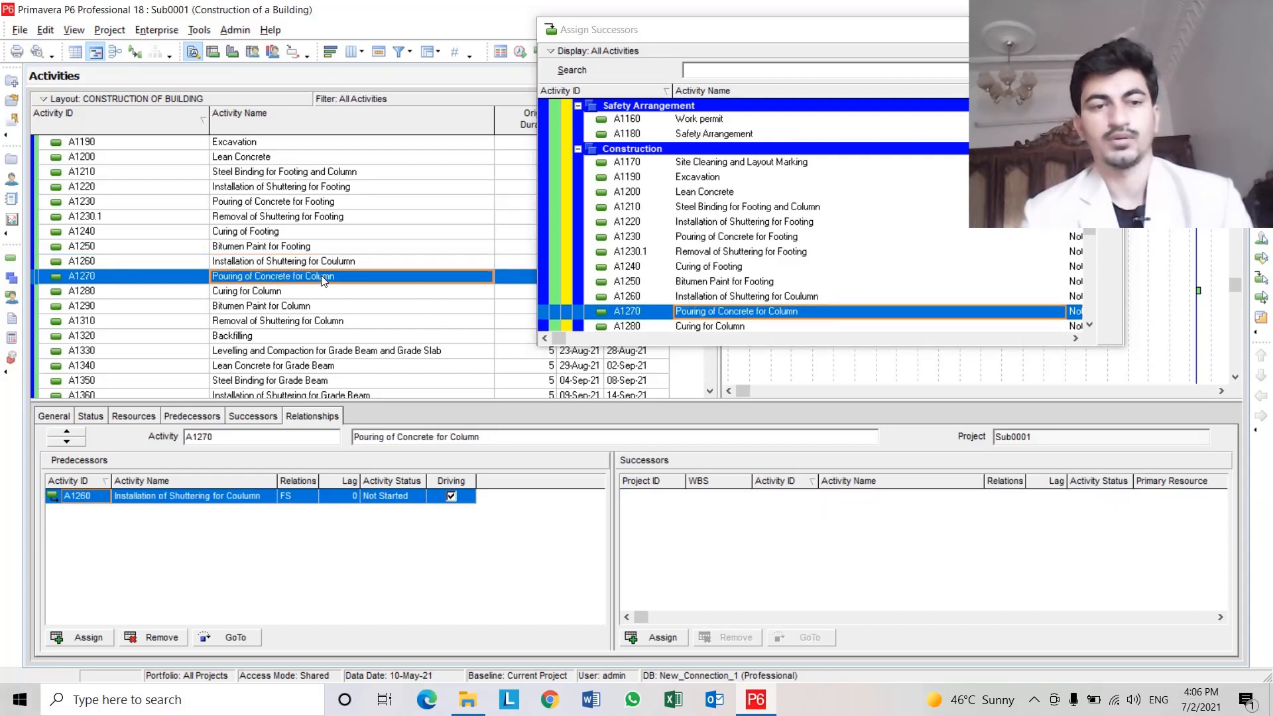
pyautogui.scroll(-5, 759, 289)
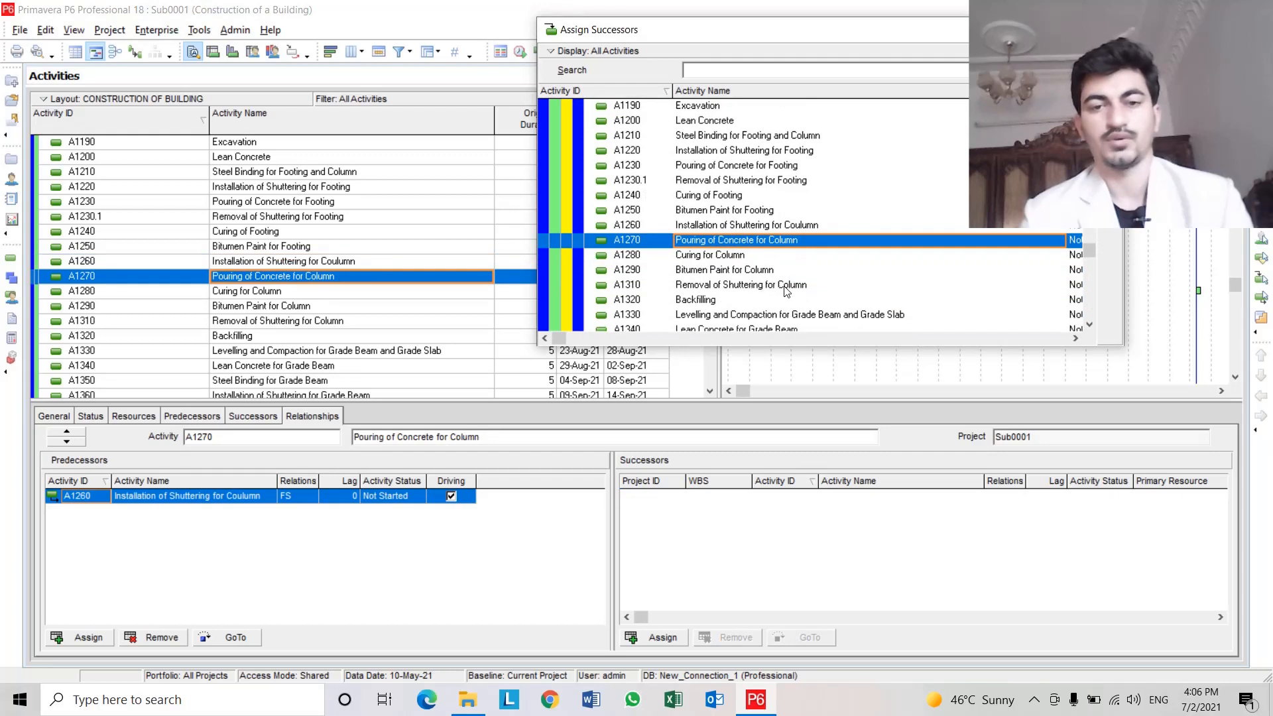
pyautogui.doubleClick(785, 285)
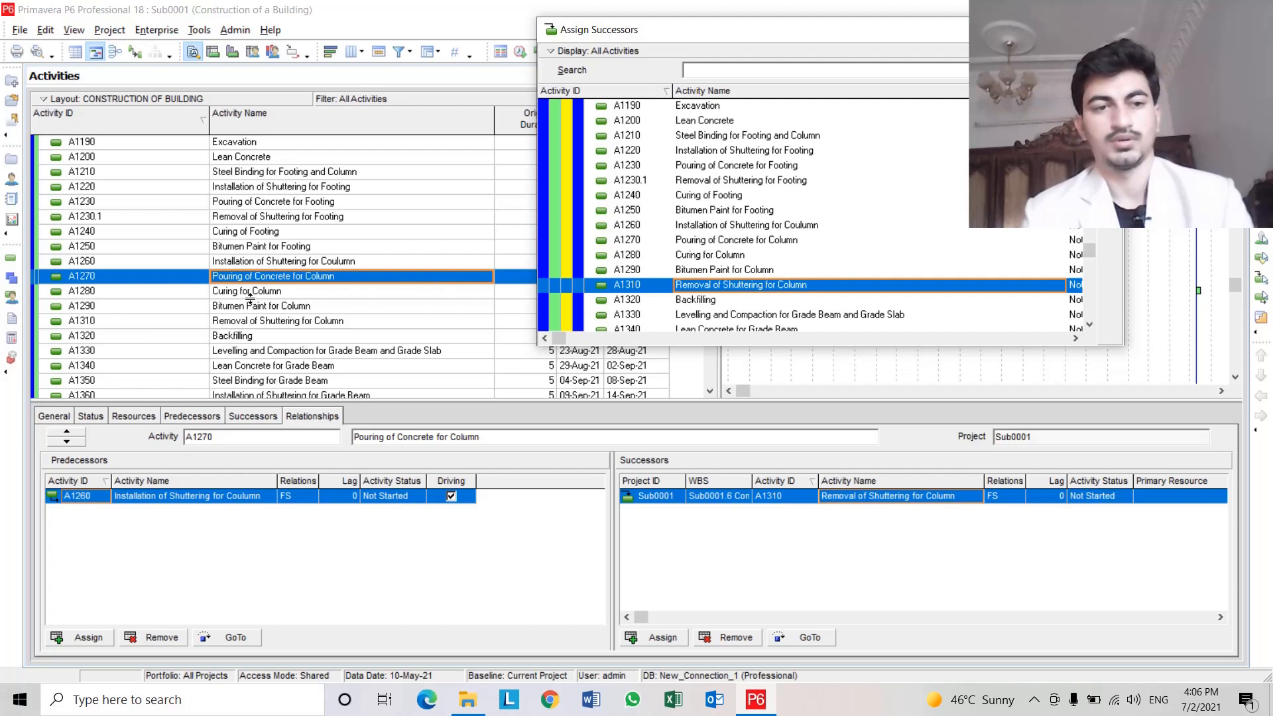
# Assign A1280 Curing for Column as the successor of A1310 Removal of Shuttering for Column.
pyautogui.click(252, 323)
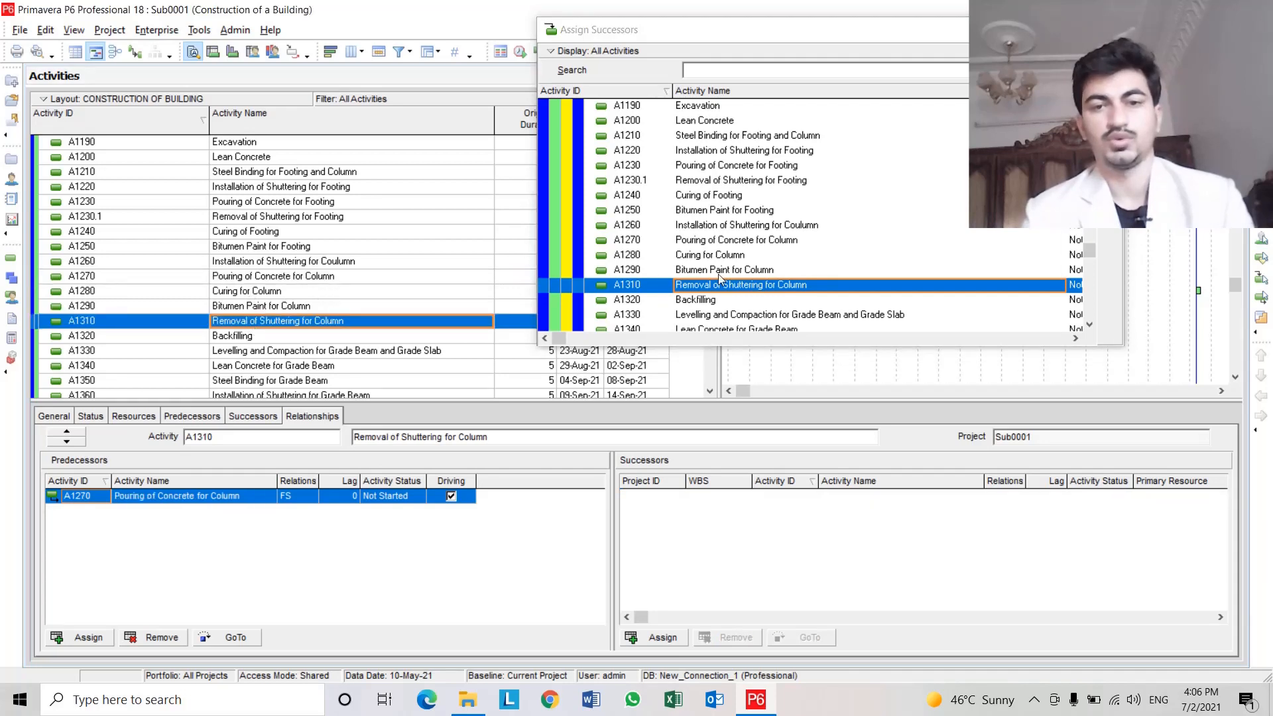
pyautogui.click(711, 258)
pyautogui.doubleClick(711, 258)
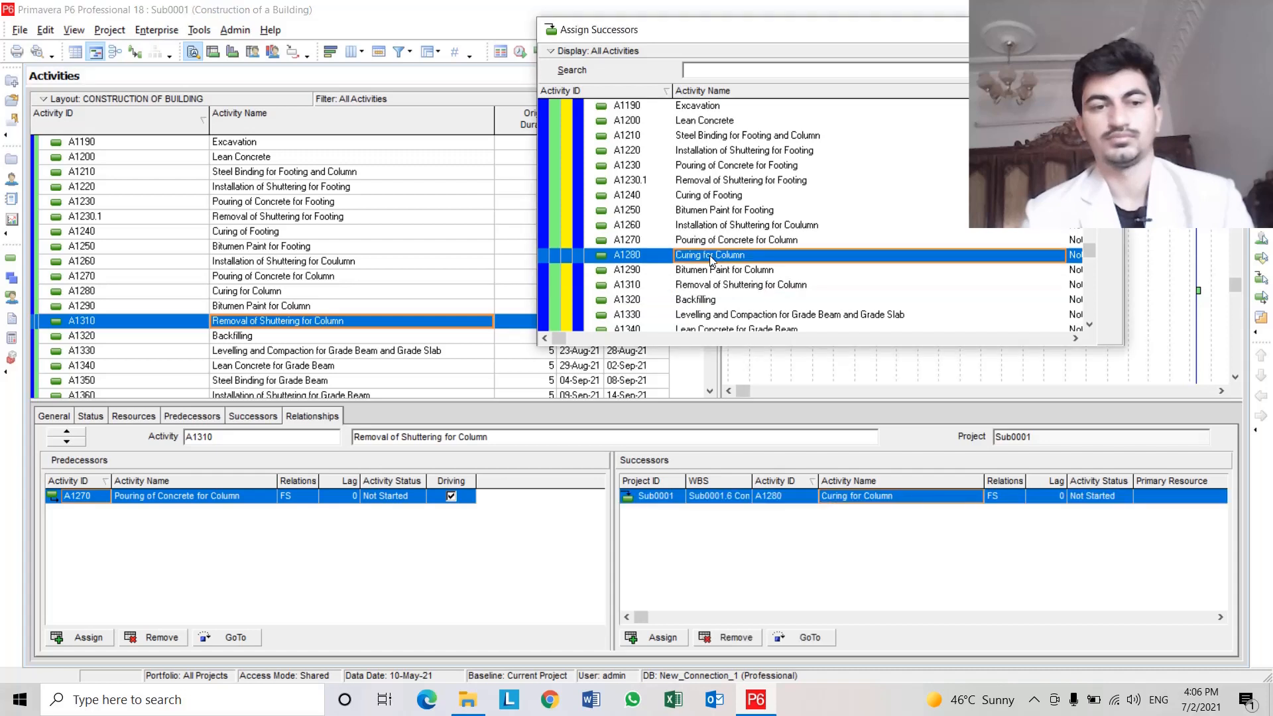
# Assign both A1290 Bitumen Paint for Column and A1320 Backfilling as successors of A1280 Curing for Column.
pyautogui.click(287, 293)
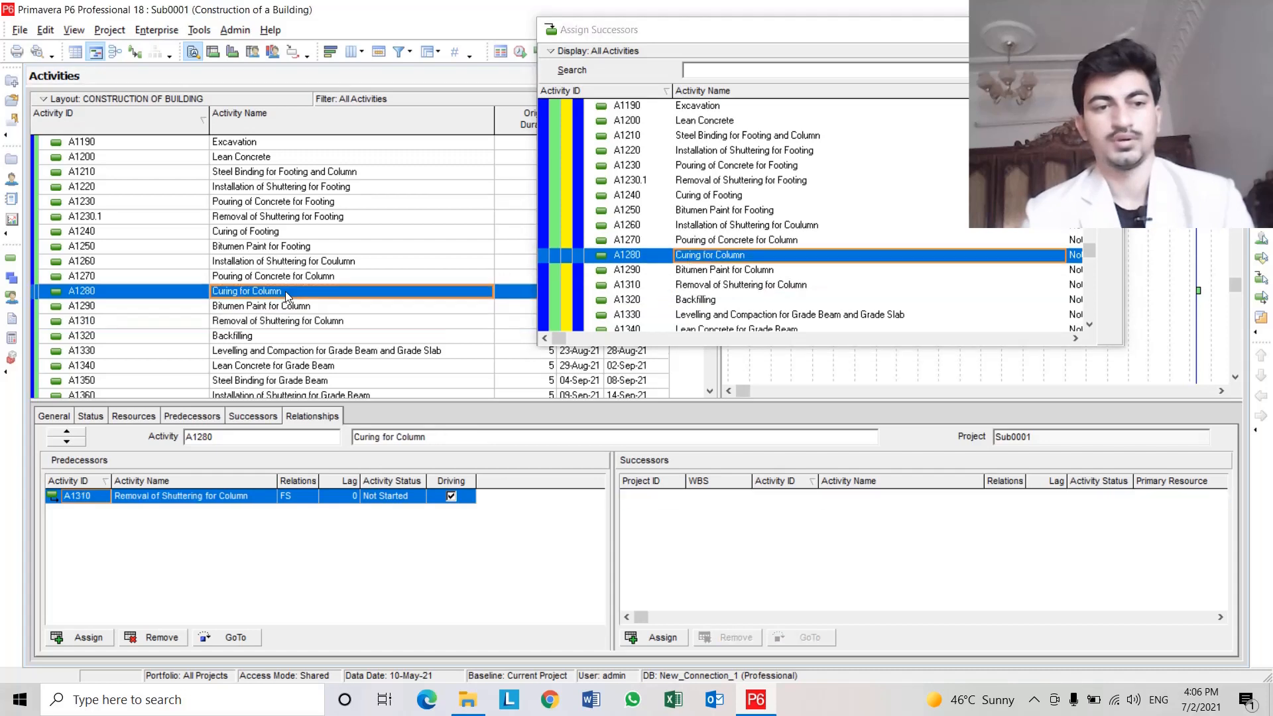
pyautogui.doubleClick(785, 271)
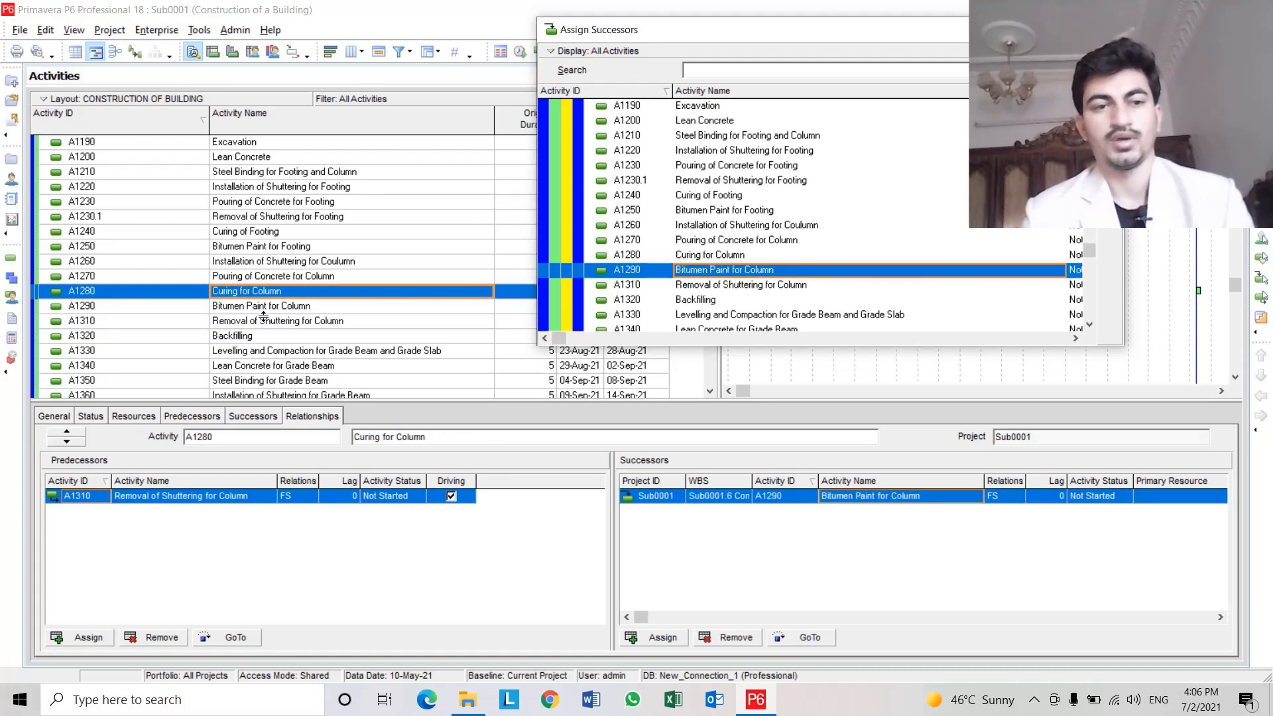
pyautogui.scroll(-1, 265, 319)
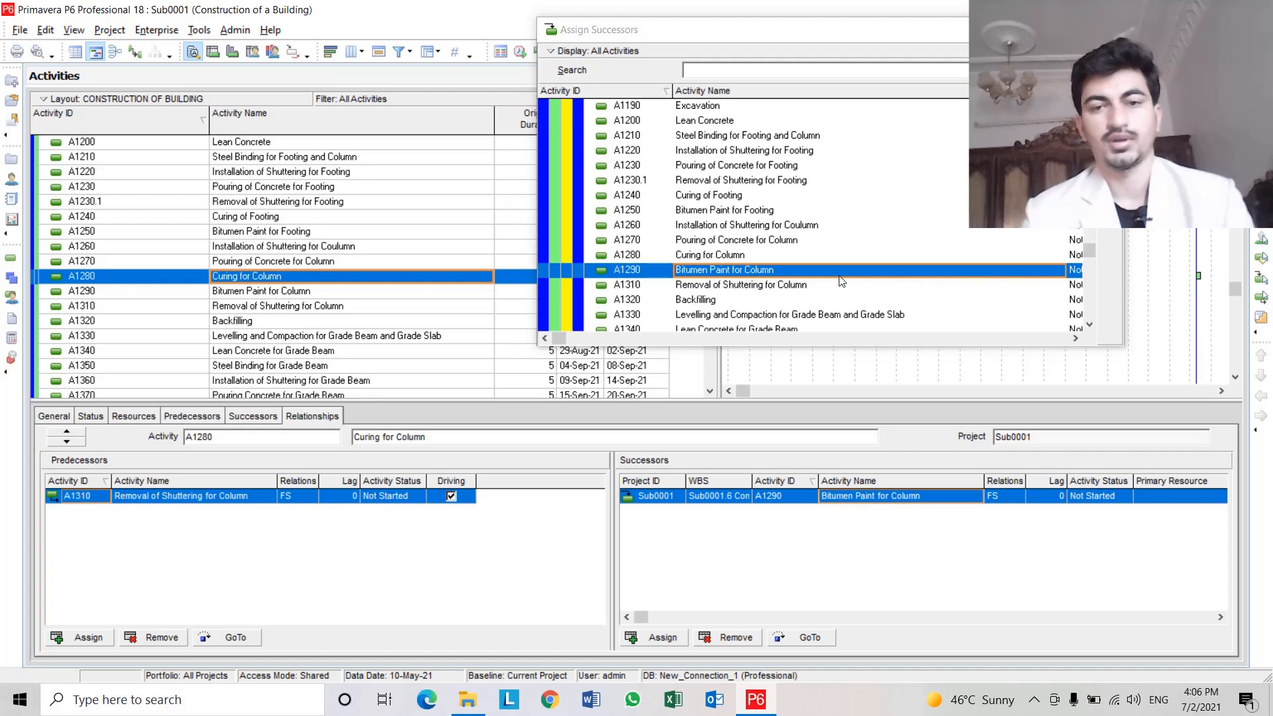
pyautogui.doubleClick(719, 306)
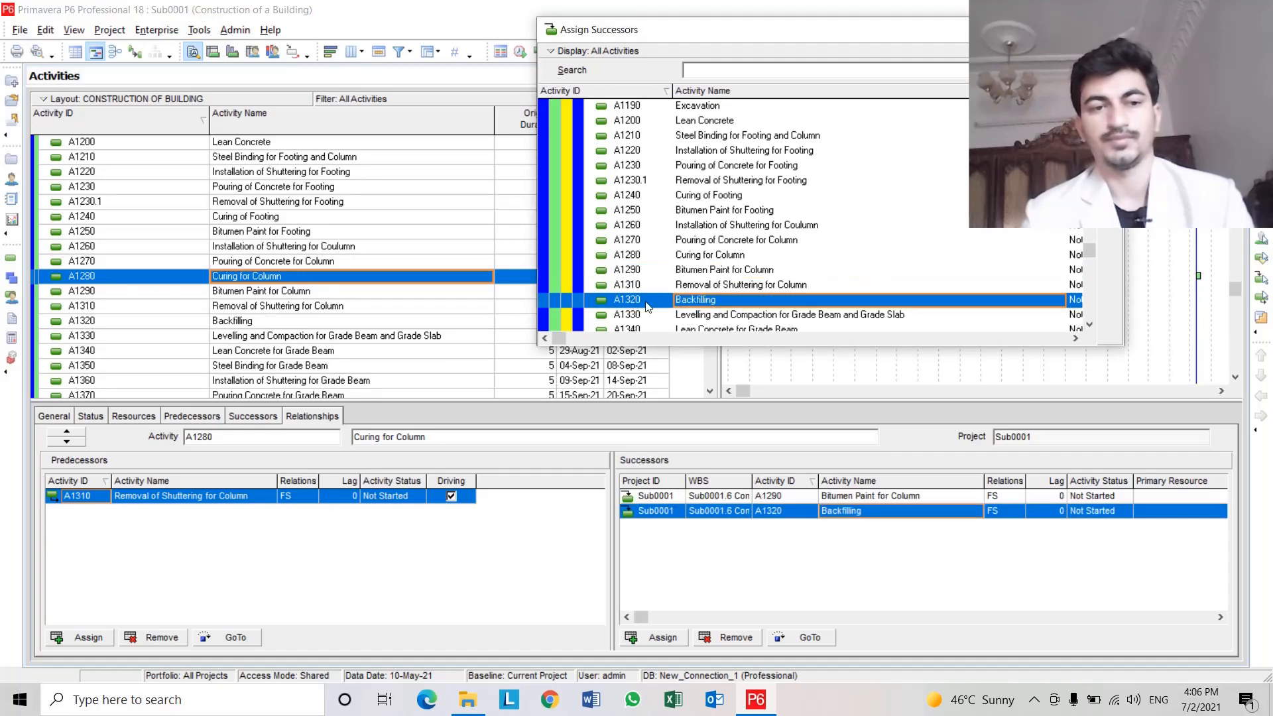
# Assign A1330 Levelling and Compaction for Grade Beam and Grade Slab as the successor of A1320 Backfilling.
pyautogui.scroll(-4, 291, 319)
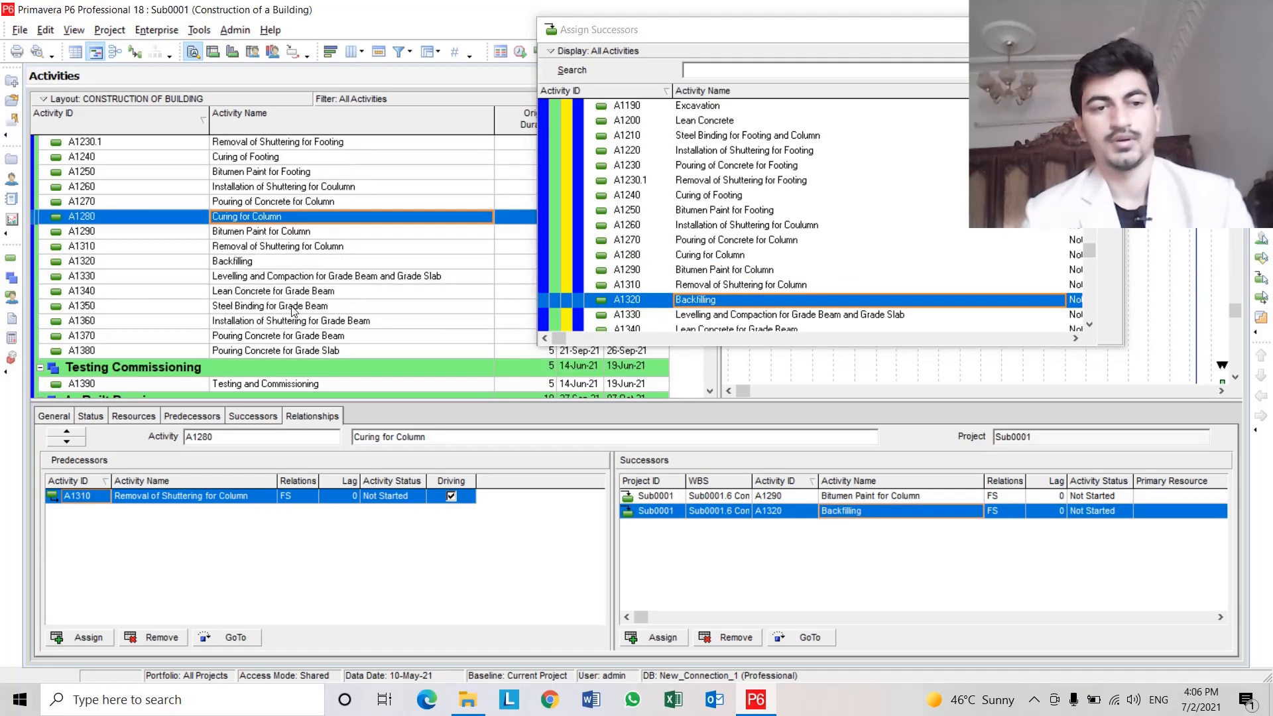
pyautogui.click(292, 264)
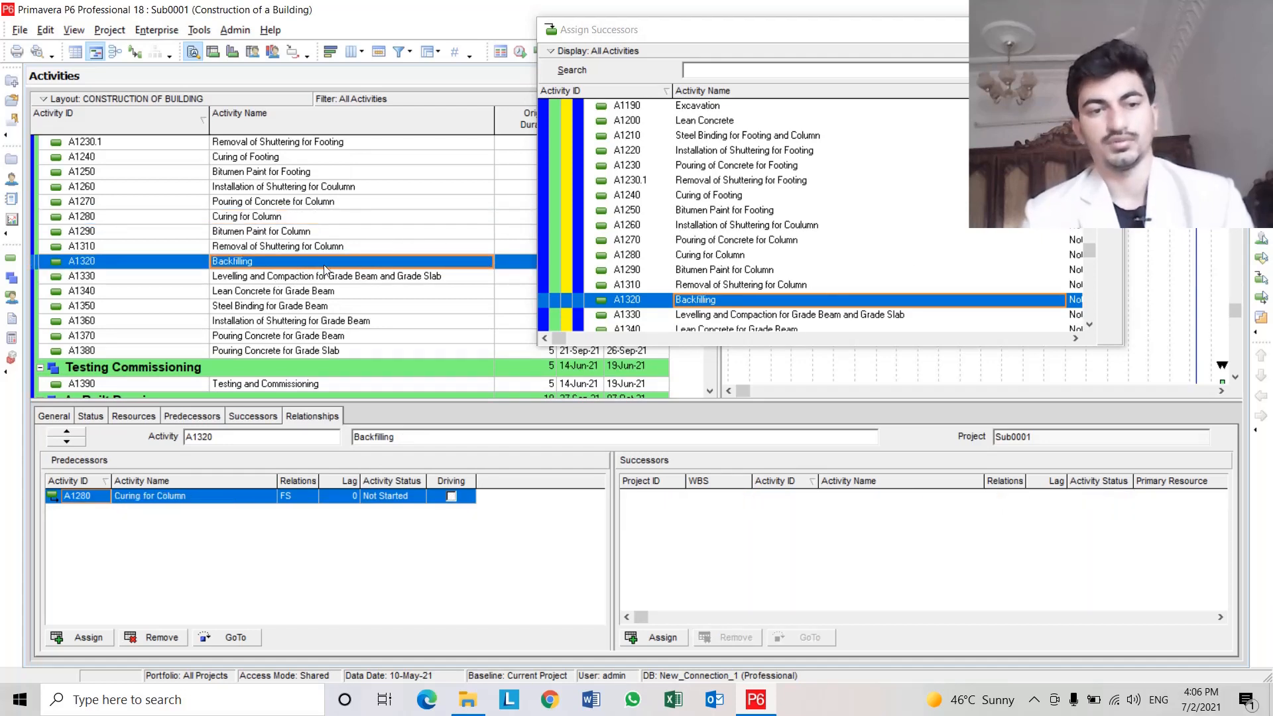
pyautogui.scroll(-4, 863, 286)
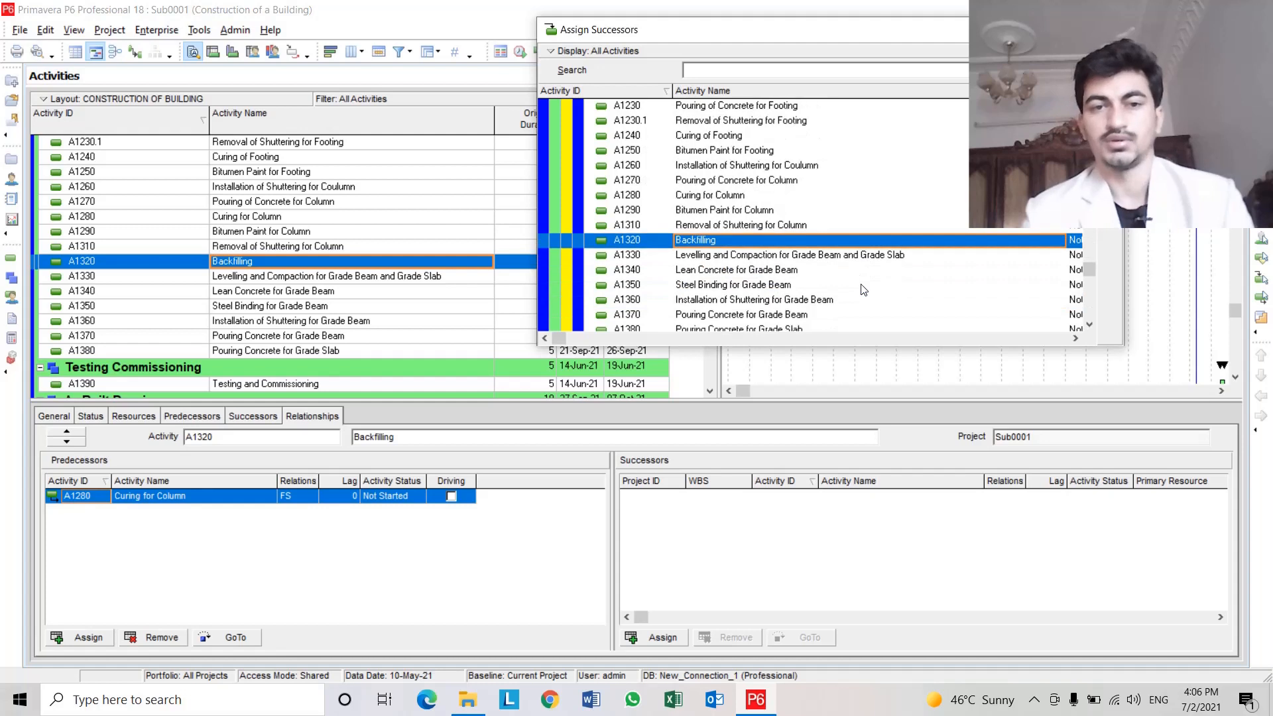
pyautogui.click(725, 257)
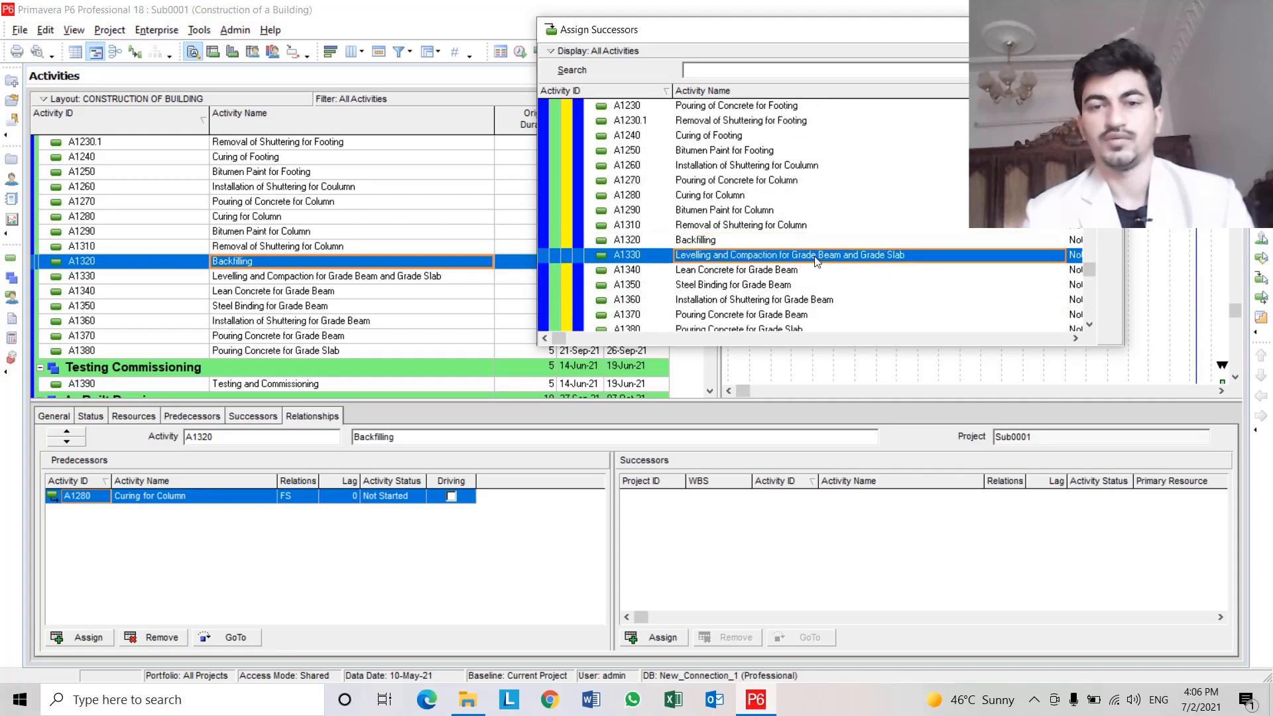
pyautogui.doubleClick(870, 260)
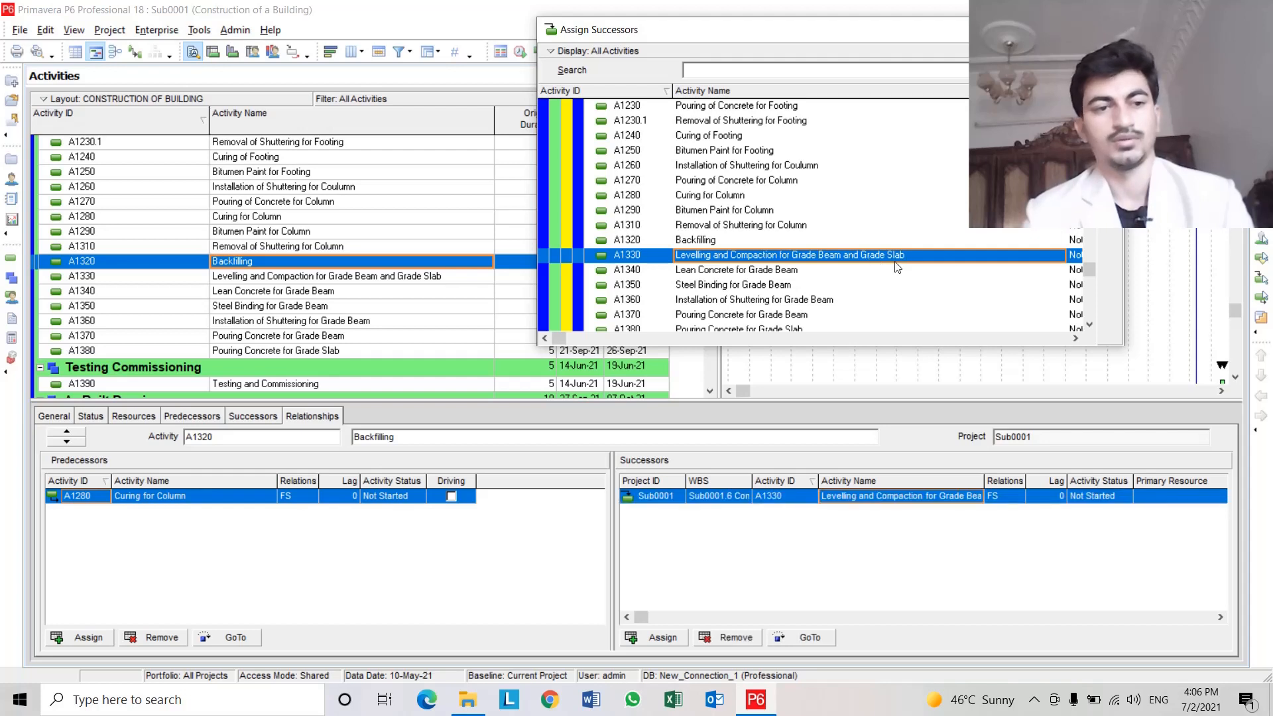
# Assign A1340 Lean Concrete for Grade Beam as the successor of A1330 Levelling and Compaction for Grade Beam and Grade Slab.
pyautogui.click(316, 277)
pyautogui.scroll(-1, 318, 279)
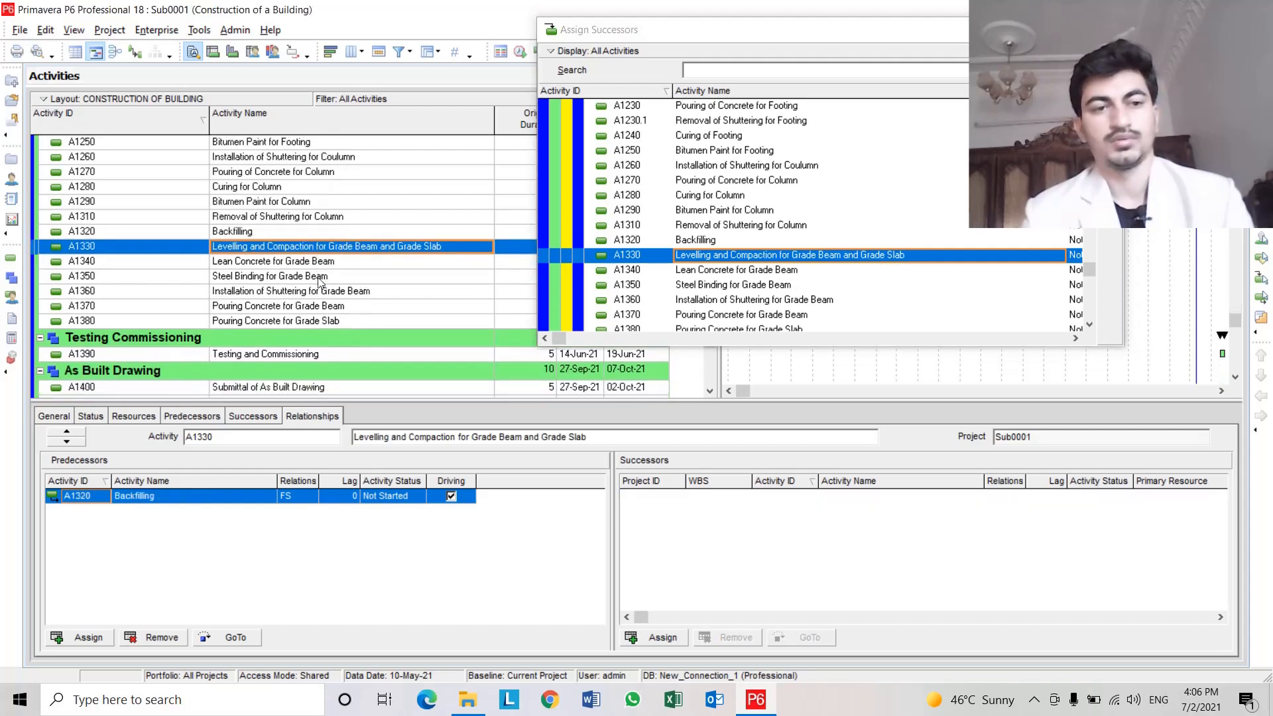
pyautogui.click(179, 249)
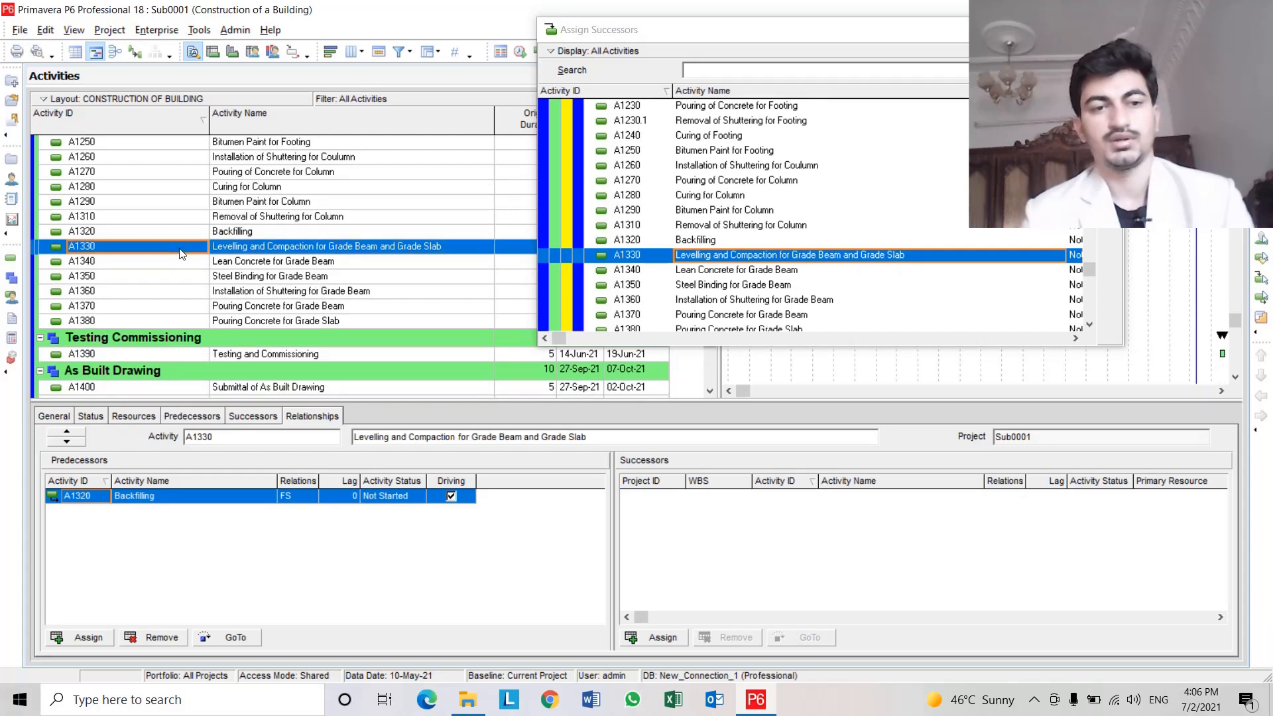
pyautogui.click(287, 251)
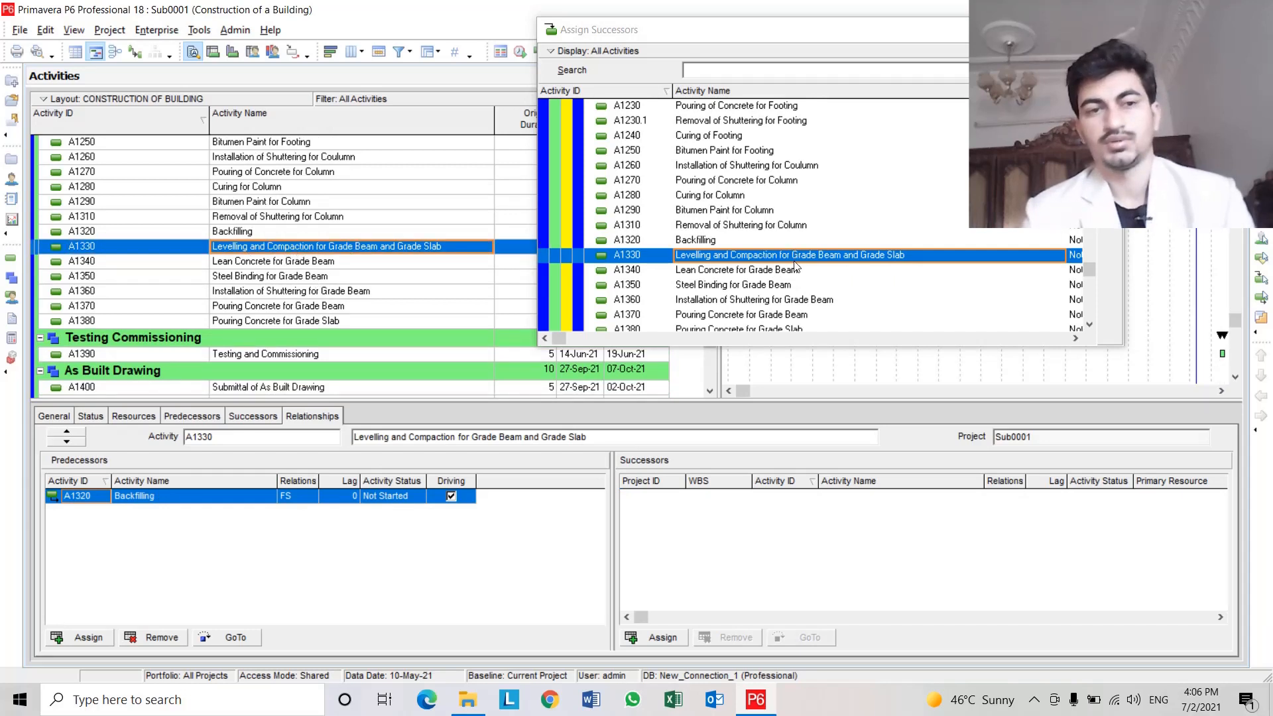
pyautogui.doubleClick(757, 272)
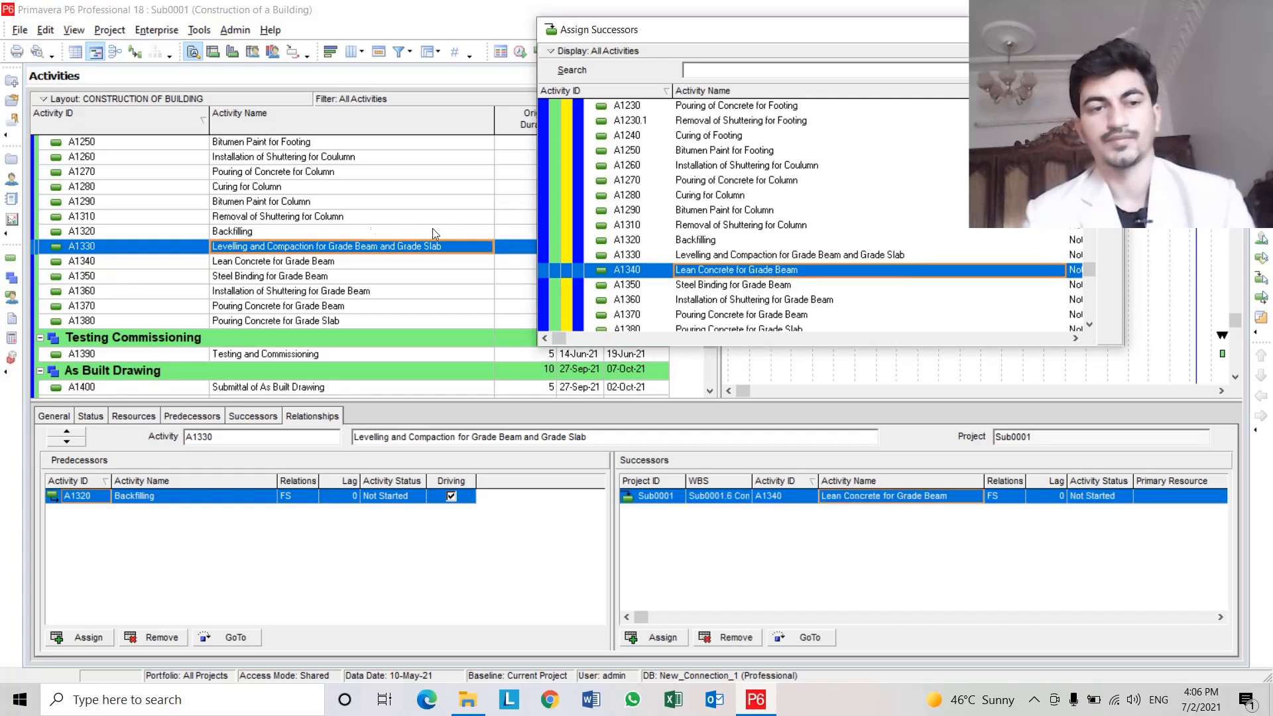
# Assign A1350 Steel Binding for Grade Beam as the successor of A1340 Lean Concrete for Grade Beam.
pyautogui.click(265, 261)
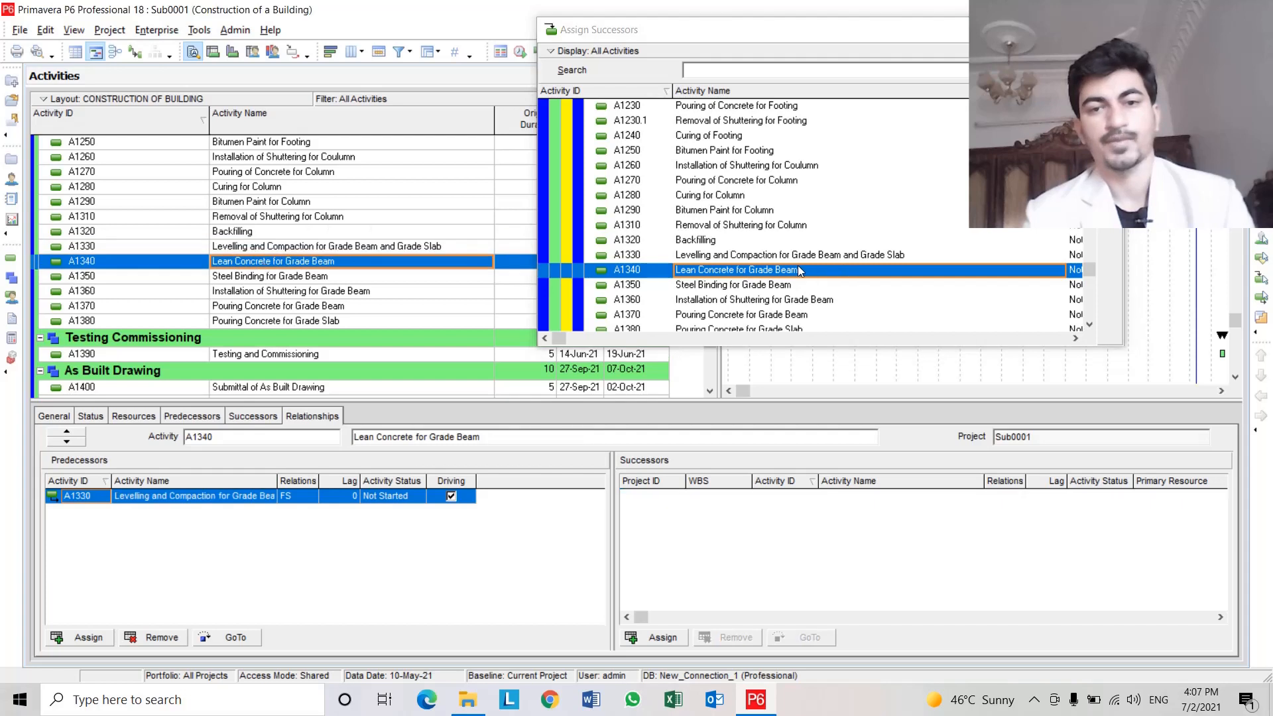
pyautogui.scroll(-1, 826, 270)
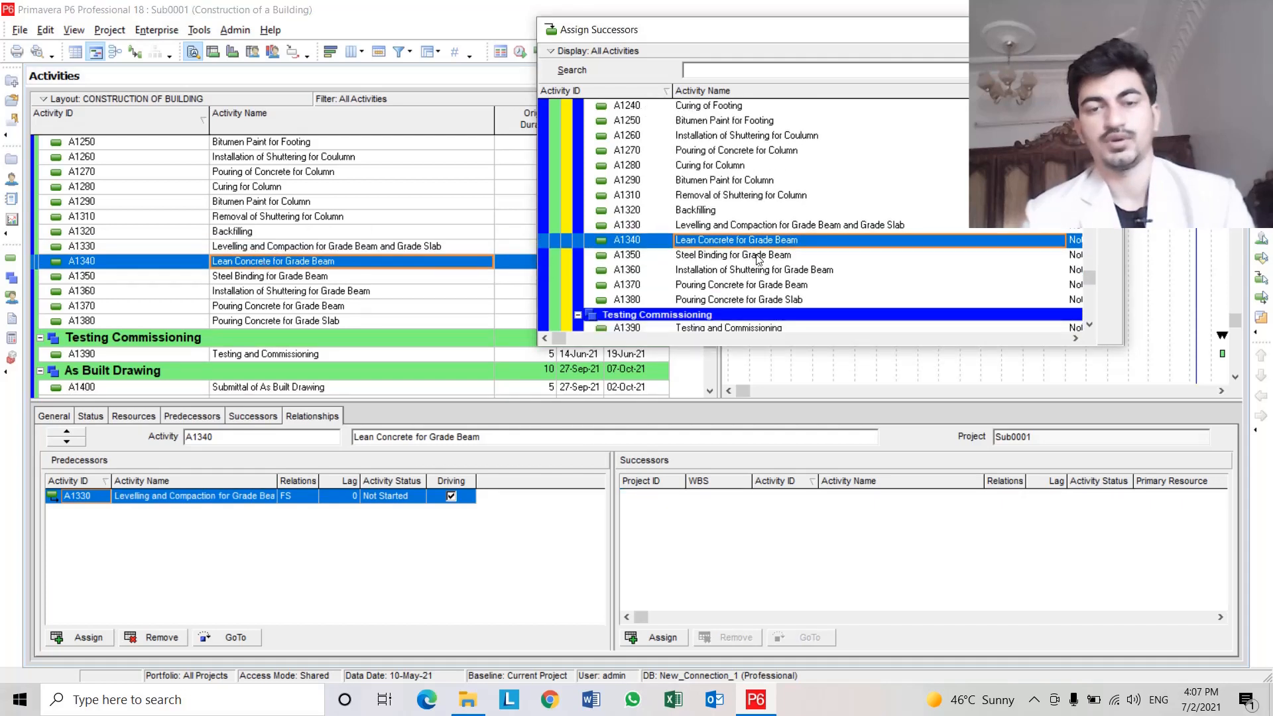
pyautogui.doubleClick(753, 258)
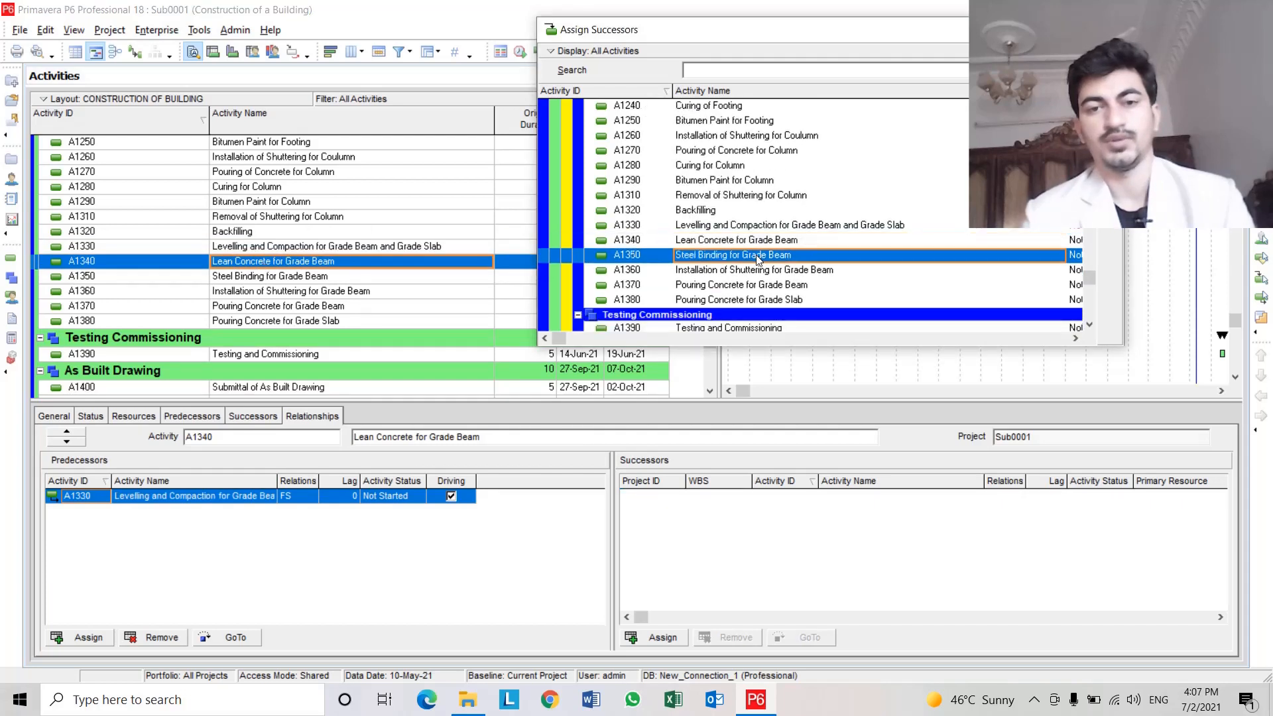
# Assign A1360 Installation of Shuttering for Grade Beam as the successor of A1350 Steel Binding for Grade Beam.
pyautogui.click(348, 277)
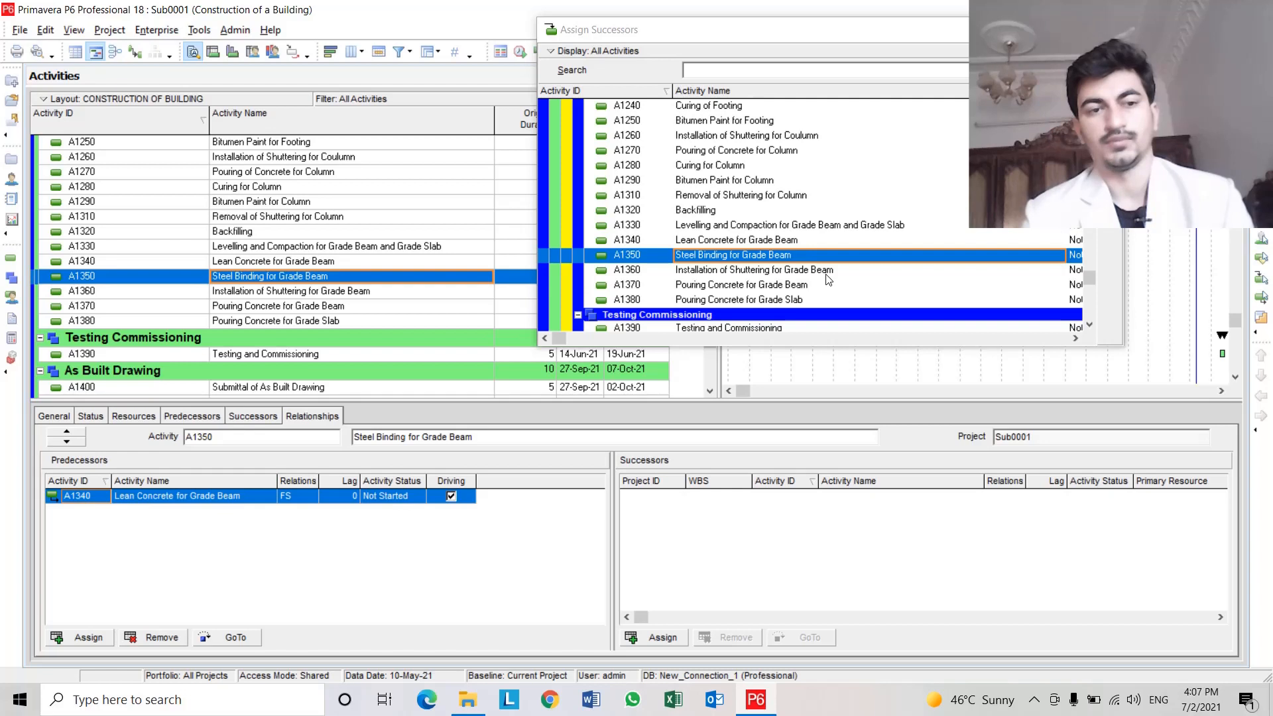
pyautogui.click(827, 275)
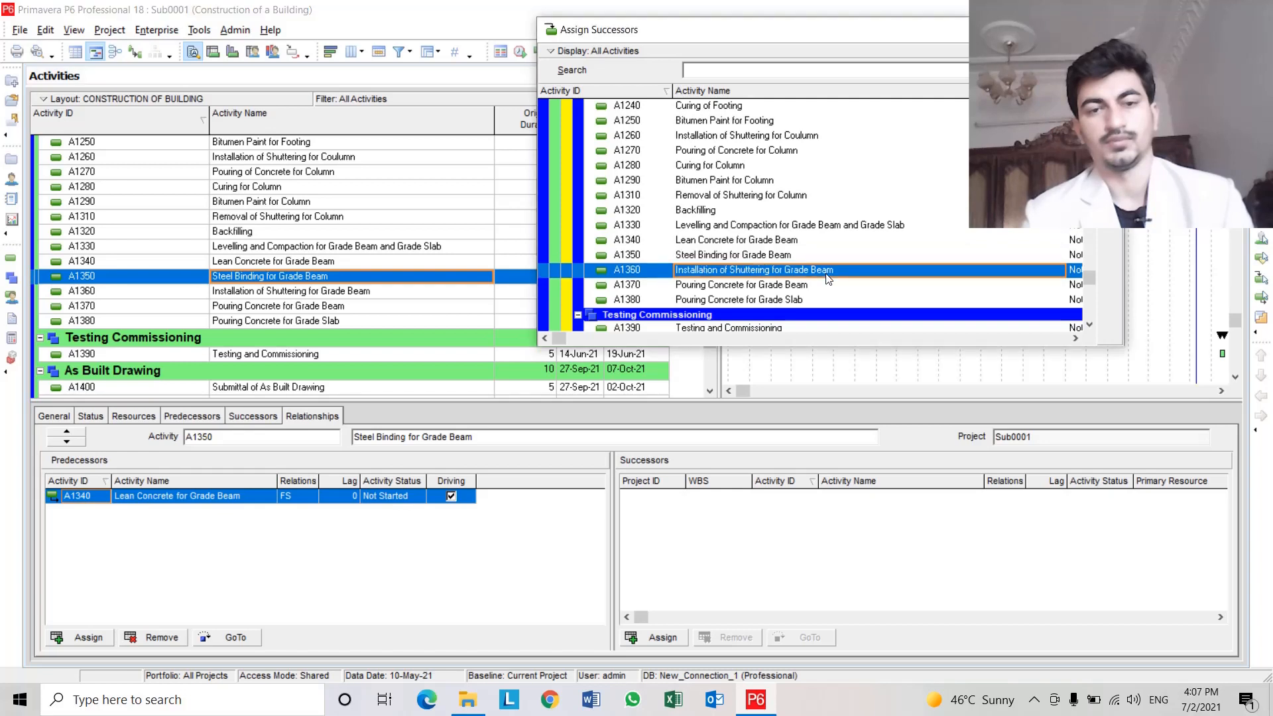
pyautogui.doubleClick(859, 267)
# Assign A1370 Pouring Concrete for Grade Beam as the successor of A1360 Installation of Shuttering for Grade Beam.
pyautogui.click(345, 294)
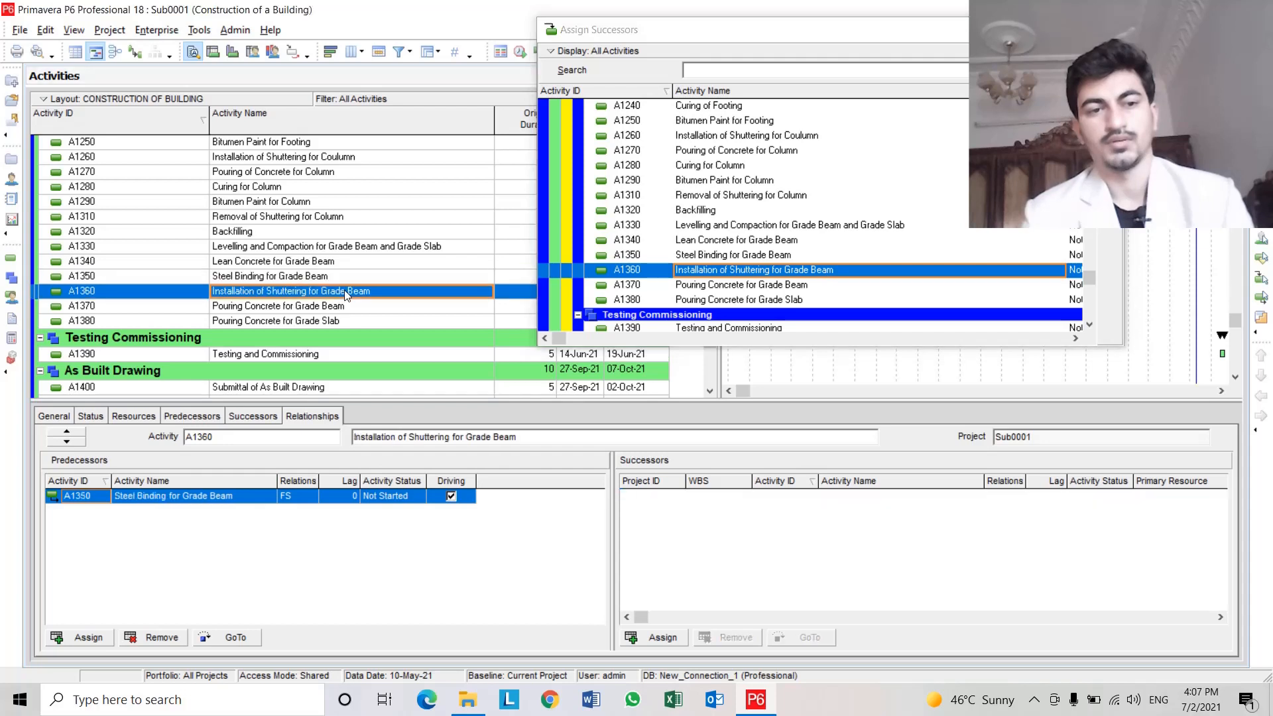
pyautogui.doubleClick(779, 286)
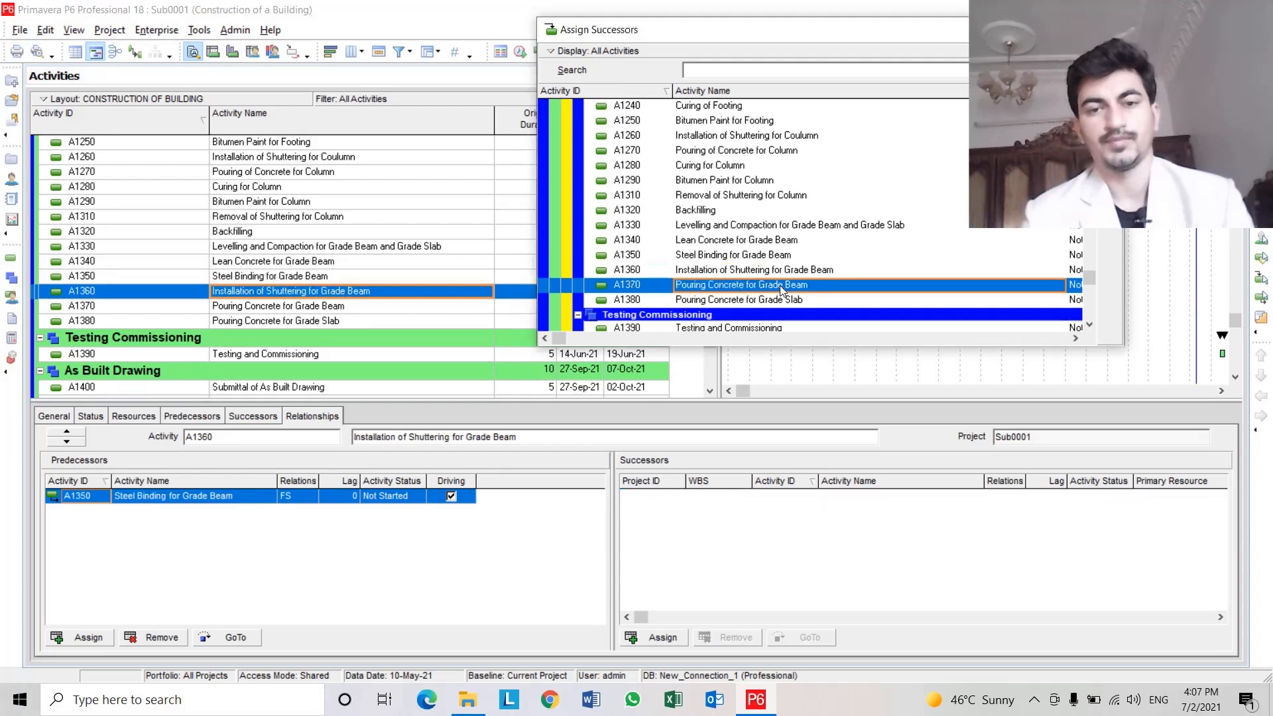
# Assign A1380 Pouring Concrete for Grade Slab as the successor of A1370 and go to that successor activity.
pyautogui.click(248, 306)
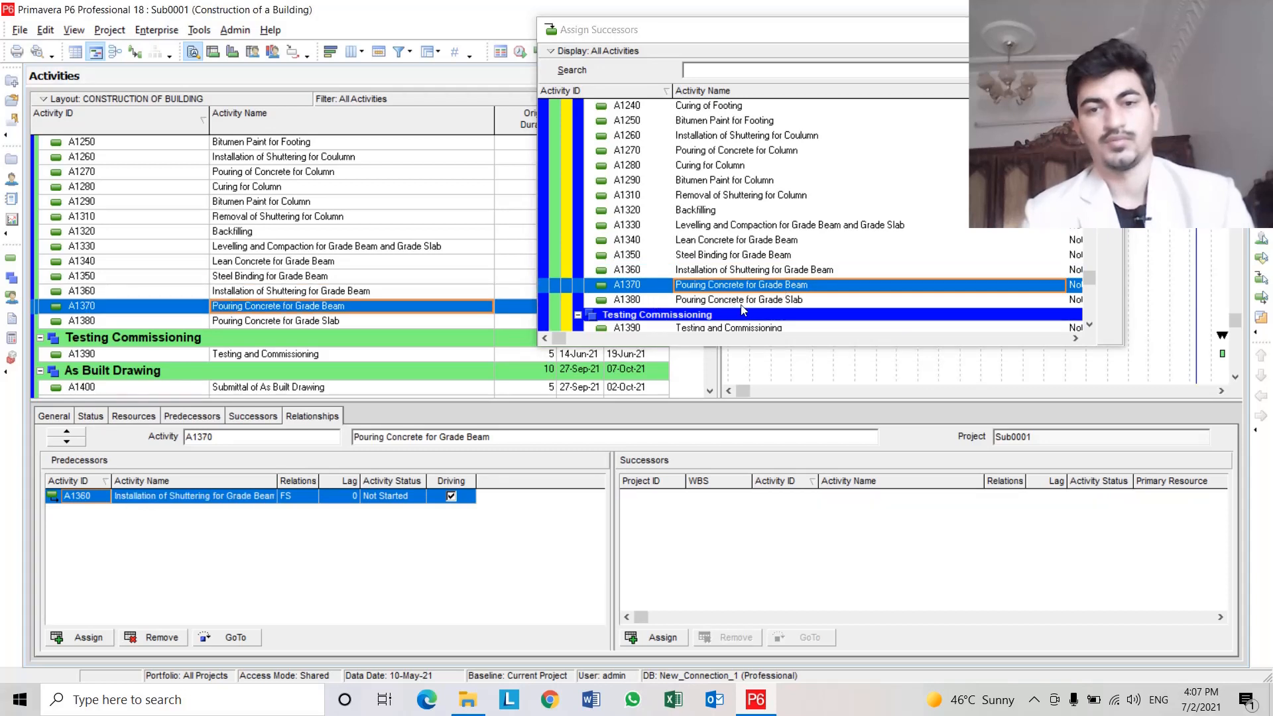
pyautogui.click(780, 300)
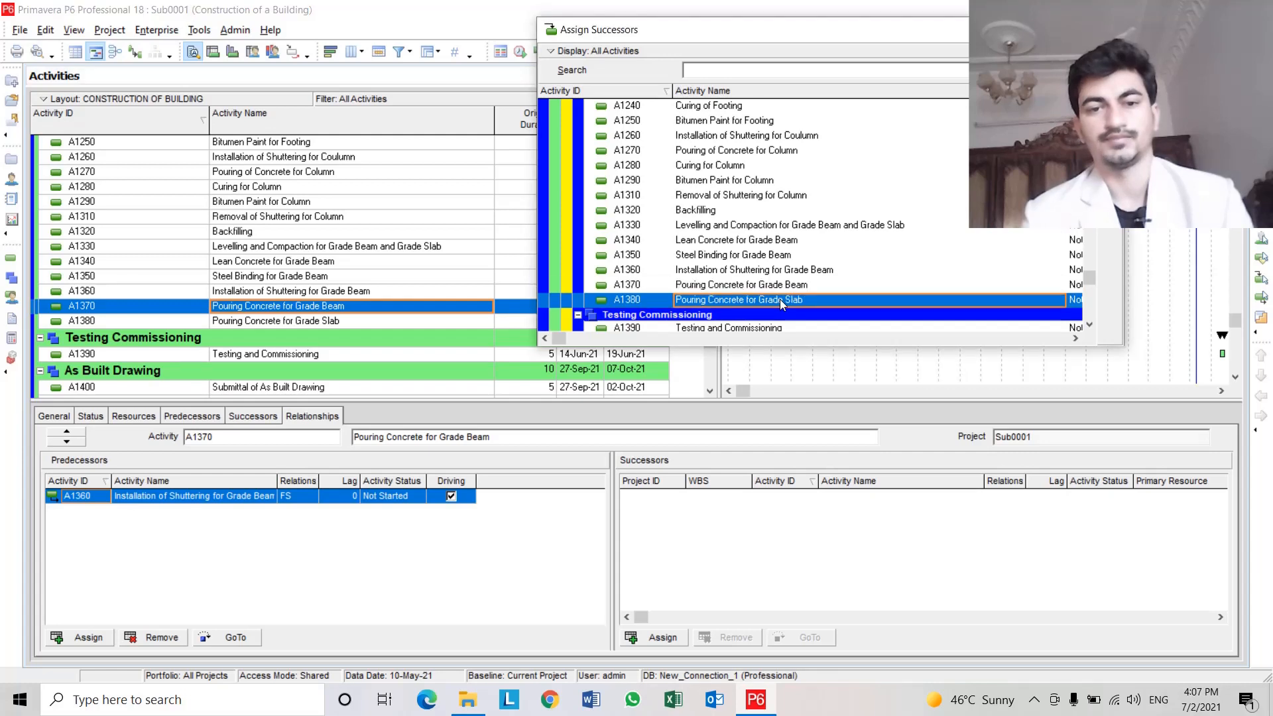
pyautogui.doubleClick(780, 299)
pyautogui.click(809, 637)
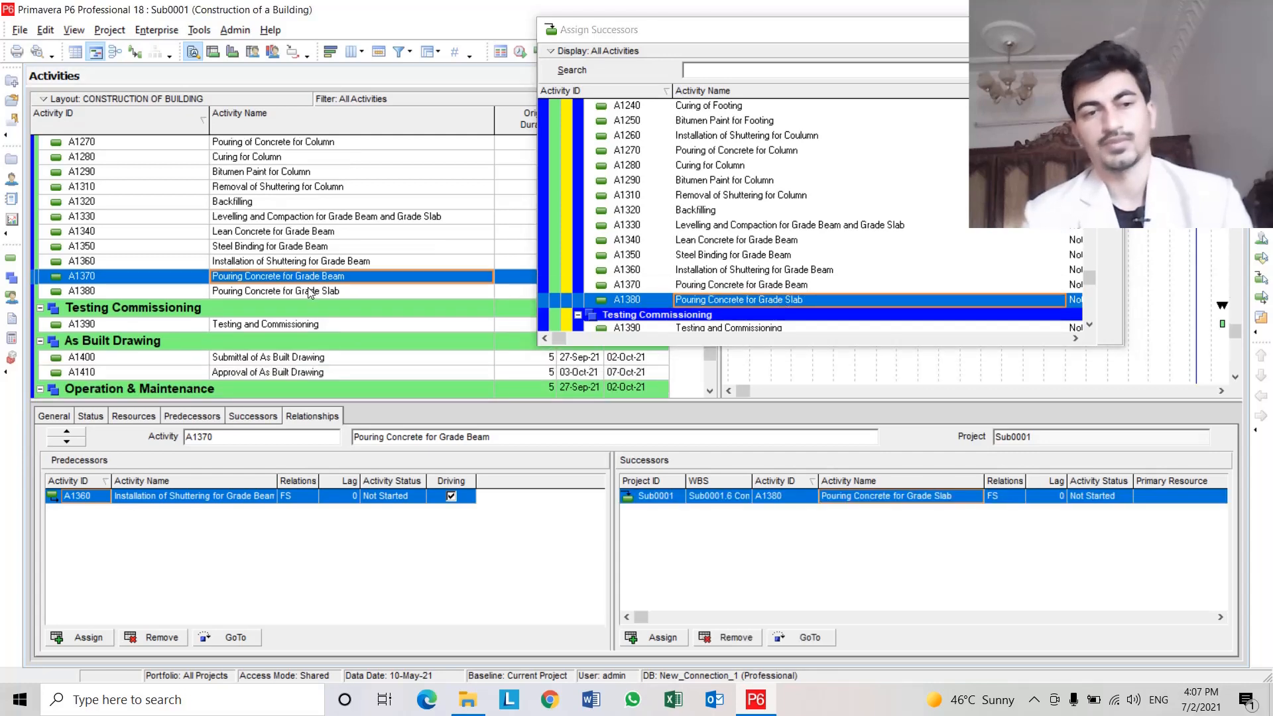
# Scroll through the activity list and the successor list to review the remaining activities after A1380.
pyautogui.scroll(10, 316, 289)
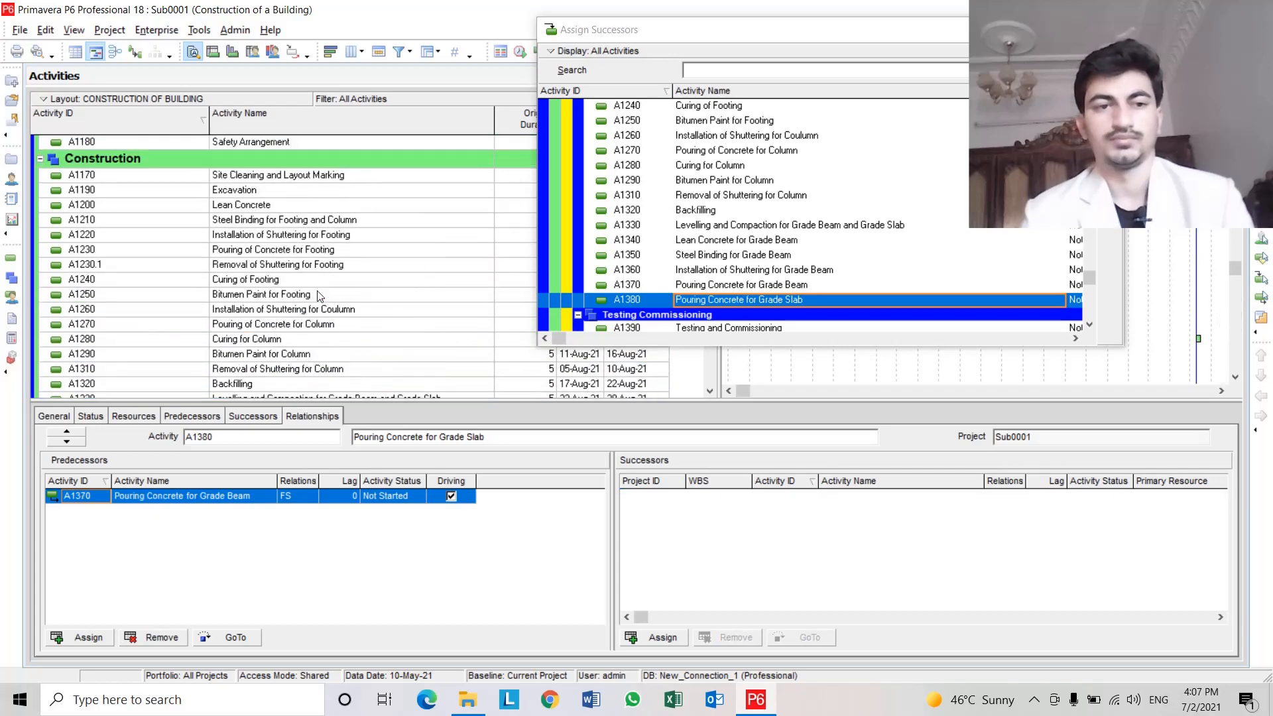
pyautogui.scroll(3, 318, 296)
pyautogui.scroll(-15, 318, 292)
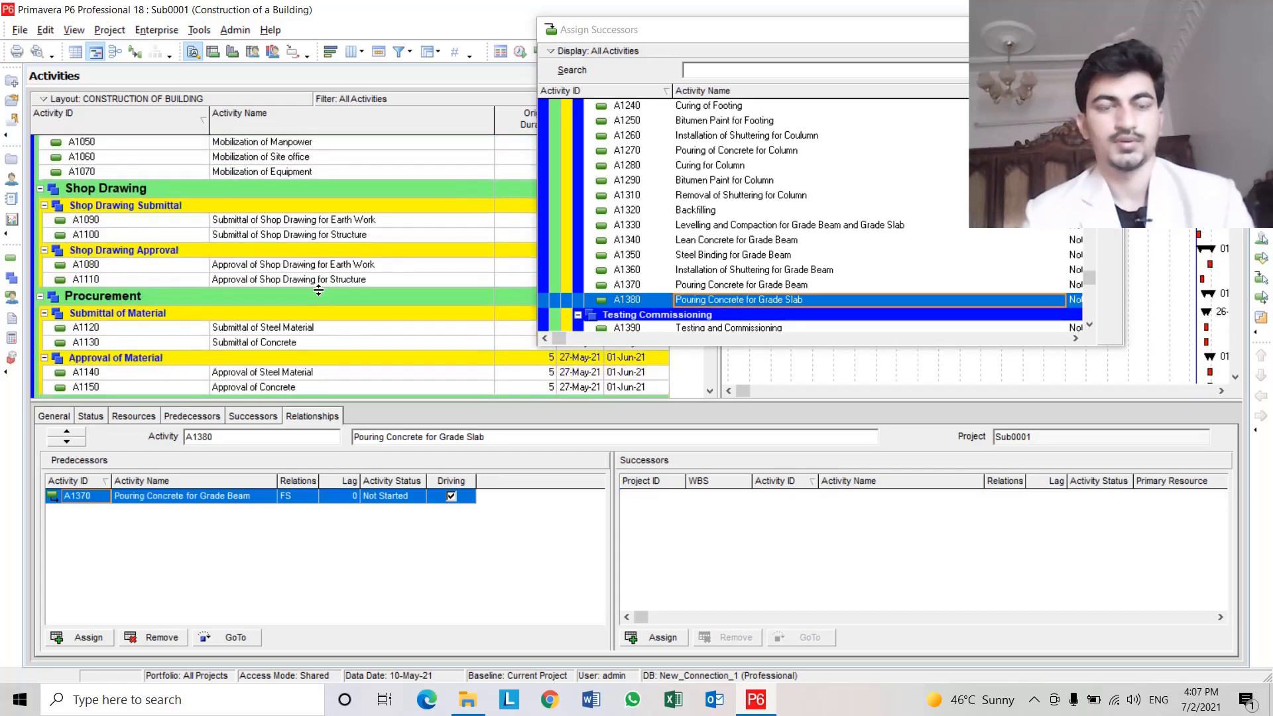
pyautogui.scroll(-2, 319, 289)
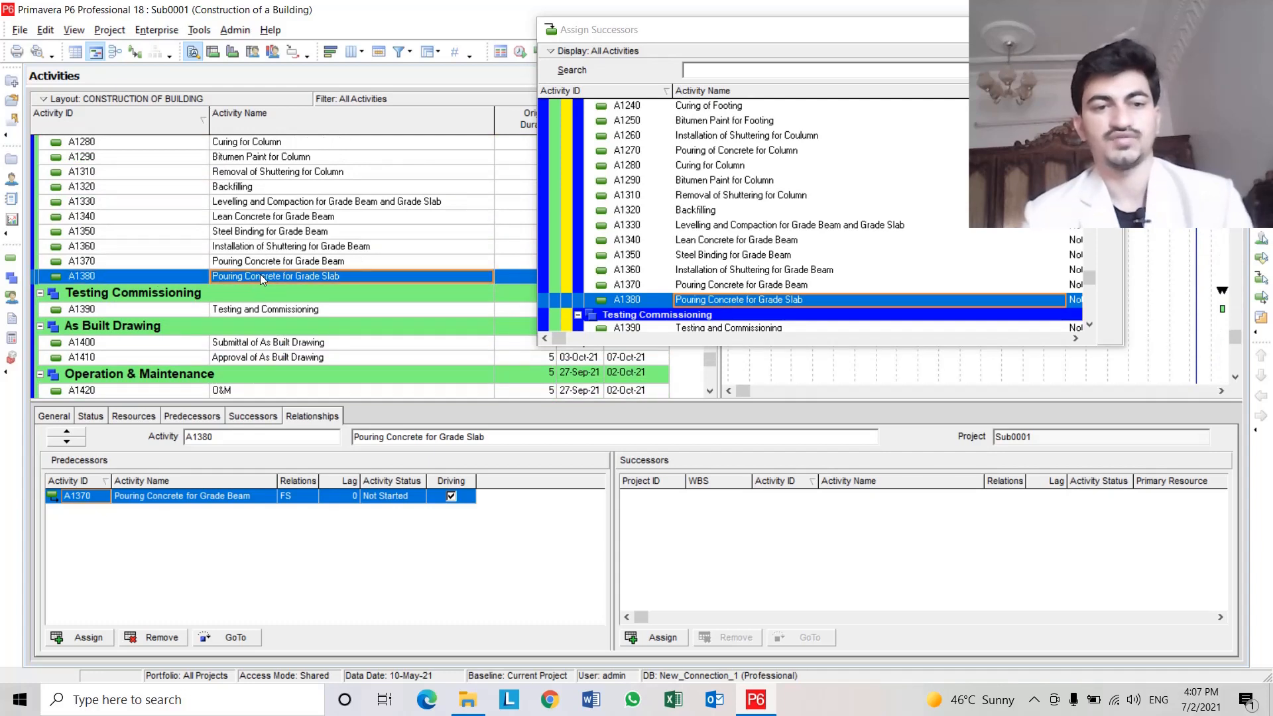
pyautogui.scroll(-2, 822, 294)
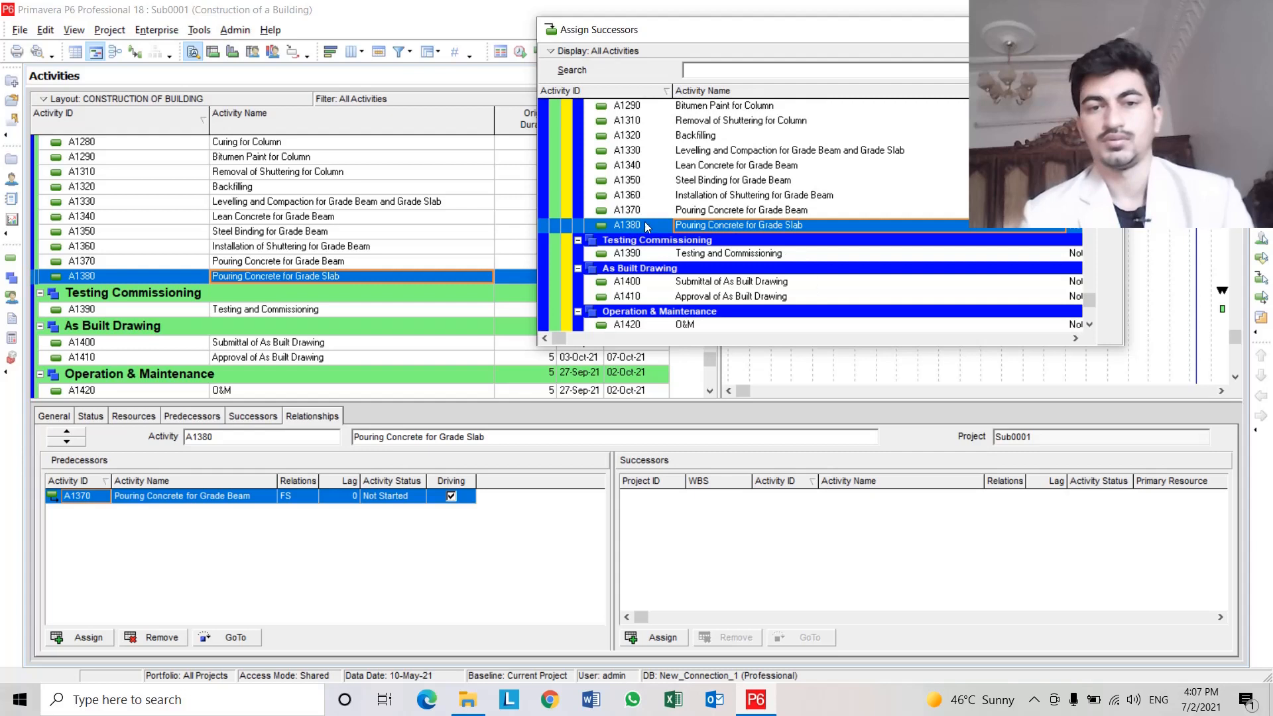
pyautogui.click(663, 224)
pyautogui.click(720, 226)
pyautogui.scroll(-1, 721, 228)
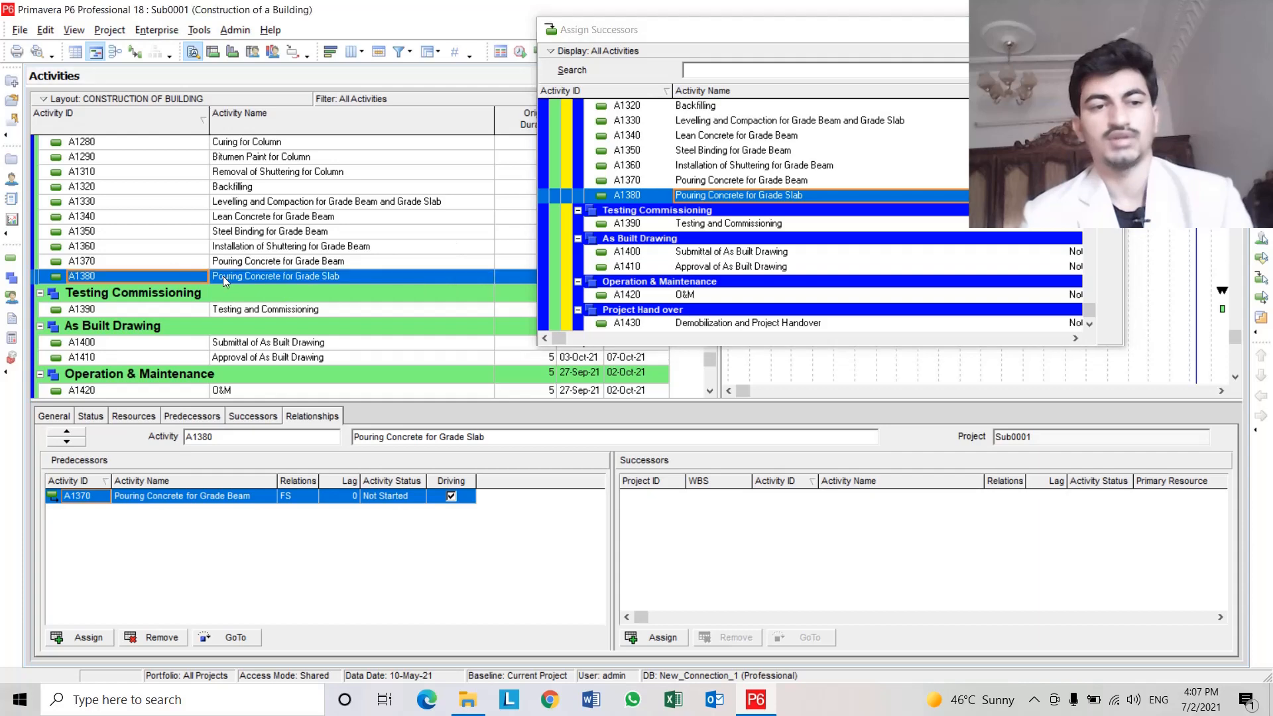
pyautogui.scroll(2, 321, 280)
pyautogui.scroll(5, 323, 285)
pyautogui.scroll(-5, 298, 285)
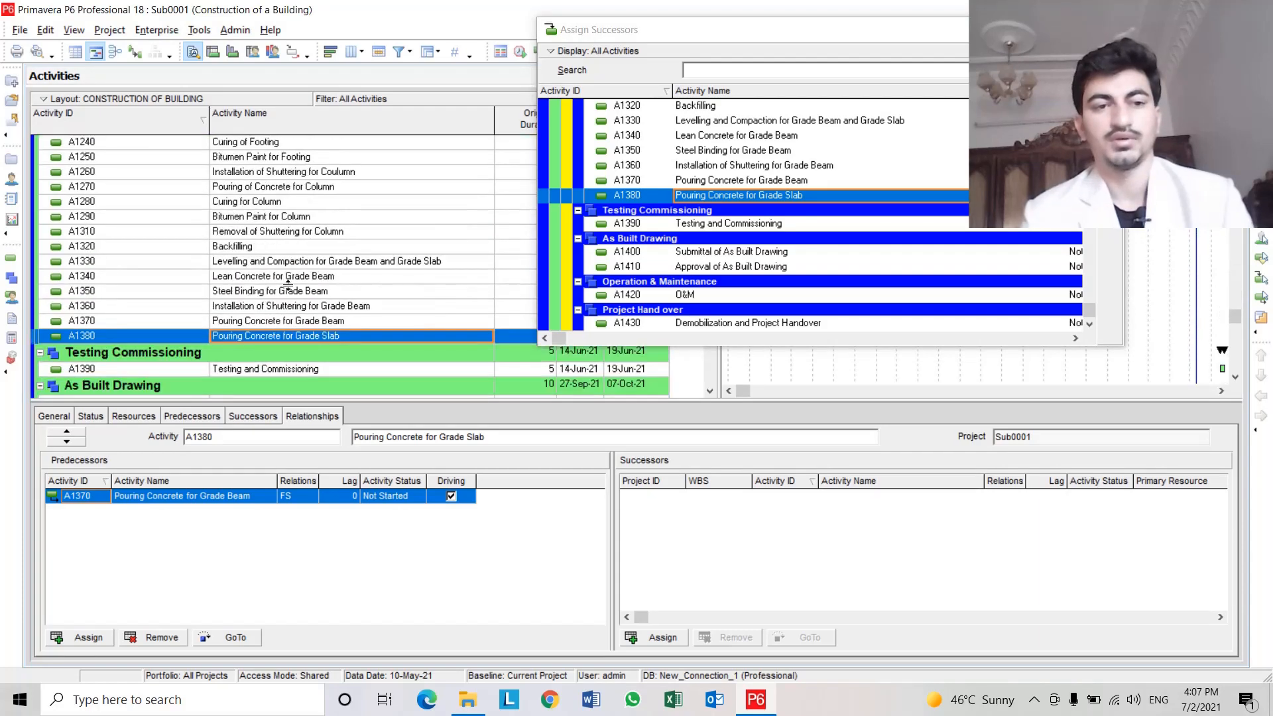
# Assign milestone A1020 Completion of Construction Work as the successor of A1380 Pouring Concrete for Grade Slab.
pyautogui.click(180, 335)
pyautogui.click(240, 332)
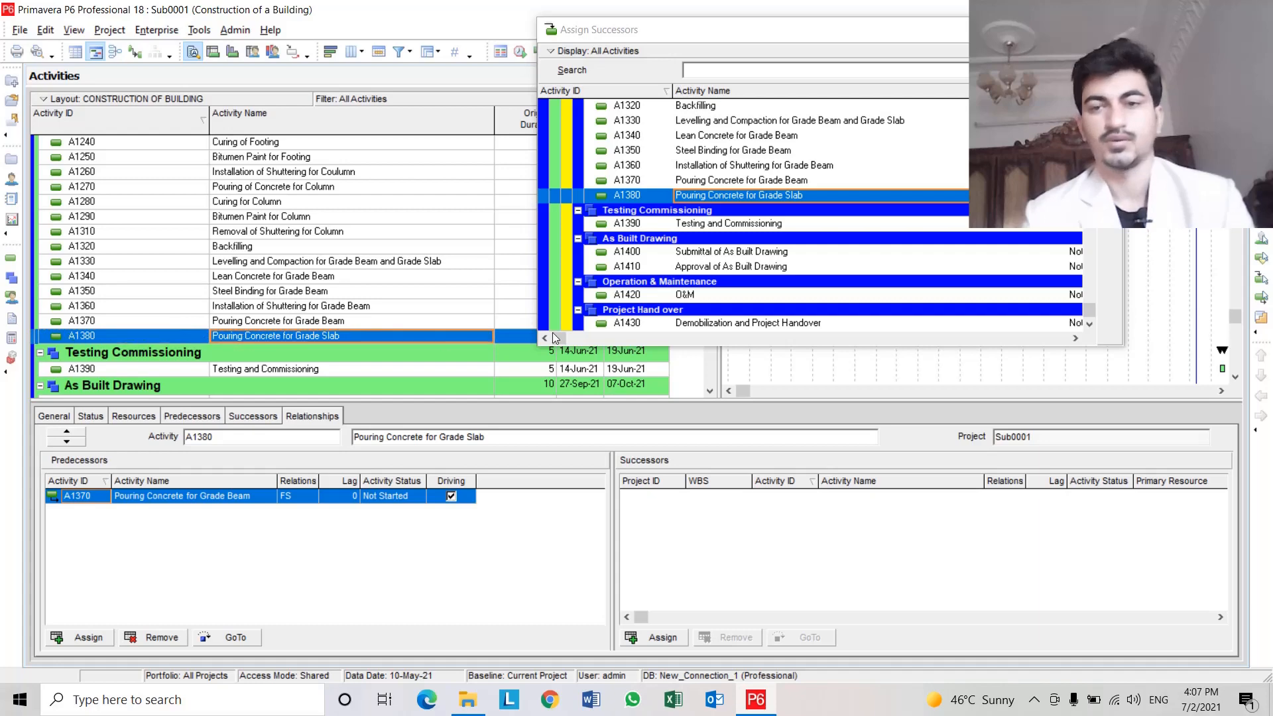
pyautogui.scroll(12, 817, 210)
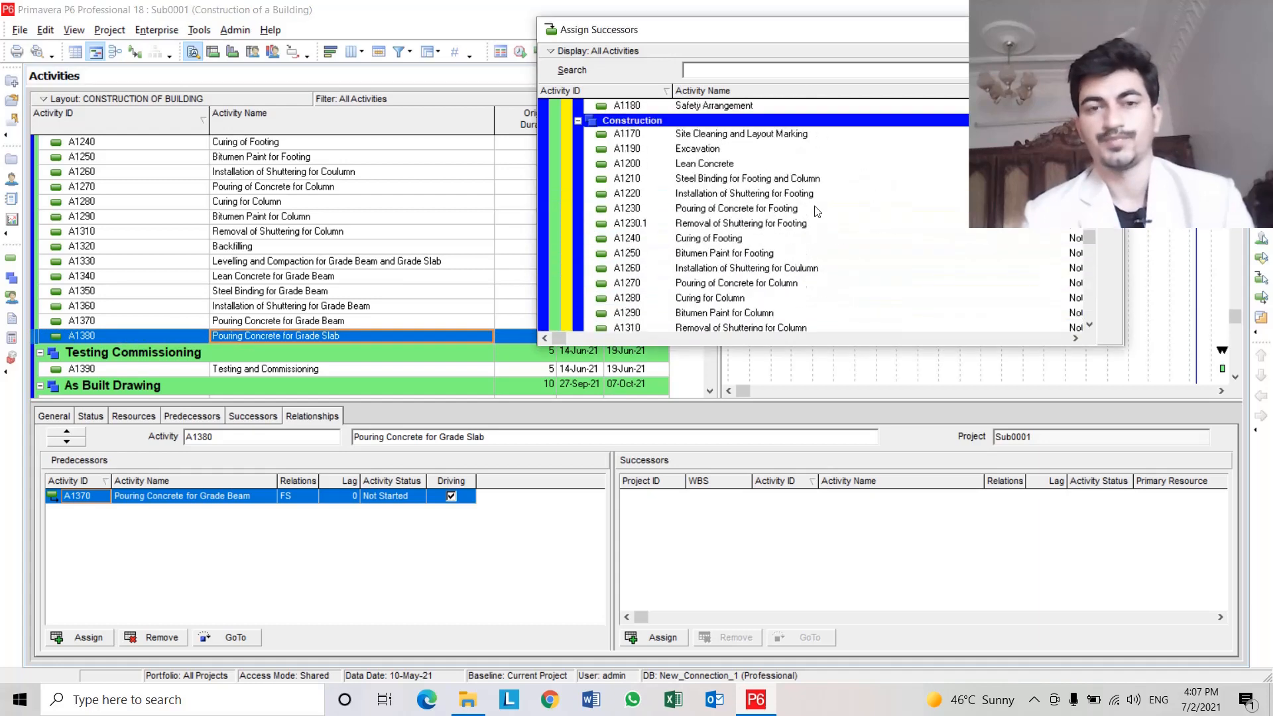
pyautogui.scroll(5, 816, 211)
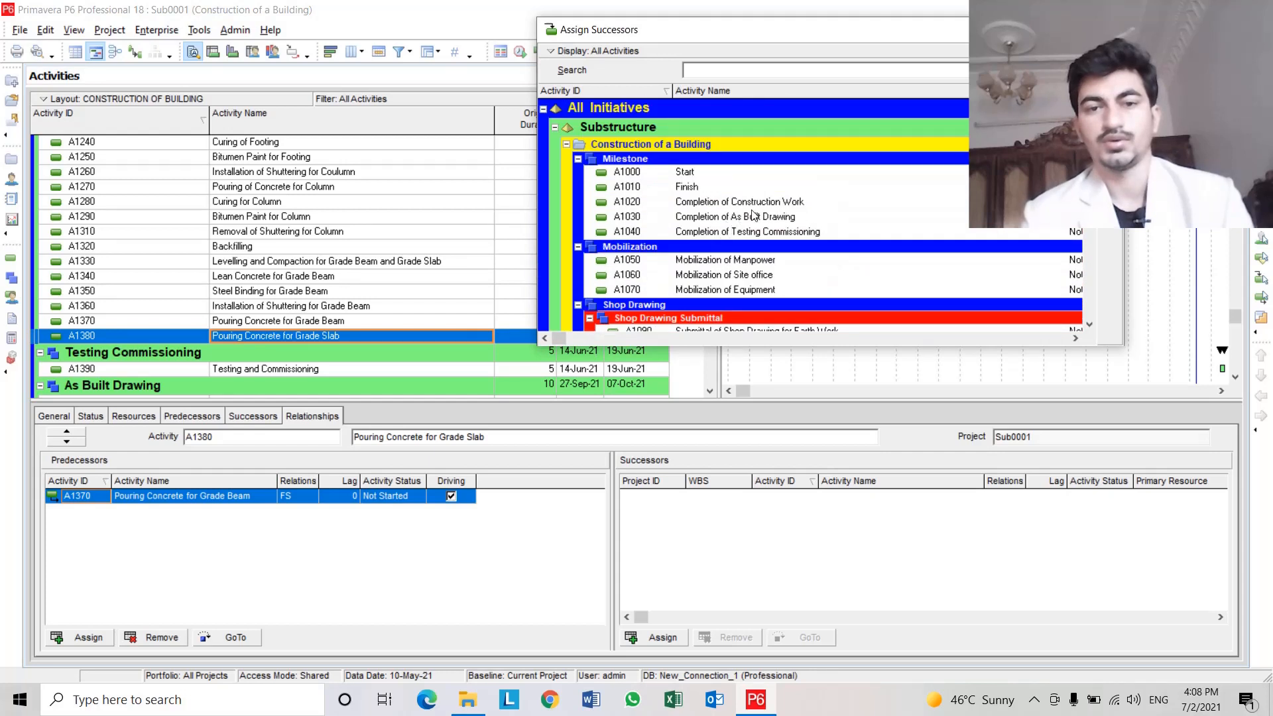
pyautogui.click(801, 203)
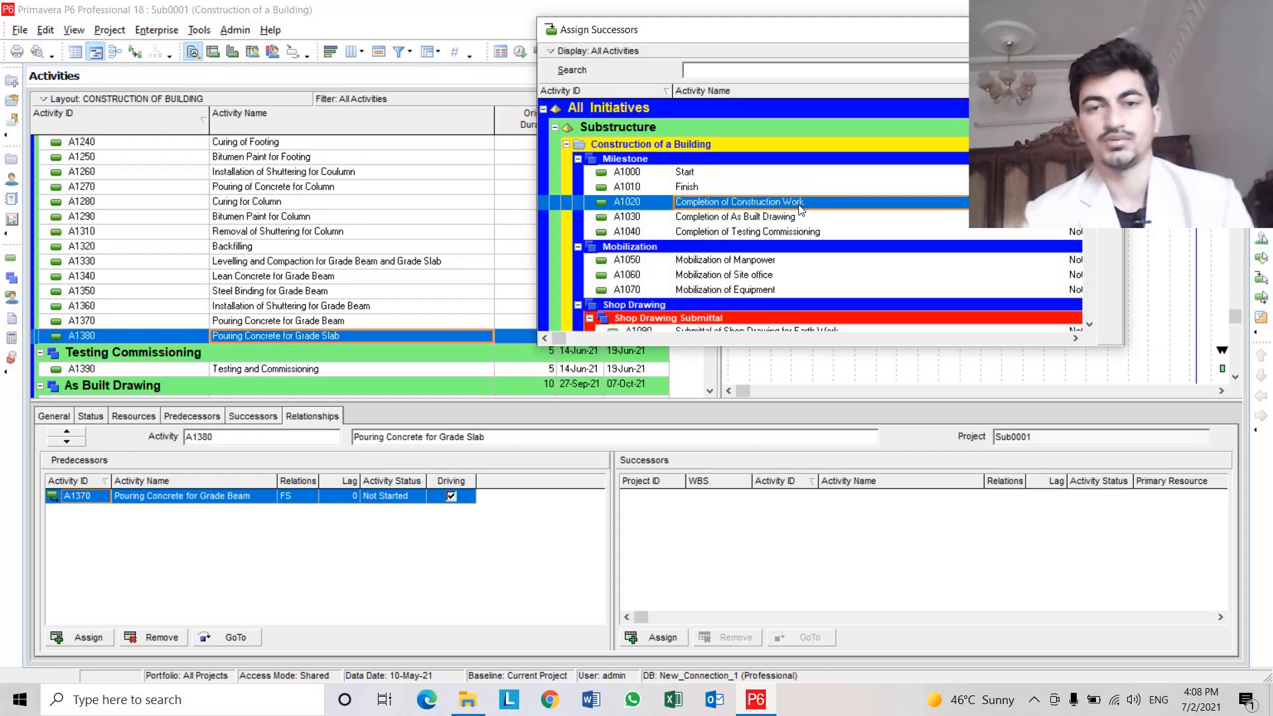
pyautogui.doubleClick(816, 203)
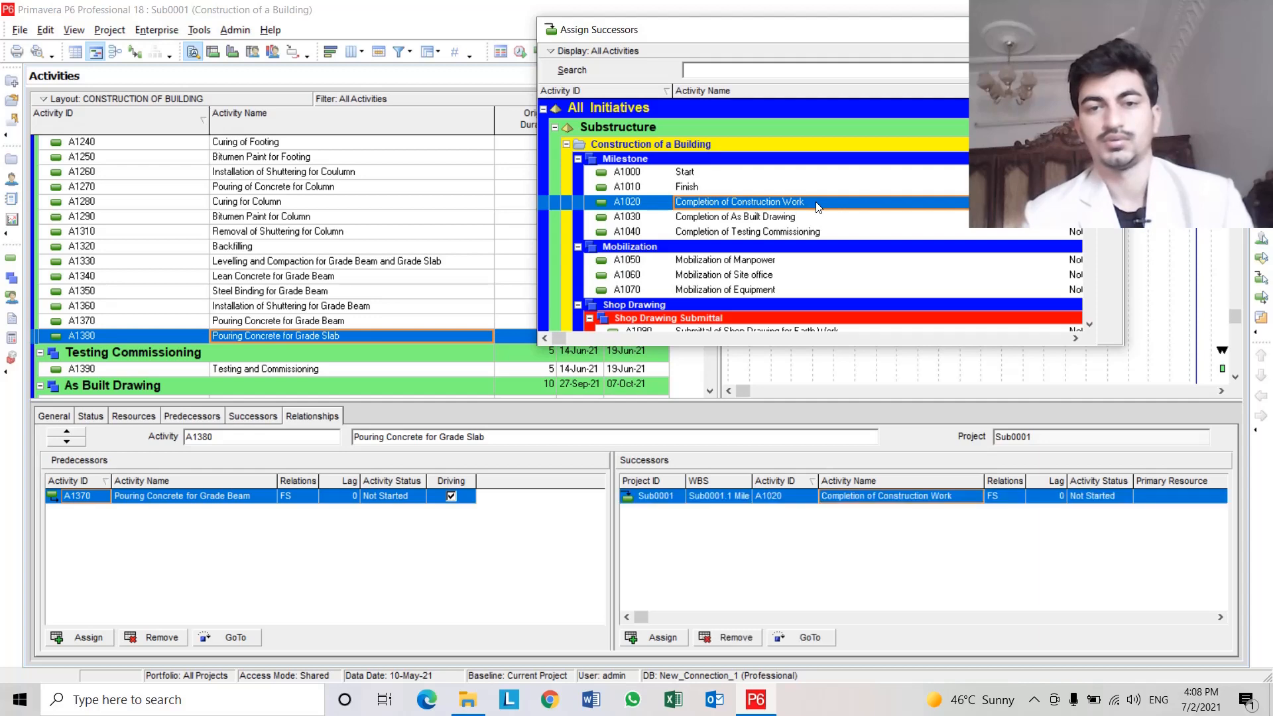
# Add A1400 Submittal of As Built Drawing as a second successor of A1380 Pouring Concrete for Grade Slab.
pyautogui.click(190, 335)
pyautogui.scroll(-3, 252, 332)
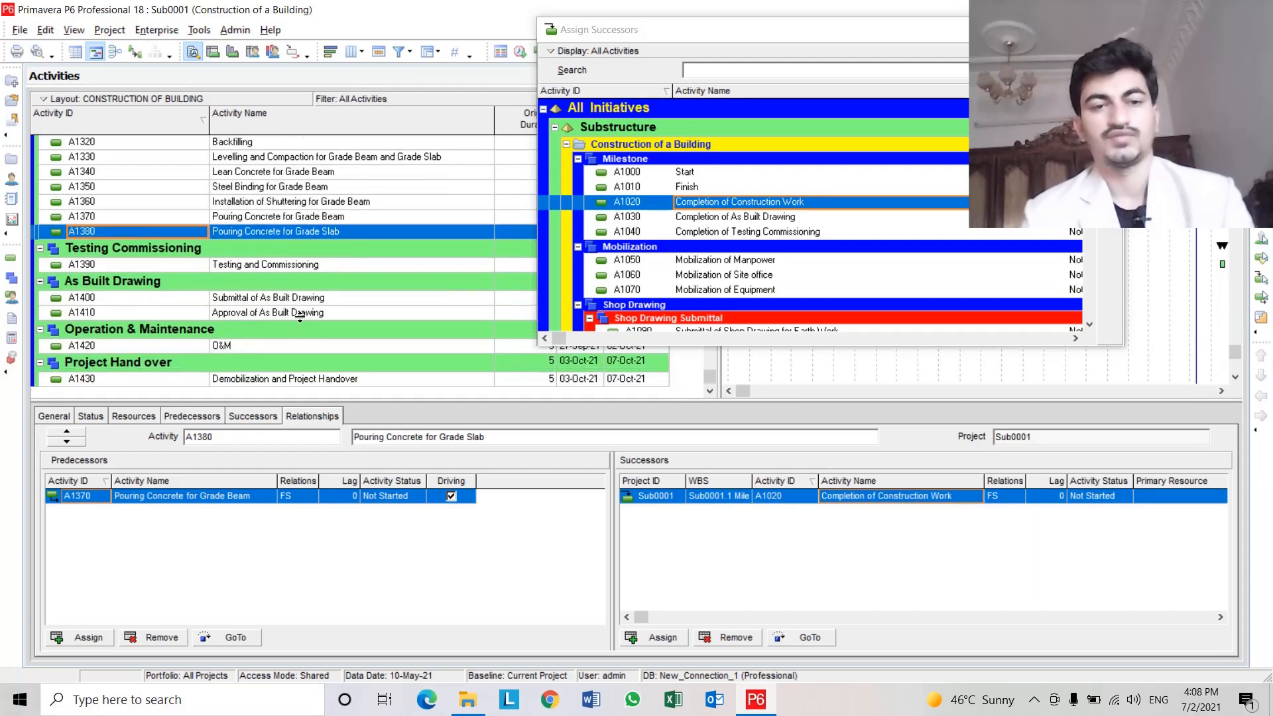
pyautogui.click(757, 292)
pyautogui.scroll(-15, 757, 291)
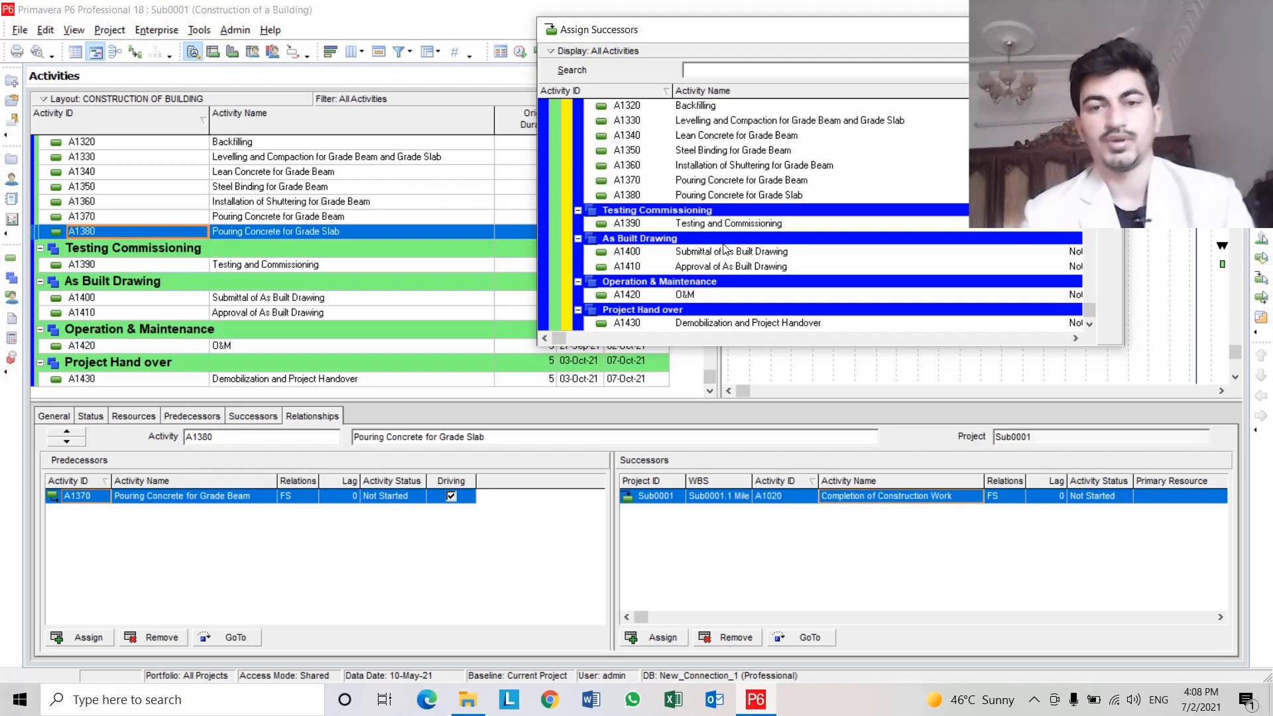
pyautogui.click(826, 252)
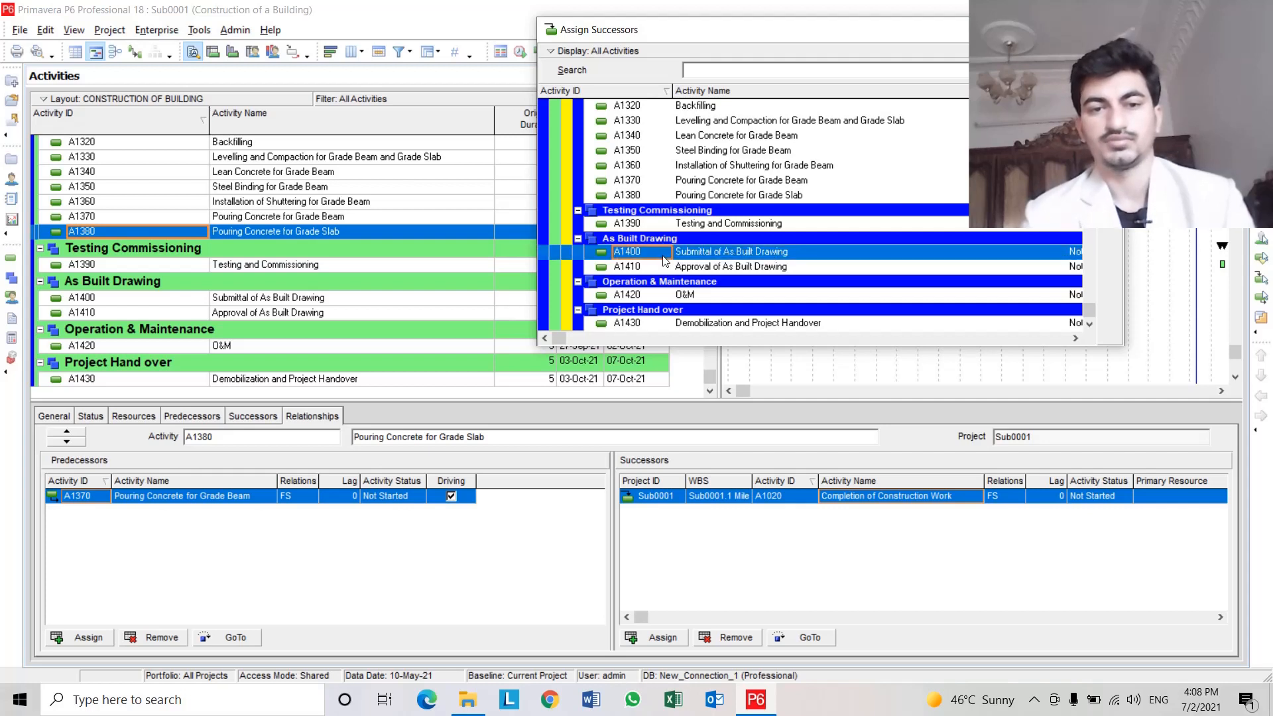
pyautogui.doubleClick(773, 253)
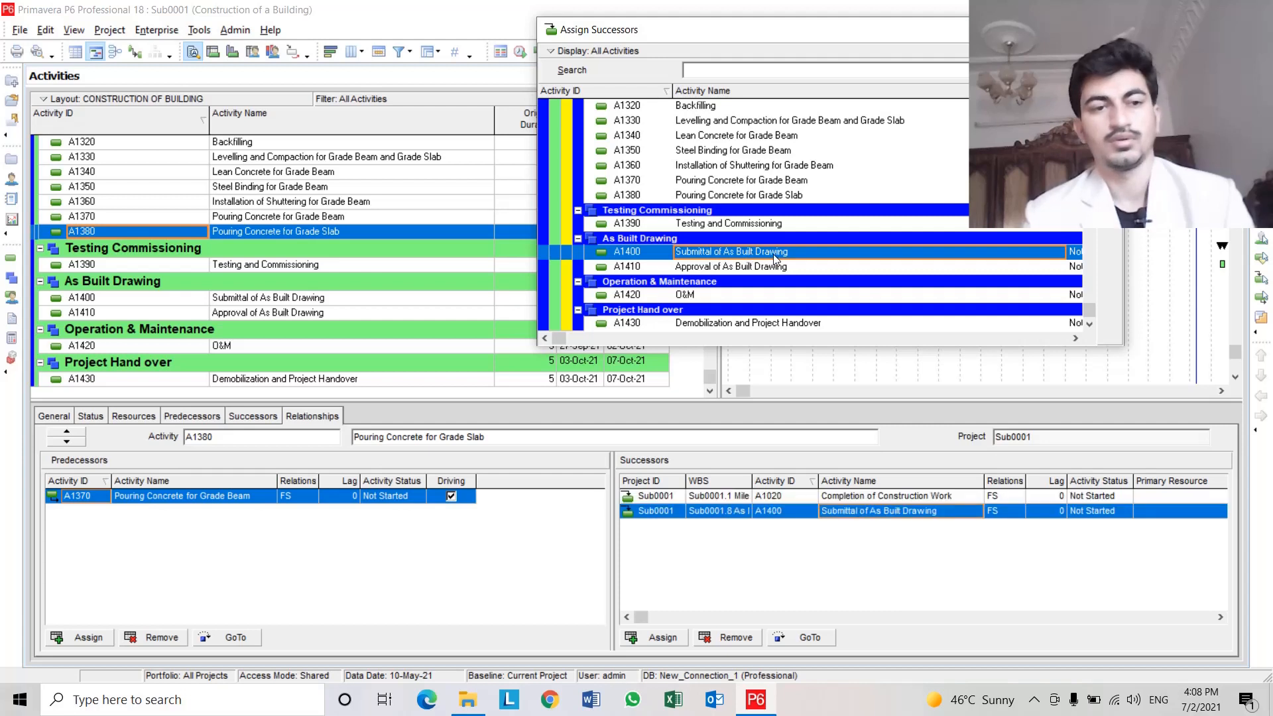
pyautogui.click(726, 295)
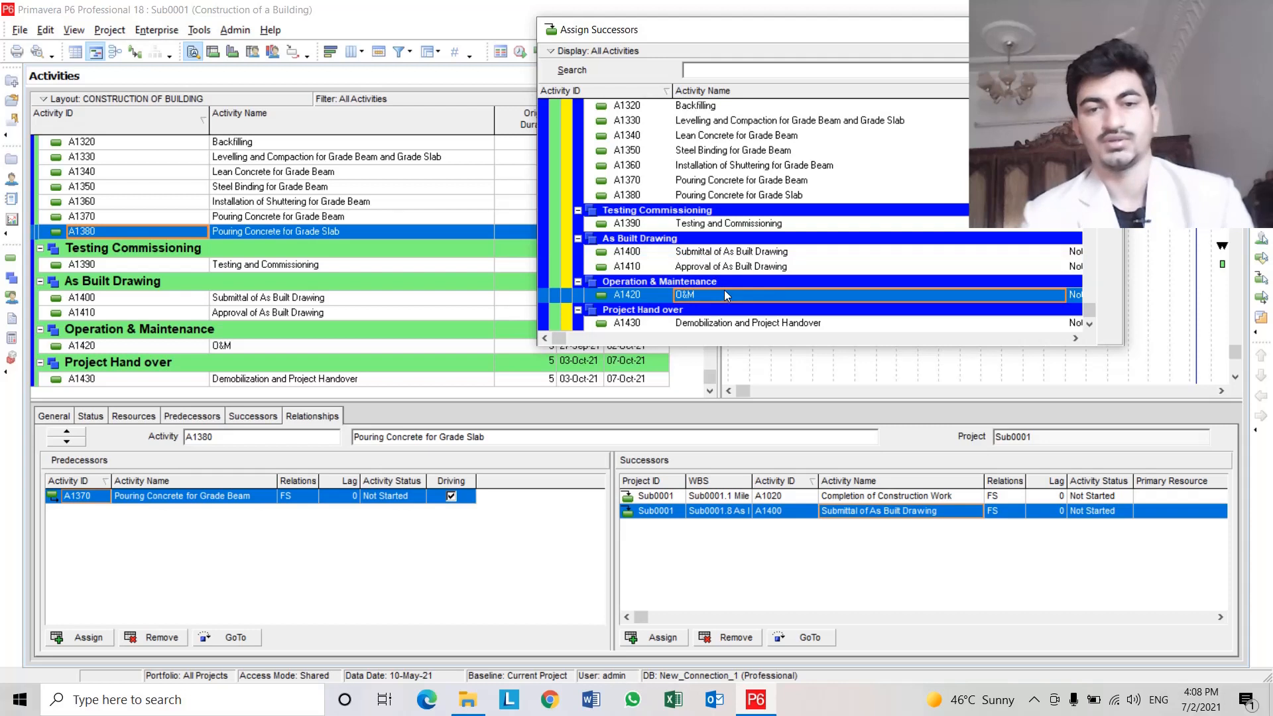
pyautogui.click(693, 285)
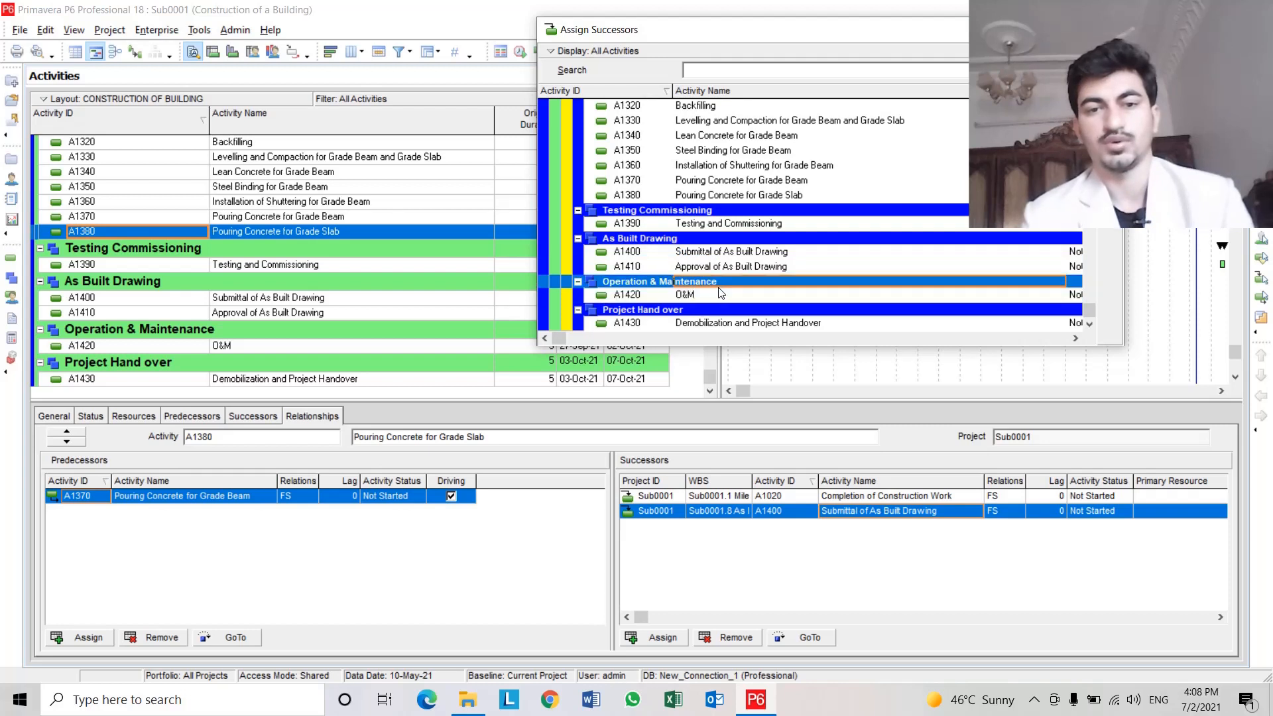
pyautogui.click(708, 298)
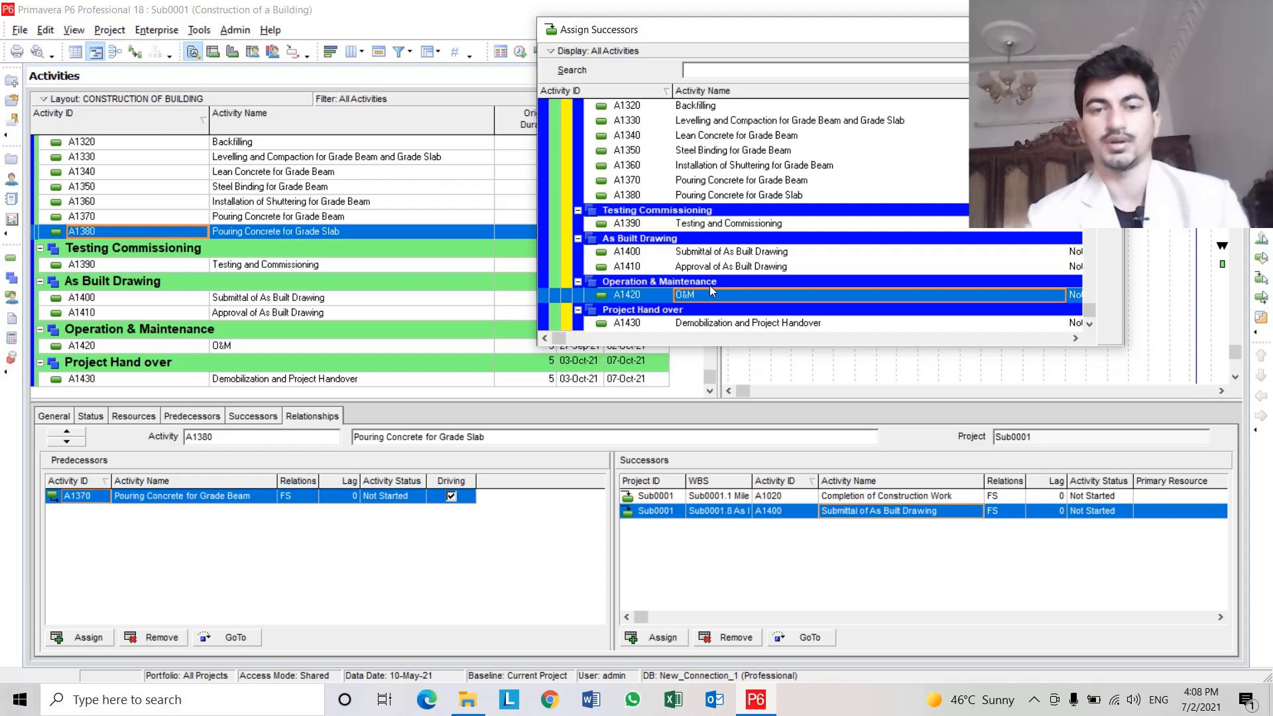
pyautogui.click(651, 297)
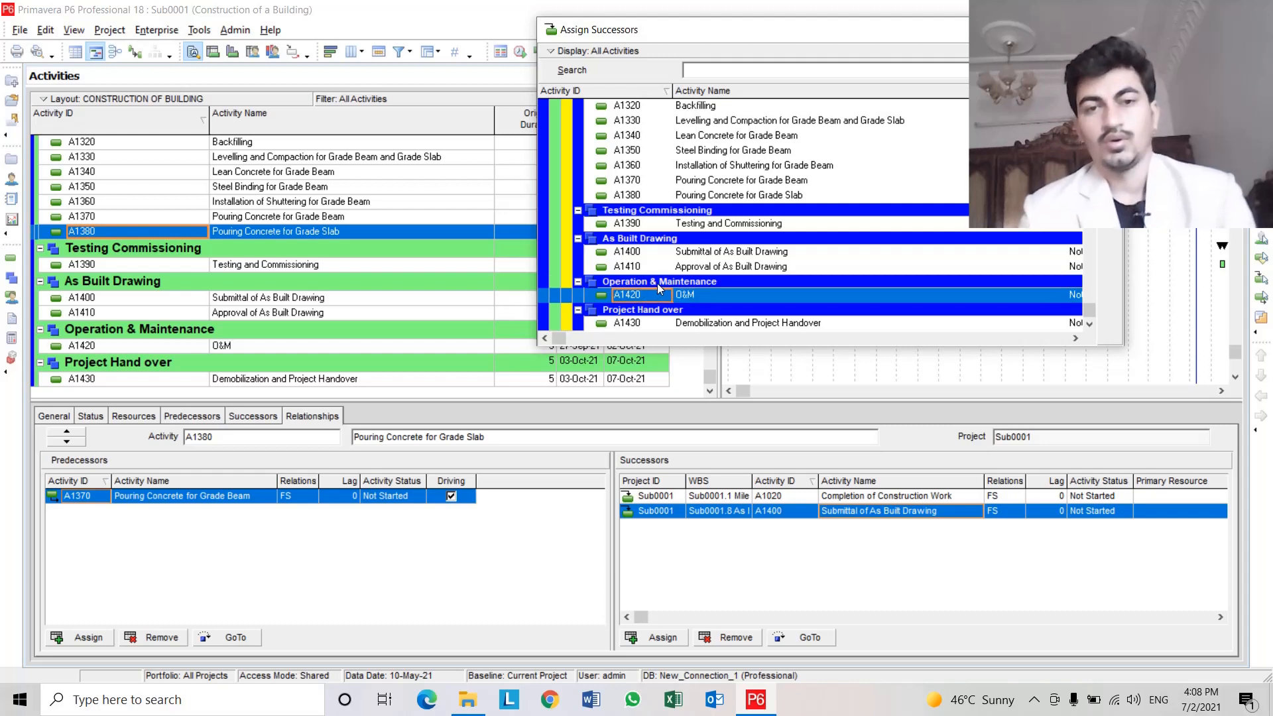
pyautogui.click(702, 292)
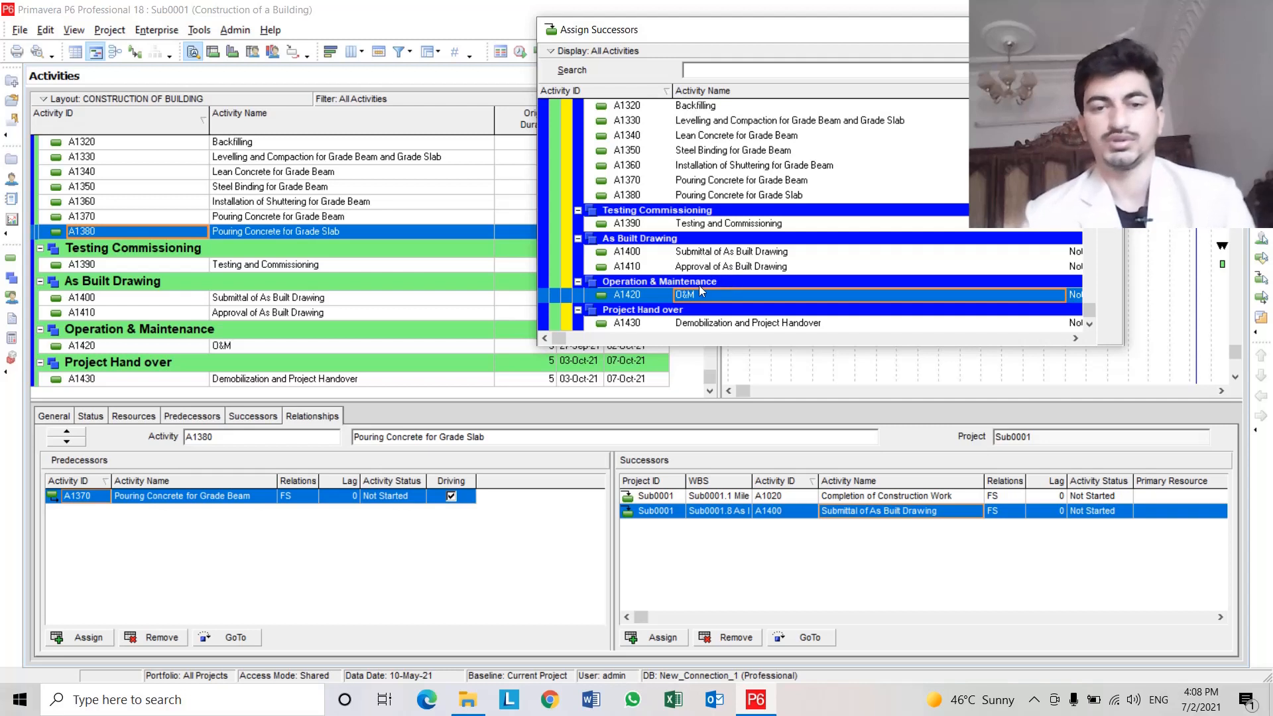
pyautogui.click(642, 293)
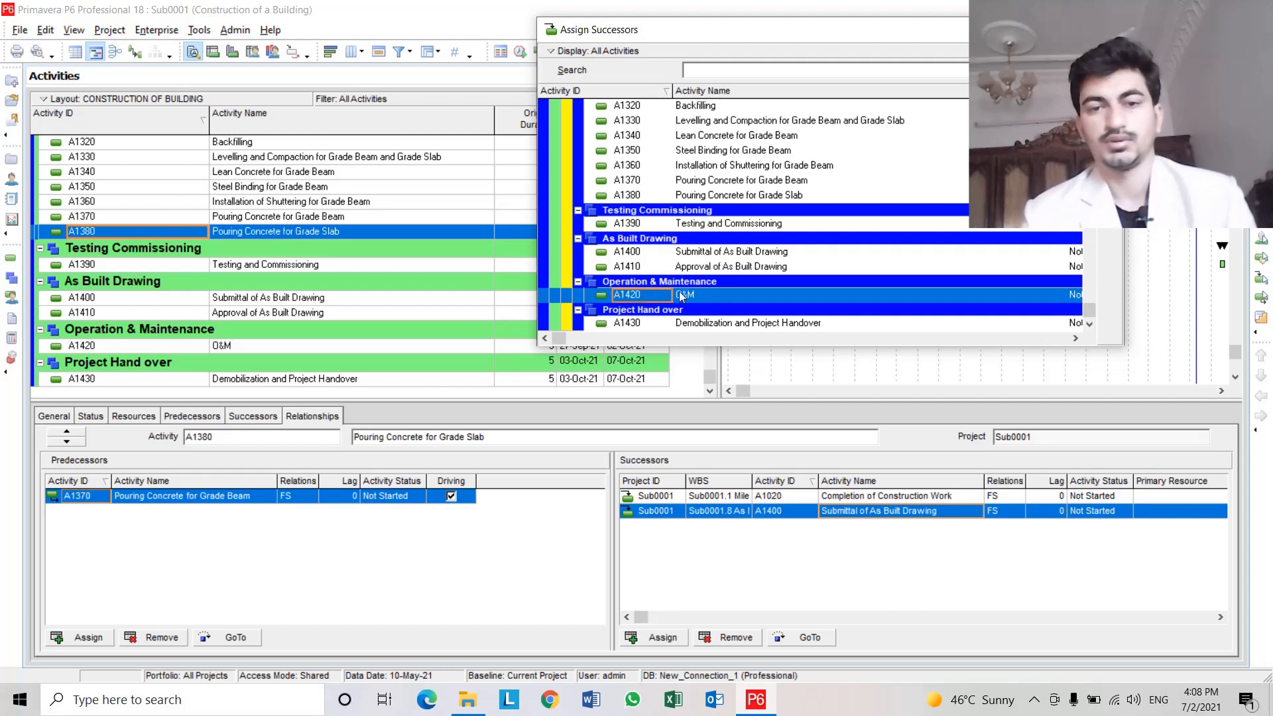
pyautogui.click(683, 296)
pyautogui.click(660, 296)
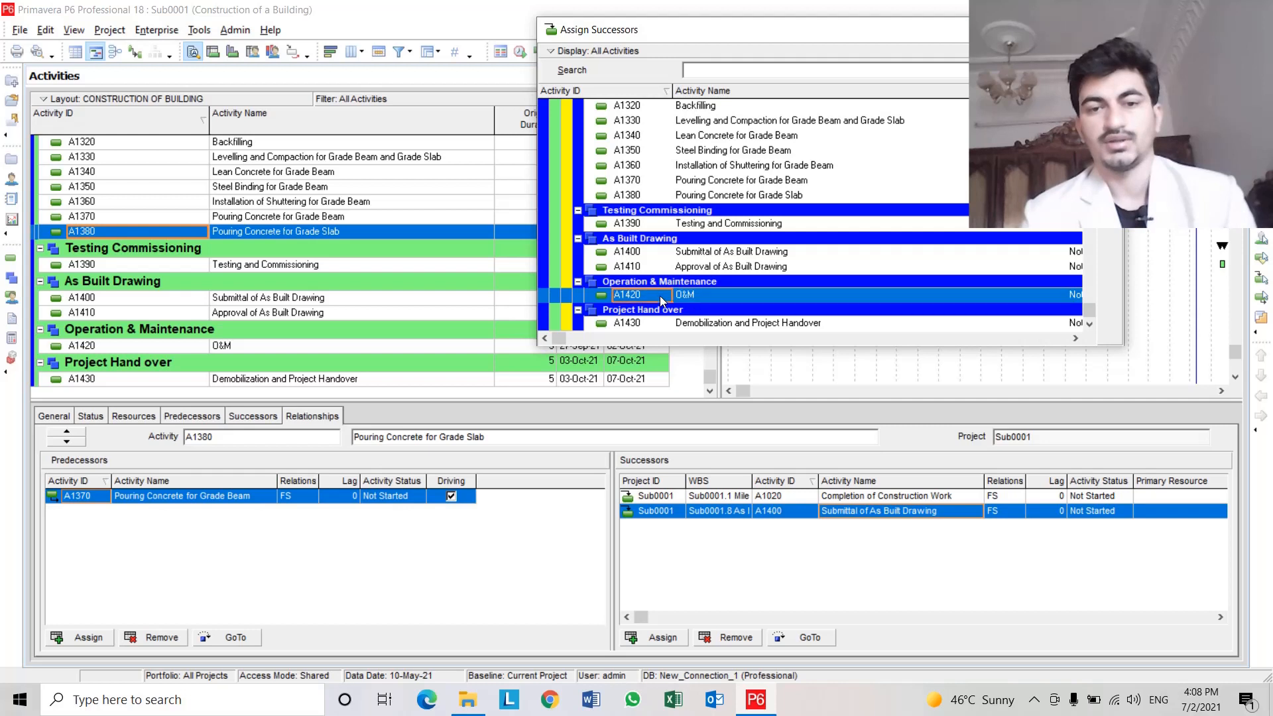
pyautogui.click(700, 292)
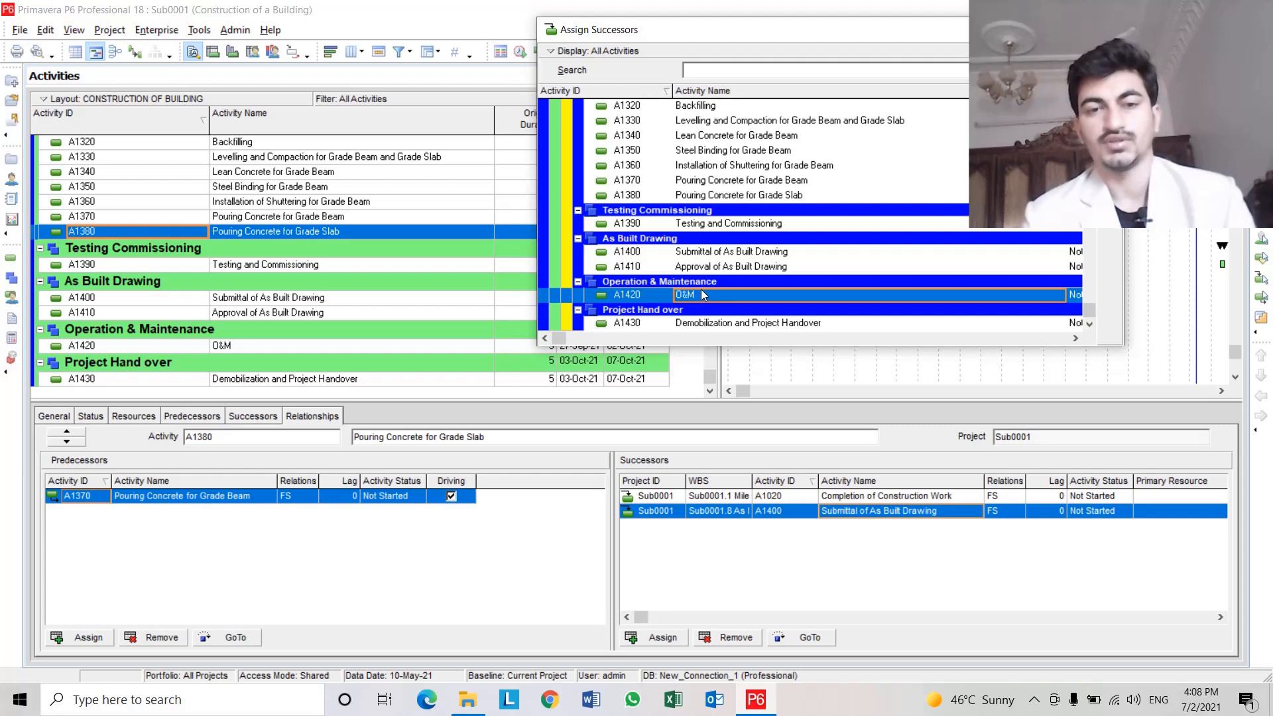
pyautogui.click(650, 291)
pyautogui.click(698, 291)
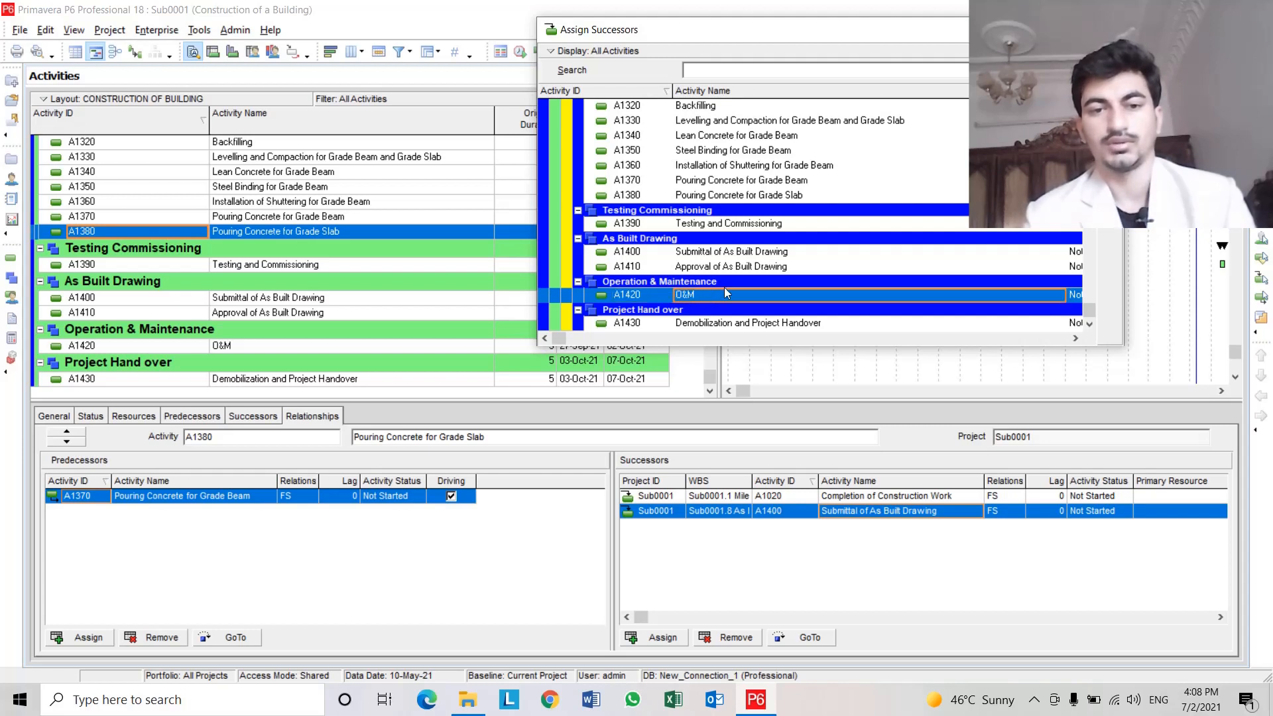
pyautogui.click(651, 295)
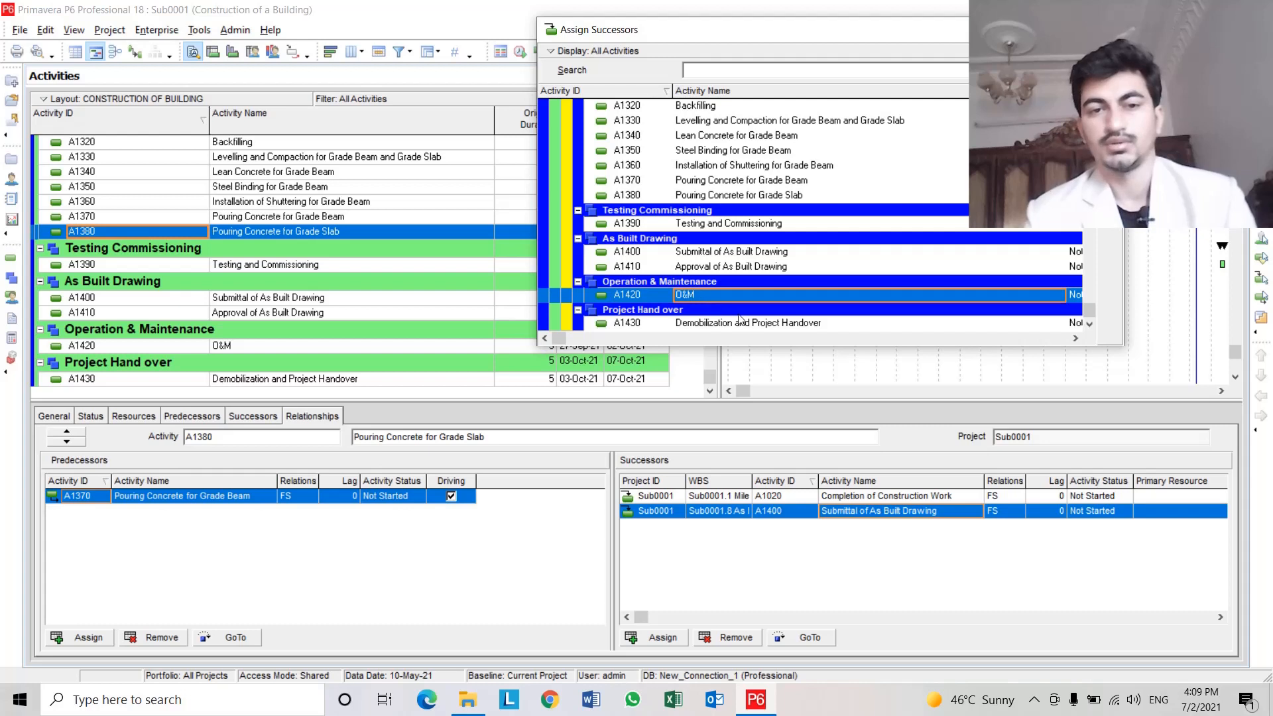
# Add A1430 Demobilization and Project Handover as a third successor of A1380 Pouring Concrete for Grade Slab.
pyautogui.click(254, 228)
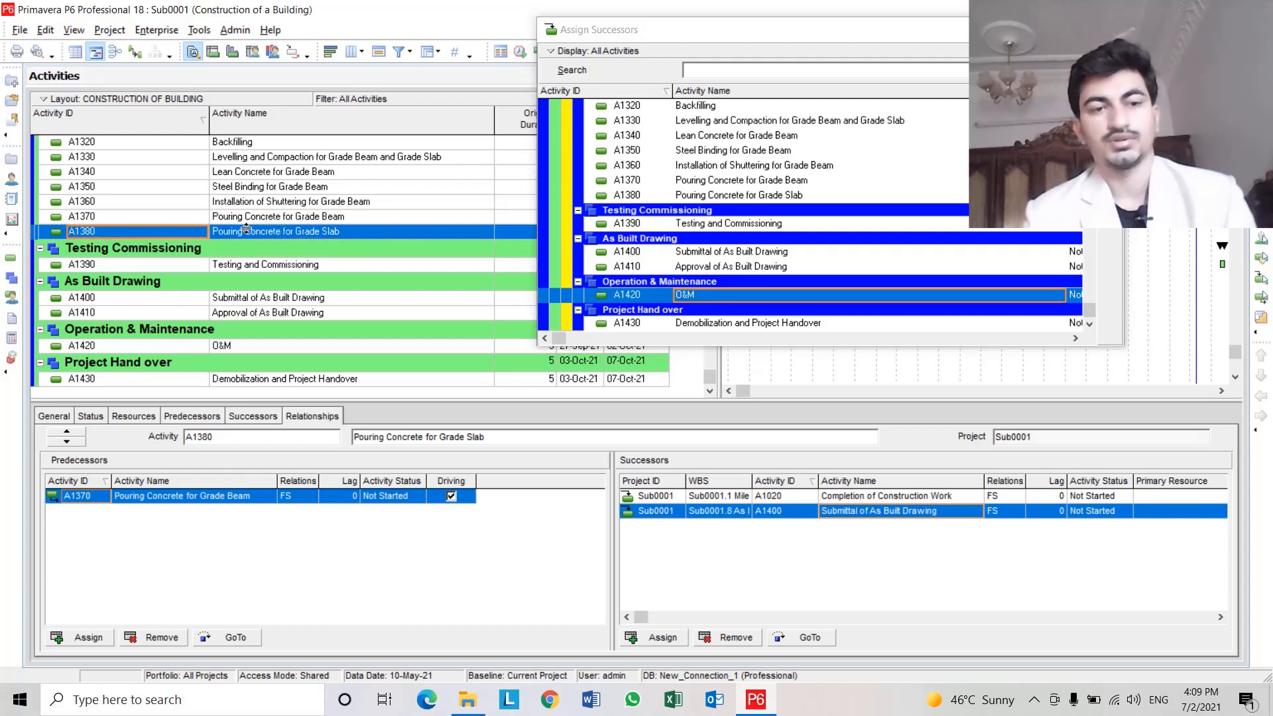
pyautogui.click(269, 230)
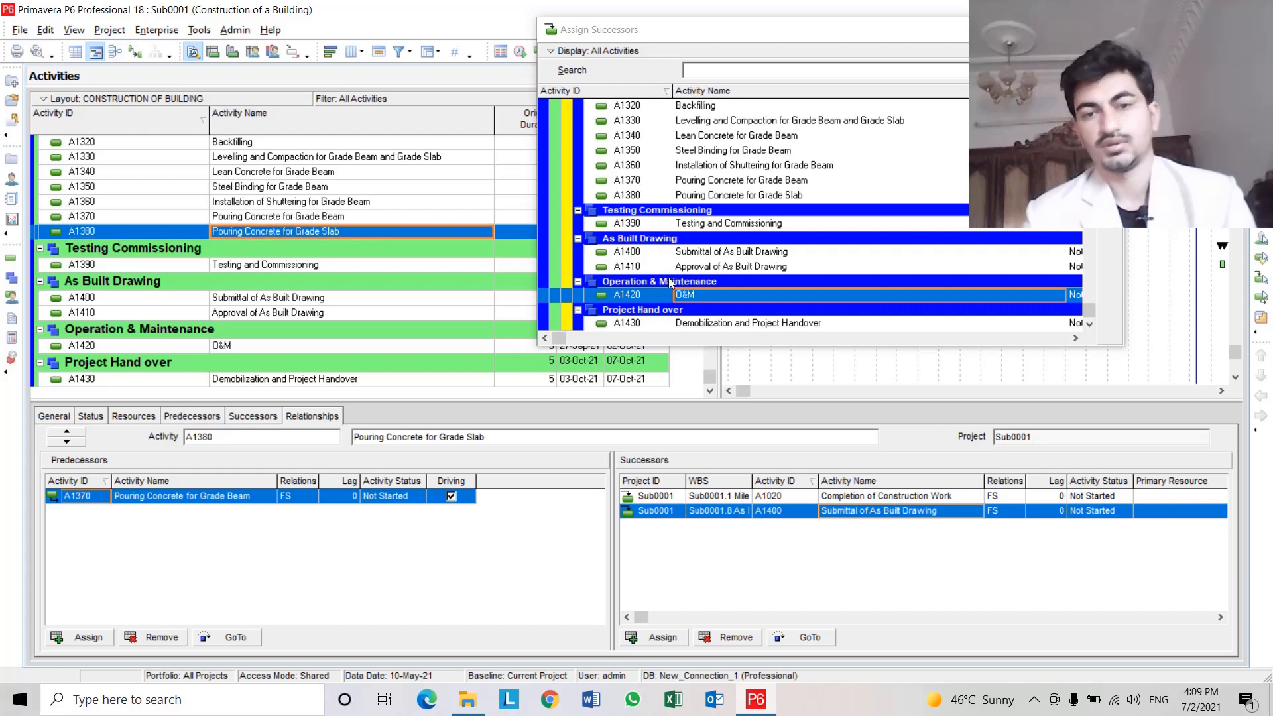
pyautogui.click(781, 294)
pyautogui.click(794, 323)
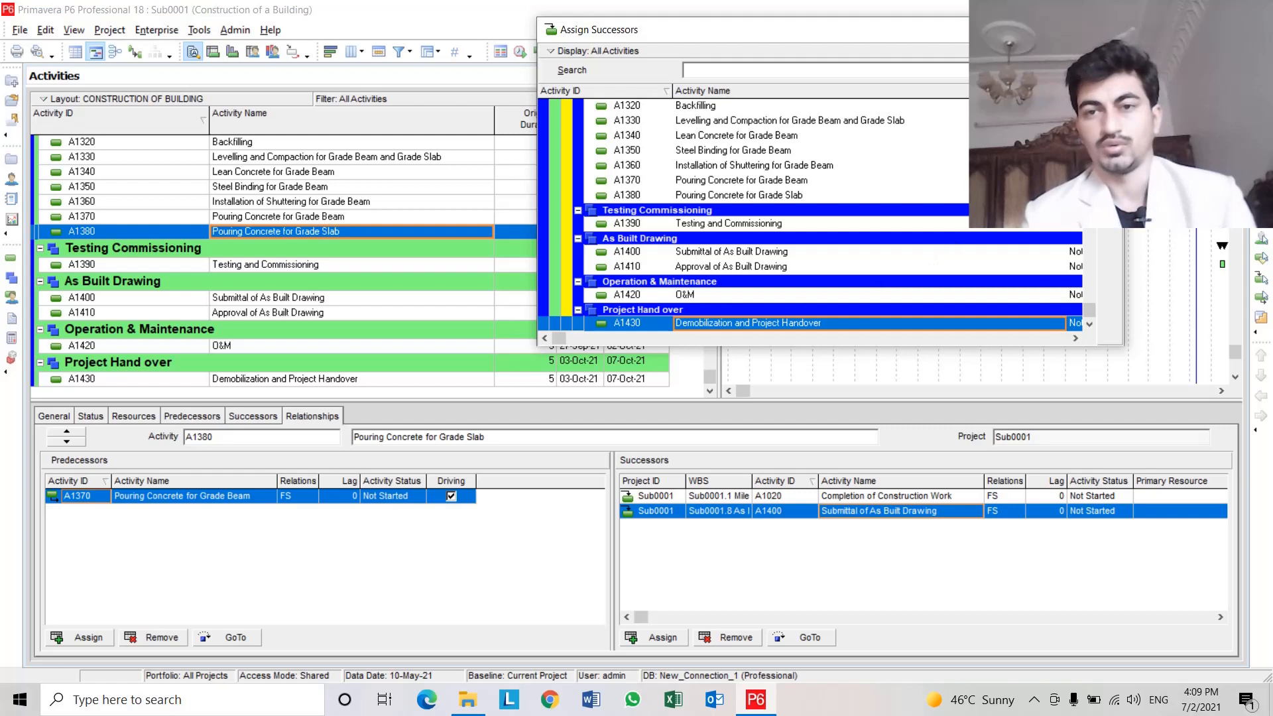
pyautogui.doubleClick(681, 325)
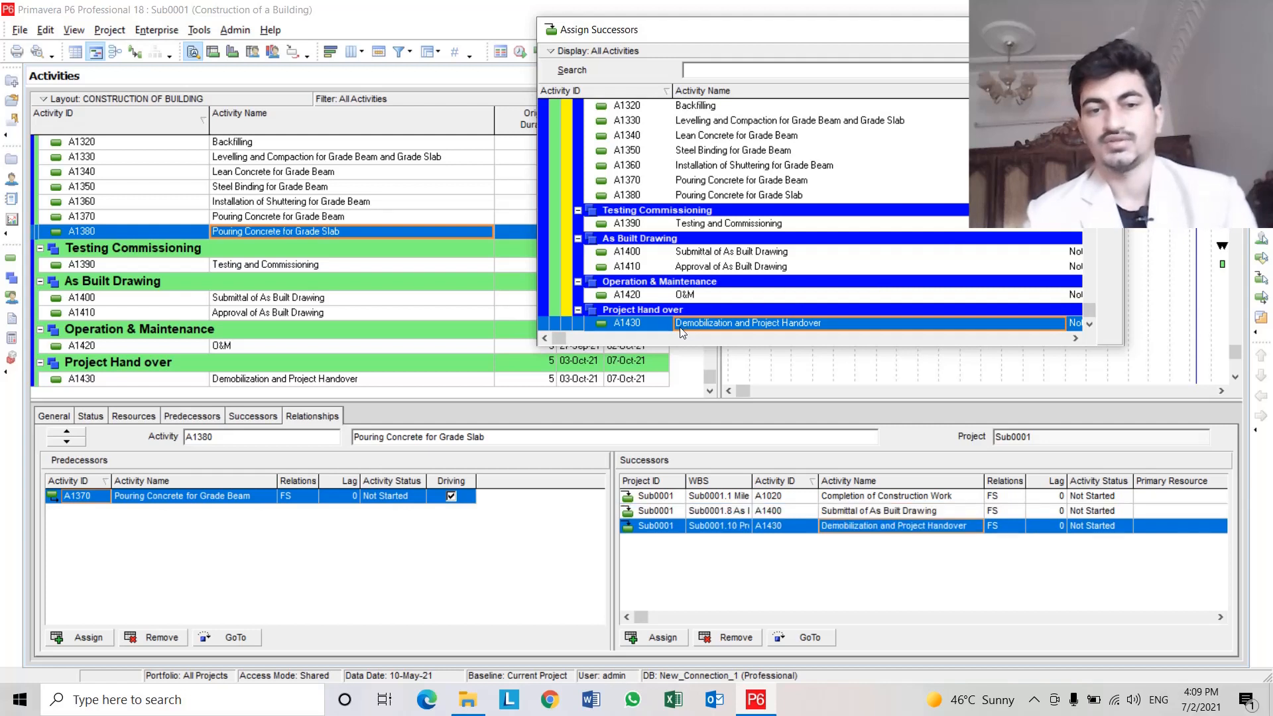
# Browse the As Built Drawing, Operation & Maintenance and Project Hand over activities in the successor list.
pyautogui.click(746, 252)
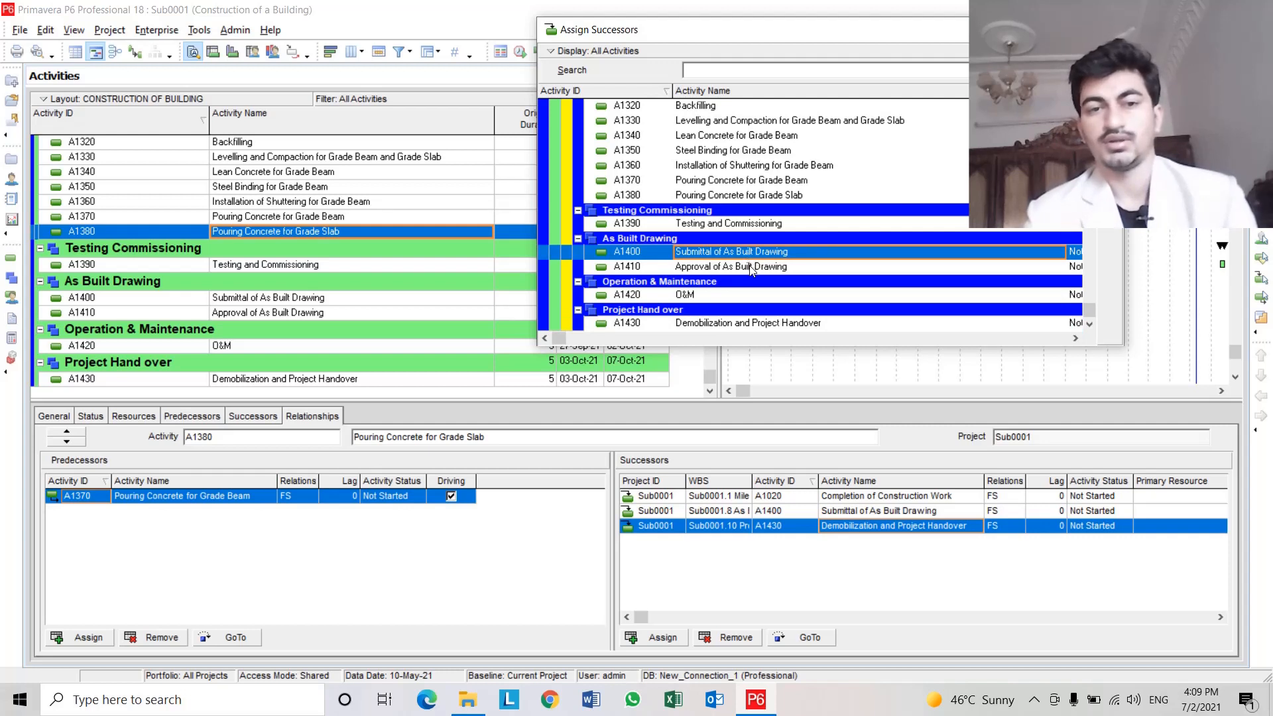
pyautogui.click(750, 265)
pyautogui.click(744, 295)
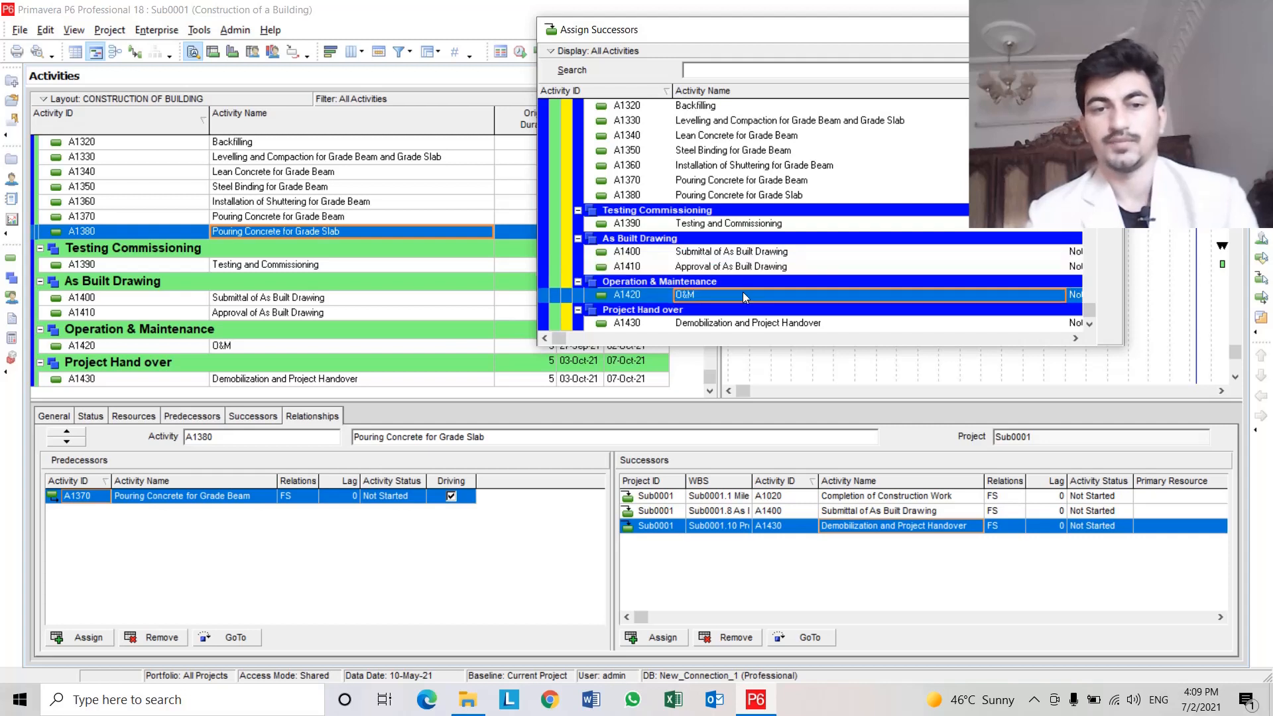
pyautogui.click(754, 251)
pyautogui.click(750, 264)
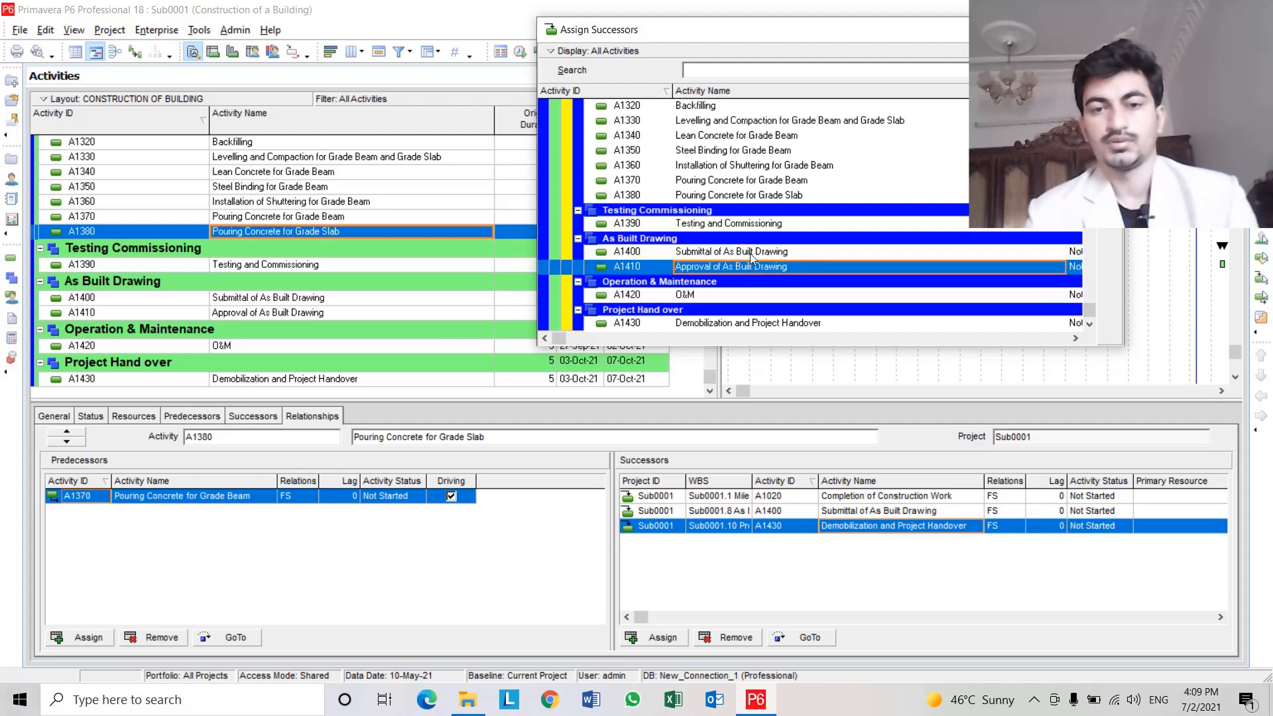
pyautogui.click(751, 252)
pyautogui.click(750, 268)
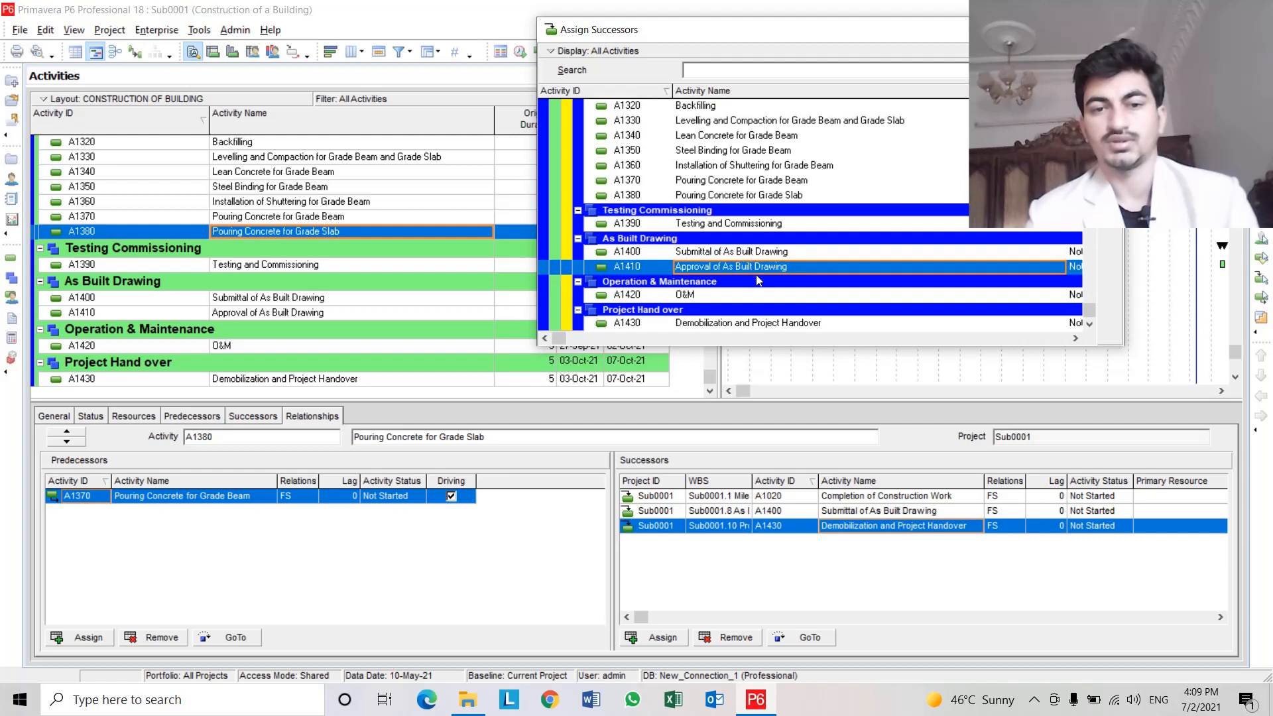
pyautogui.click(755, 325)
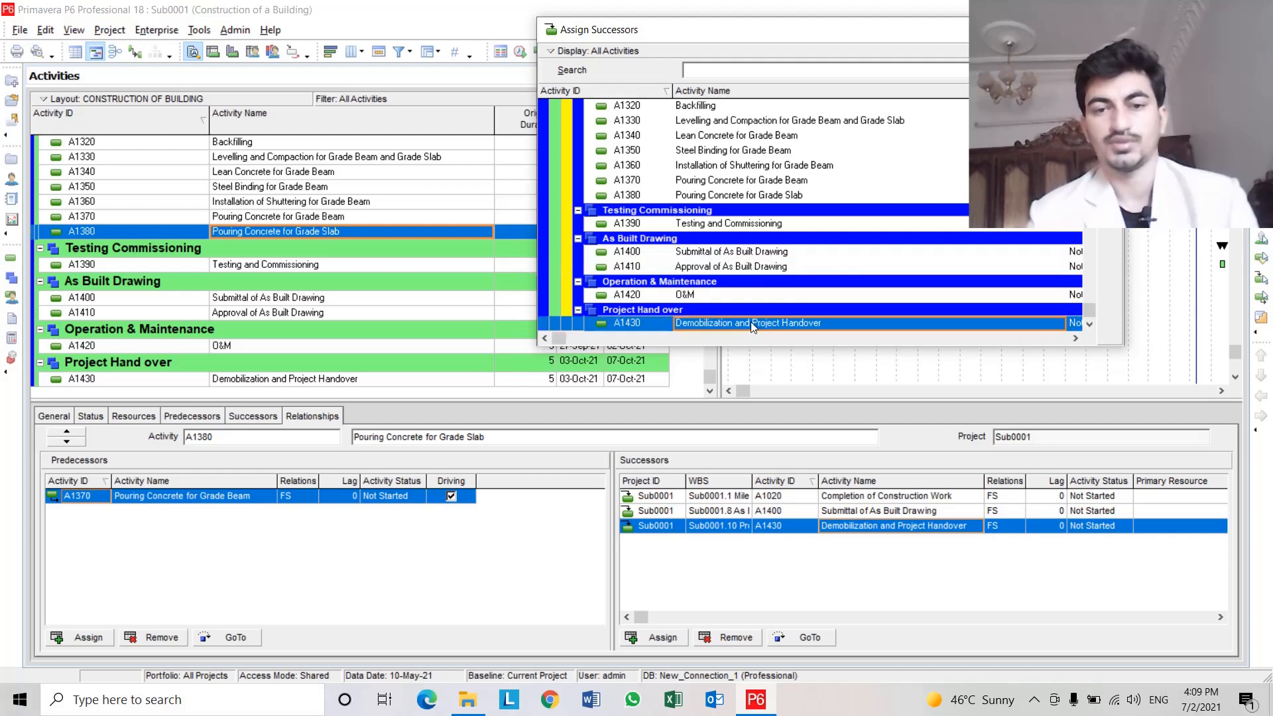
# Assign A1390 Testing and Commissioning as a successor of A1170 Site Cleaning and Layout Marking.
pyautogui.click(307, 266)
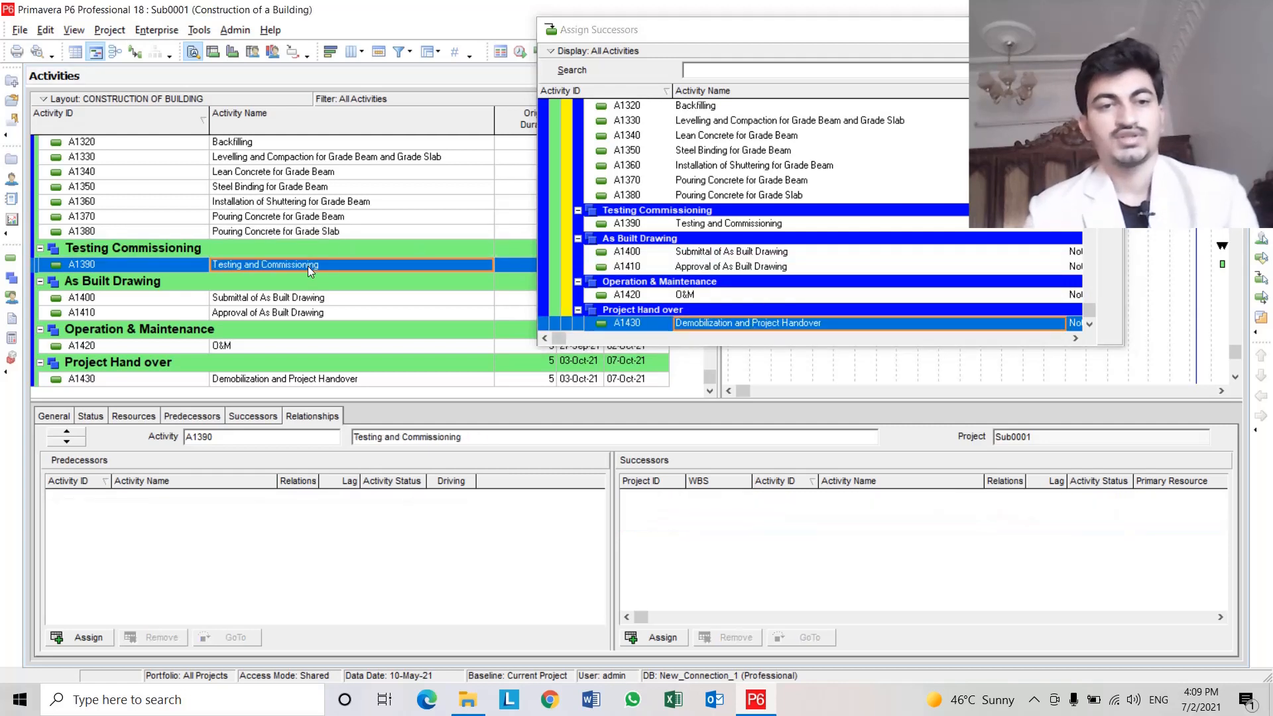
pyautogui.scroll(5, 308, 265)
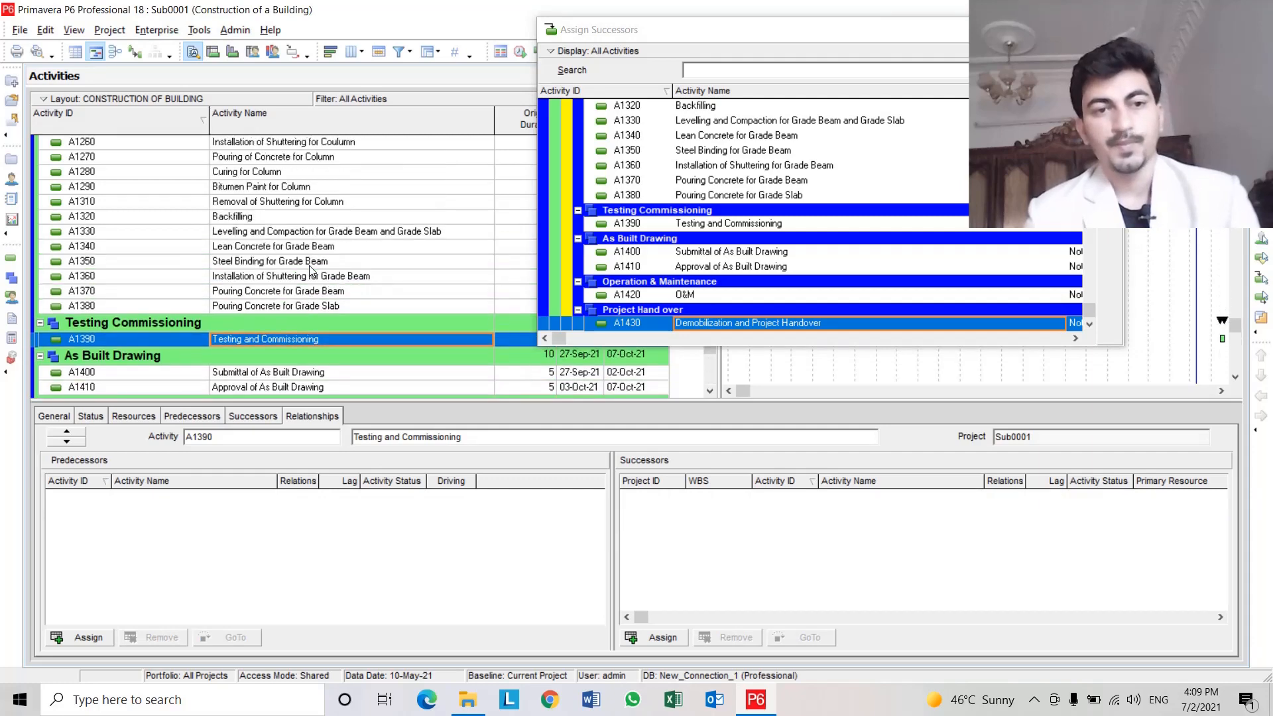
pyautogui.scroll(1, 310, 269)
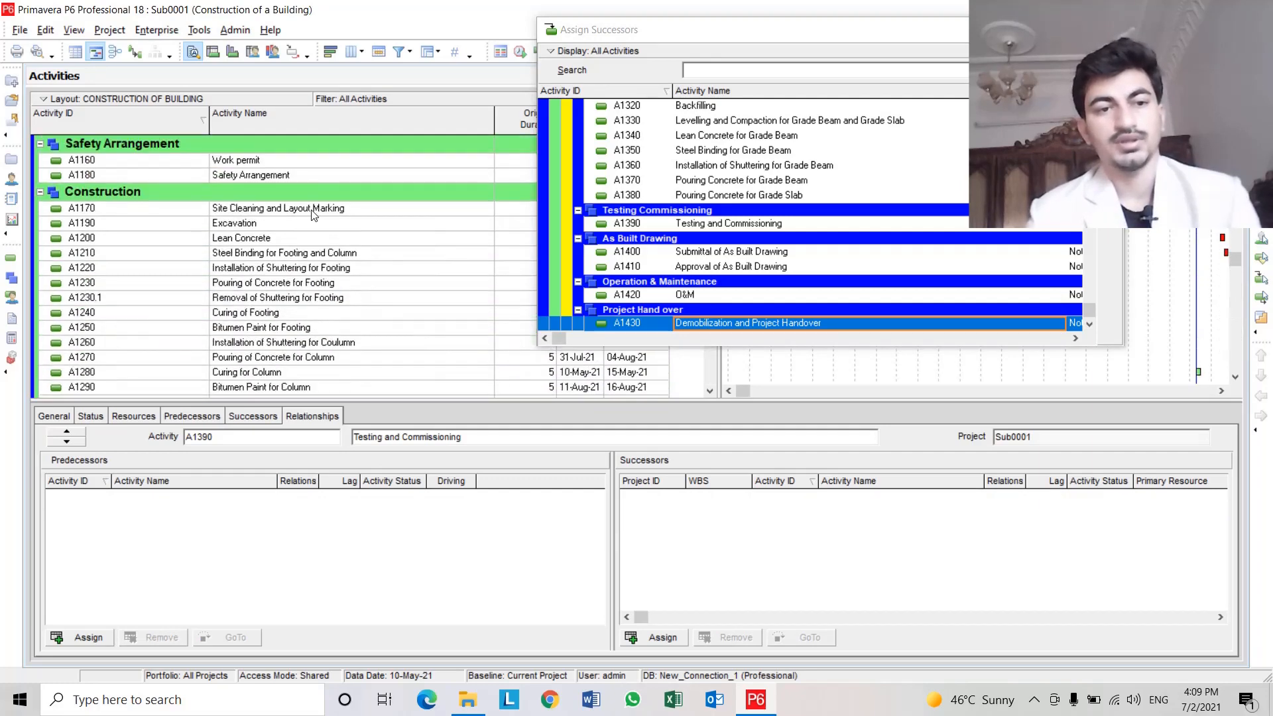
pyautogui.click(314, 210)
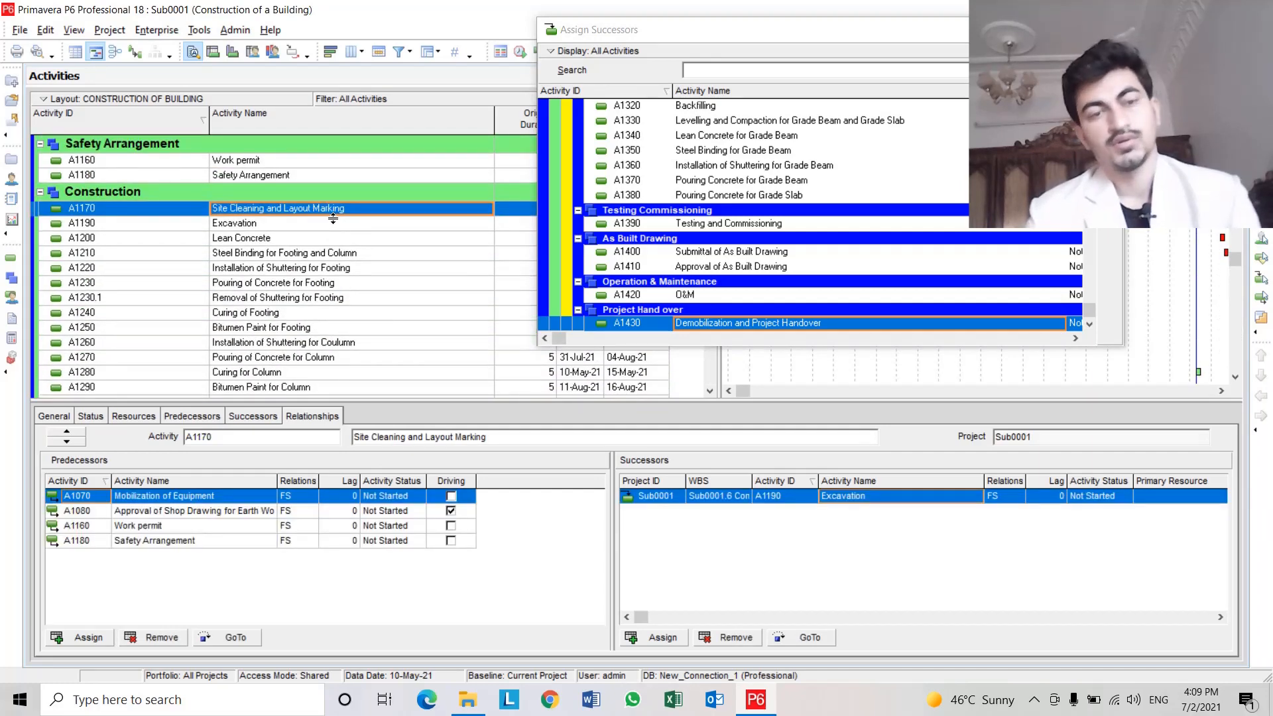
pyautogui.scroll(1, 332, 218)
pyautogui.scroll(1, 331, 219)
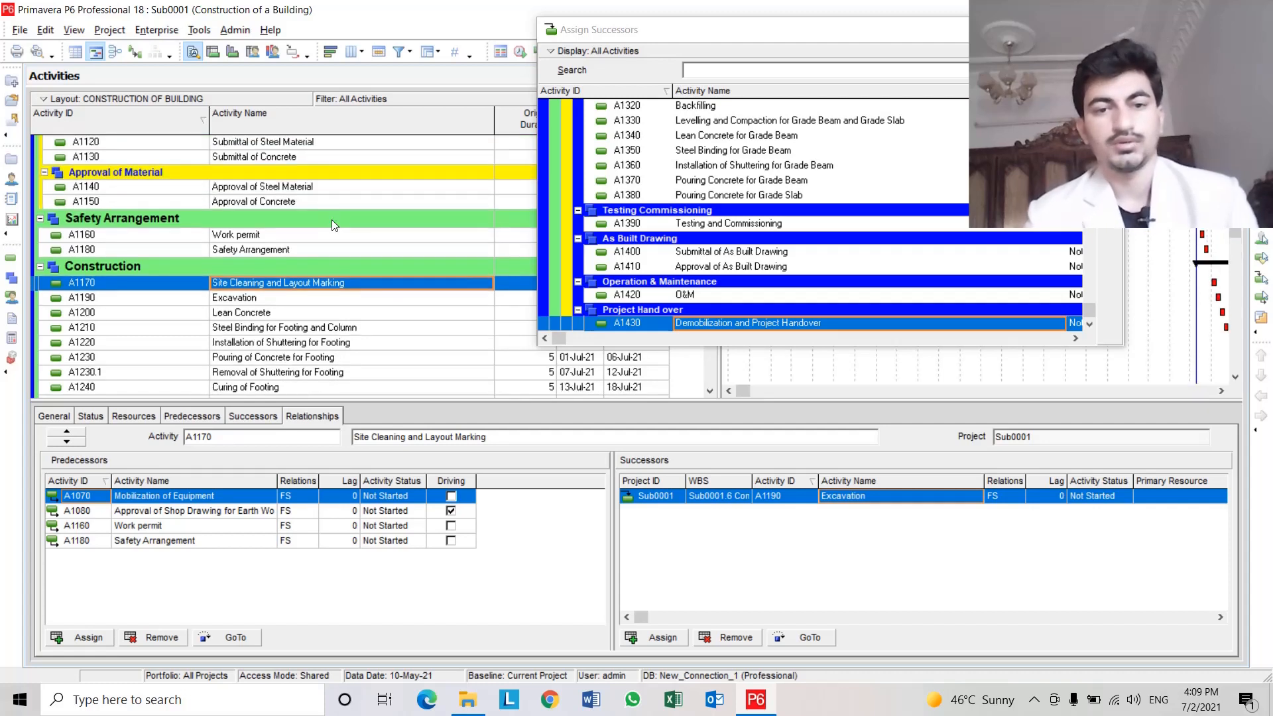
pyautogui.scroll(-1, 332, 220)
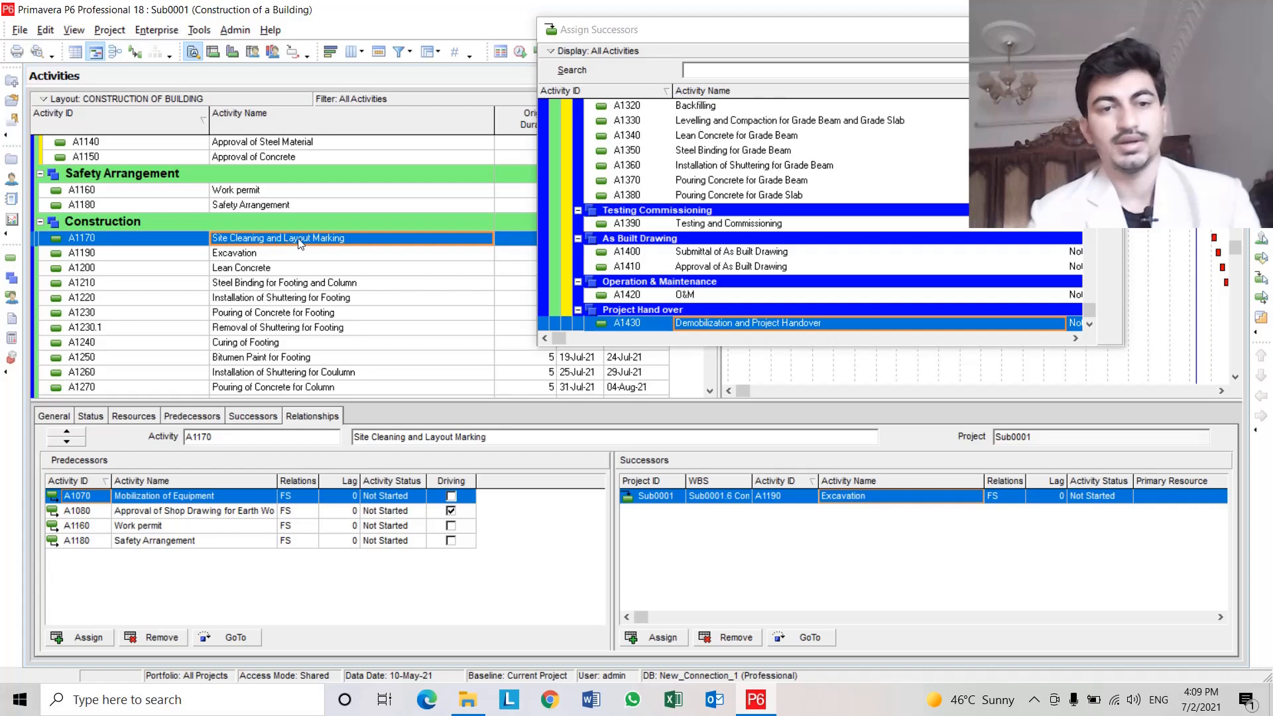
pyautogui.doubleClick(772, 224)
# Open the relationship type choices for the A1390 Testing and Commissioning successor link of A1170.
pyautogui.scroll(-1, 258, 262)
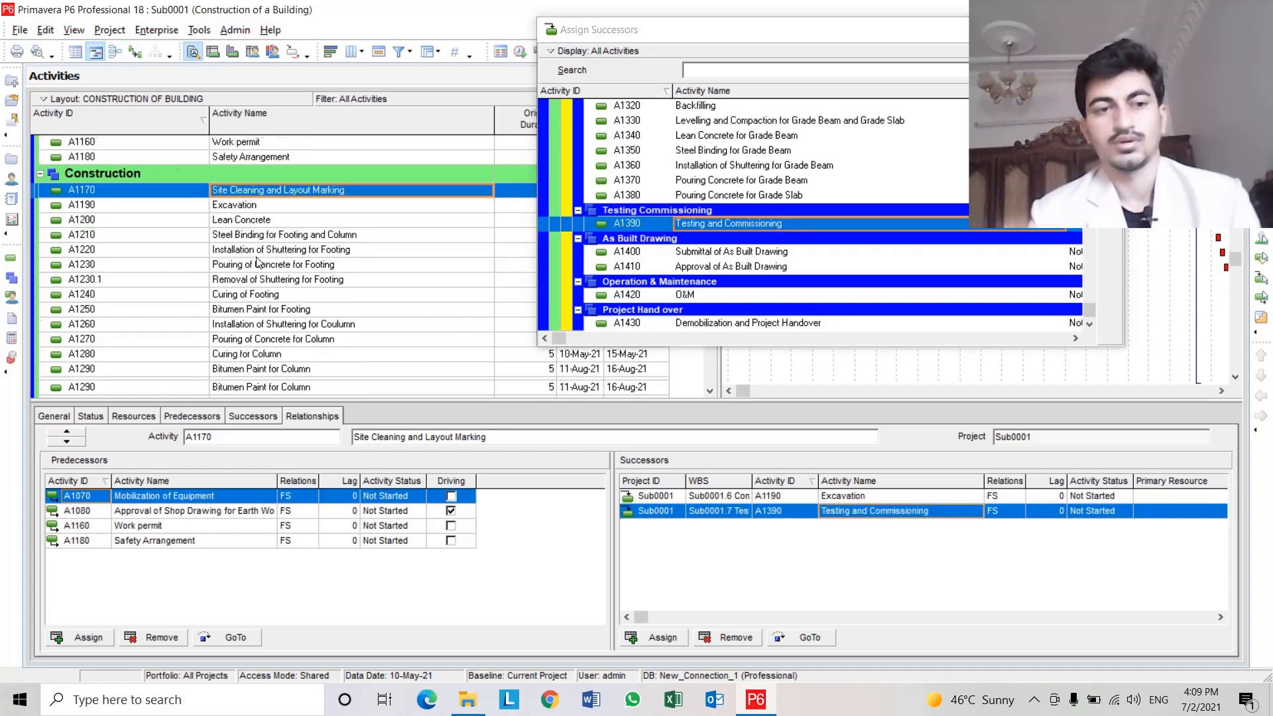
pyautogui.scroll(-1, 258, 262)
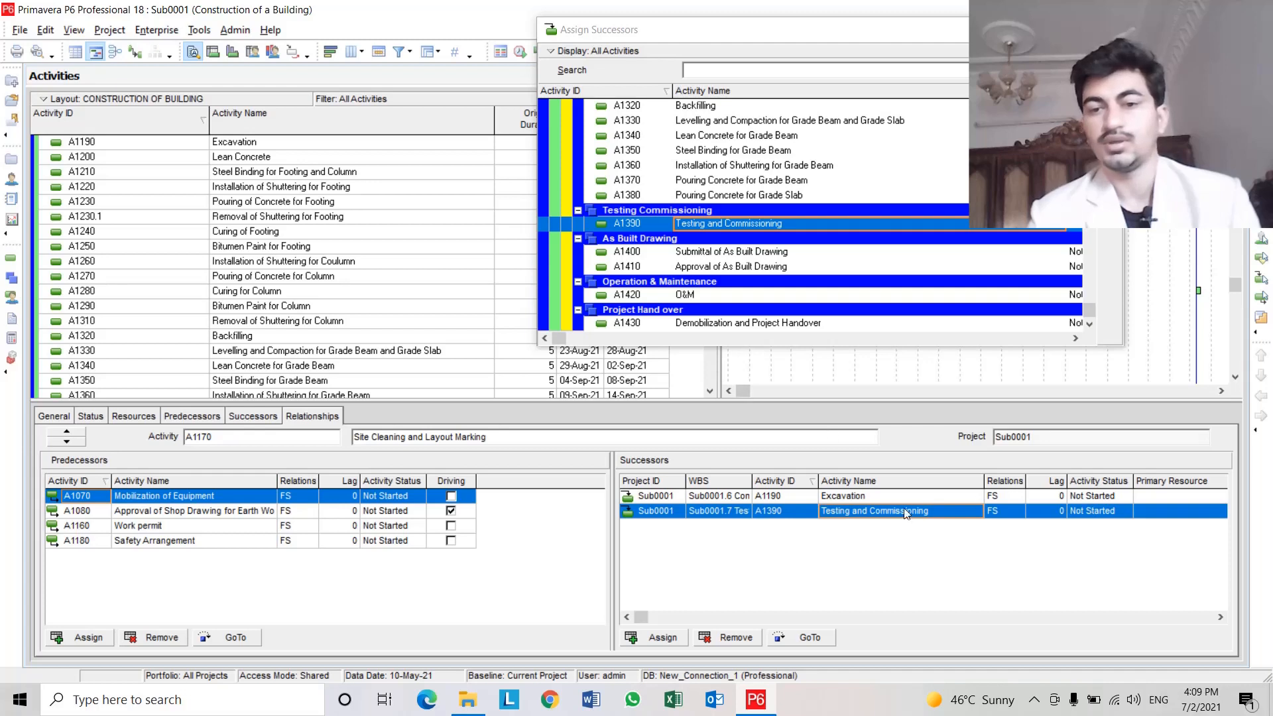
pyautogui.click(1000, 509)
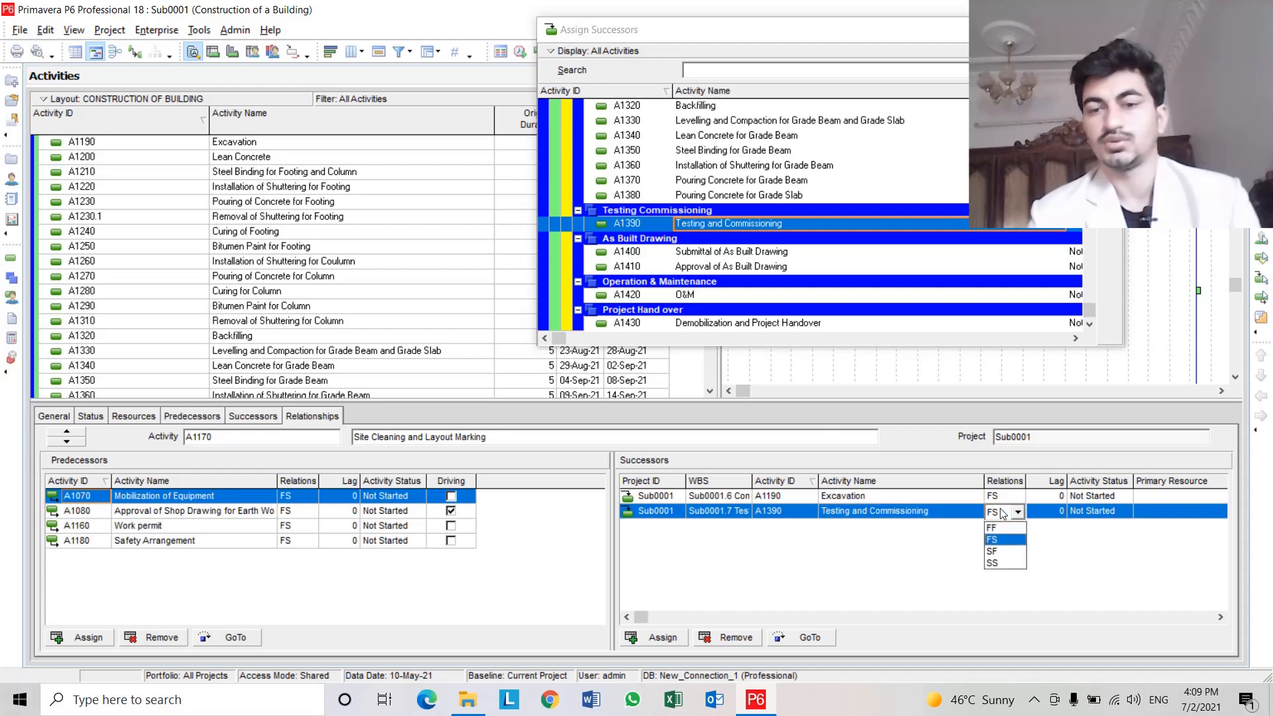
pyautogui.click(999, 509)
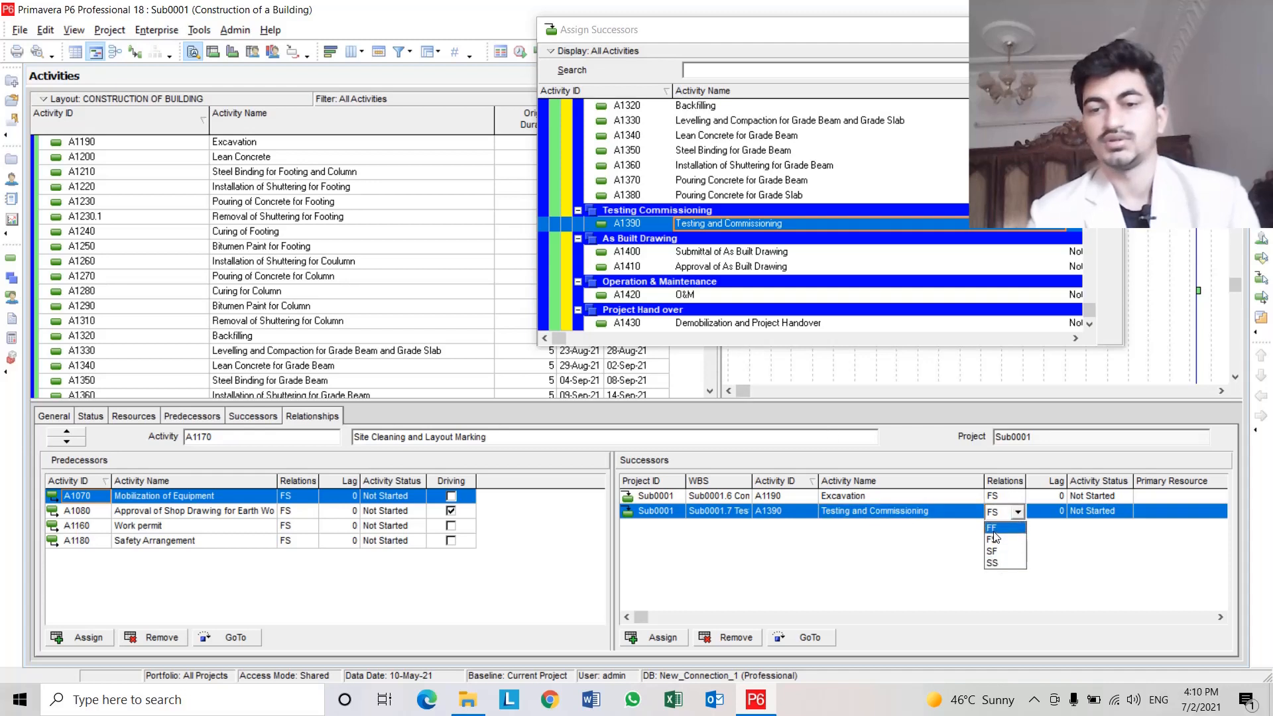
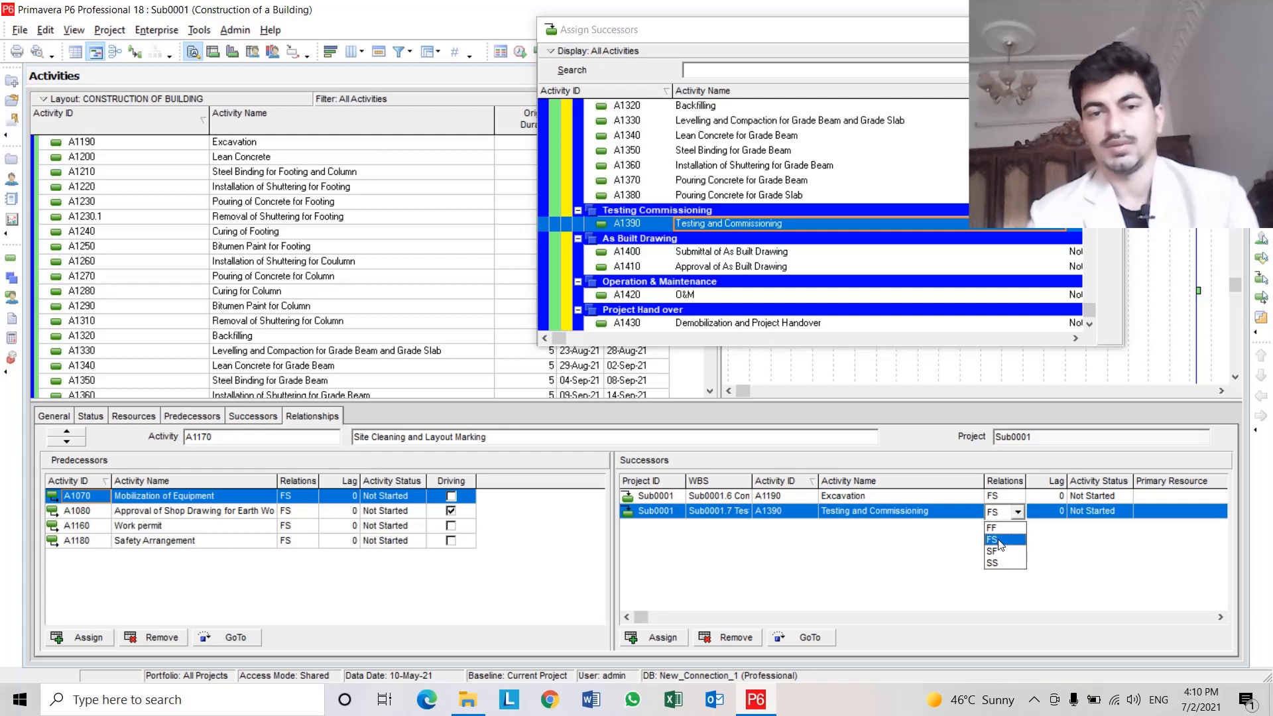
# Set the relationship type of the A1170 to A1390 Testing and Commissioning successor link to SS.
pyautogui.click(999, 563)
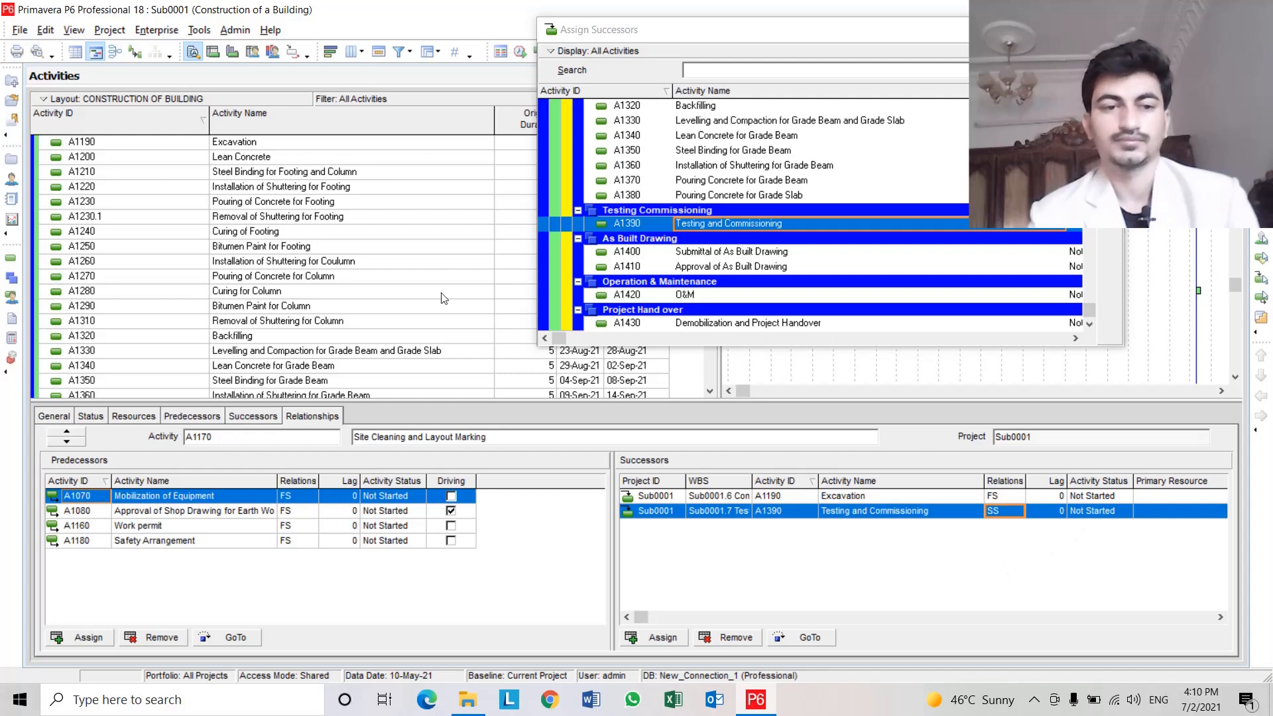
pyautogui.scroll(-4, 317, 302)
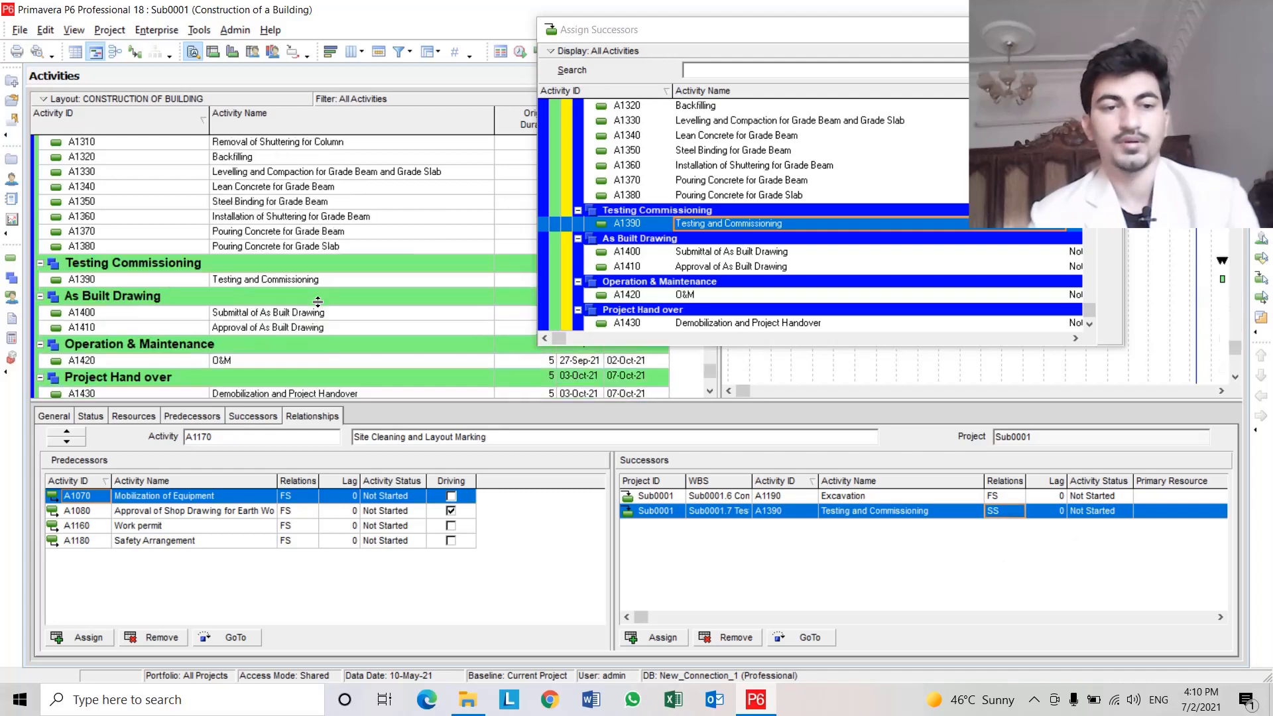
# Select A1390 Testing and Commissioning and assign A1040 Completion of Testing Commissioning as its successor.
pyautogui.click(332, 280)
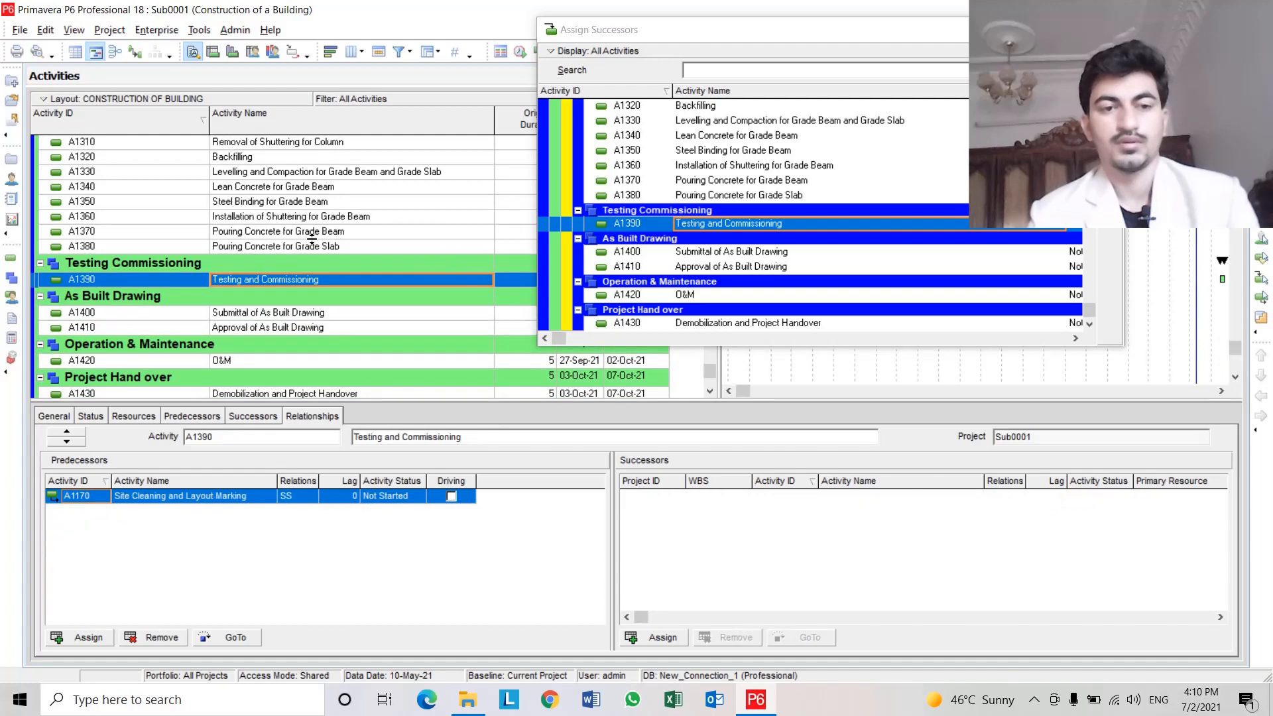
pyautogui.click(322, 246)
pyautogui.click(347, 279)
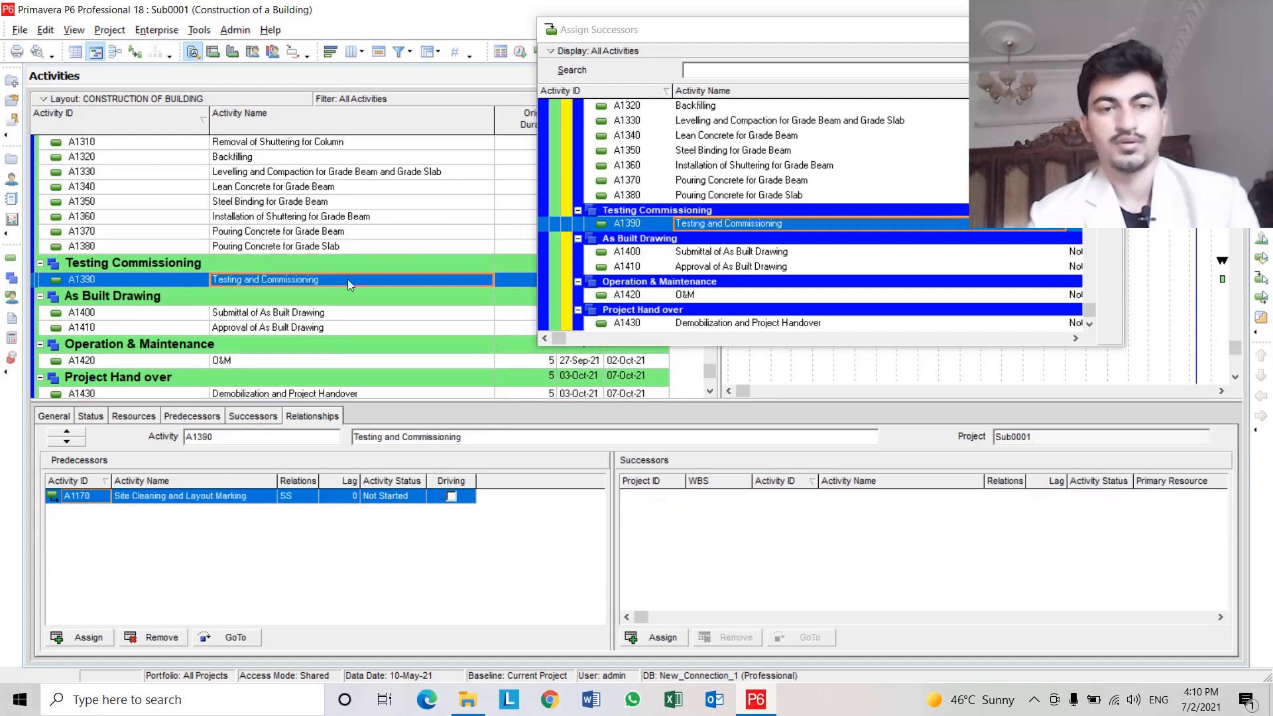
pyautogui.click(325, 247)
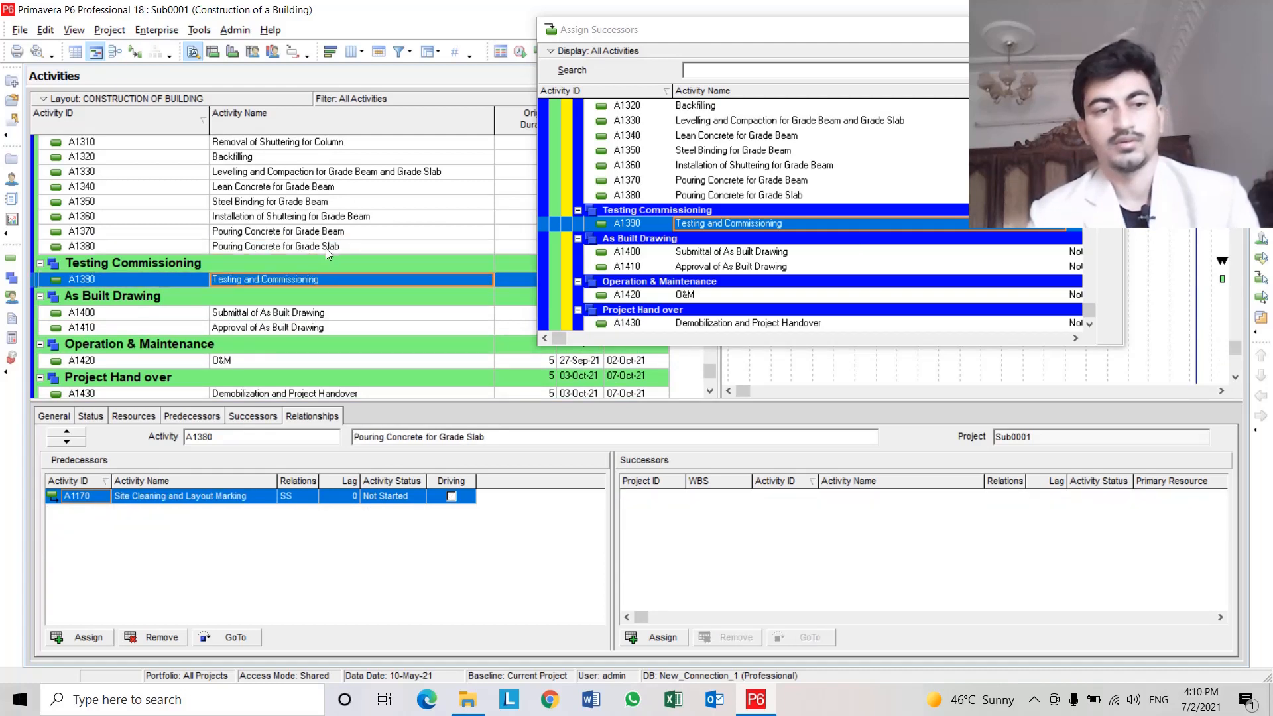
pyautogui.click(314, 281)
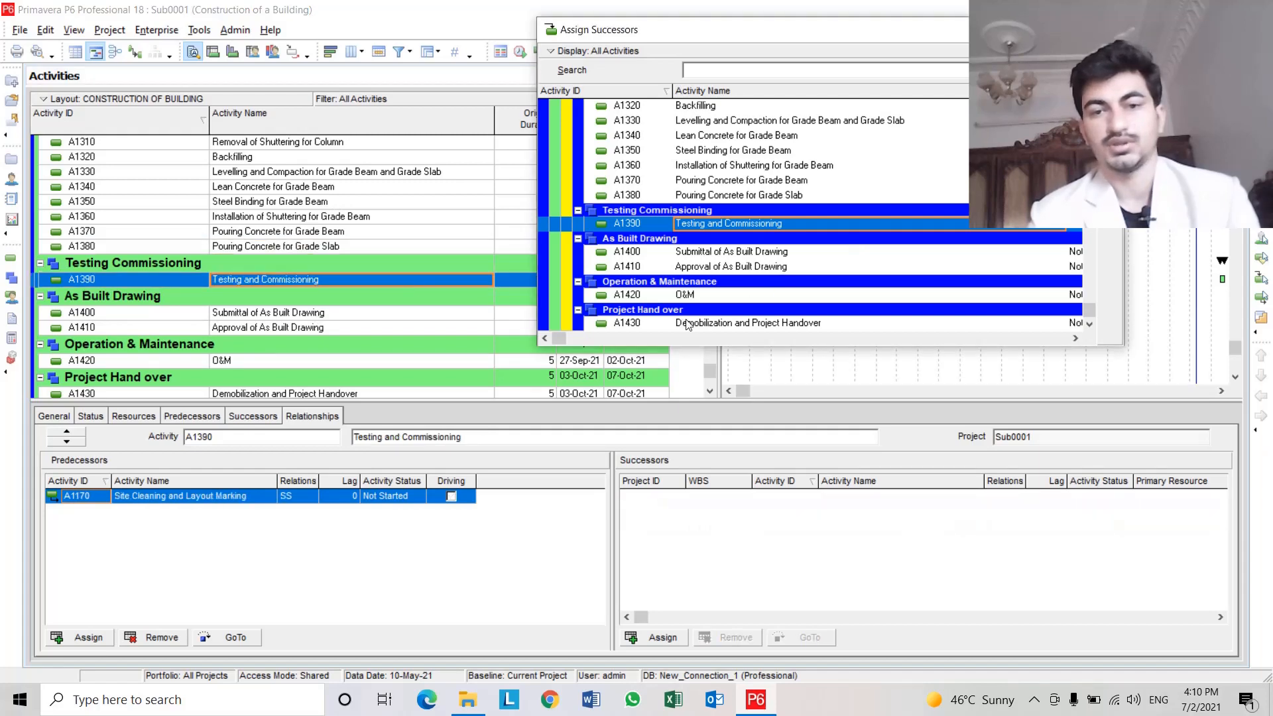
pyautogui.moveTo(1089, 309); pyautogui.dragTo(1089, 106)
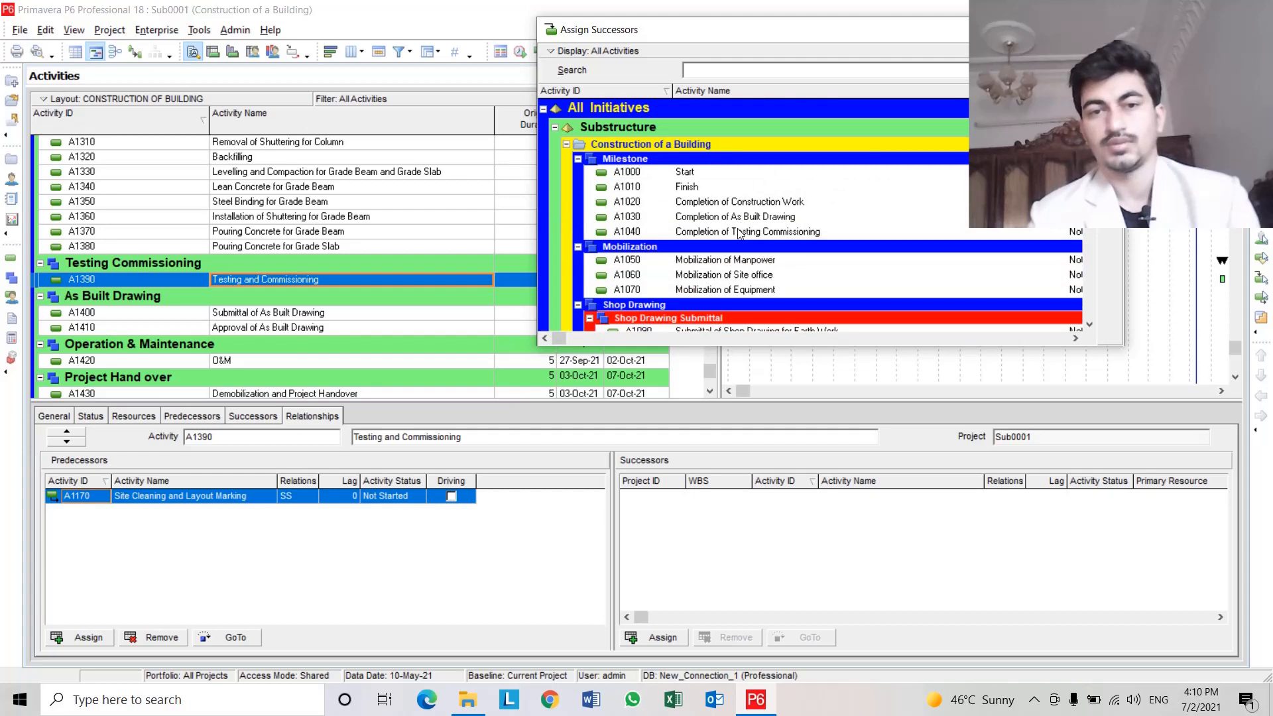
pyautogui.click(727, 232)
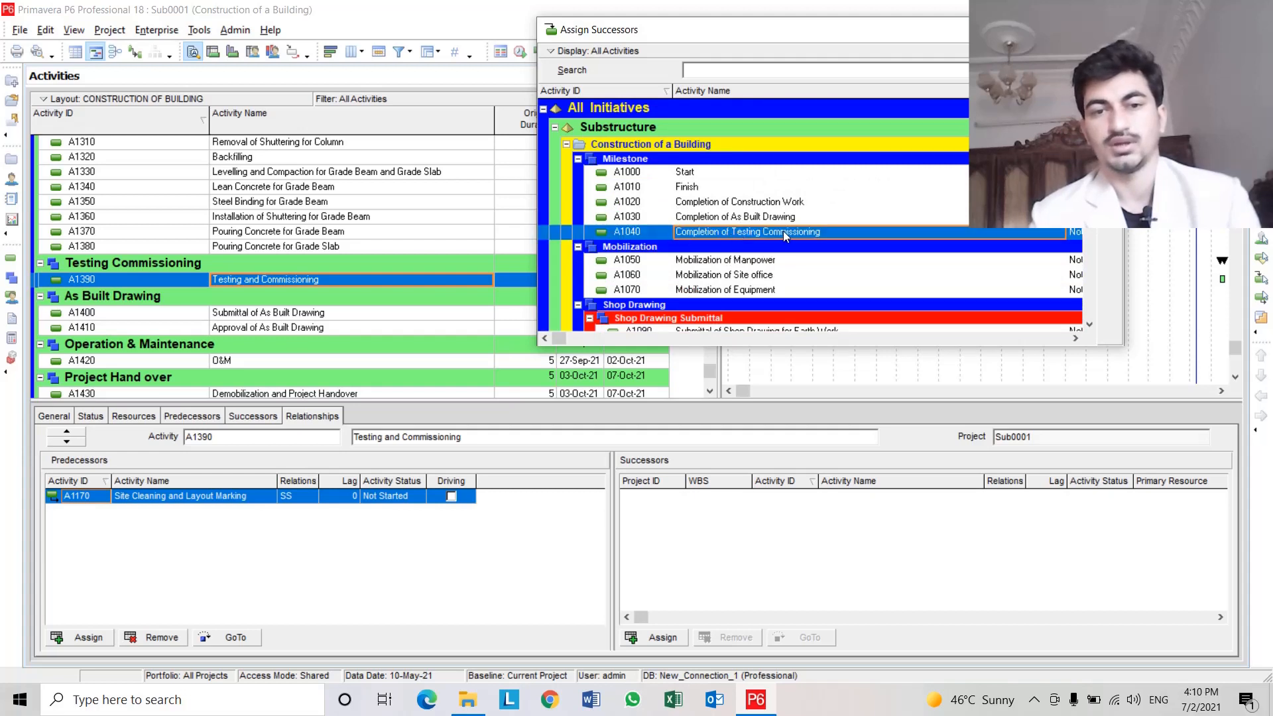
pyautogui.doubleClick(786, 231)
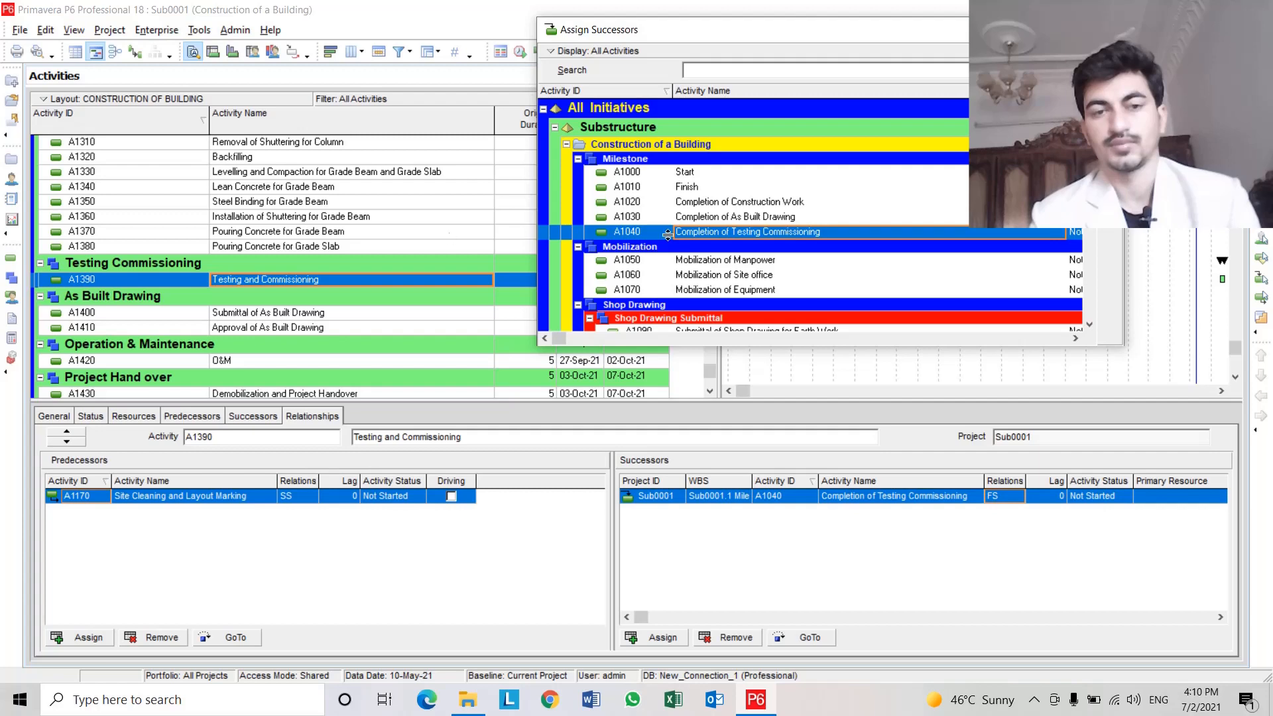
# Add A1430 Demobilization and Project Handover as a second successor of A1390 Testing and Commissioning.
pyautogui.scroll(-3, 822, 246)
pyautogui.scroll(-10, 822, 247)
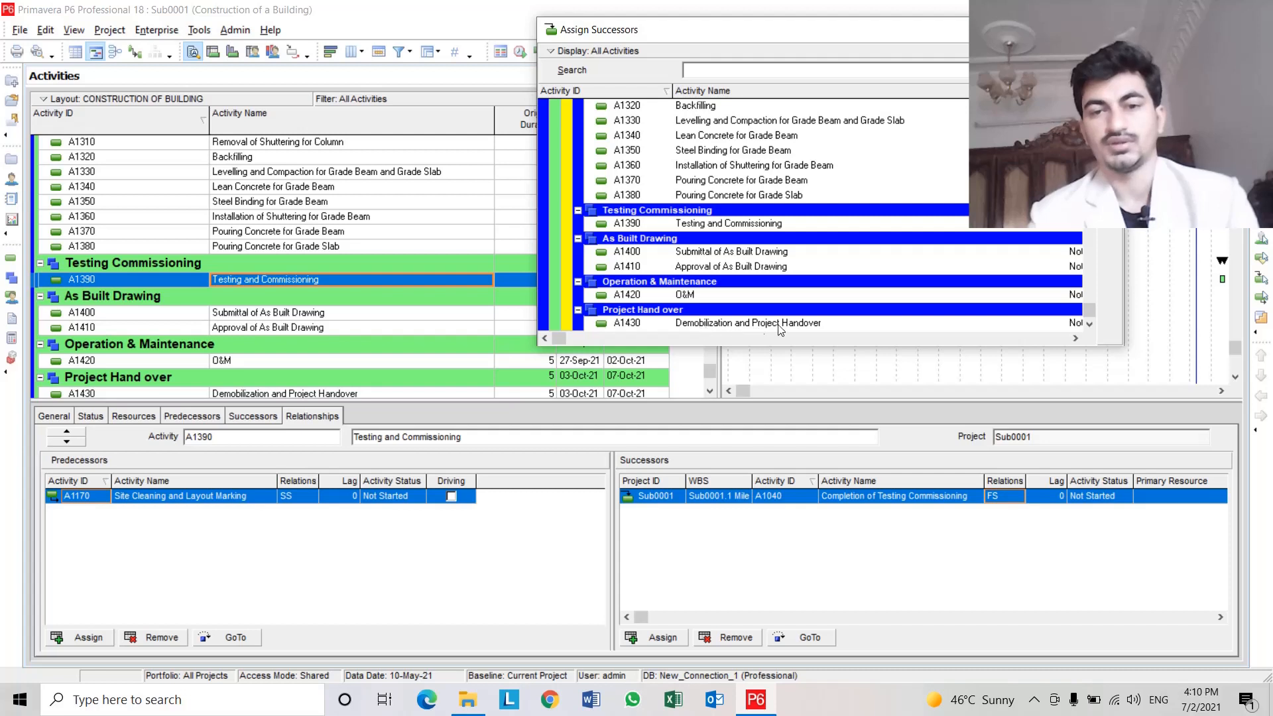
pyautogui.click(795, 325)
pyautogui.doubleClick(805, 322)
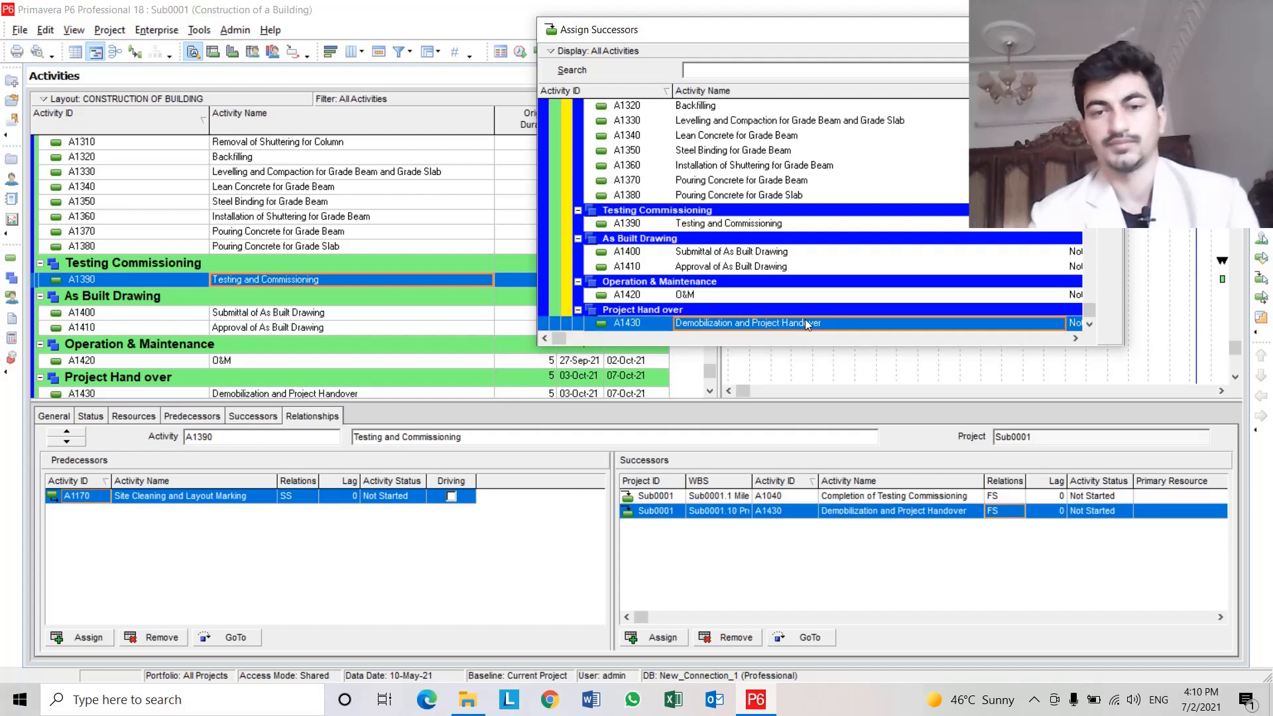
# Select A1400 Submittal of As Built Drawing and assign A1410 Approval of As Built Drawing as its successor.
pyautogui.click(241, 315)
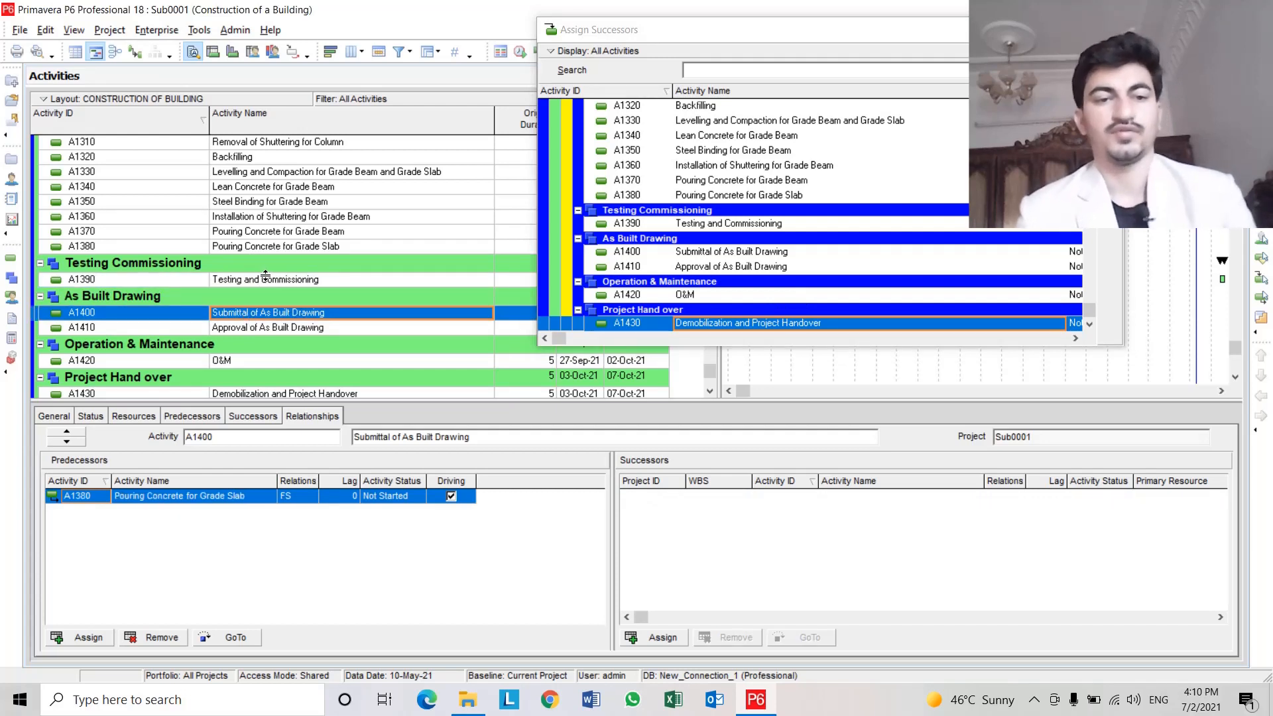
pyautogui.doubleClick(721, 268)
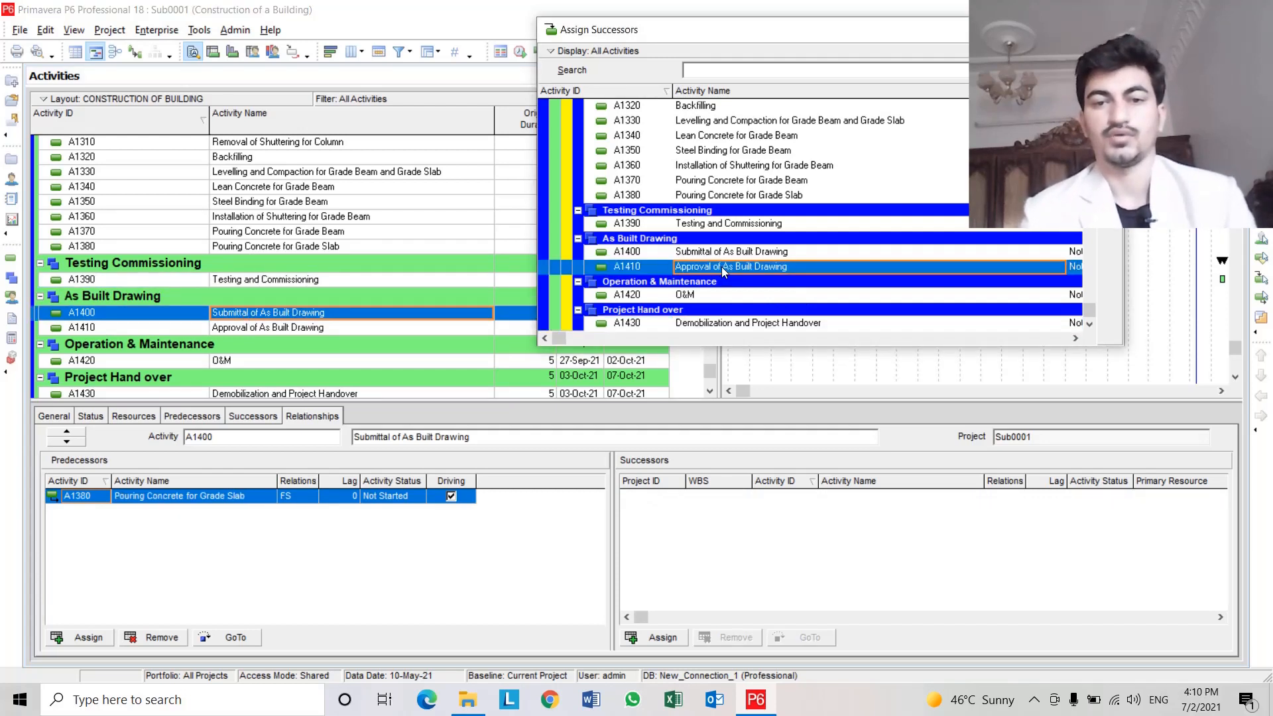
# Add A1420 O&M as a successor of A1380 Pouring Concrete for Grade Slab.
pyautogui.click(297, 329)
pyautogui.click(293, 343)
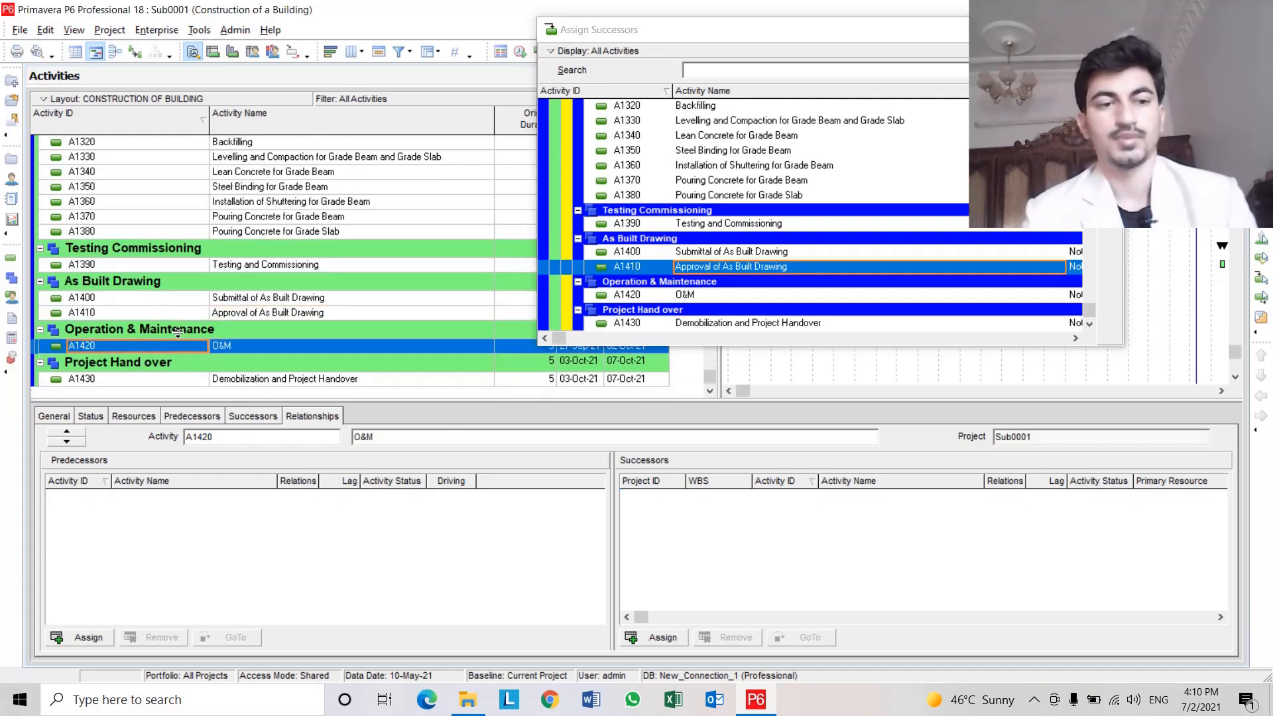
pyautogui.click(307, 231)
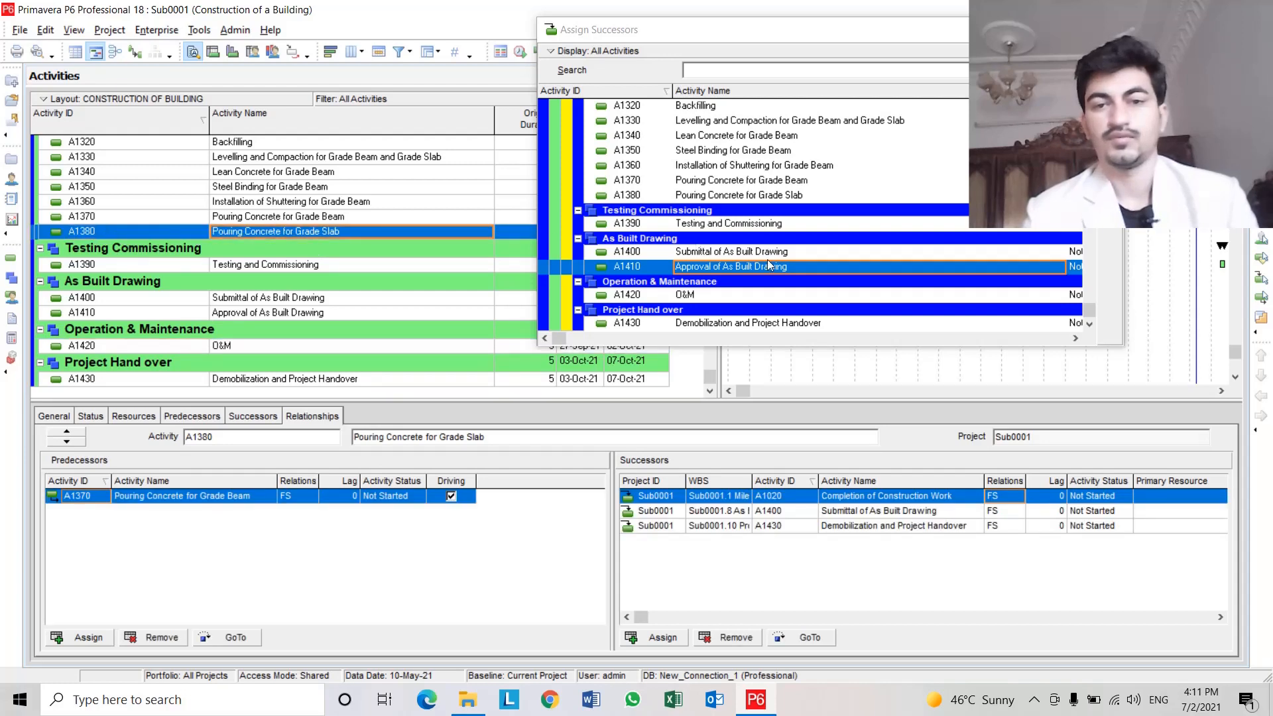
pyautogui.click(761, 296)
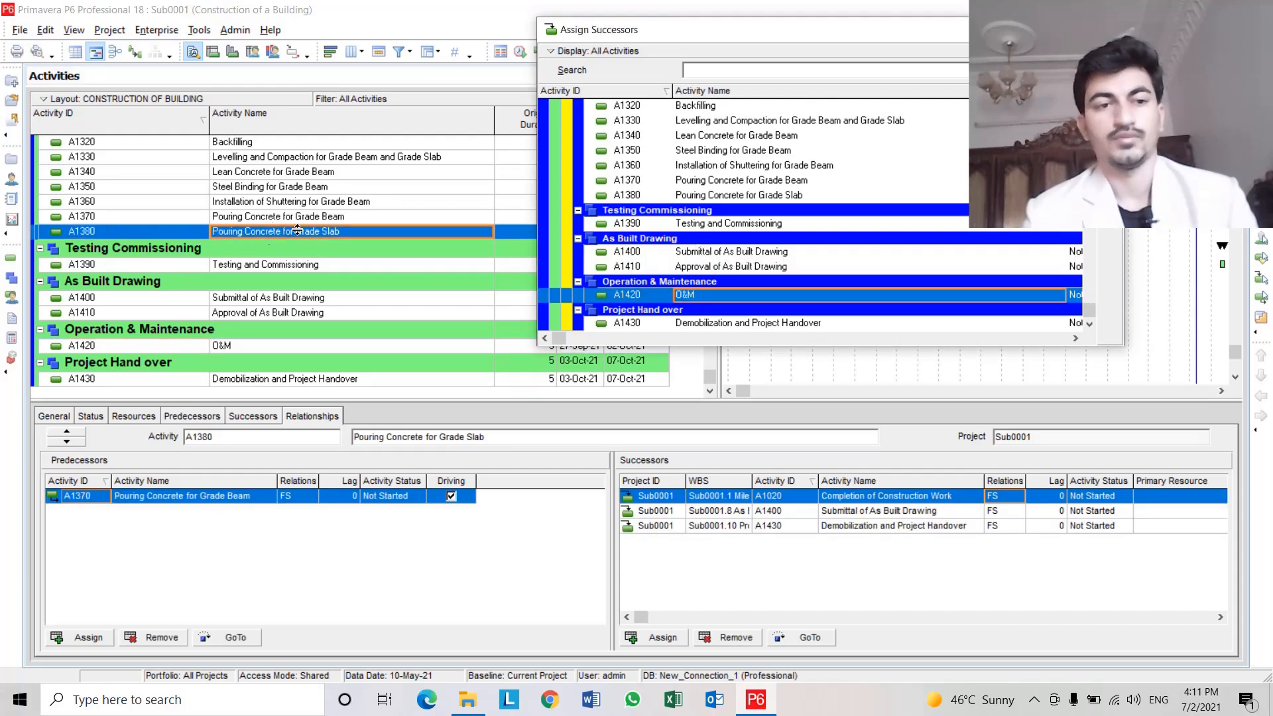
pyautogui.doubleClick(698, 296)
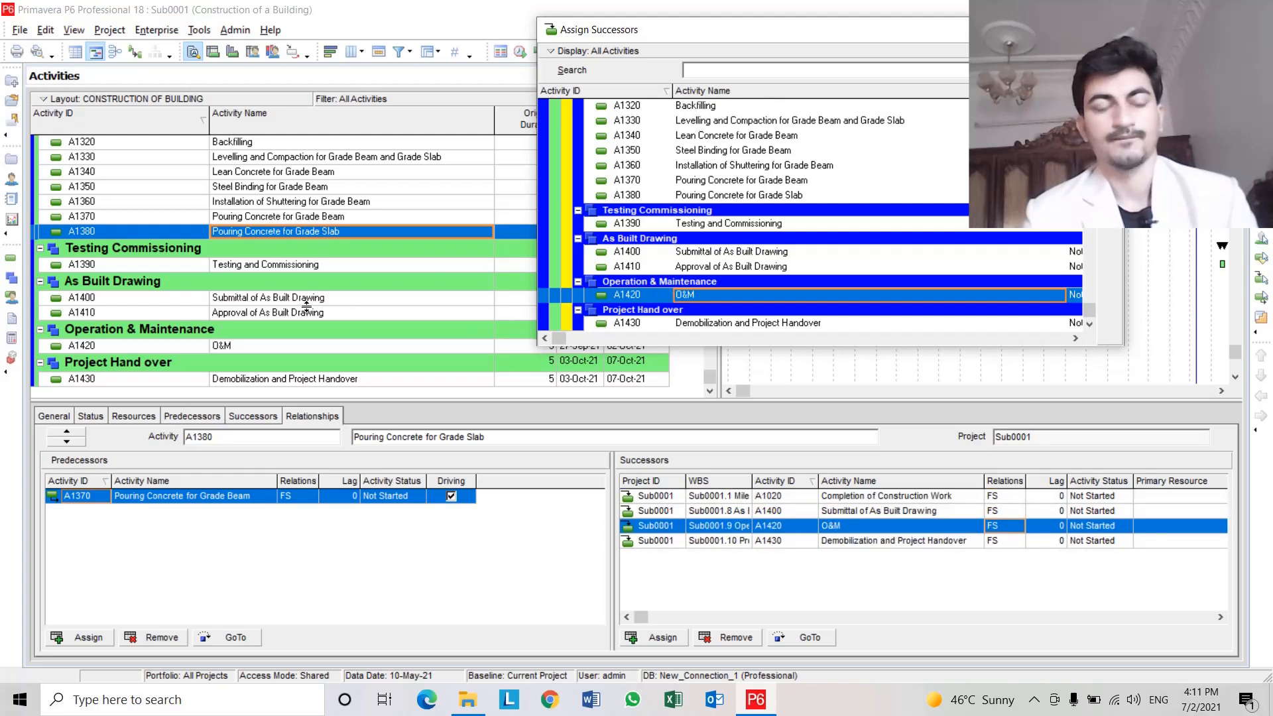
# Select A1420 O&M and assign A1430 Demobilization and Project Handover as its successor.
pyautogui.click(266, 345)
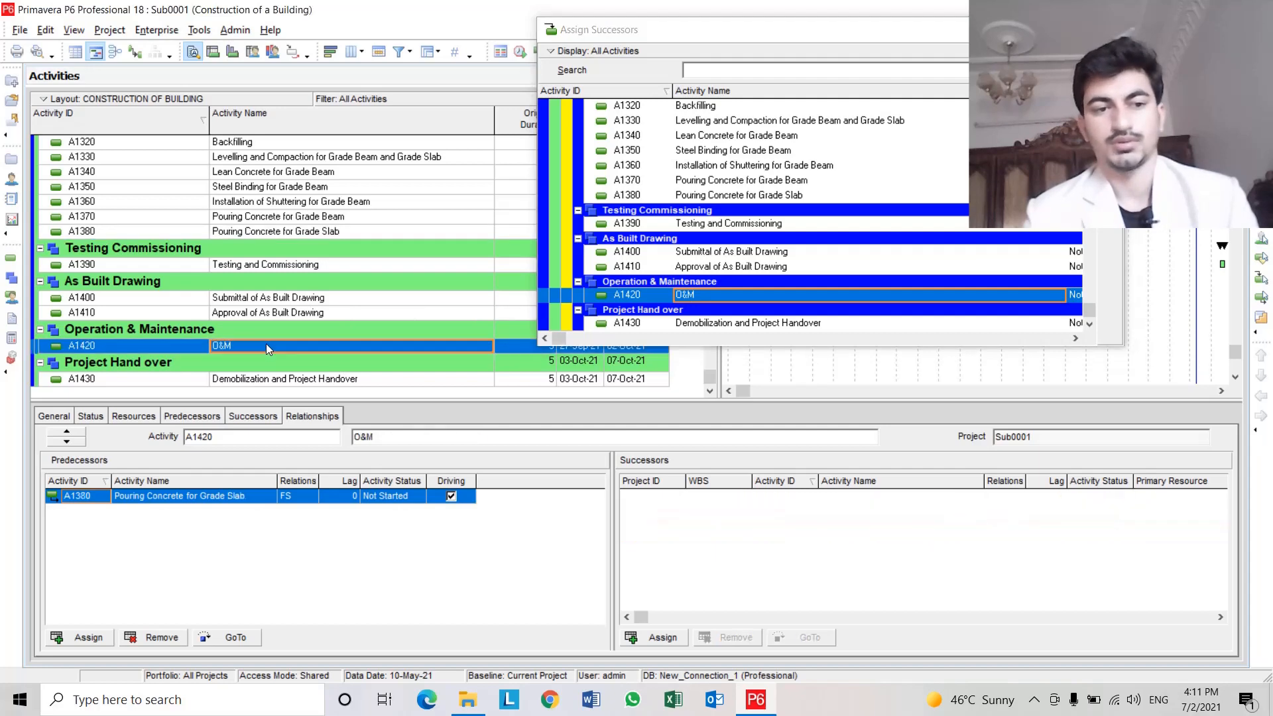
pyautogui.click(303, 231)
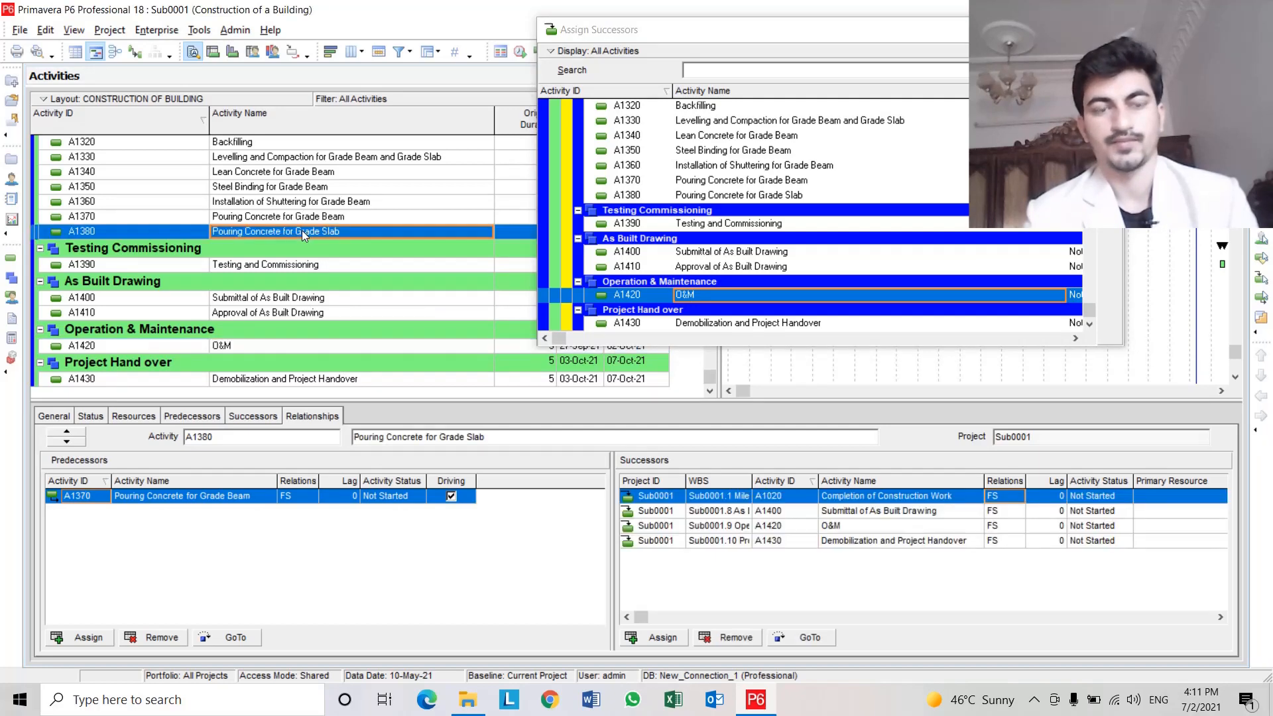
pyautogui.click(288, 345)
pyautogui.click(1095, 235)
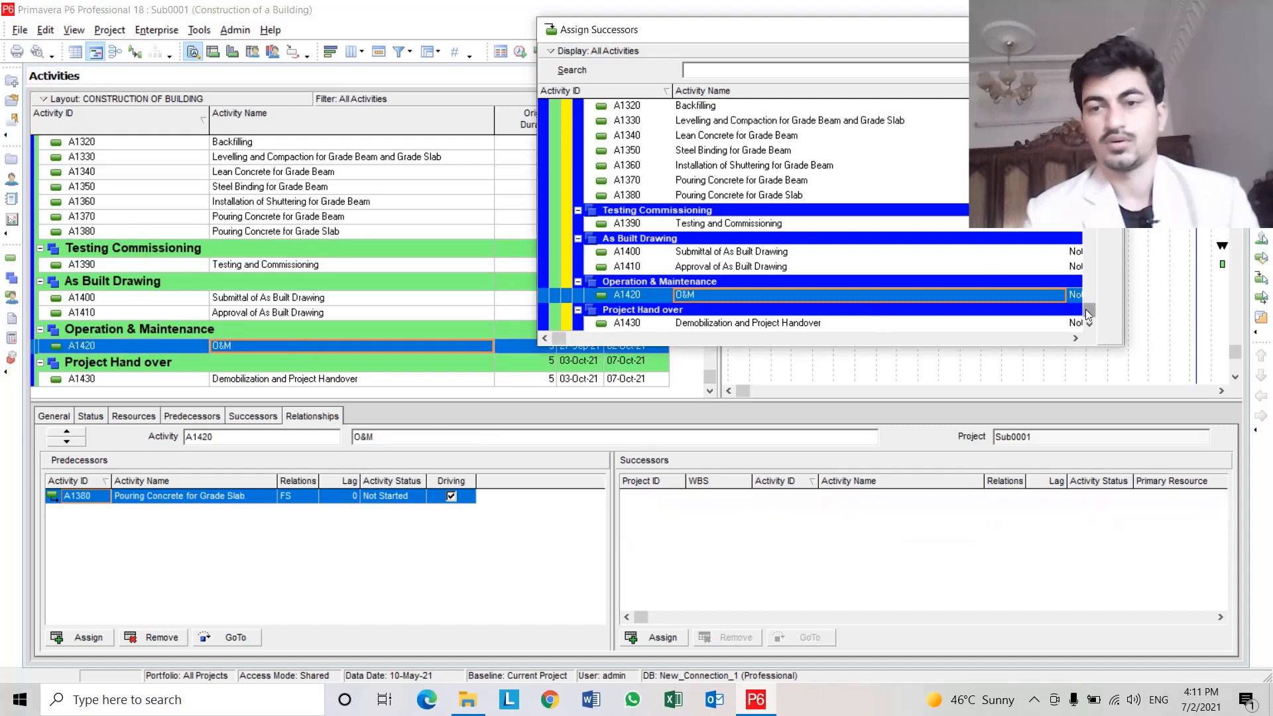
pyautogui.moveTo(1092, 319); pyautogui.dragTo(1093, 106)
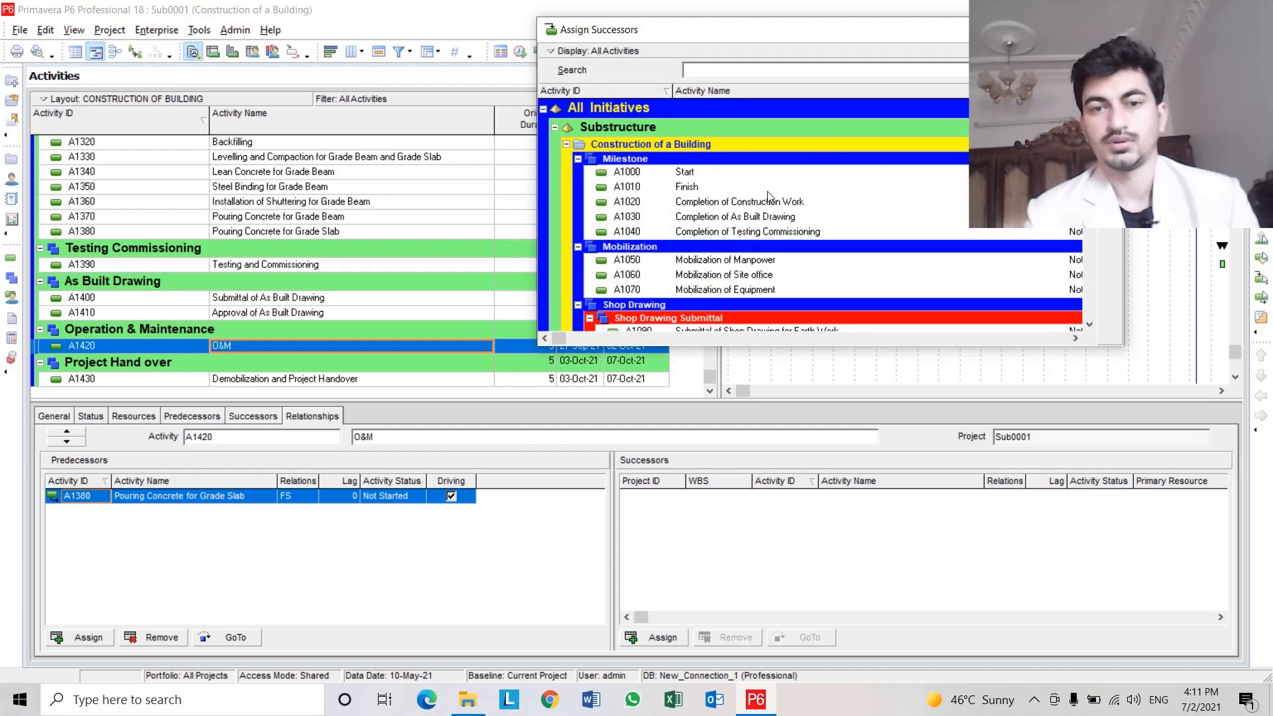
pyautogui.scroll(-15, 769, 273)
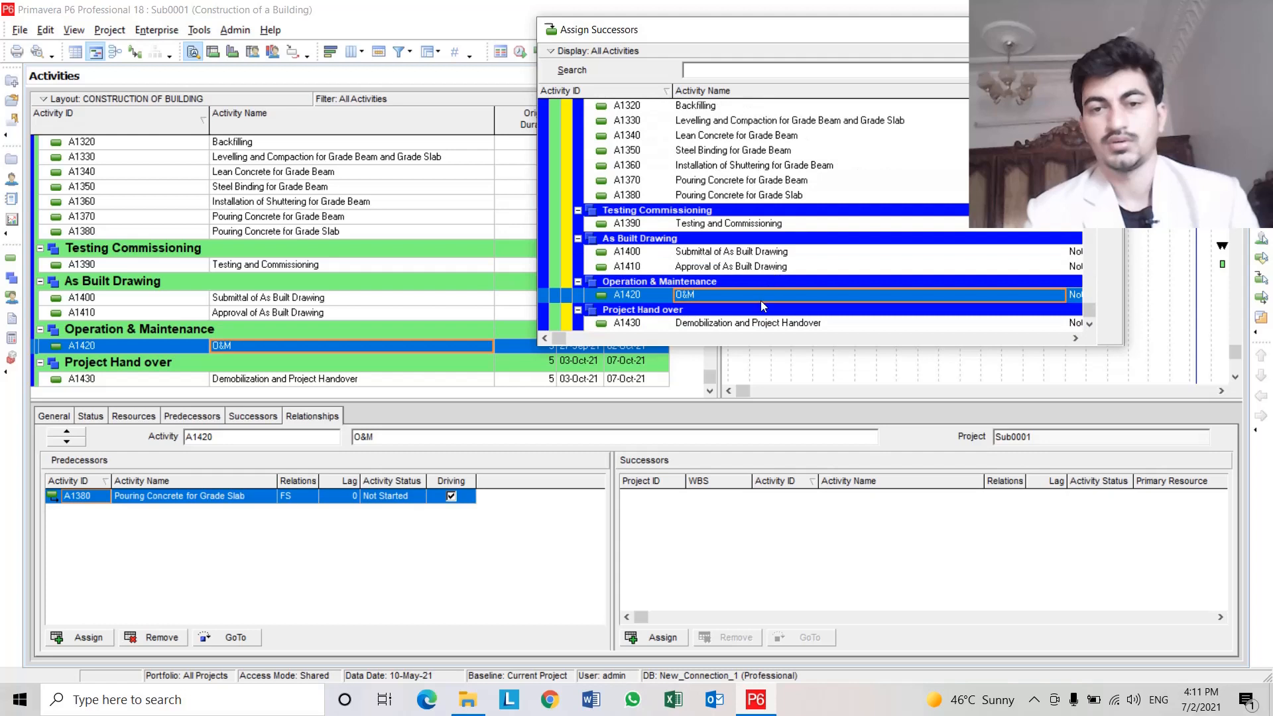
pyautogui.click(763, 324)
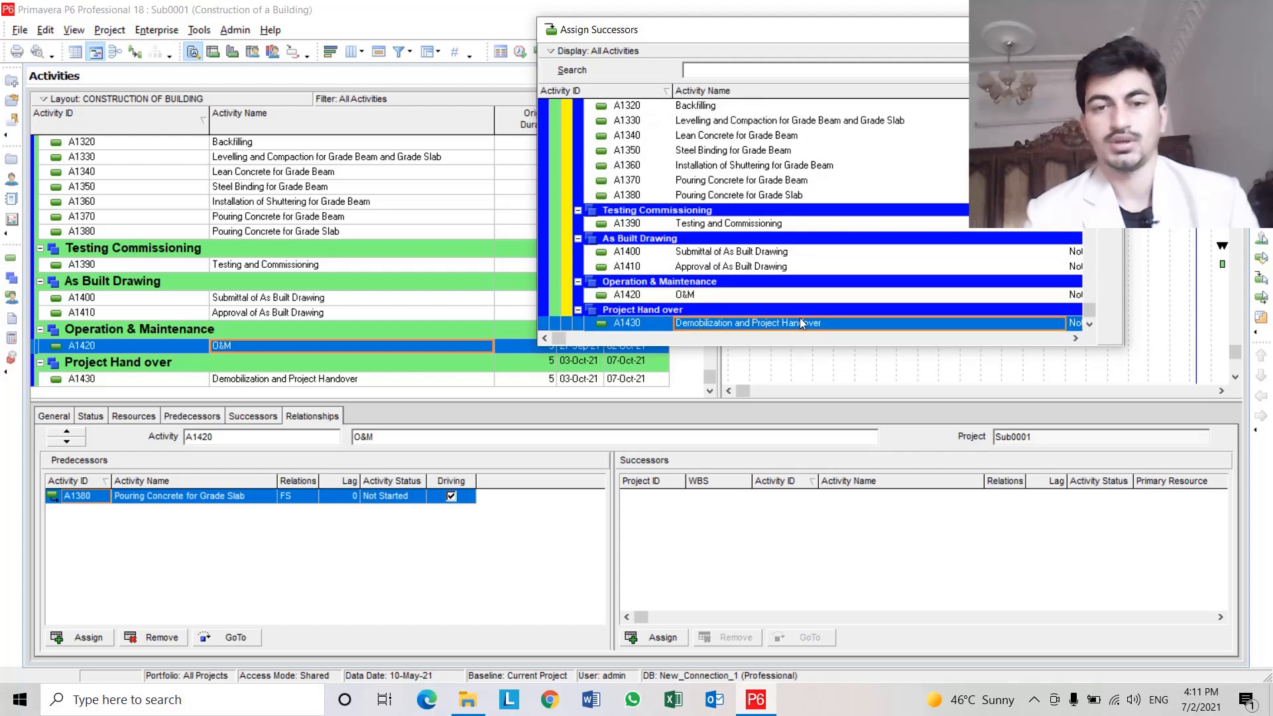
pyautogui.doubleClick(821, 325)
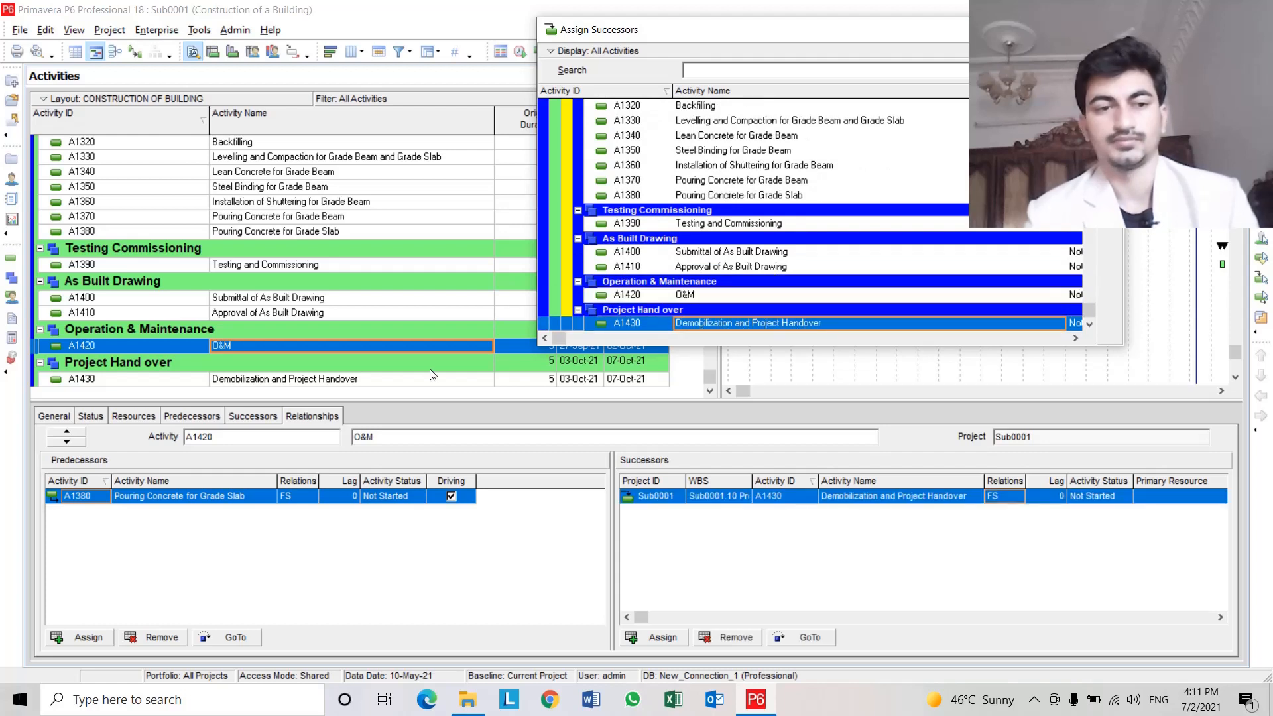
# Assign A1010 Finish as the successor of A1430 Demobilization and Project Handover, then close the Assign Successors dialog.
pyautogui.click(329, 381)
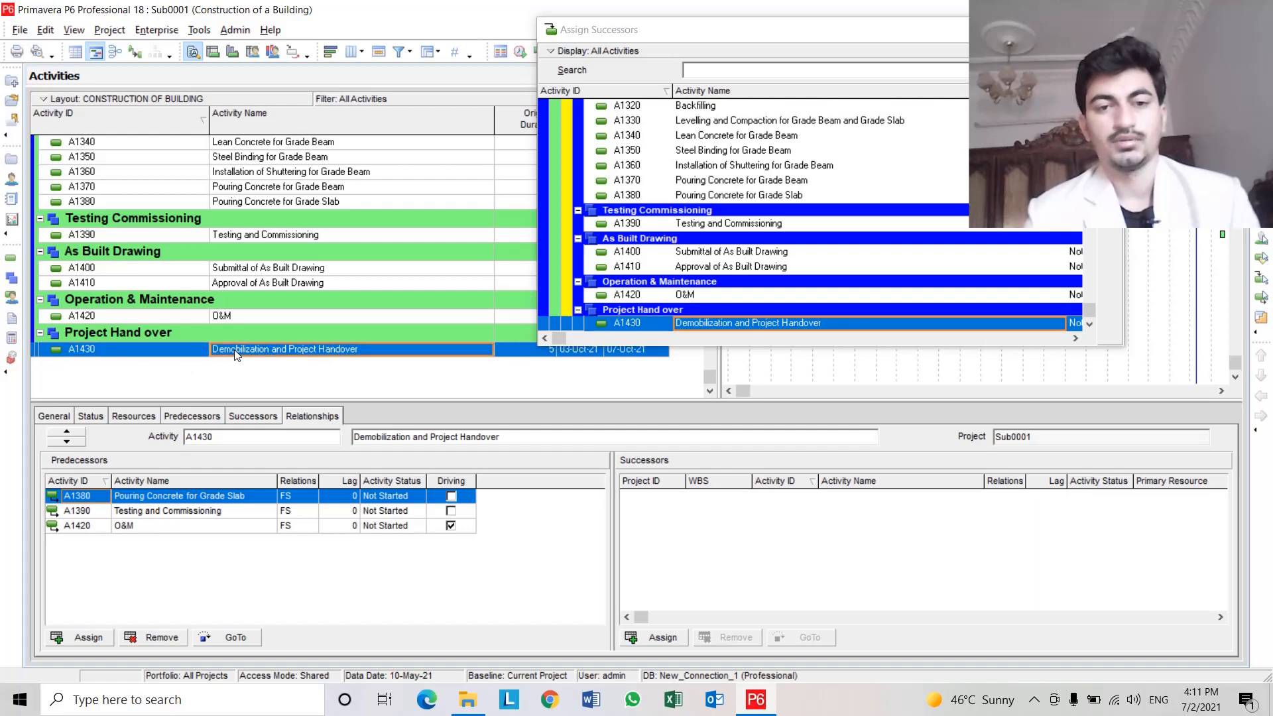
pyautogui.moveTo(1089, 310); pyautogui.dragTo(1089, 99)
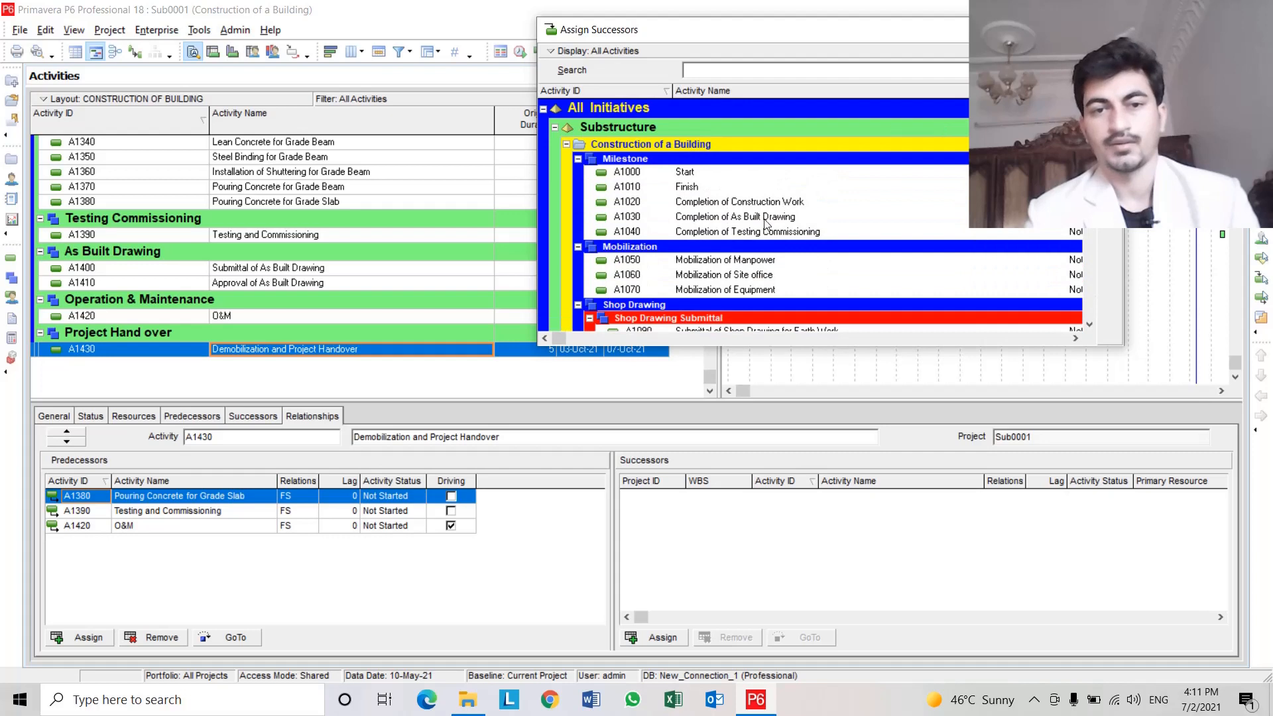
pyautogui.click(713, 188)
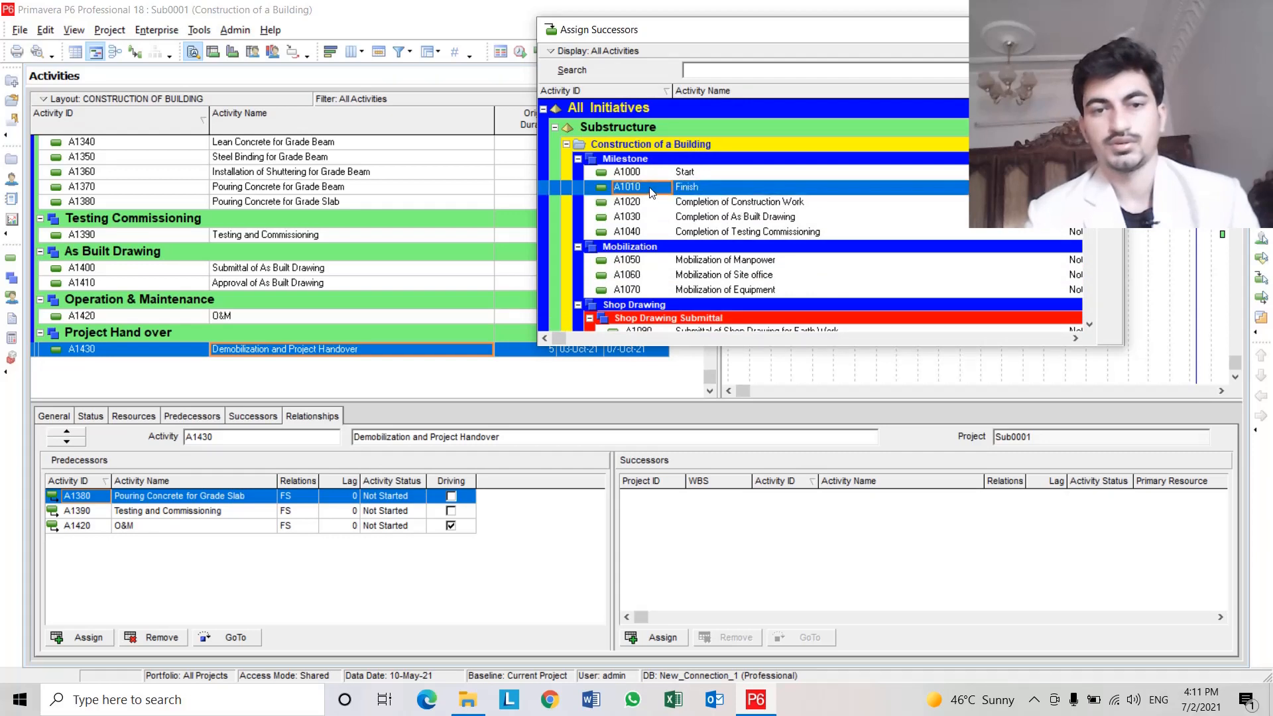
pyautogui.doubleClick(731, 193)
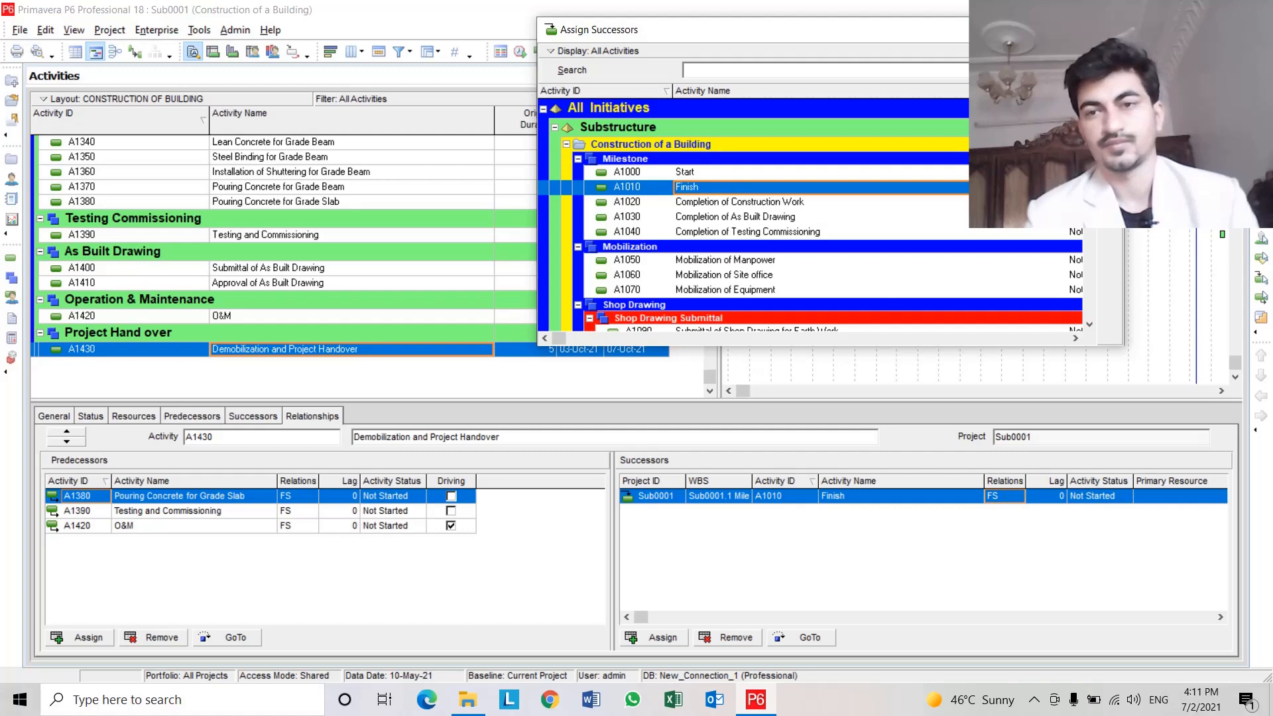
pyautogui.click(1112, 29)
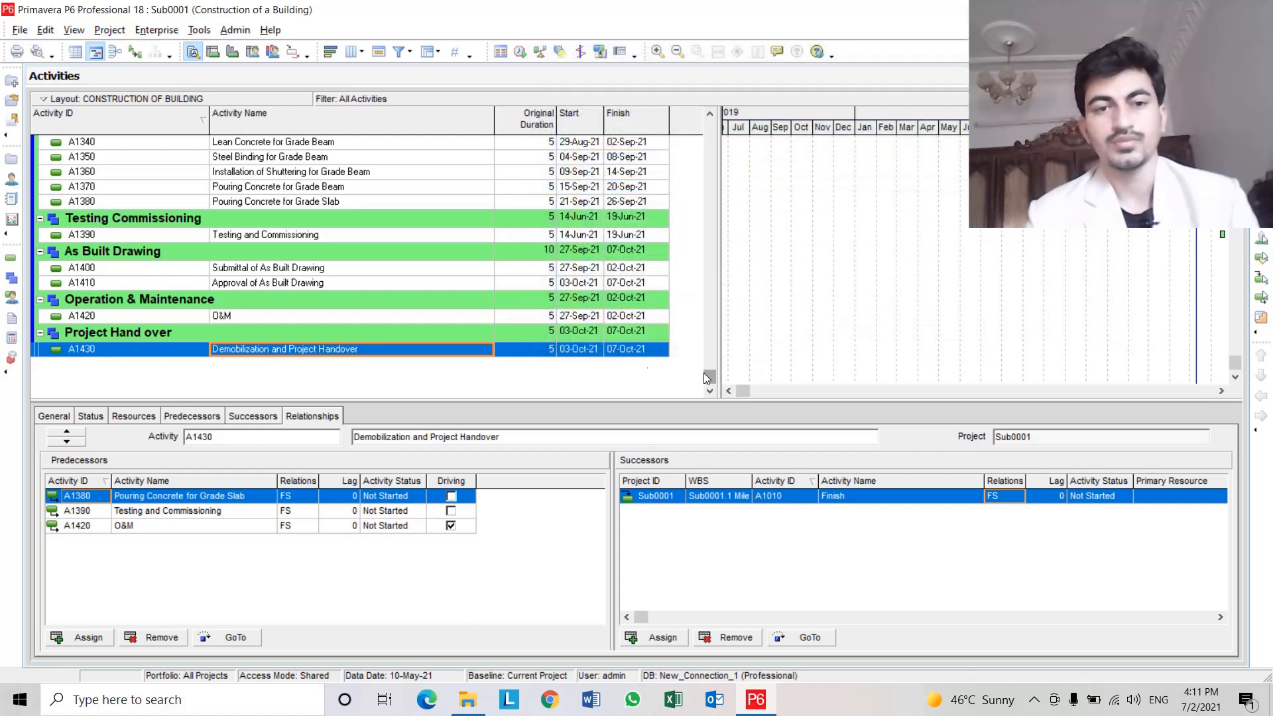
# Rename milestone activity A1010 from Finish to Project Finish.
pyautogui.moveTo(714, 372); pyautogui.dragTo(712, 120)
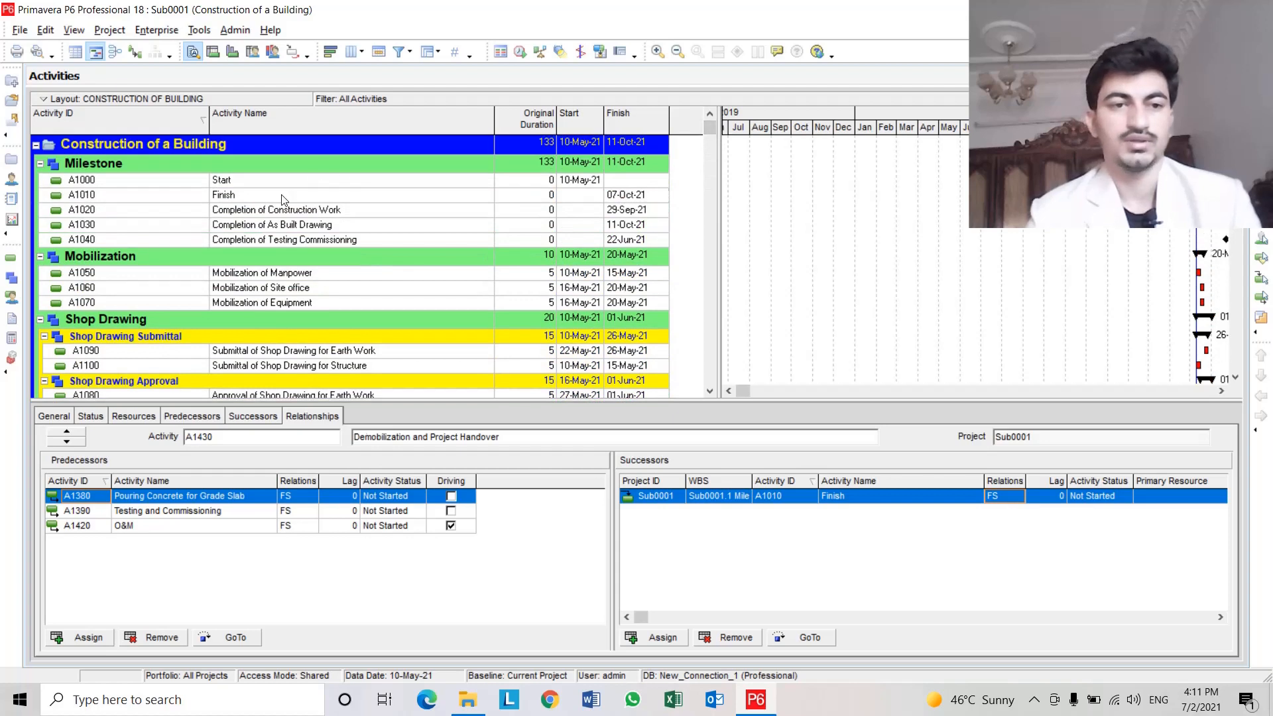
pyautogui.click(258, 195)
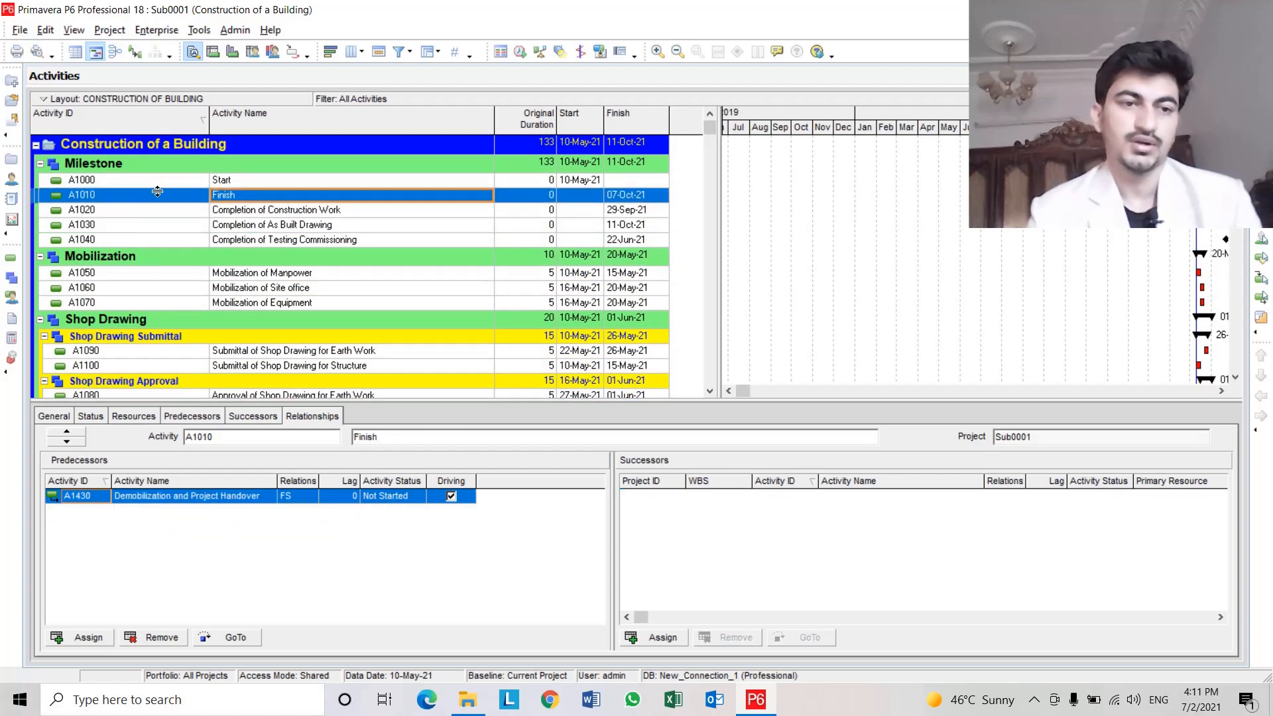
pyautogui.click(212, 194)
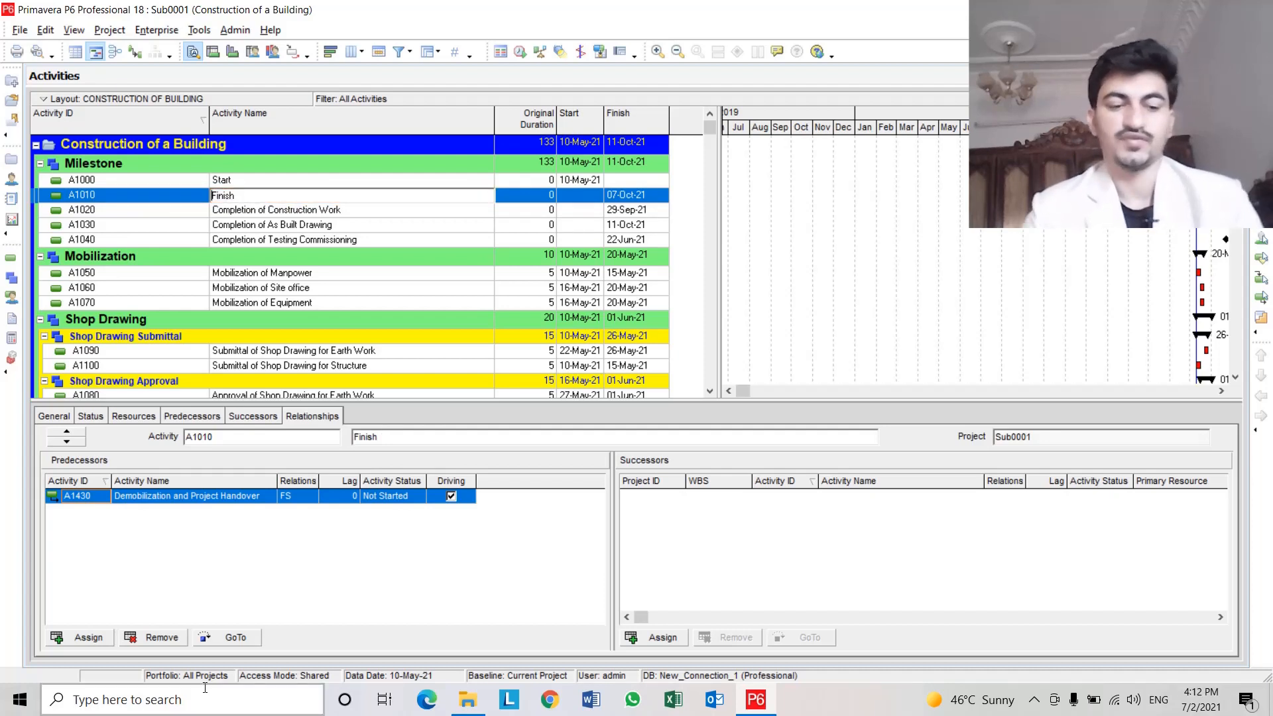
pyautogui.write('F')
pyautogui.write('roject')
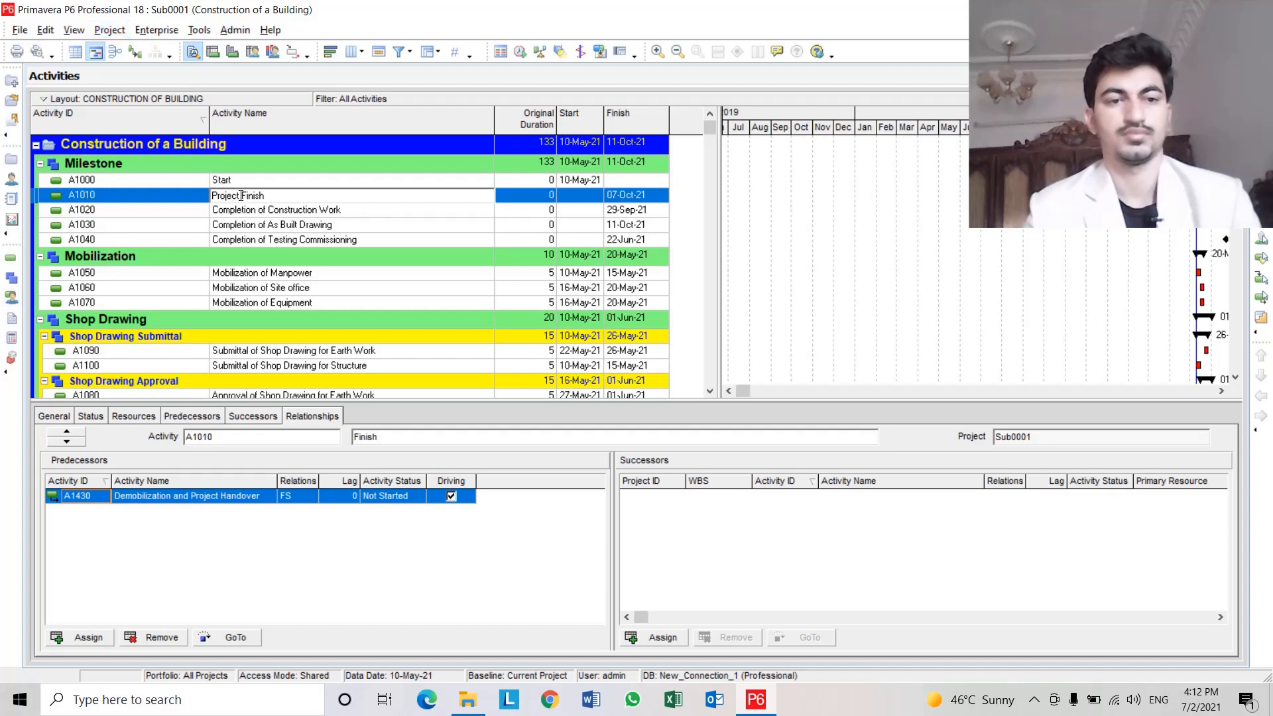
# Select the word Project in the A1010 activity name and copy it.
pyautogui.moveTo(241, 196); pyautogui.dragTo(212, 195)
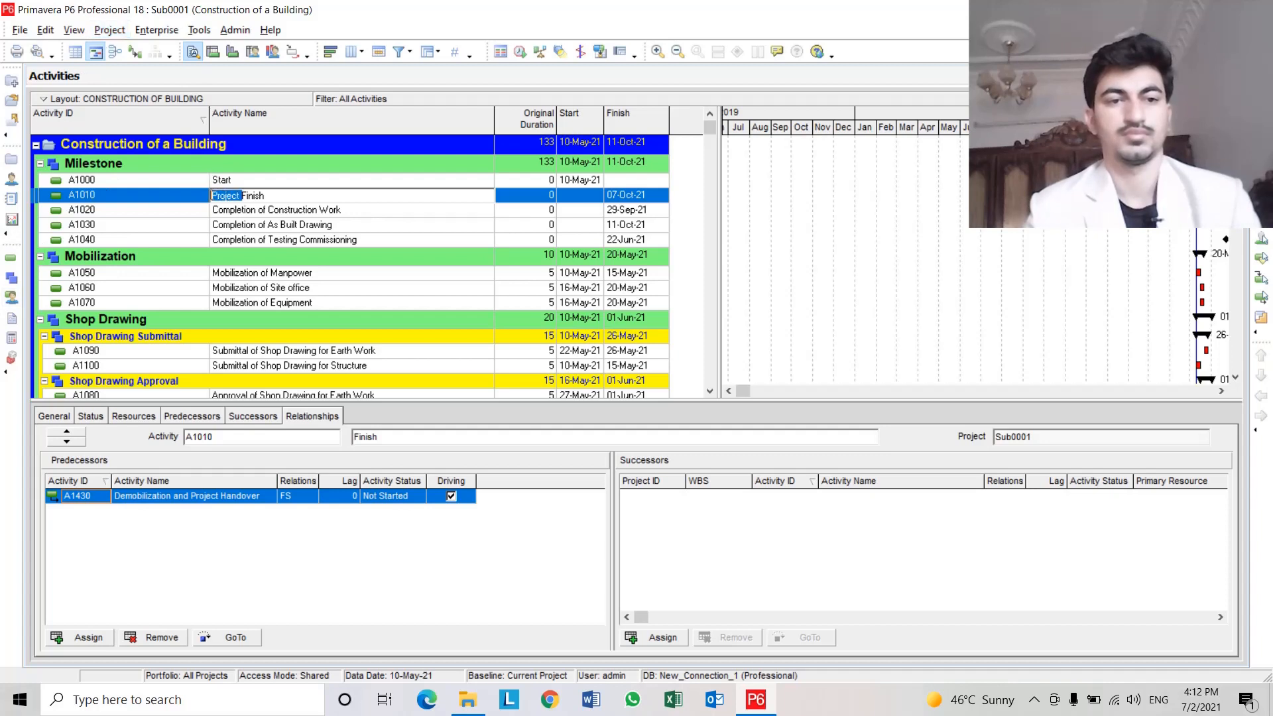
pyautogui.rightClick(234, 196)
pyautogui.click(253, 249)
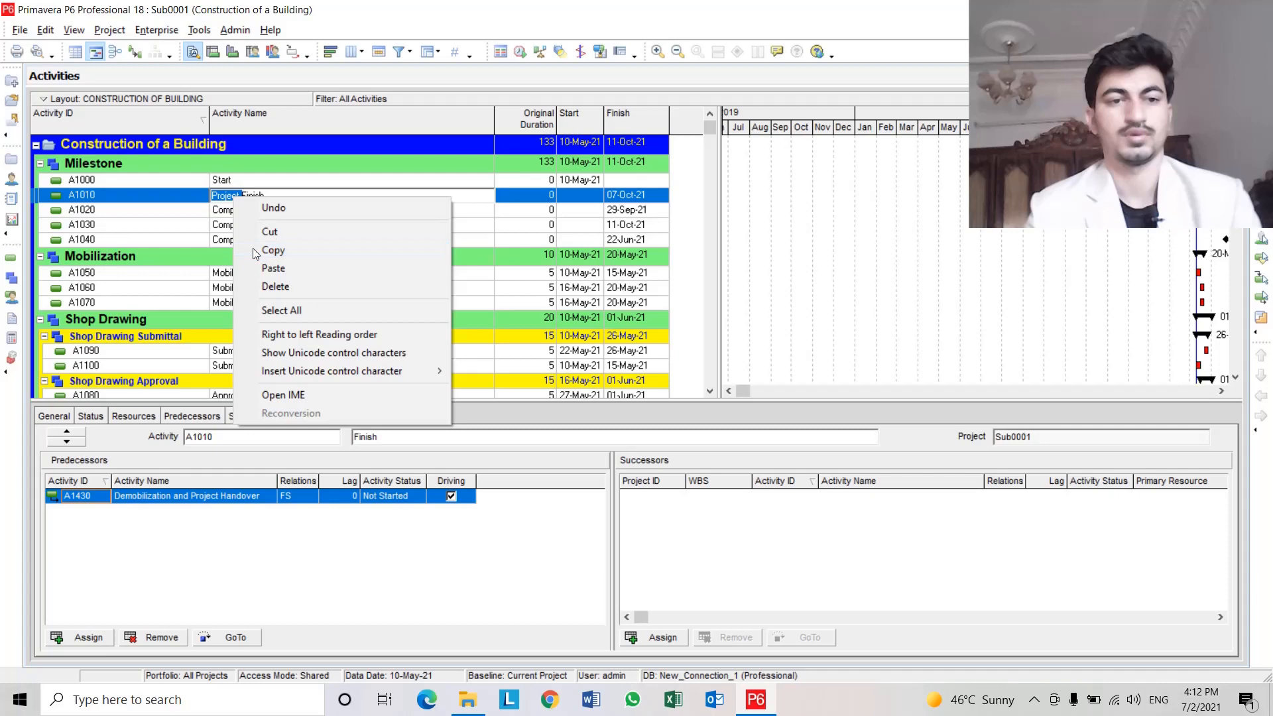
# Rename milestone A1000 as Project Start by pasting the copied word before Start.
pyautogui.click(214, 180)
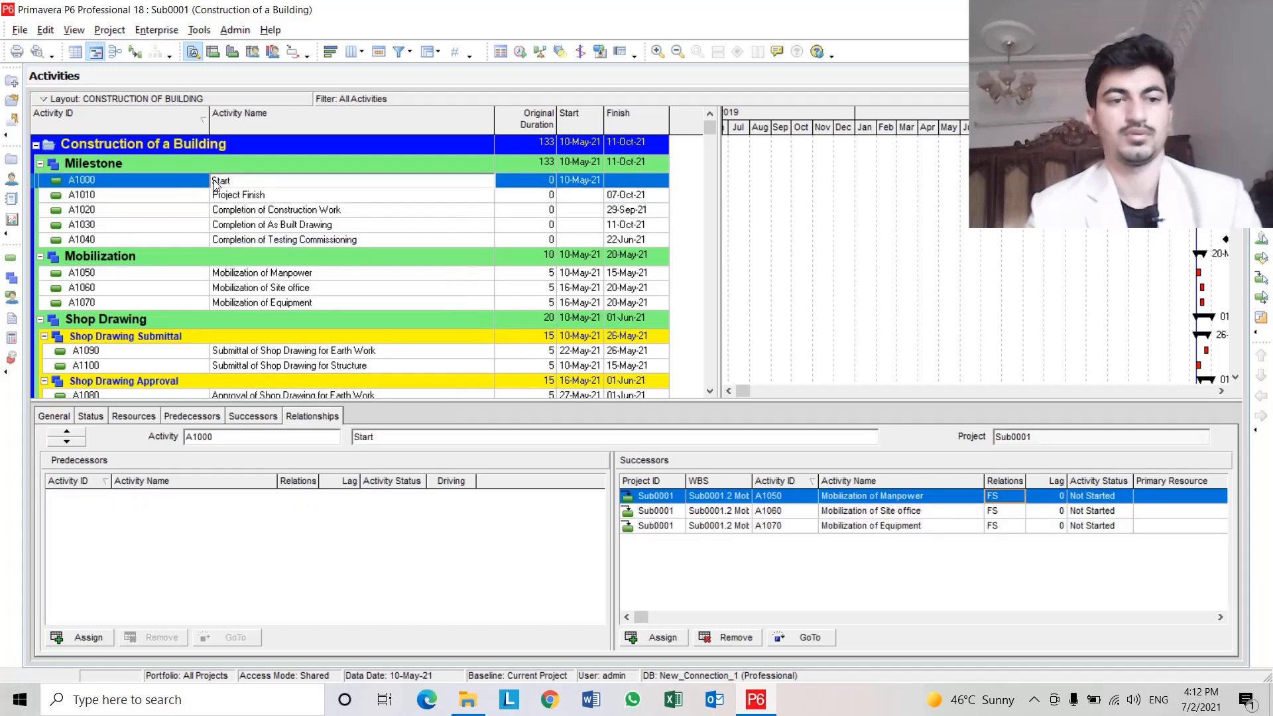
pyautogui.rightClick(214, 183)
pyautogui.click(233, 249)
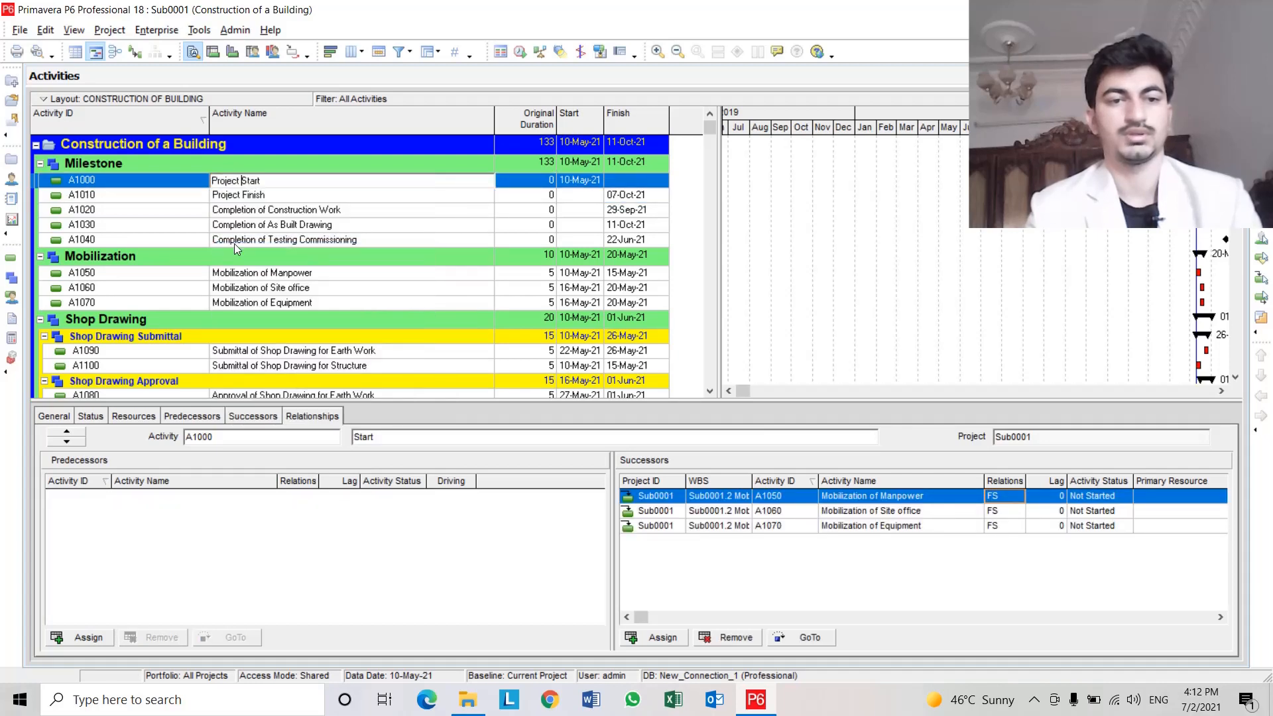
pyautogui.click(284, 195)
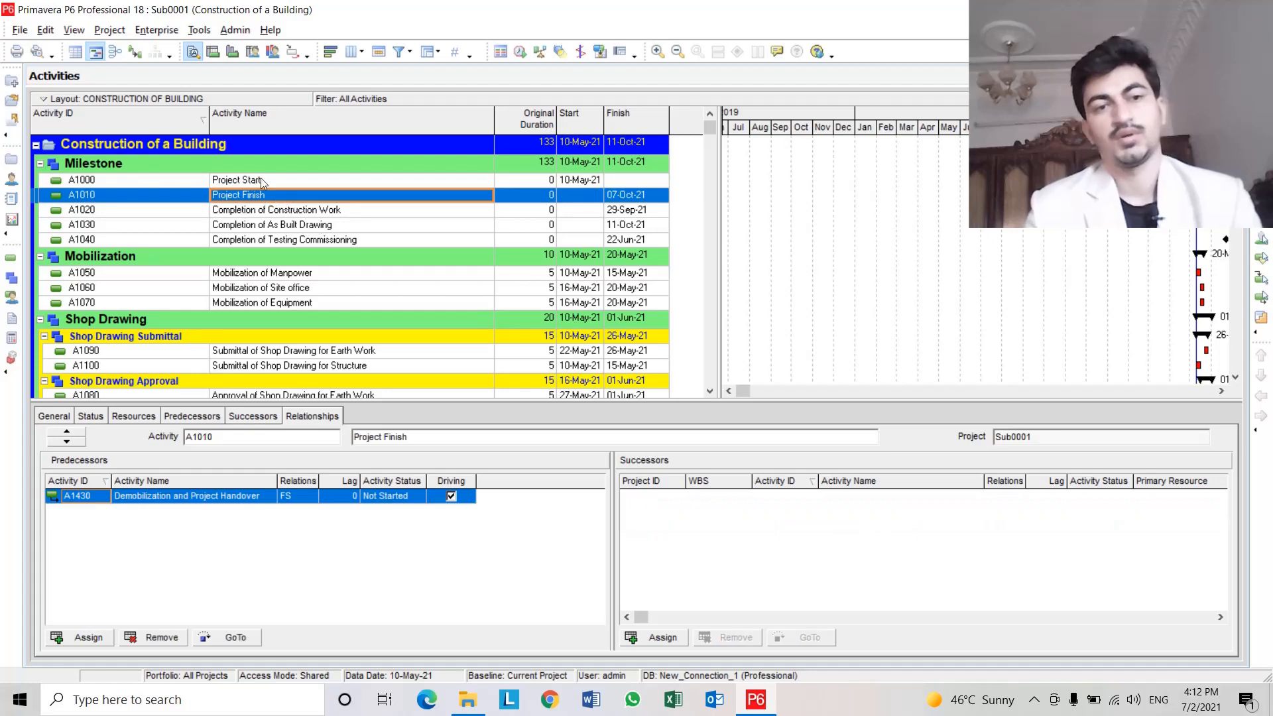
pyautogui.click(260, 179)
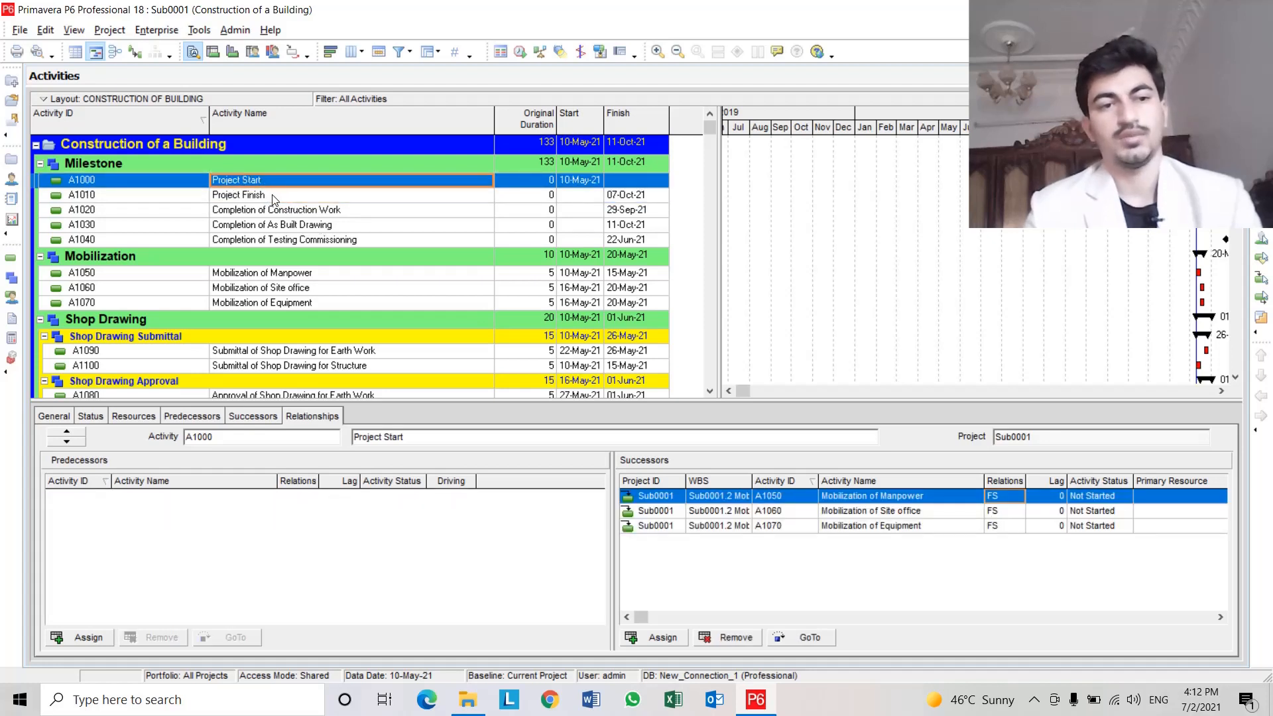
pyautogui.click(273, 197)
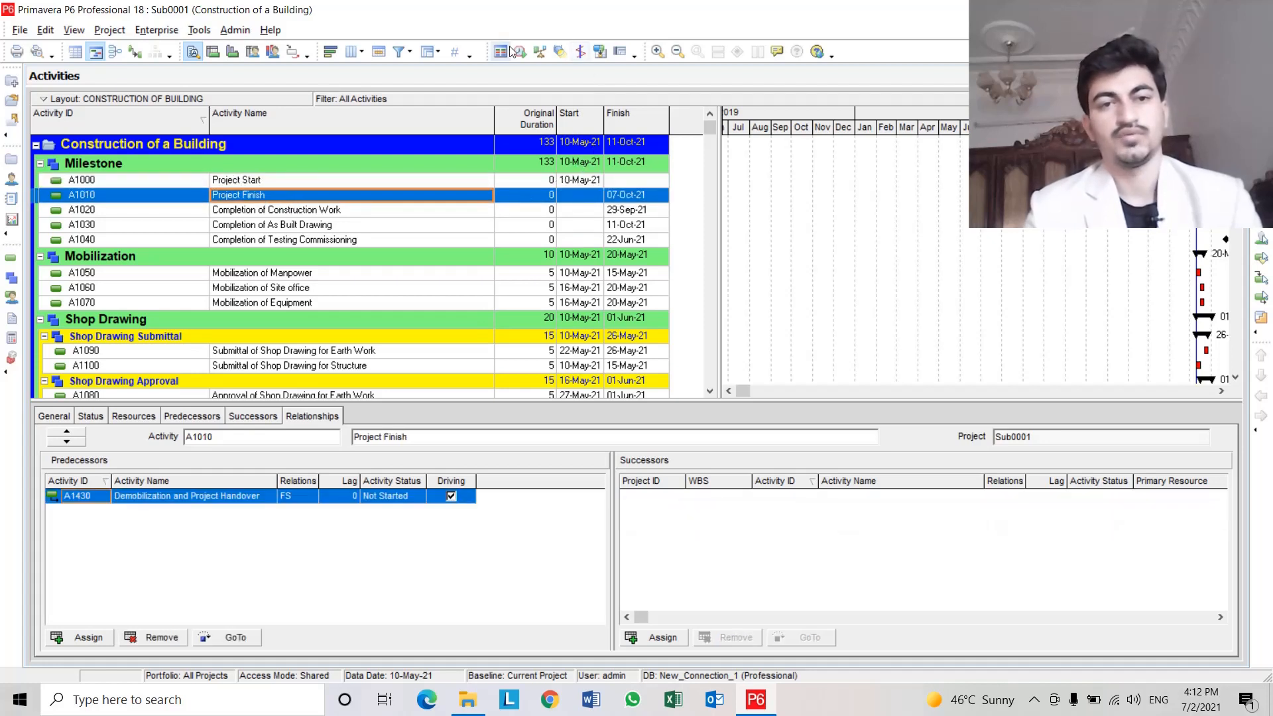
# Schedule the project with the current data date of 10-May-21.
pyautogui.scroll(-5, 432, 236)
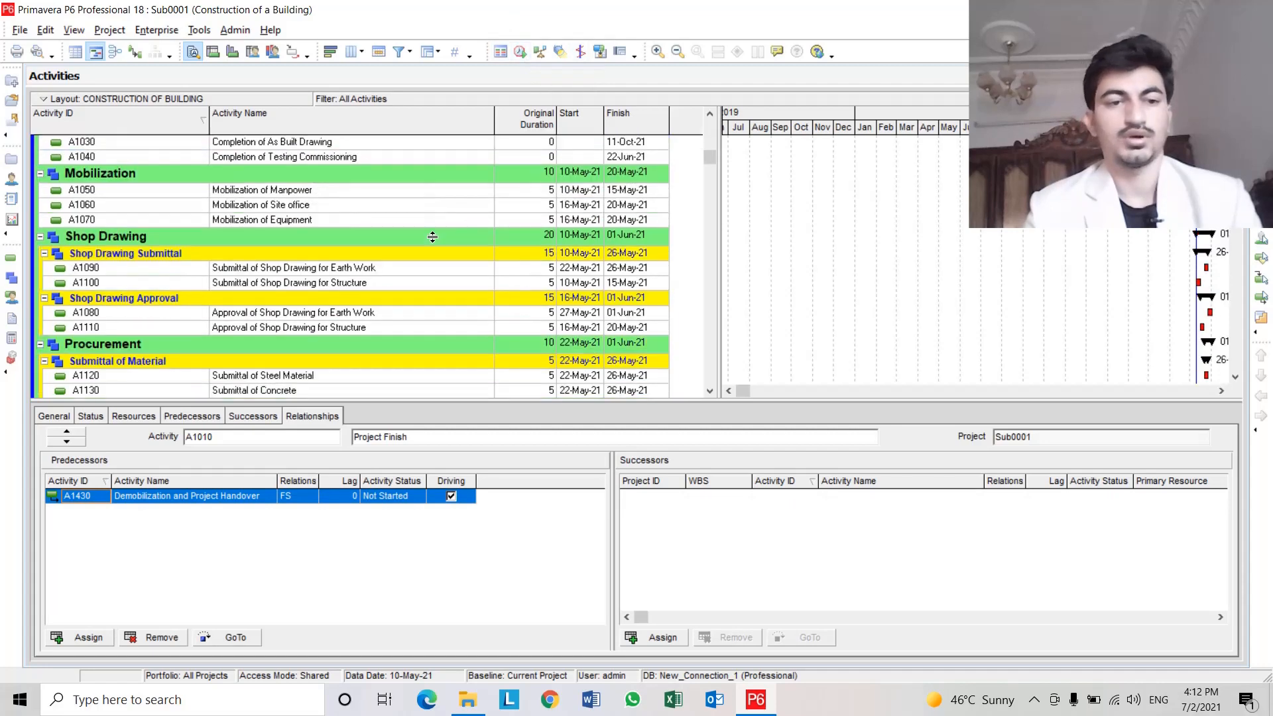
pyautogui.scroll(-2, 507, 299)
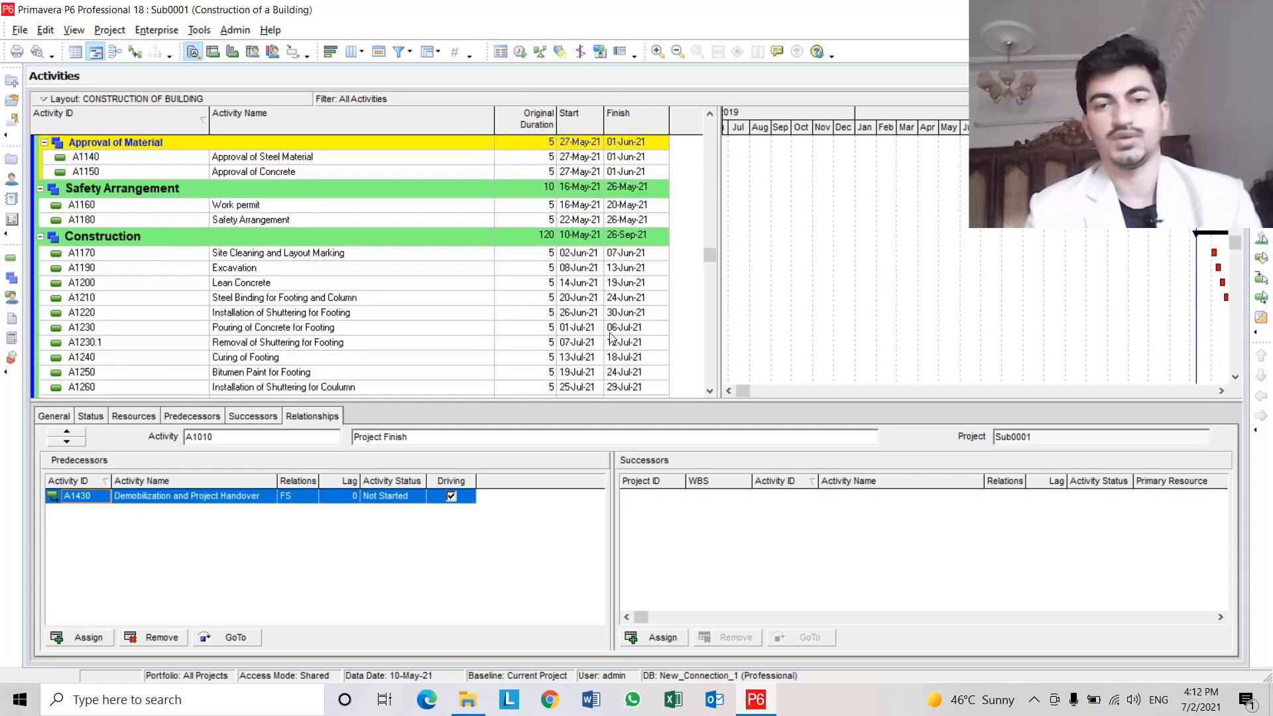
pyautogui.moveTo(709, 257); pyautogui.dragTo(696, 170)
pyautogui.scroll(1, 405, 165)
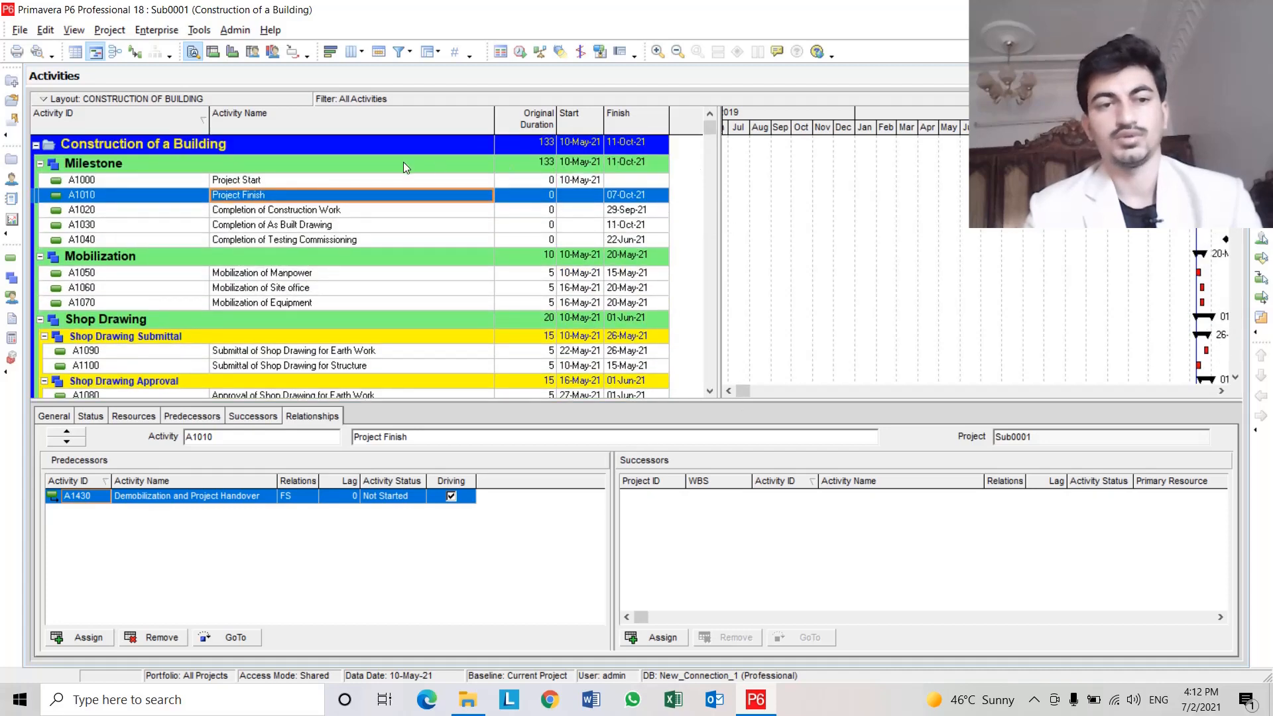
pyautogui.click(518, 53)
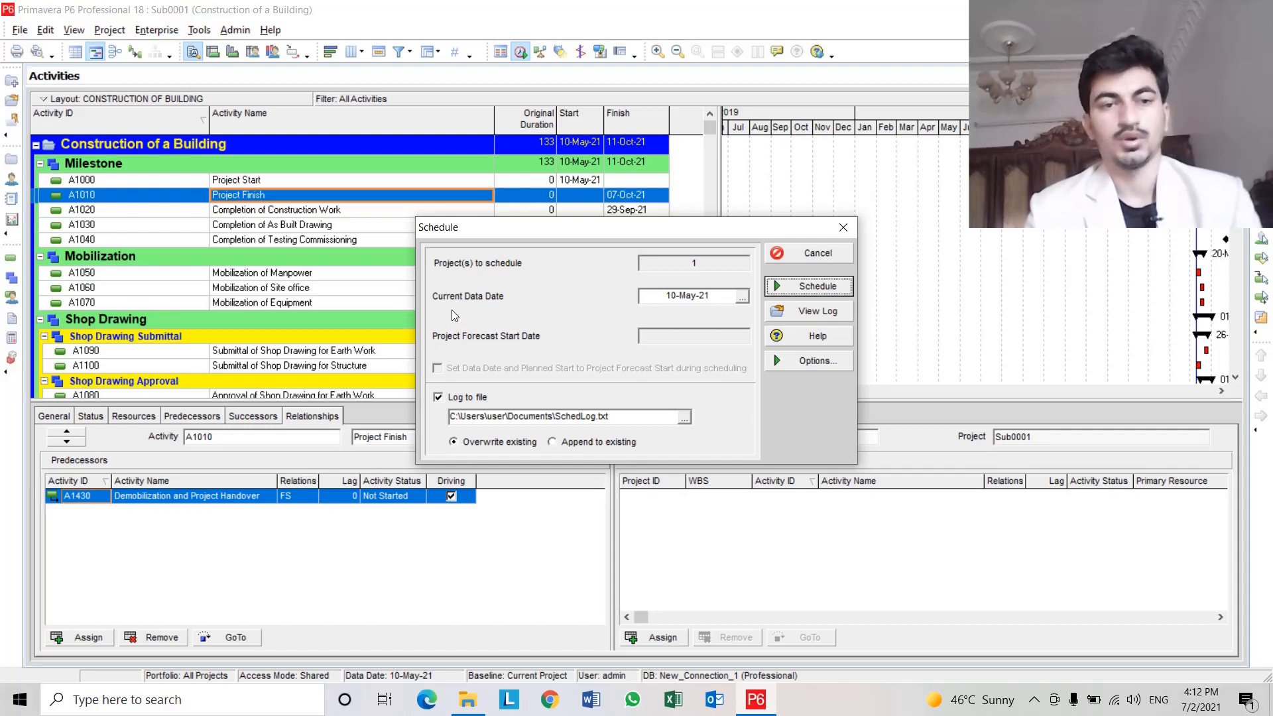
pyautogui.click(800, 288)
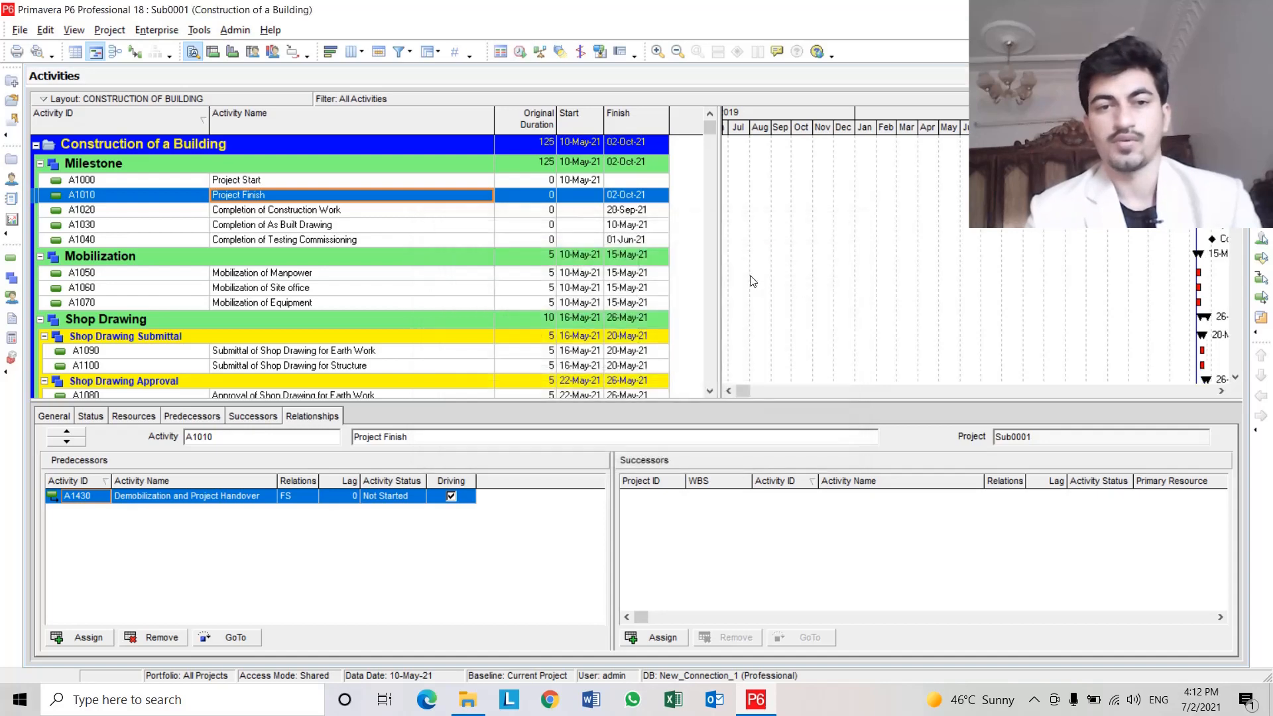
# Examine the finish date and predecessor of milestone A1020 Completion of Construction Work.
pyautogui.click(197, 199)
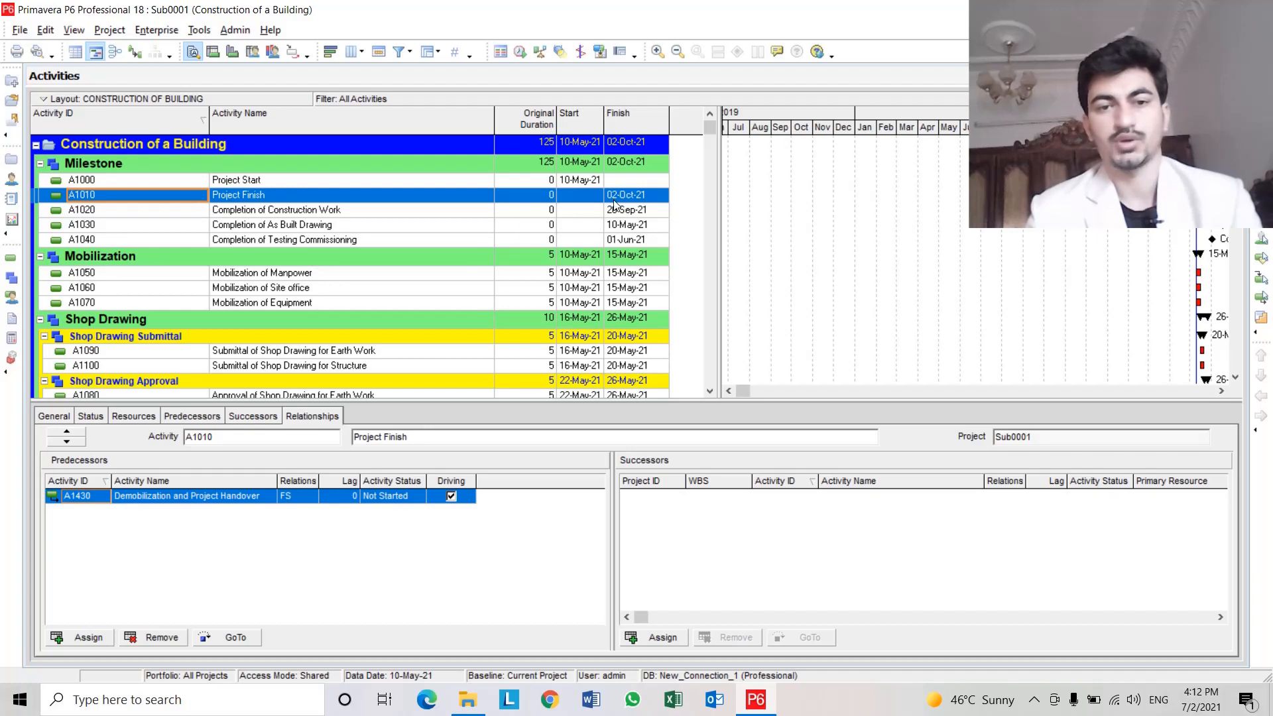
pyautogui.click(629, 210)
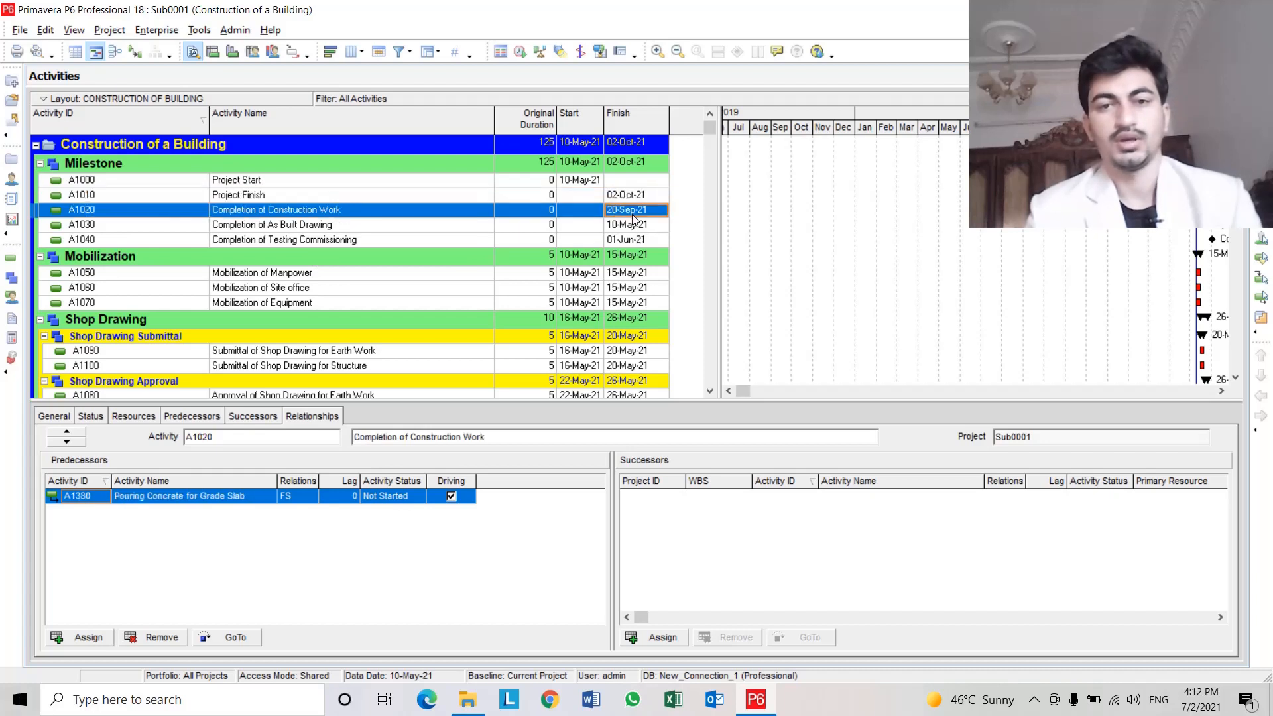
pyautogui.click(428, 217)
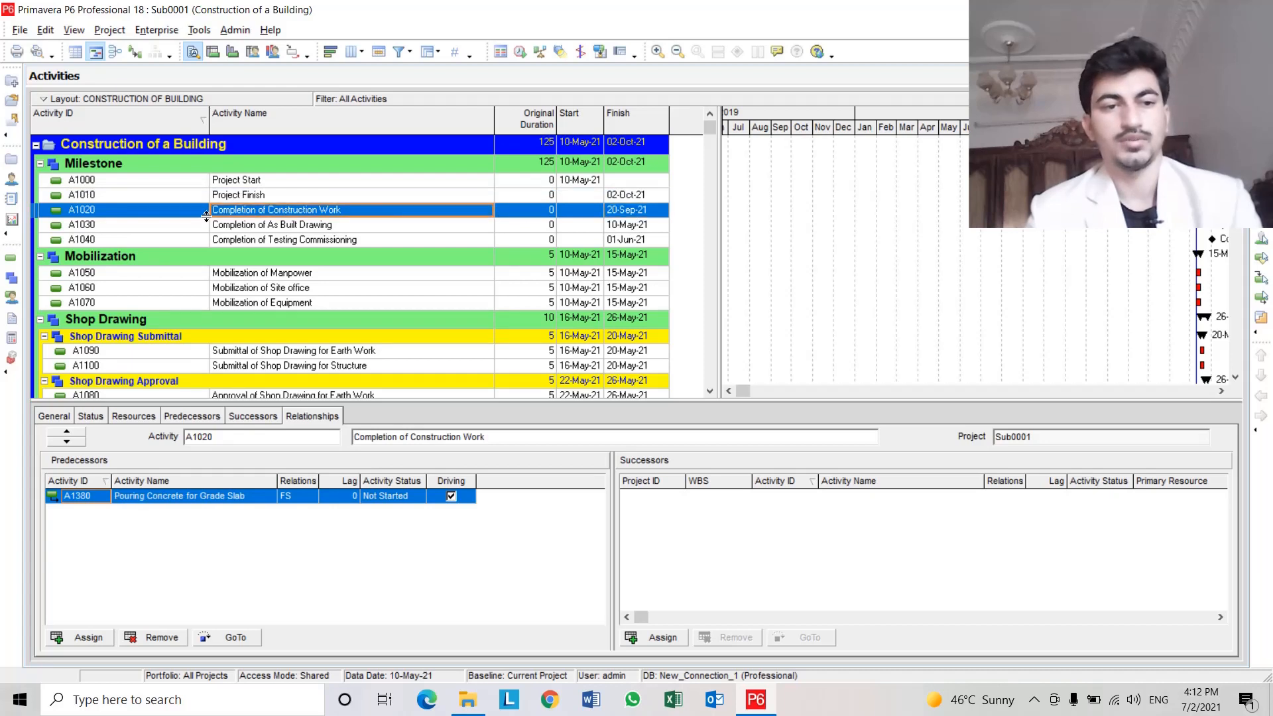
pyautogui.click(171, 216)
pyautogui.click(265, 211)
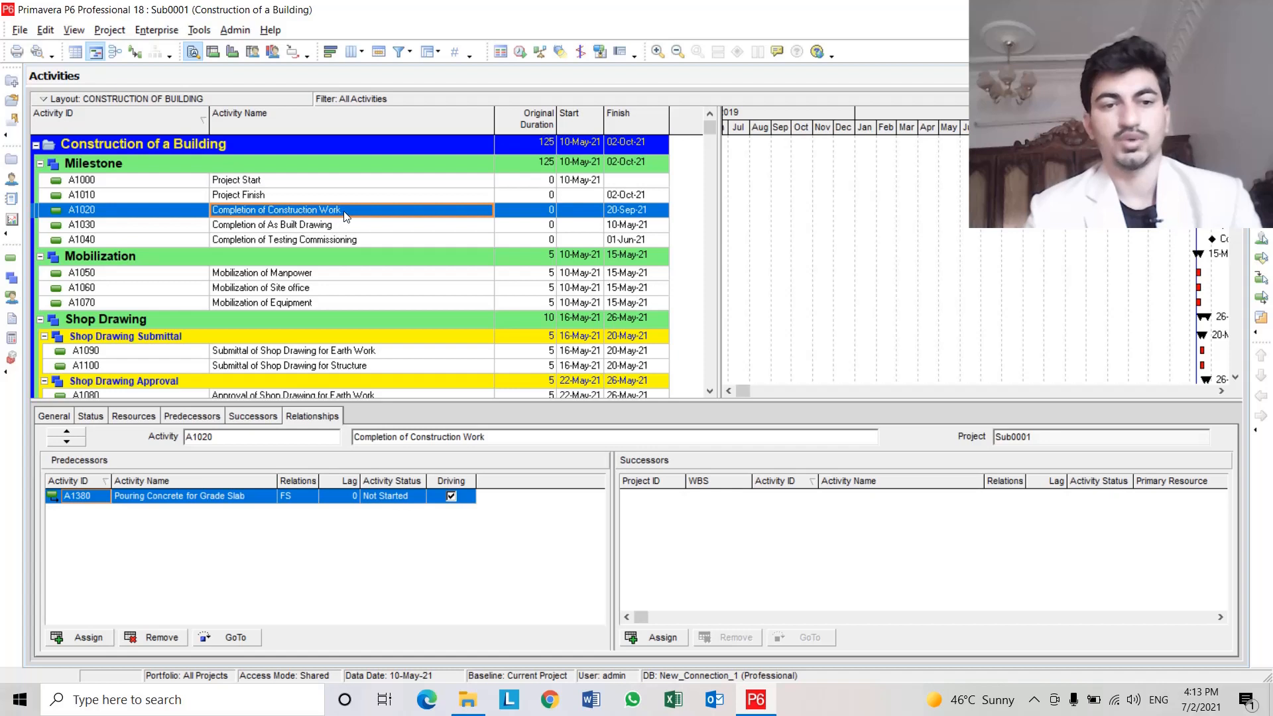
pyautogui.click(631, 212)
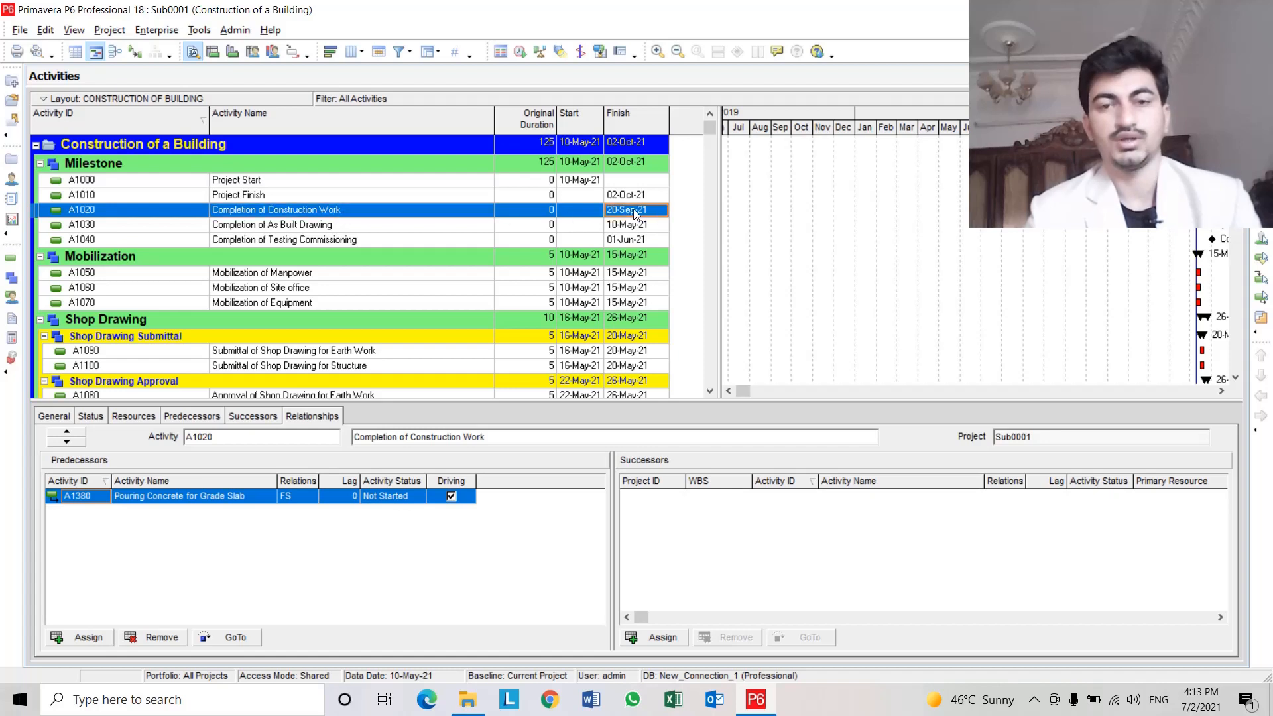
pyautogui.moveTo(722, 224); pyautogui.dragTo(784, 227)
pyautogui.click(477, 213)
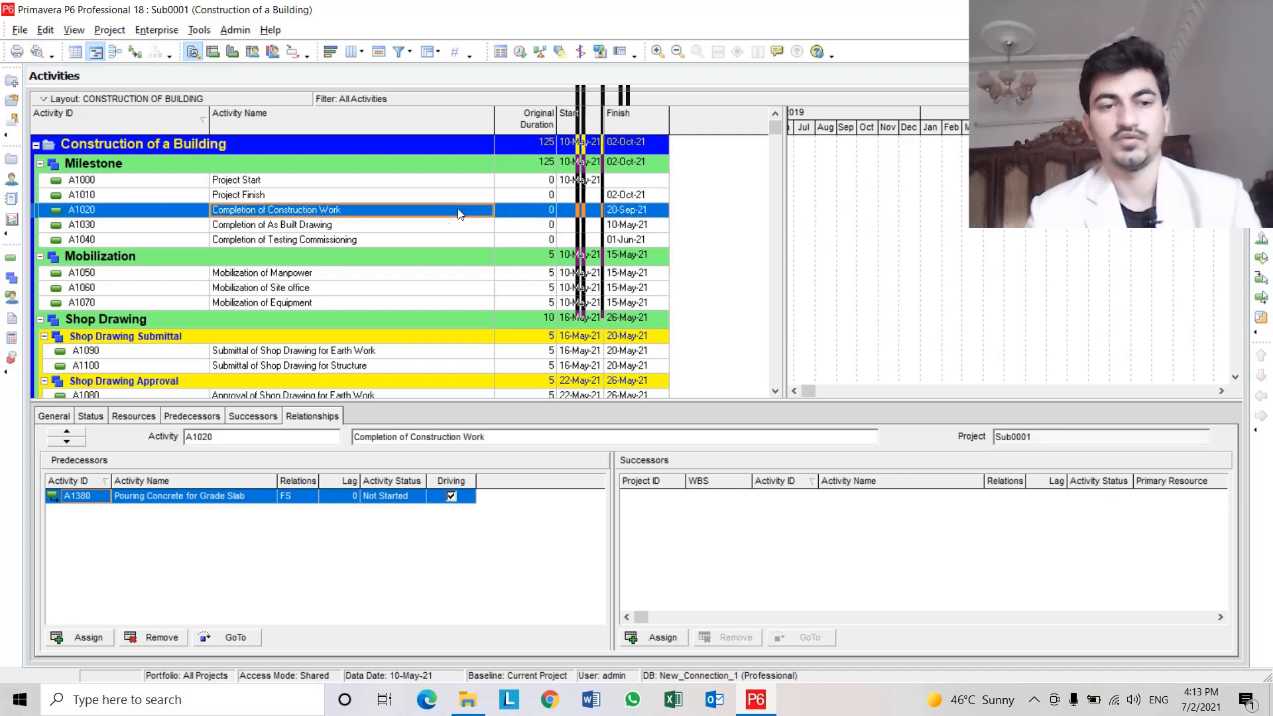
# Jump to predecessor A1380 to review its successors, then go back to milestone A1020.
pyautogui.click(192, 499)
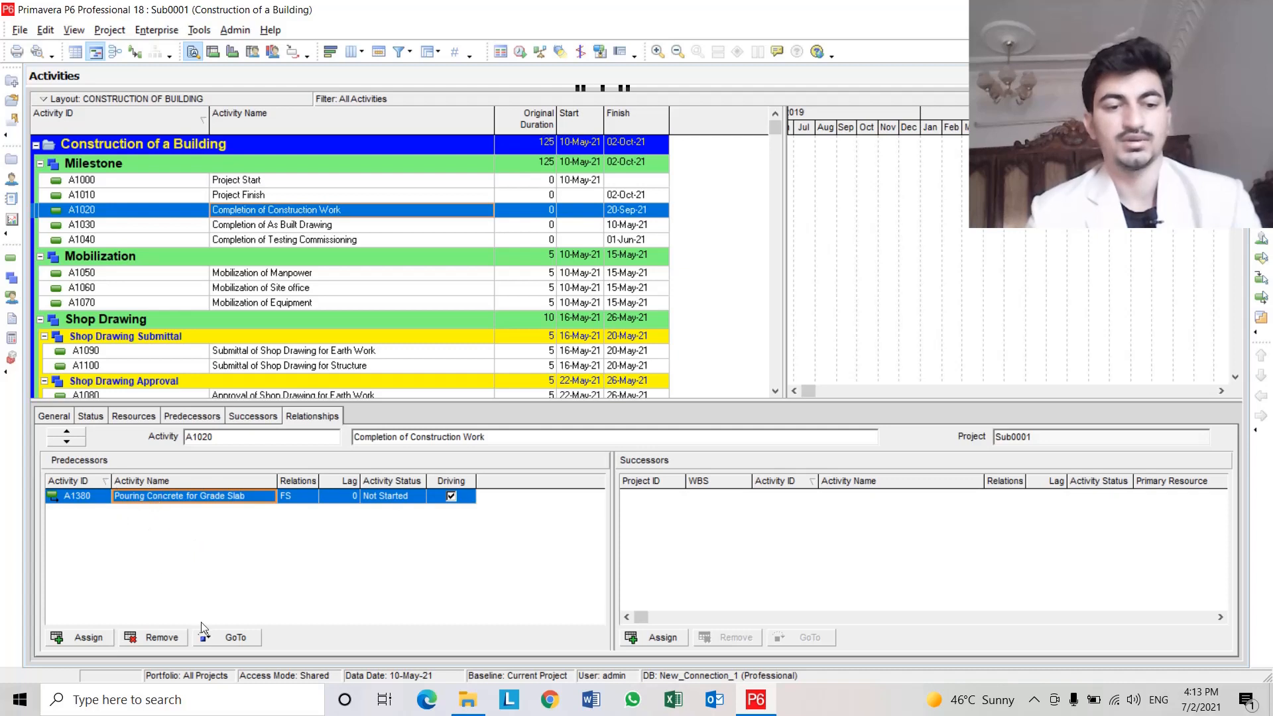
pyautogui.click(240, 639)
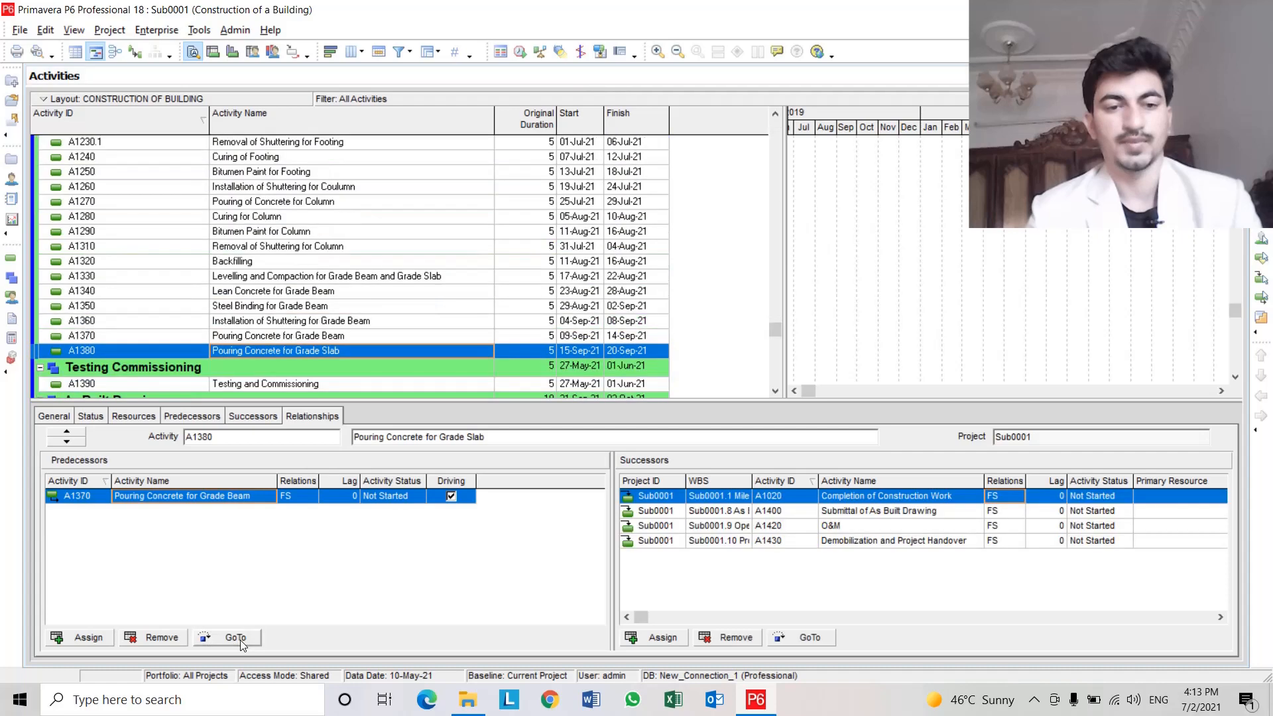
pyautogui.click(625, 351)
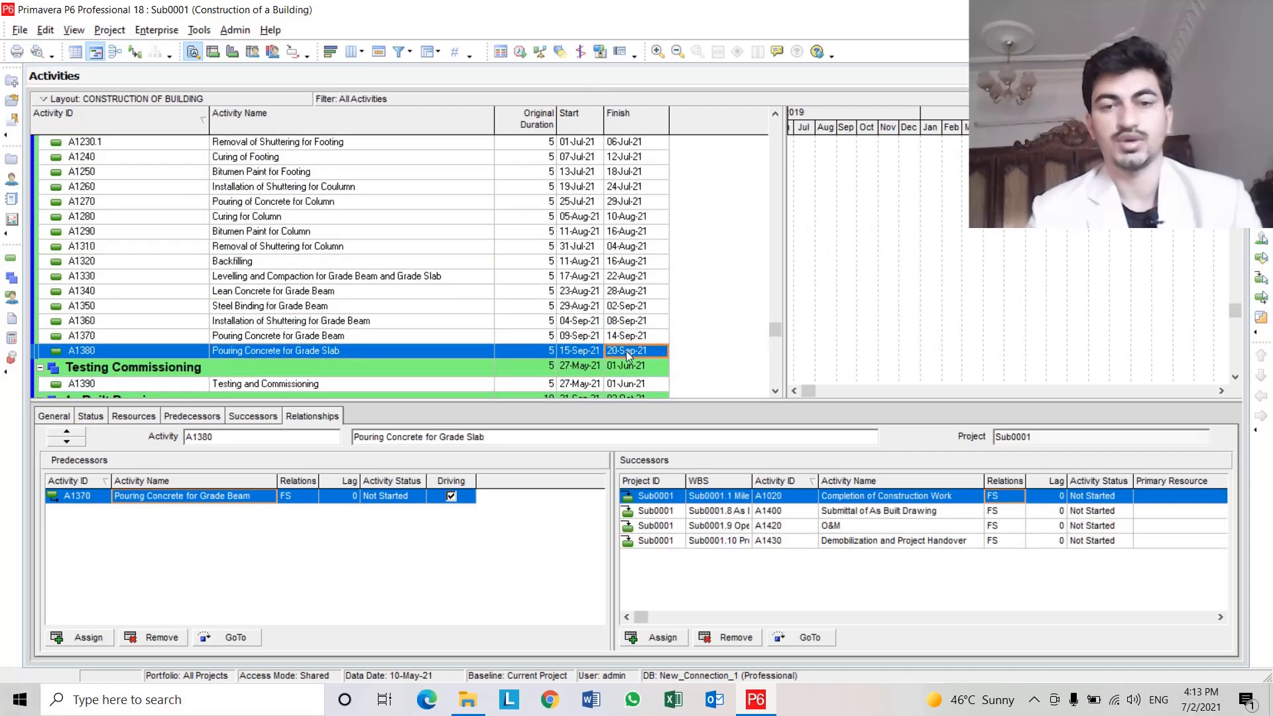
pyautogui.click(430, 353)
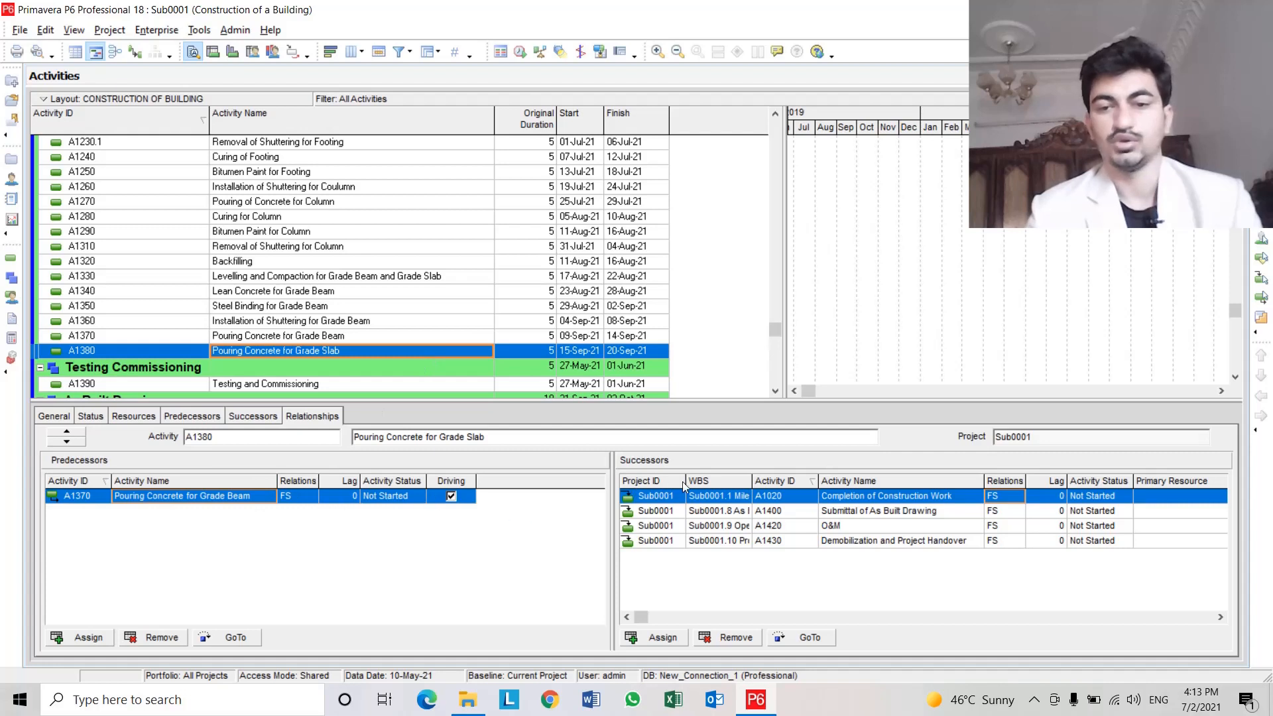
pyautogui.click(888, 500)
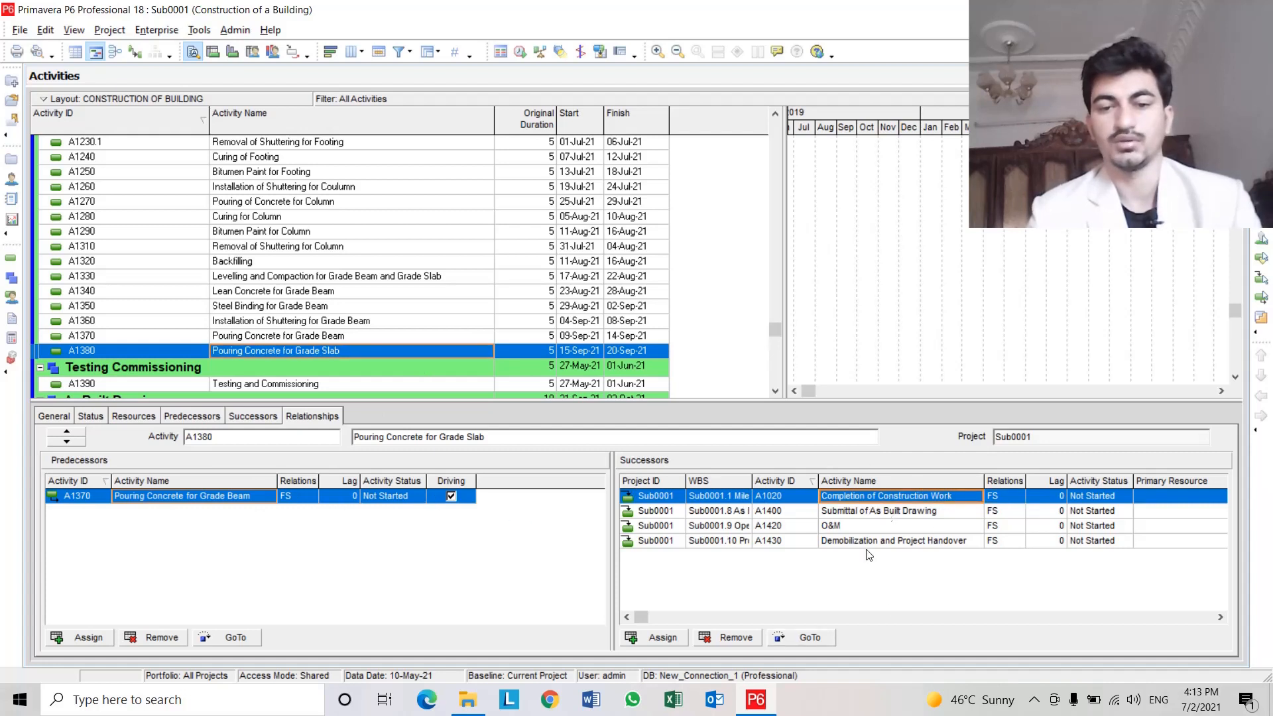
pyautogui.click(804, 637)
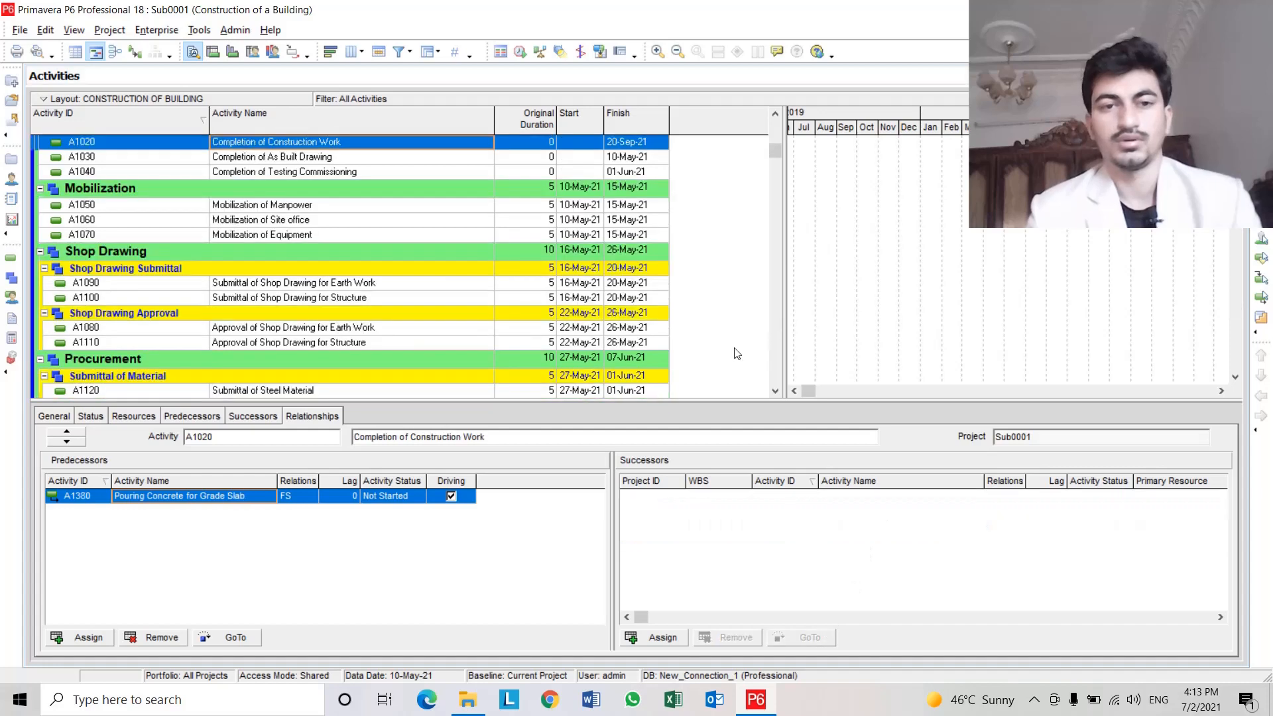
# Review the finish dates of milestones A1020 and A1030 in the Milestone group.
pyautogui.click(637, 141)
pyautogui.scroll(2, 617, 172)
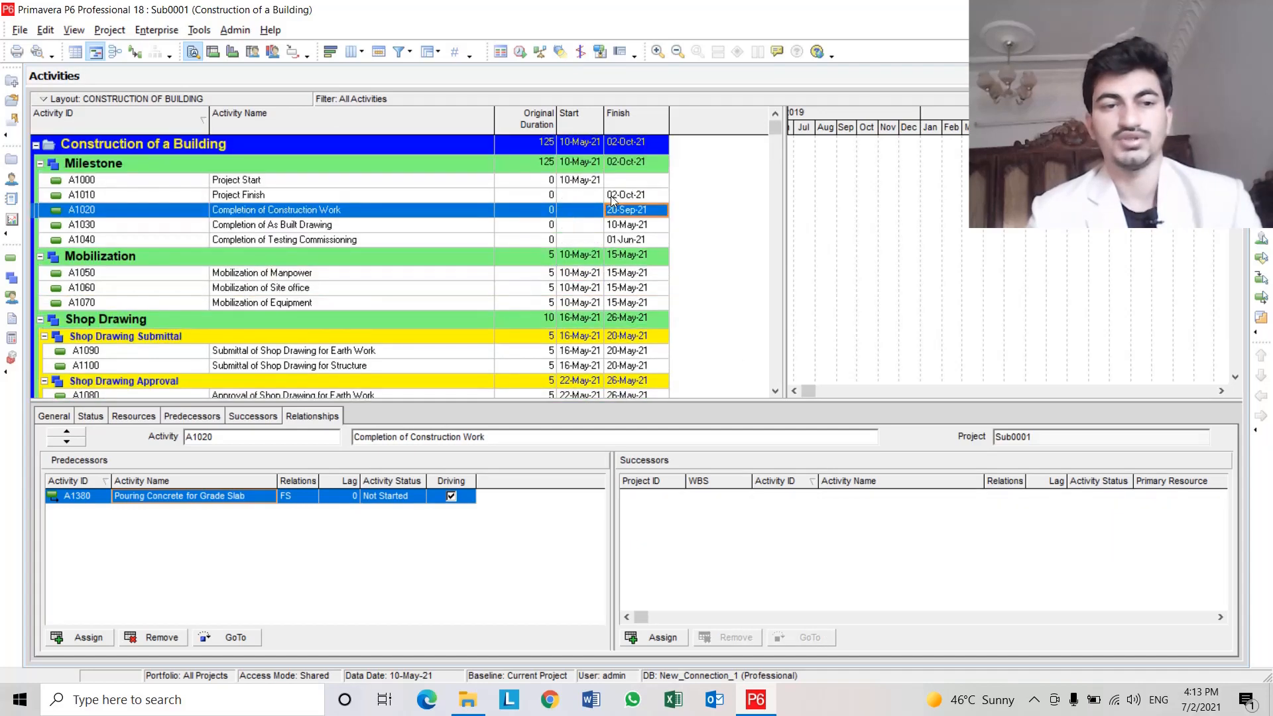
pyautogui.click(457, 213)
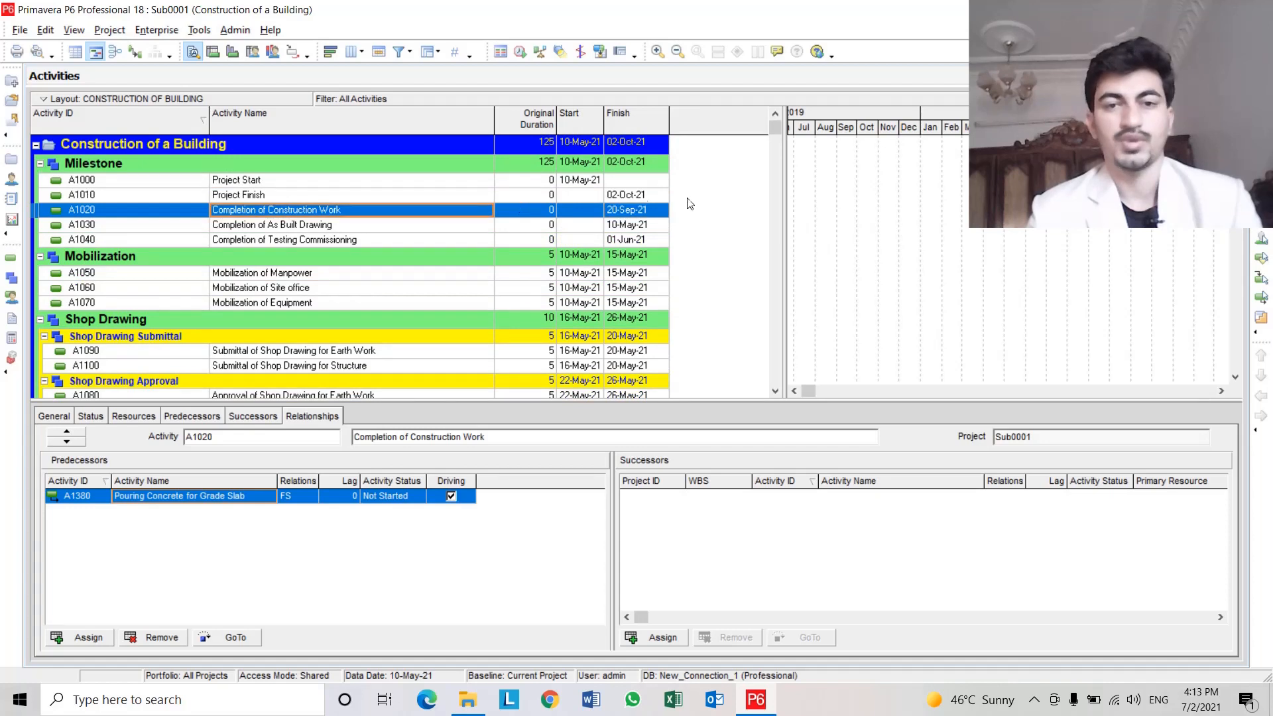
pyautogui.click(187, 210)
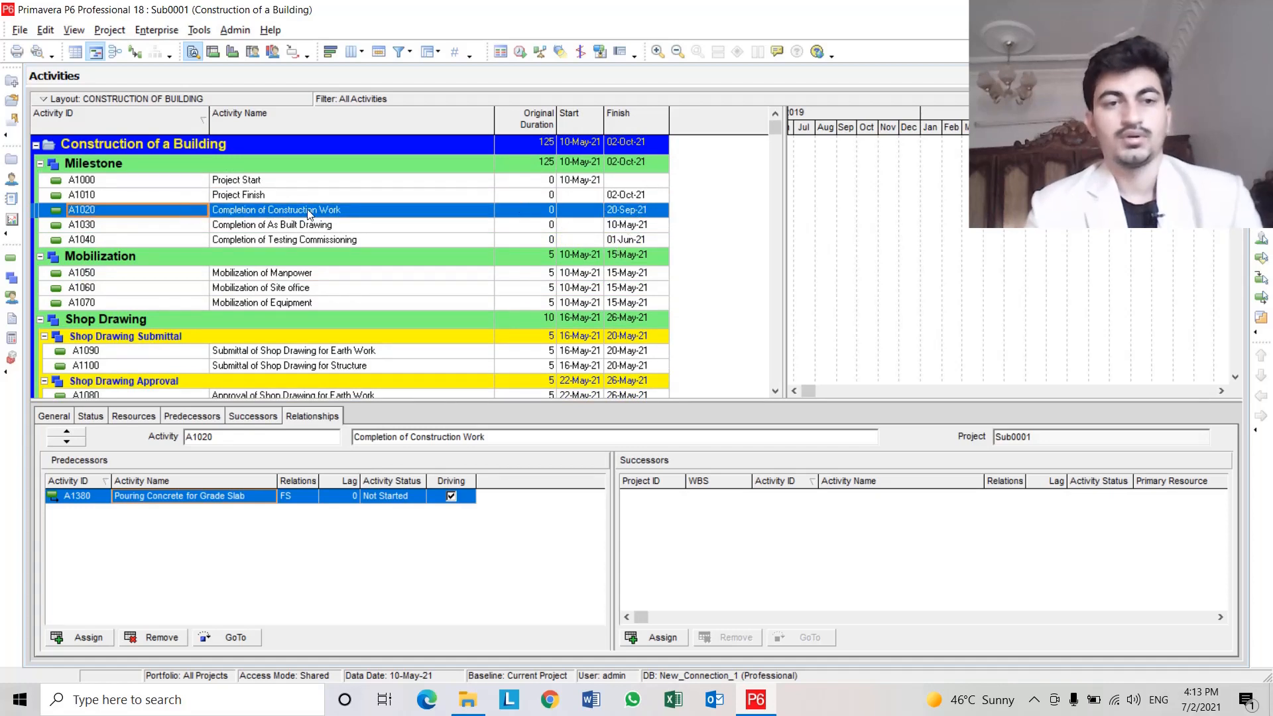
pyautogui.click(276, 226)
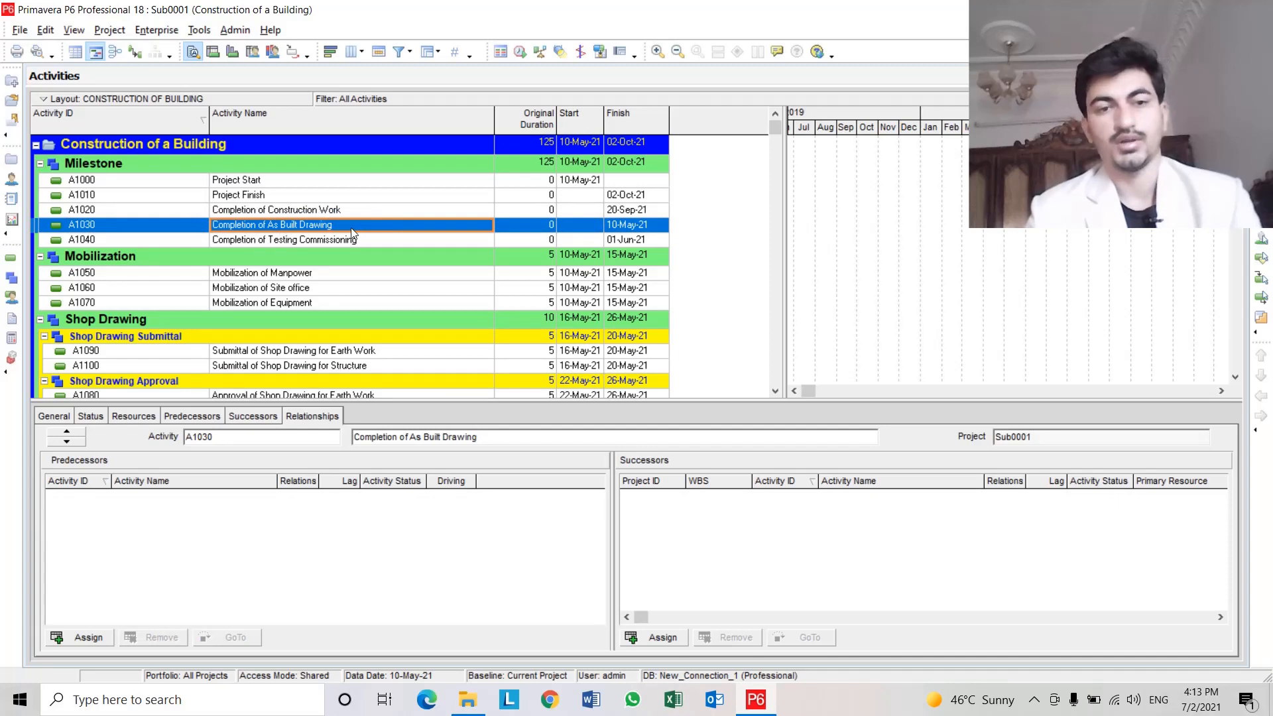
pyautogui.click(625, 226)
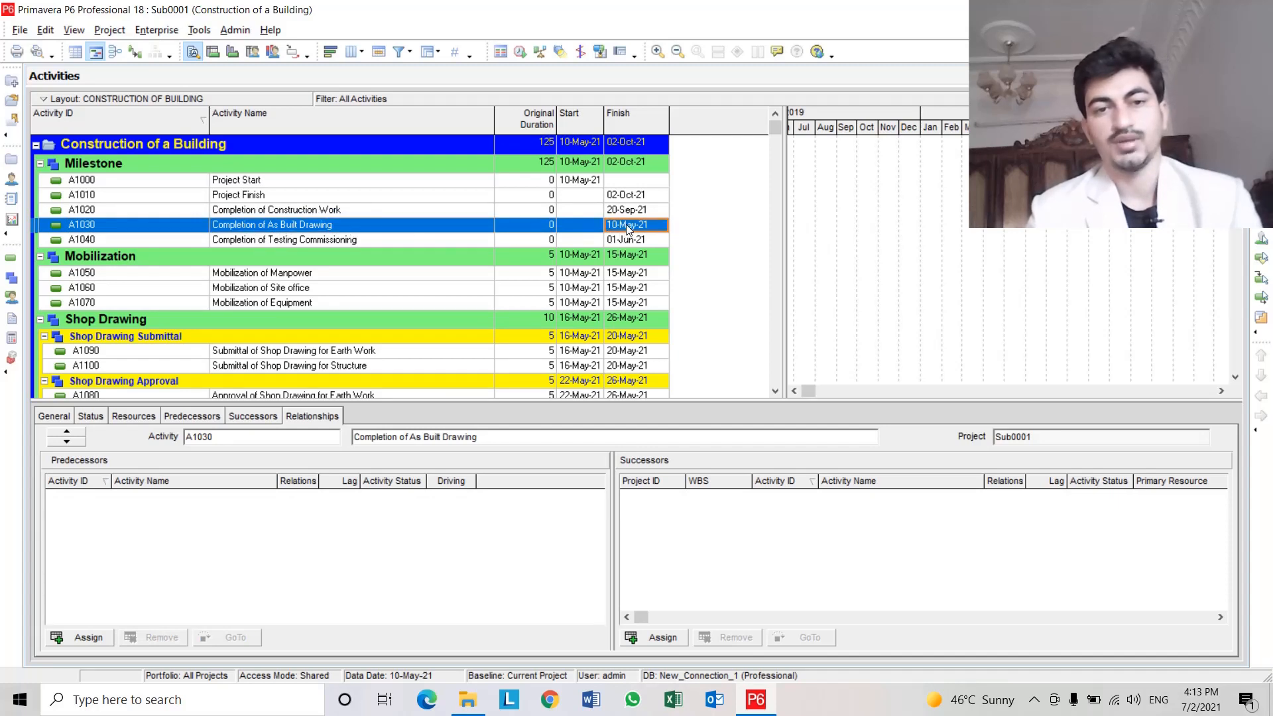
pyautogui.click(406, 226)
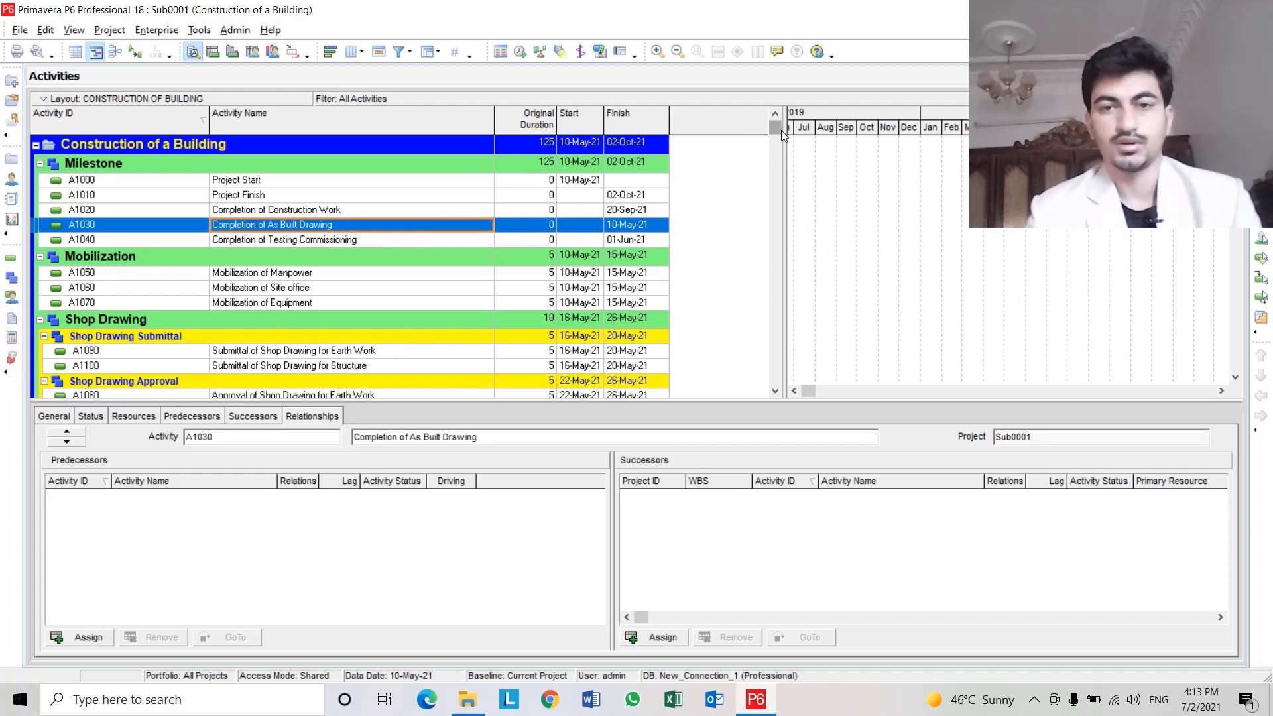
# Assign A1030 Completion of As Built Drawing as the successor of A1410 Approval of As Built Drawing, then close the dialog.
pyautogui.moveTo(778, 129); pyautogui.dragTo(797, 387)
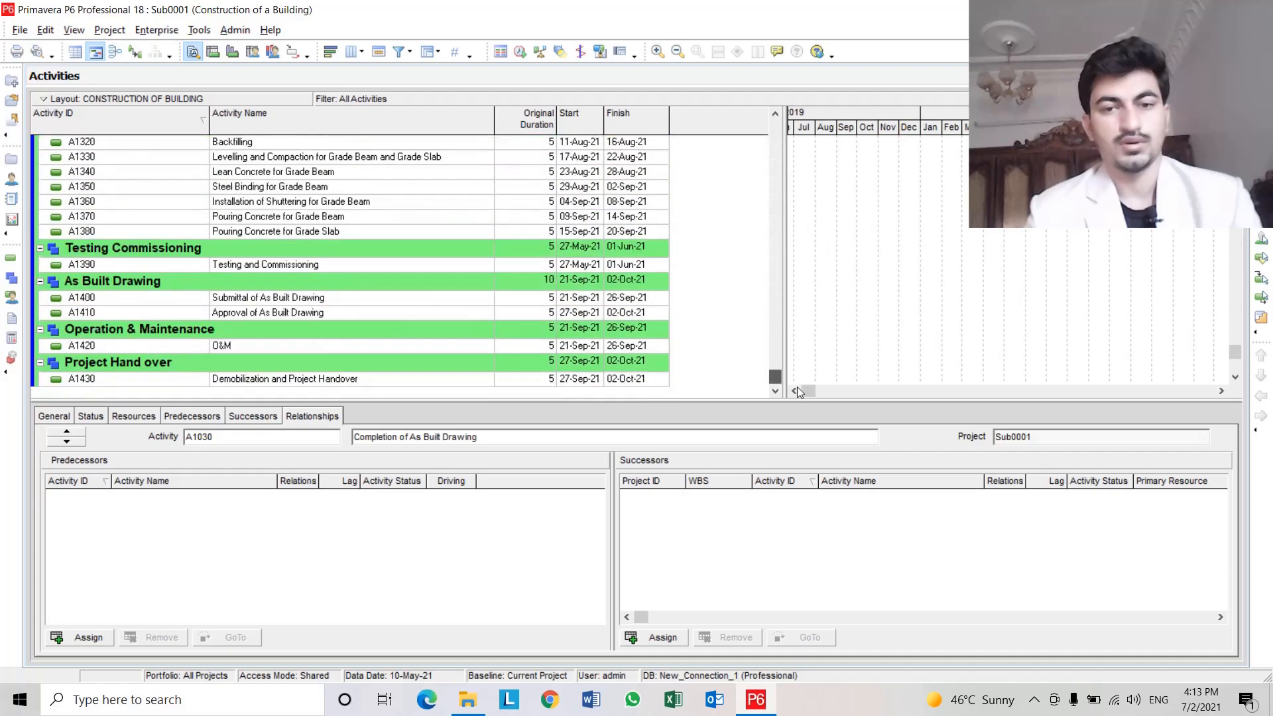
pyautogui.click(321, 313)
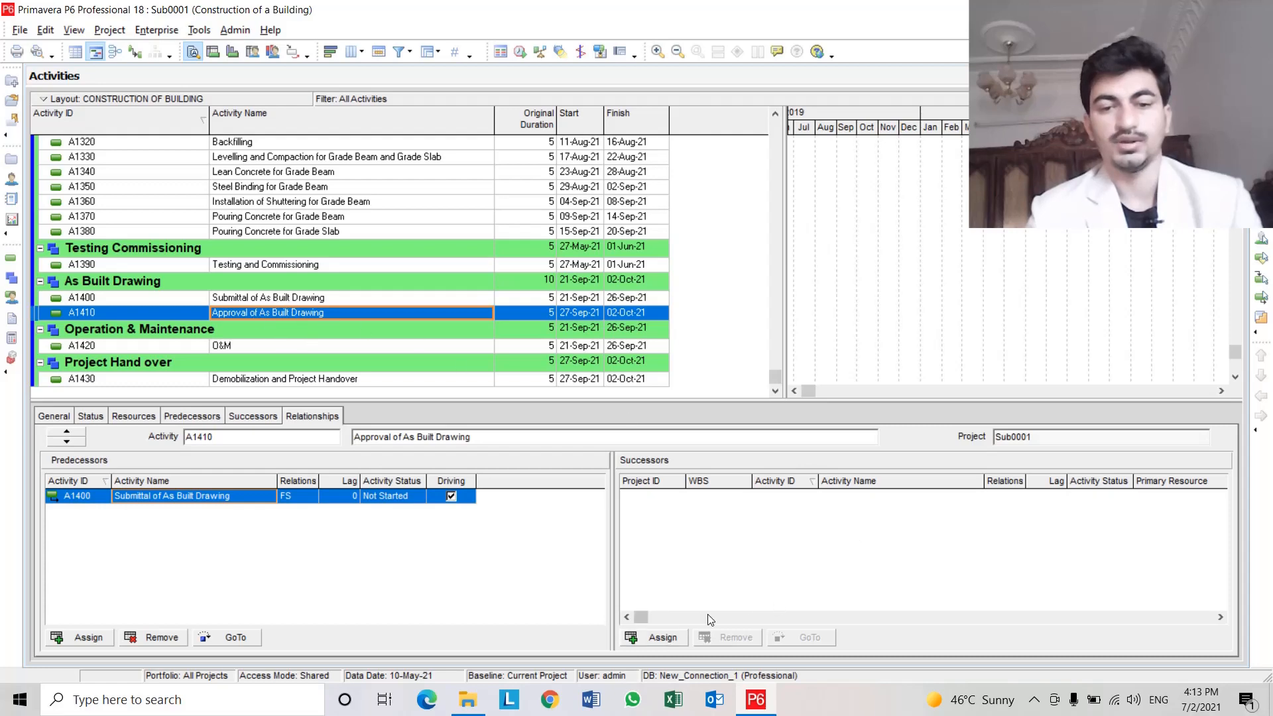
pyautogui.click(673, 638)
pyautogui.click(849, 210)
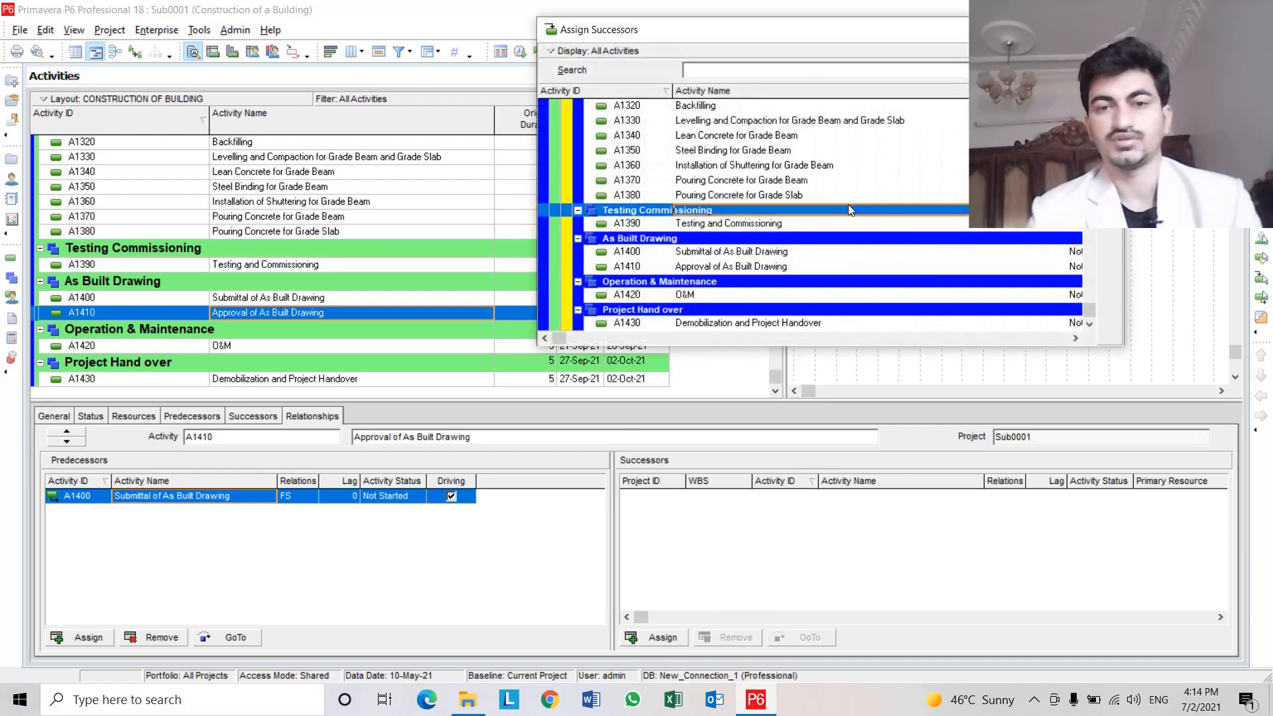
pyautogui.scroll(15, 884, 315)
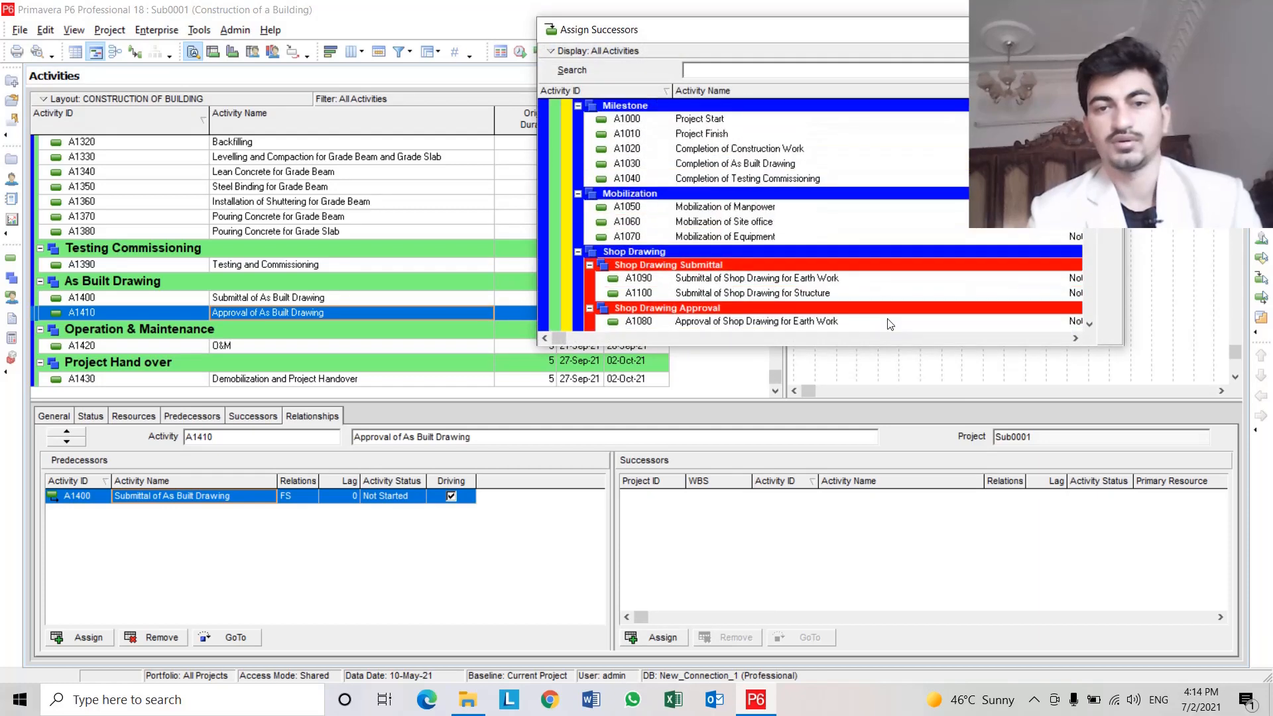
pyautogui.scroll(3, 890, 324)
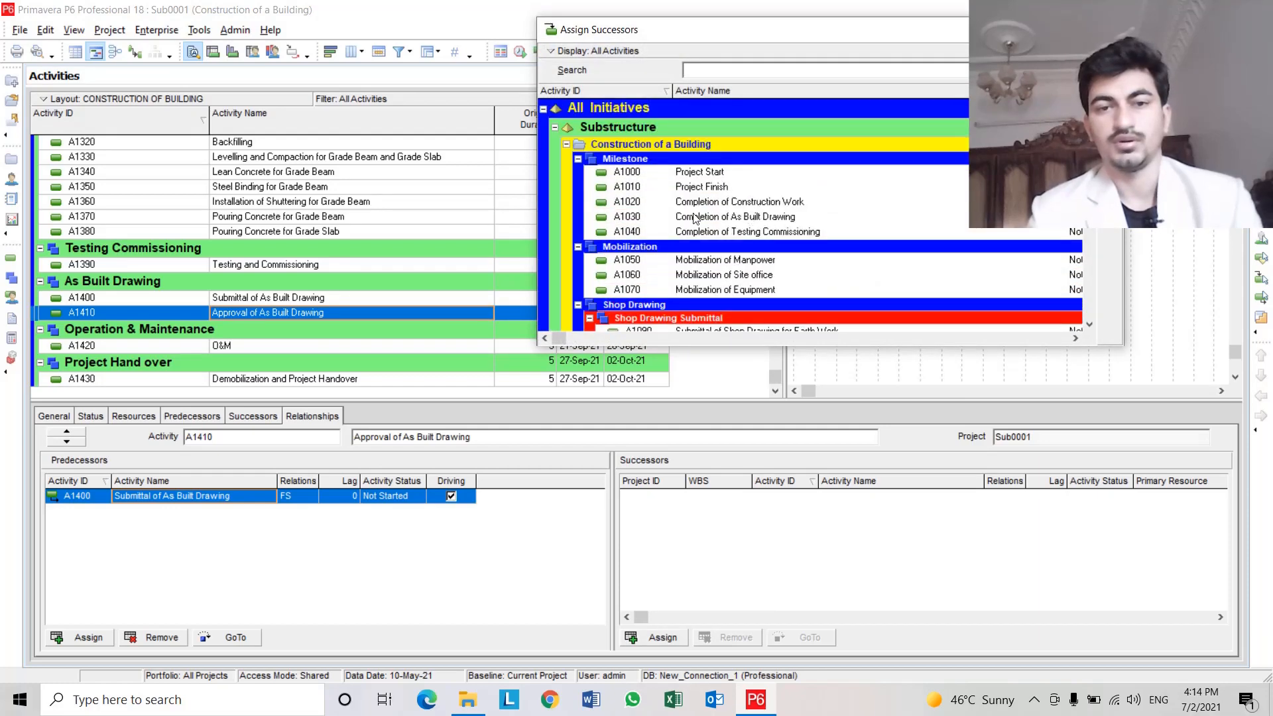
pyautogui.click(815, 217)
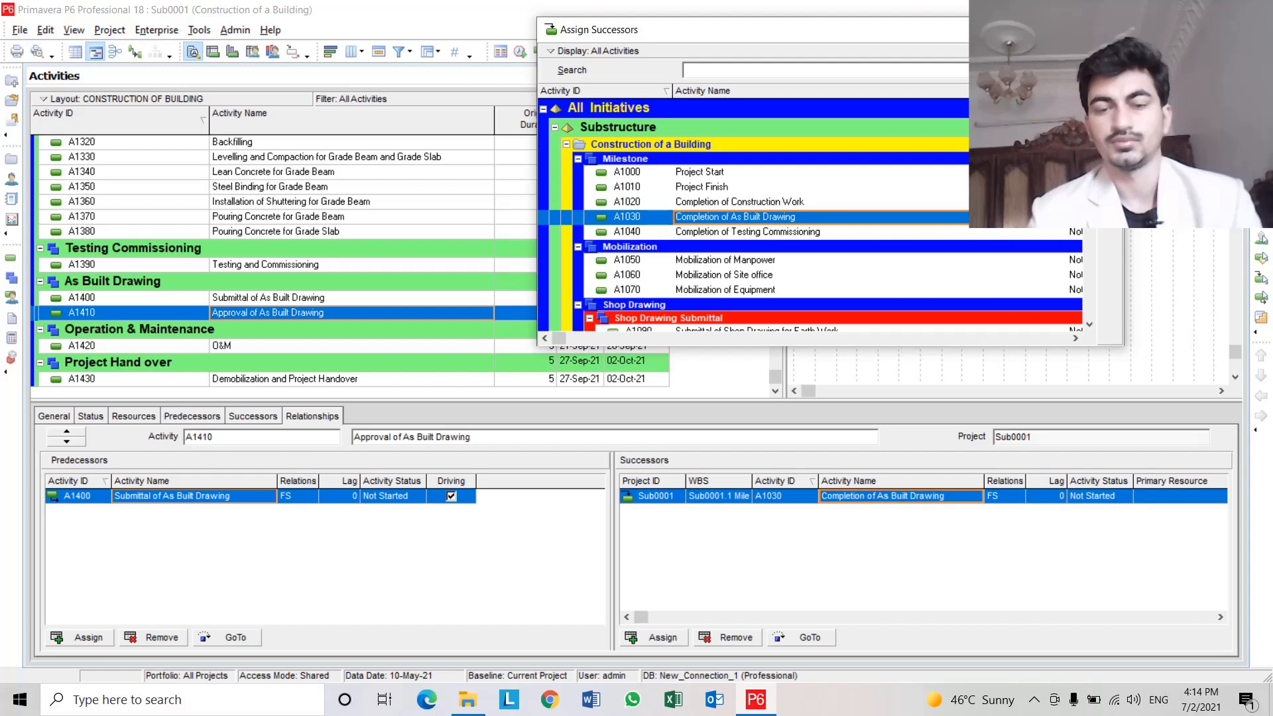
pyautogui.press('Escape')
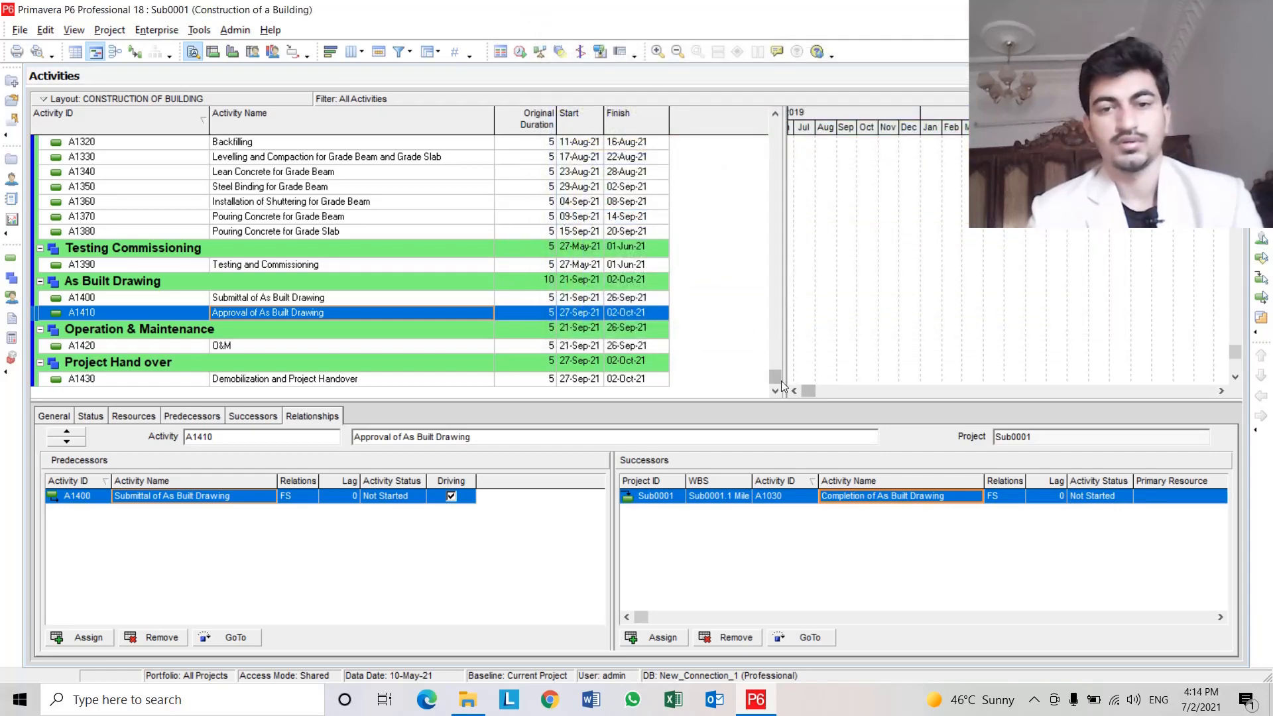
# Select milestone A1030 Completion of As Built Drawing and schedule the project.
pyautogui.moveTo(775, 377); pyautogui.dragTo(770, 113)
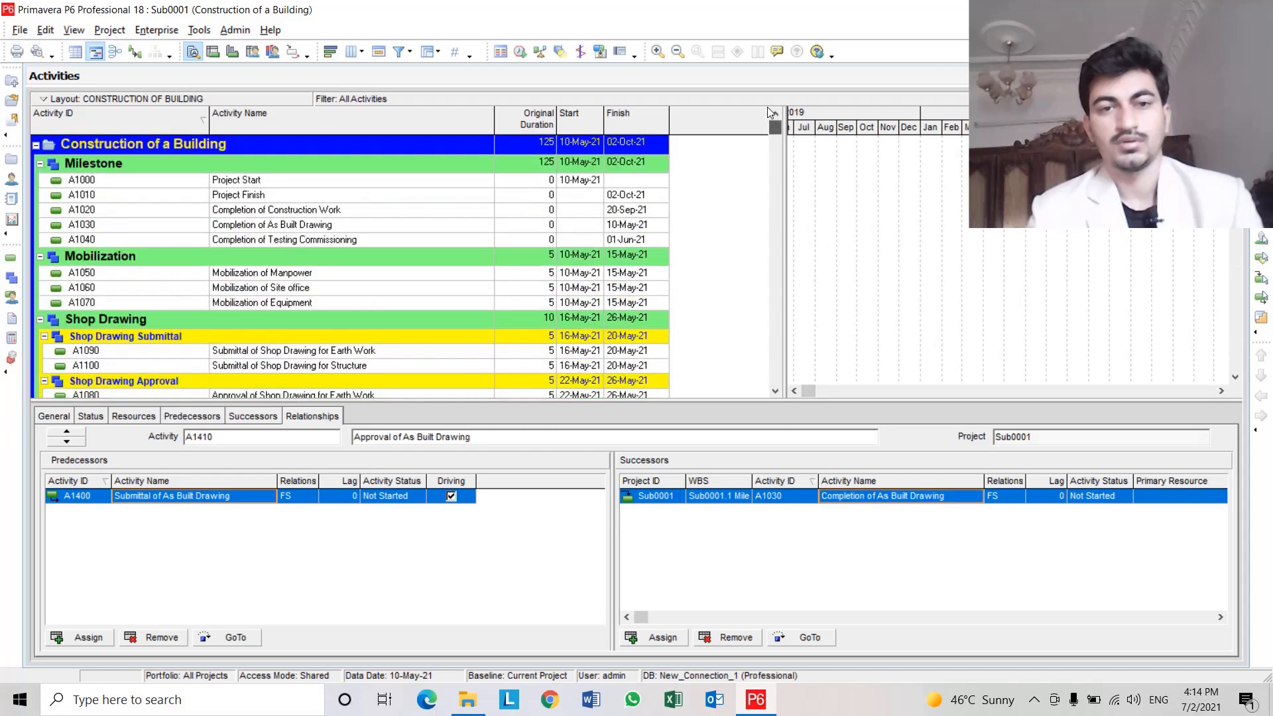
pyautogui.click(627, 224)
pyautogui.click(377, 227)
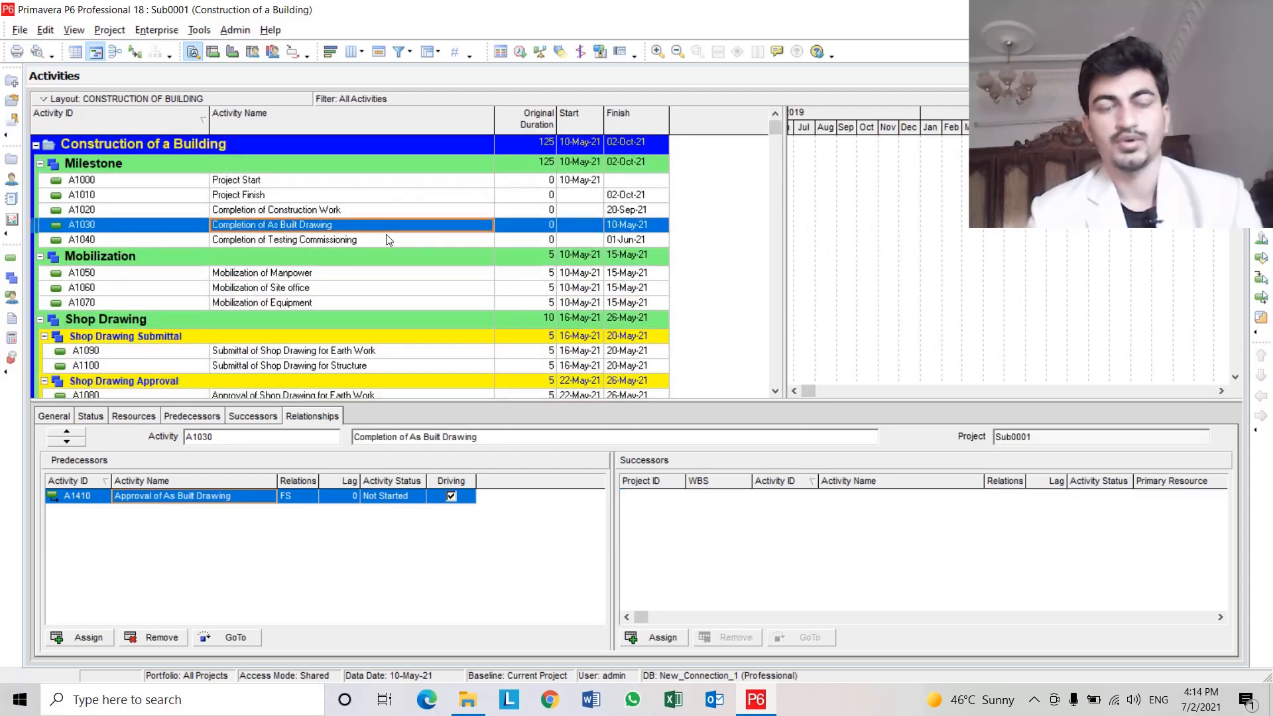
pyautogui.click(521, 53)
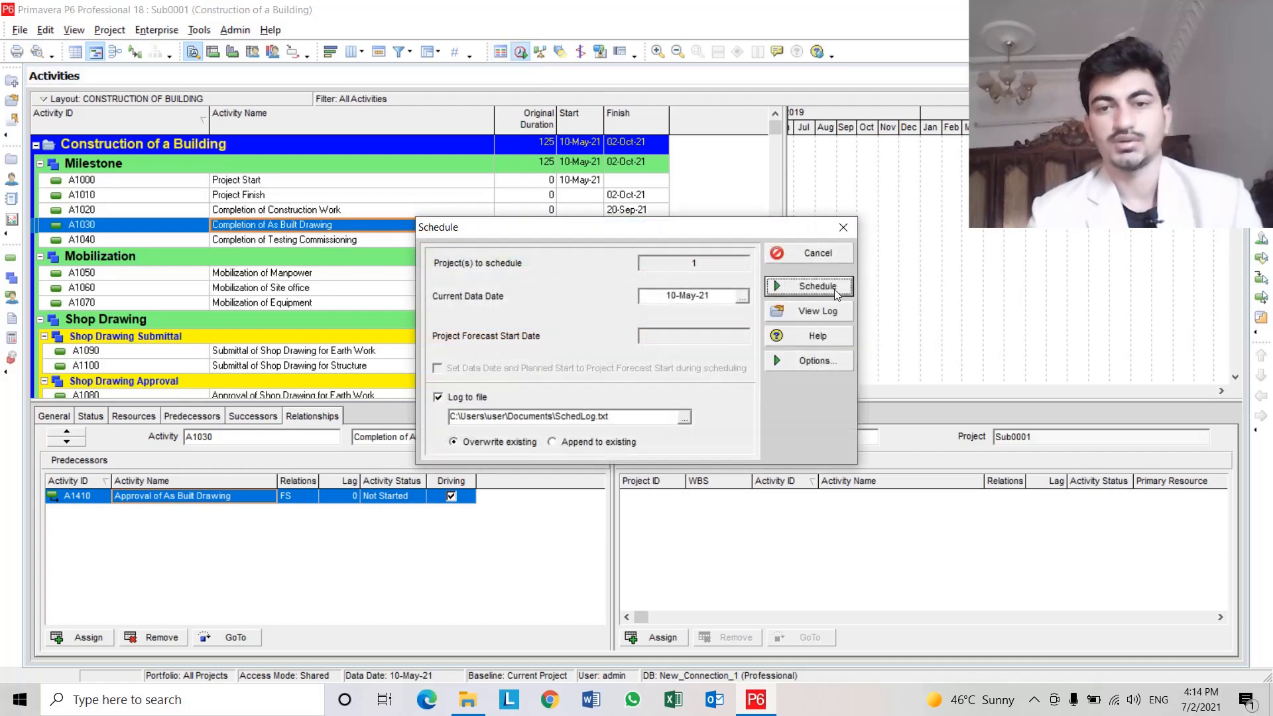
pyautogui.click(803, 284)
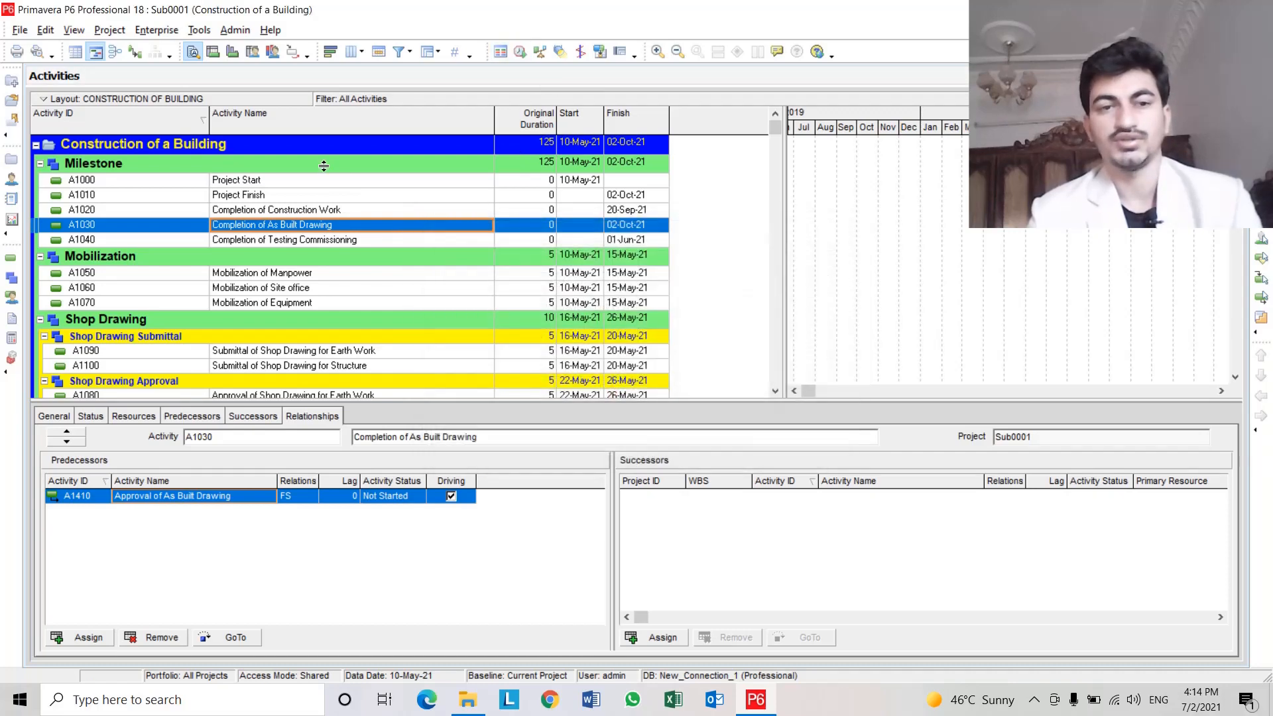
# Compare A1030's finish date with that of its predecessor A1410 Approval of As Built Drawing.
pyautogui.click(628, 225)
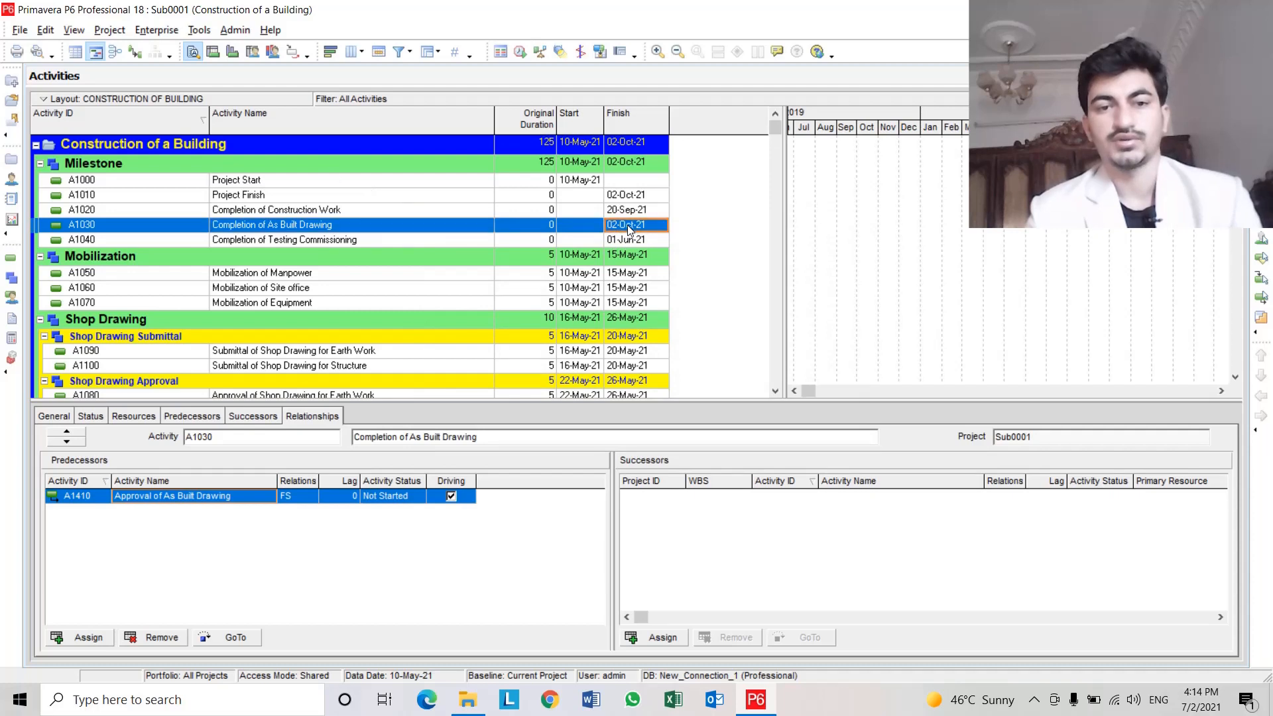
pyautogui.click(461, 232)
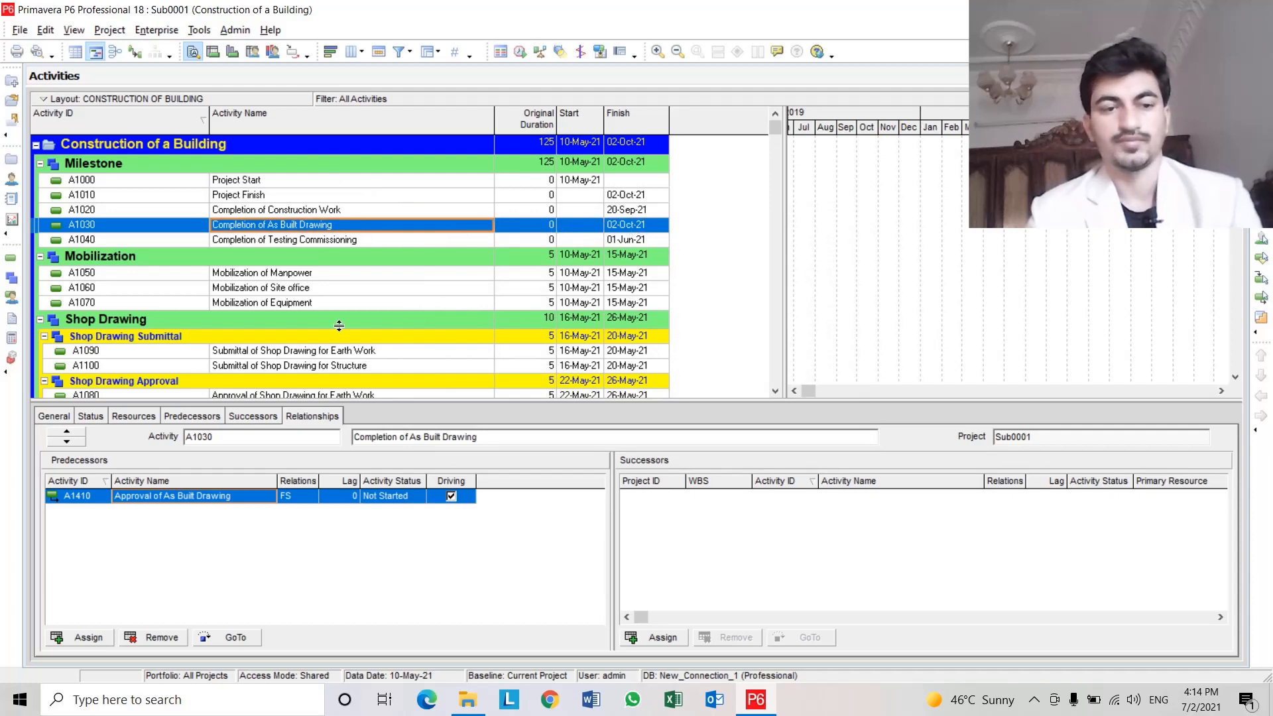
pyautogui.click(164, 498)
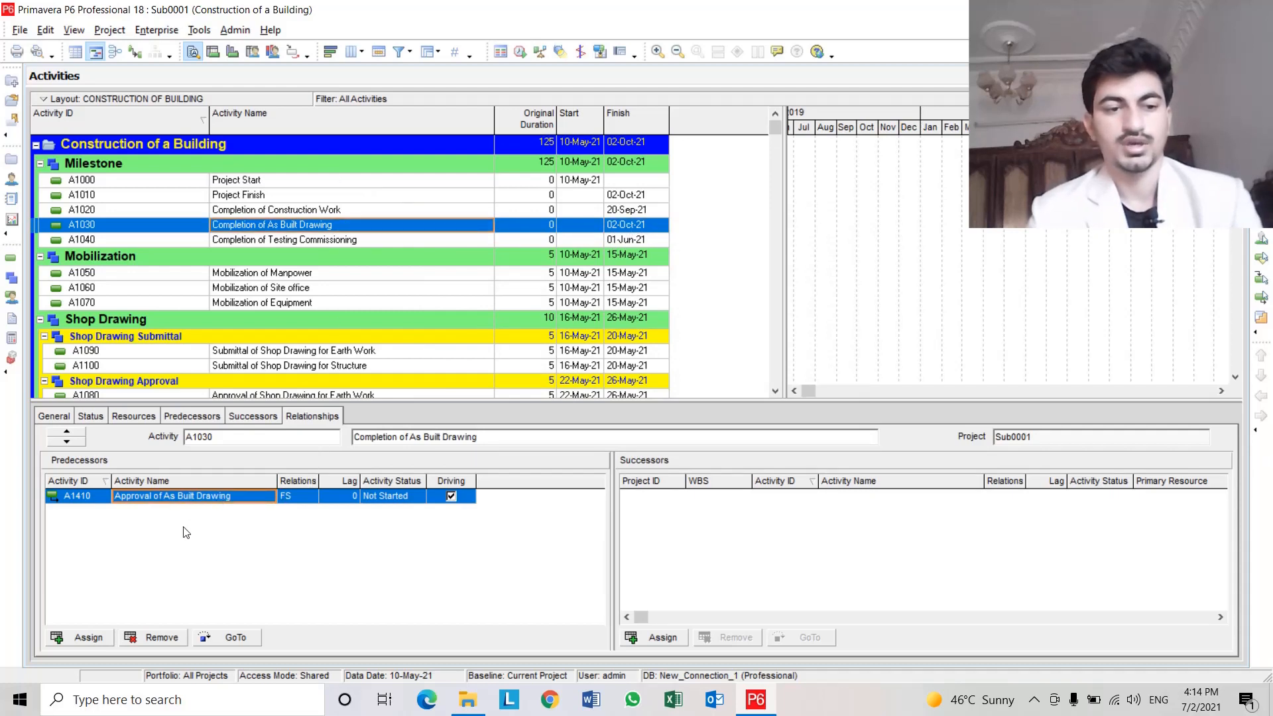
pyautogui.click(229, 637)
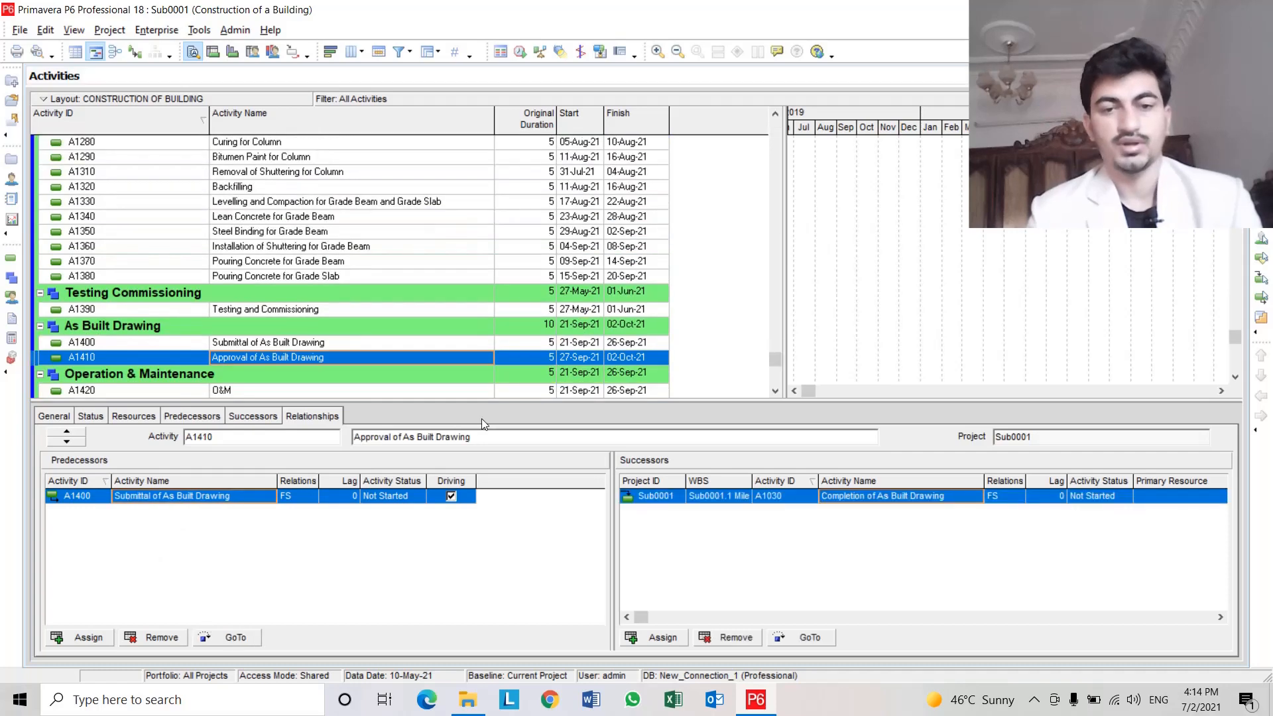
pyautogui.click(625, 358)
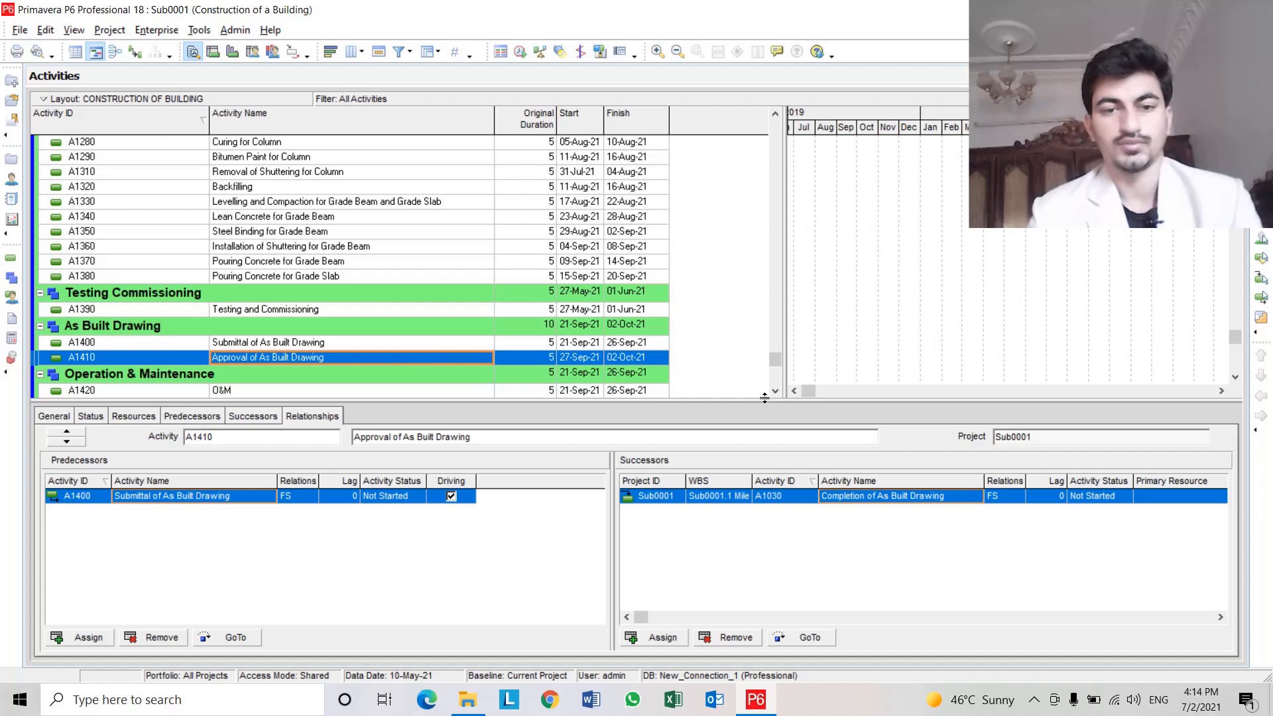
# Check milestone A1040 Completion of Testing Commissioning against its predecessor A1390 Testing and Commissioning.
pyautogui.moveTo(772, 358); pyautogui.dragTo(754, 131)
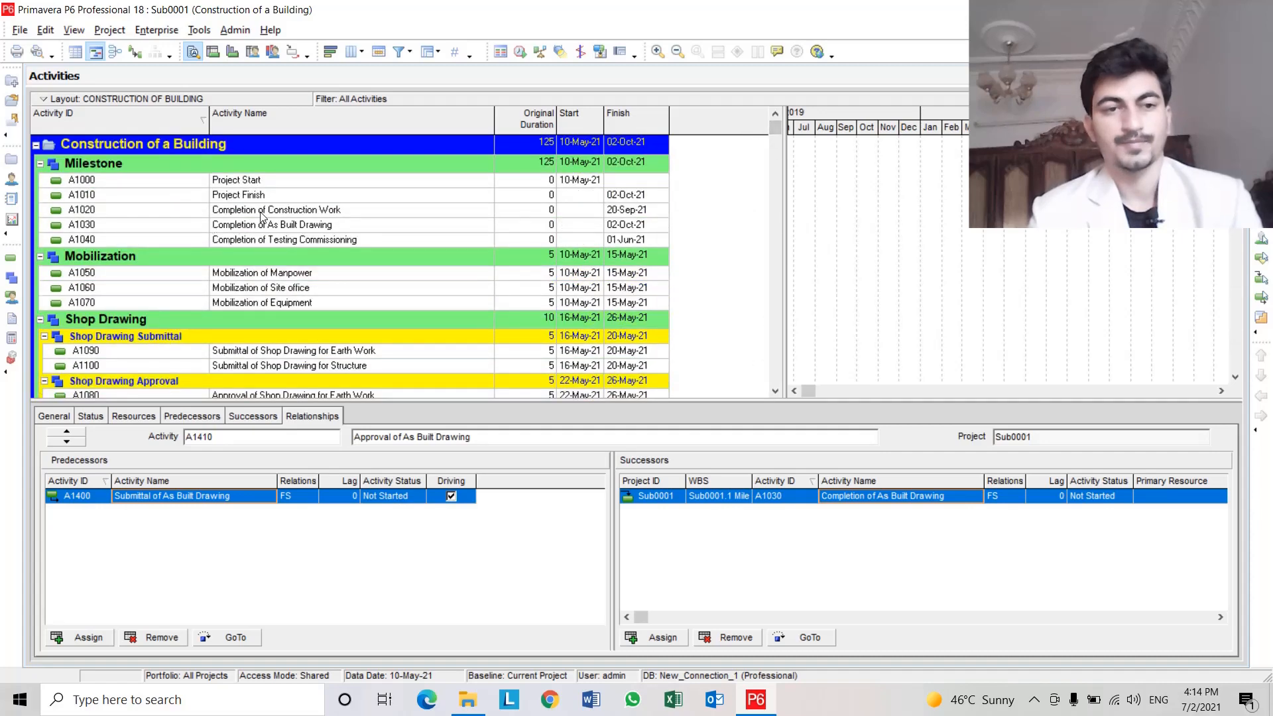
pyautogui.click(337, 226)
pyautogui.scroll(-1, 338, 229)
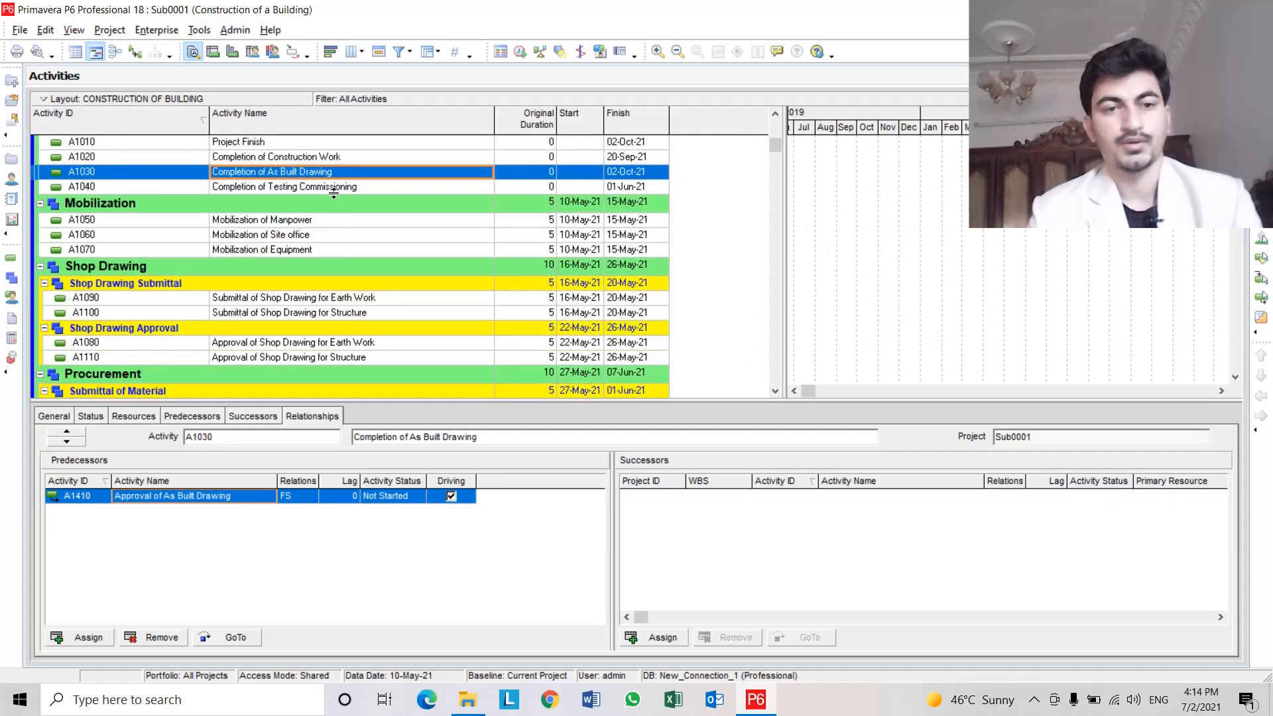
pyautogui.click(330, 186)
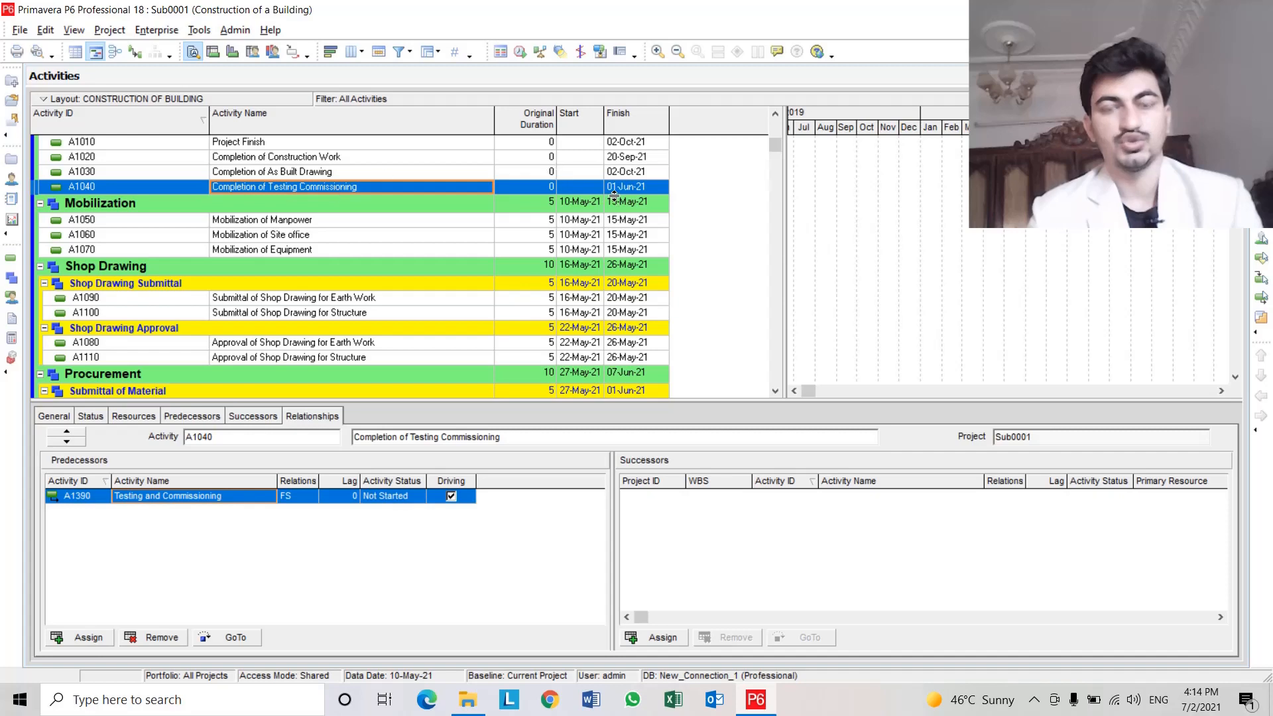
pyautogui.click(155, 491)
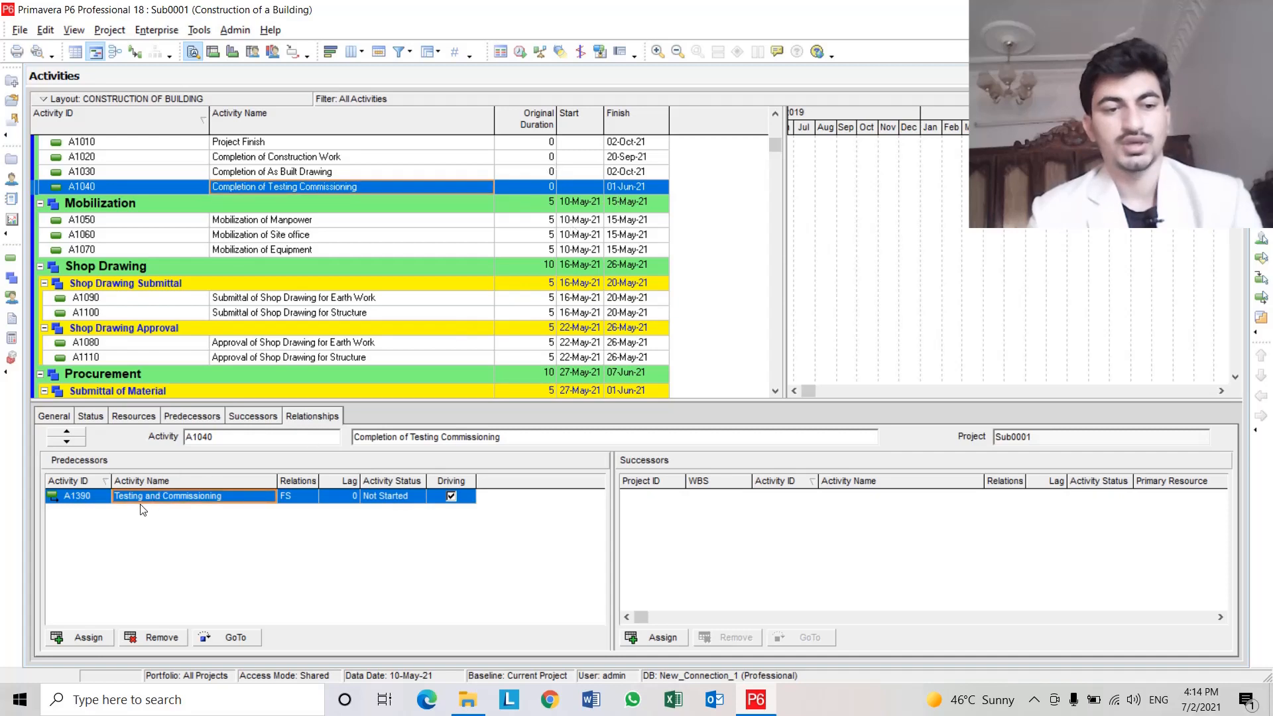
pyautogui.click(237, 635)
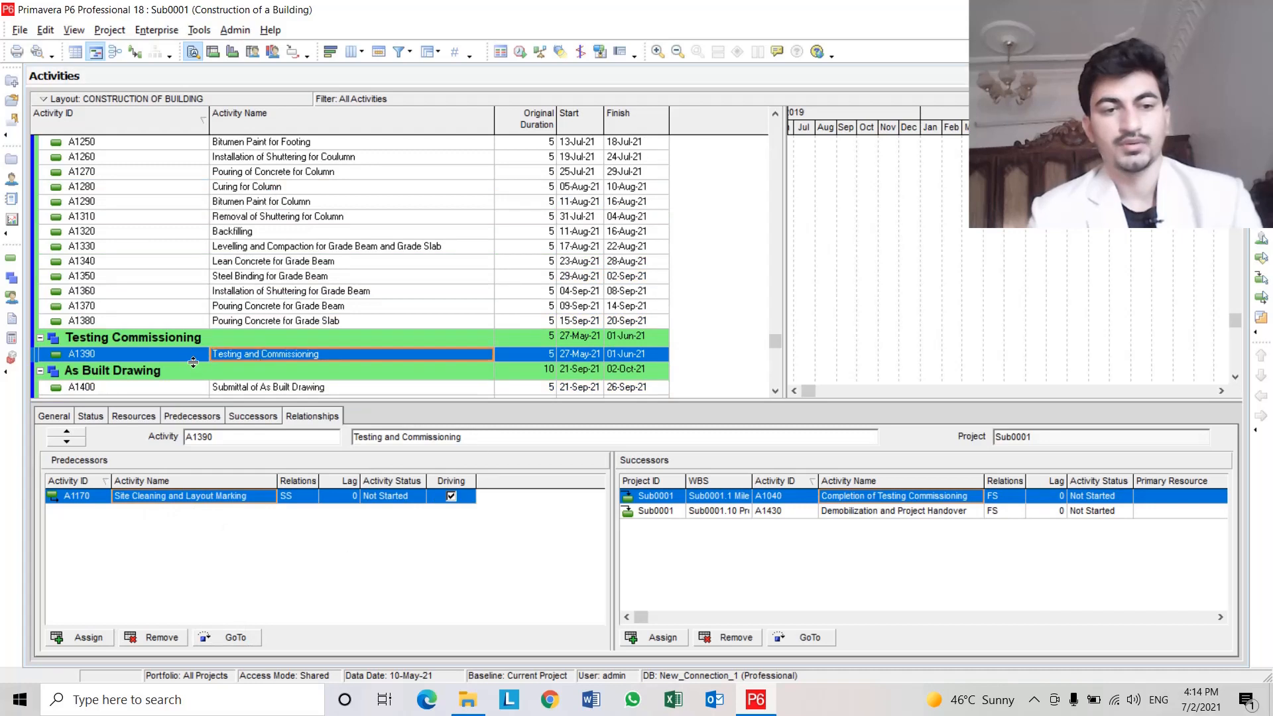
pyautogui.click(626, 354)
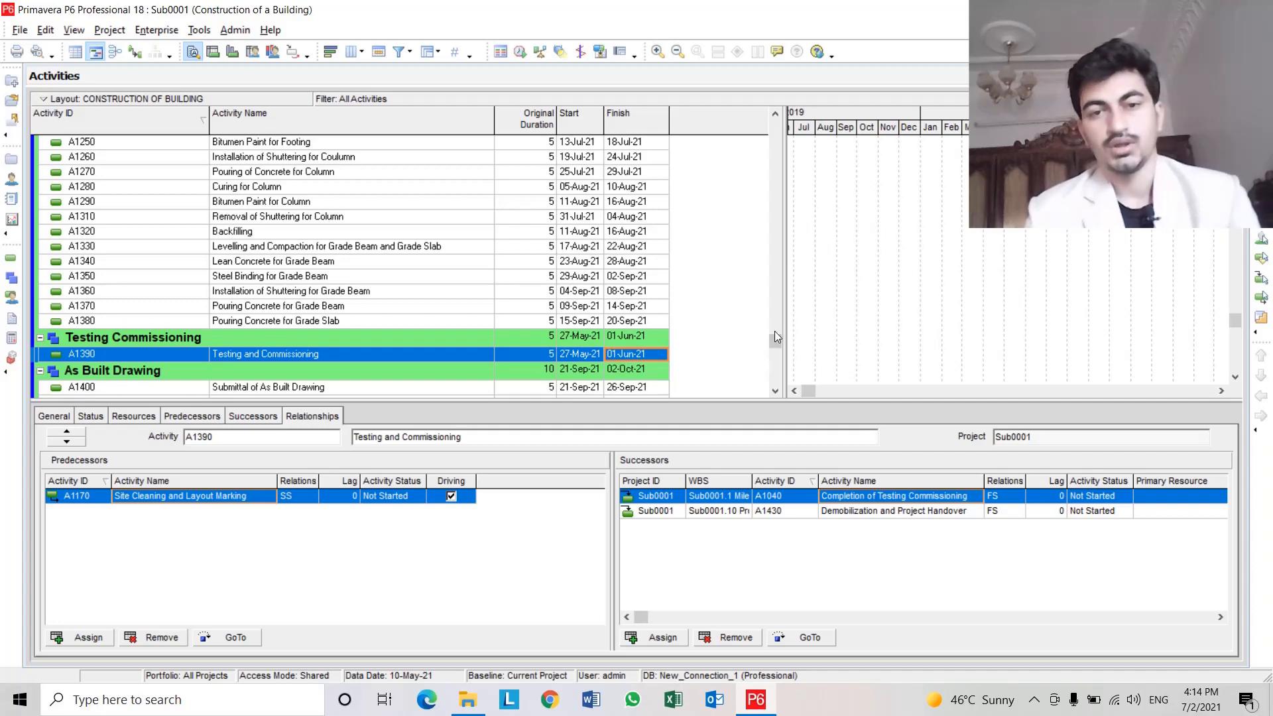
# Review the predecessors and successors of milestones A1000 through A1040 in the Milestone group.
pyautogui.moveTo(775, 341); pyautogui.dragTo(762, 114)
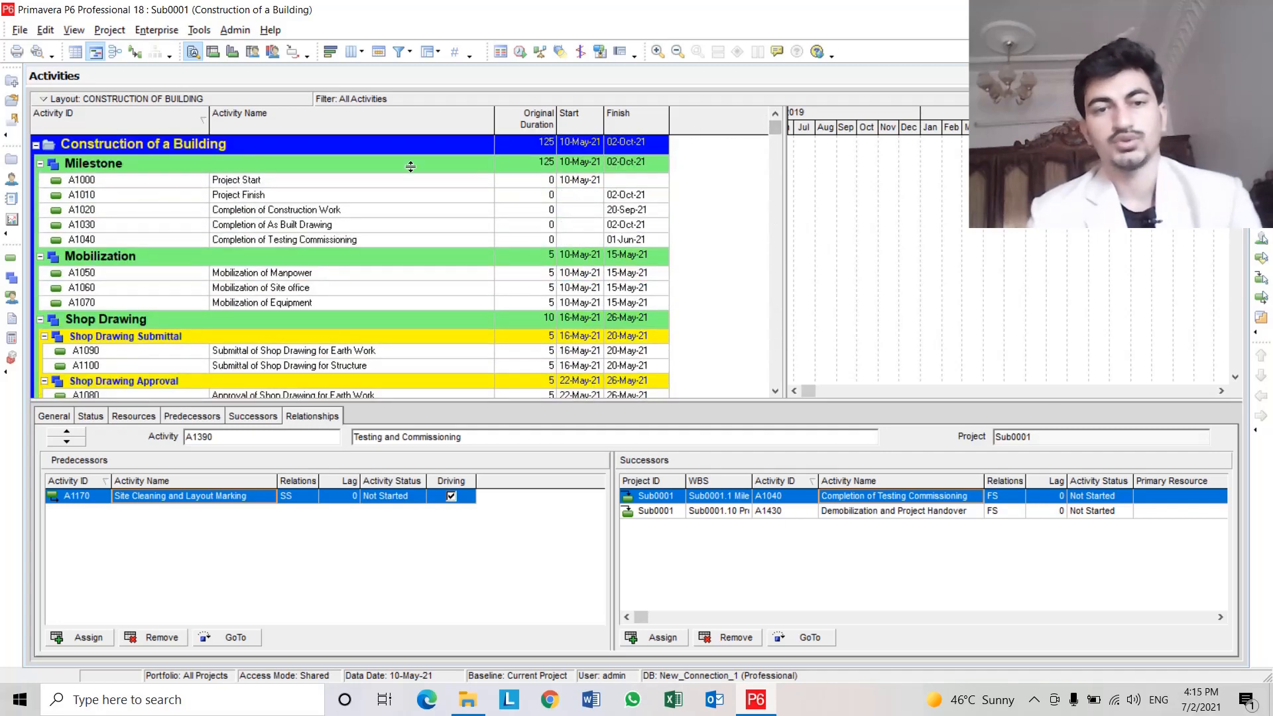
pyautogui.click(323, 179)
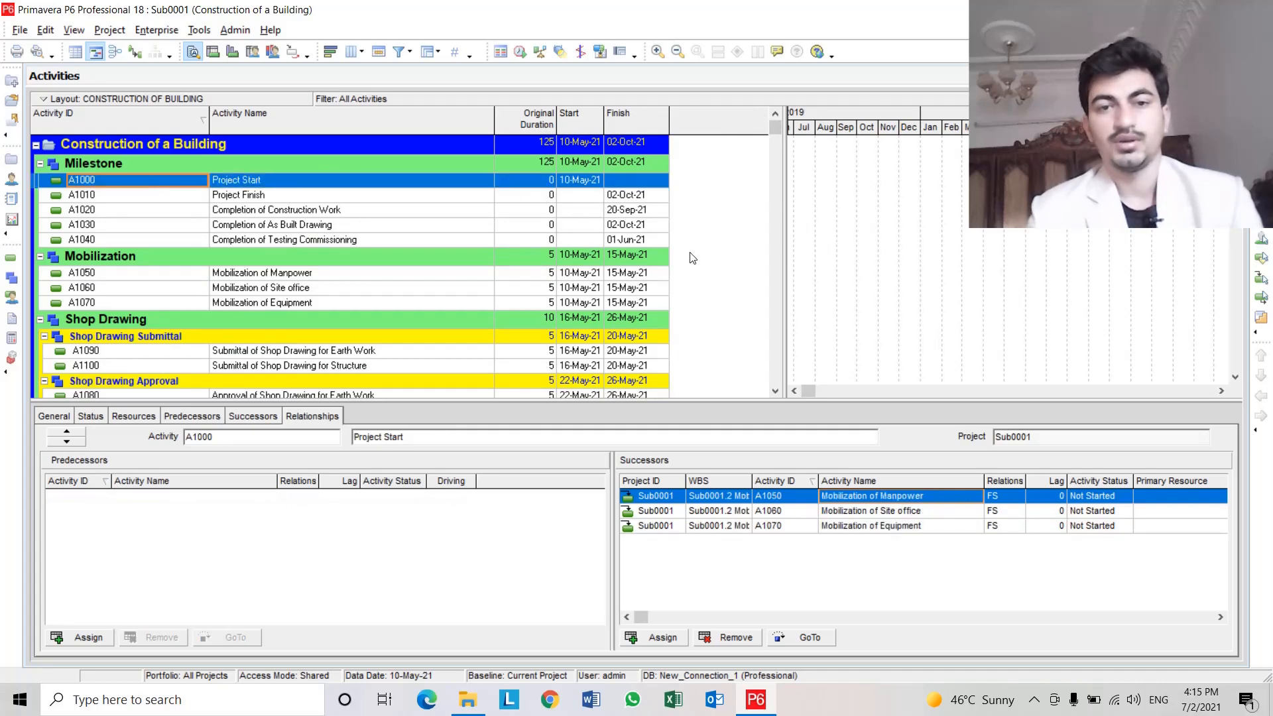
pyautogui.moveTo(777, 126); pyautogui.dragTo(813, 379)
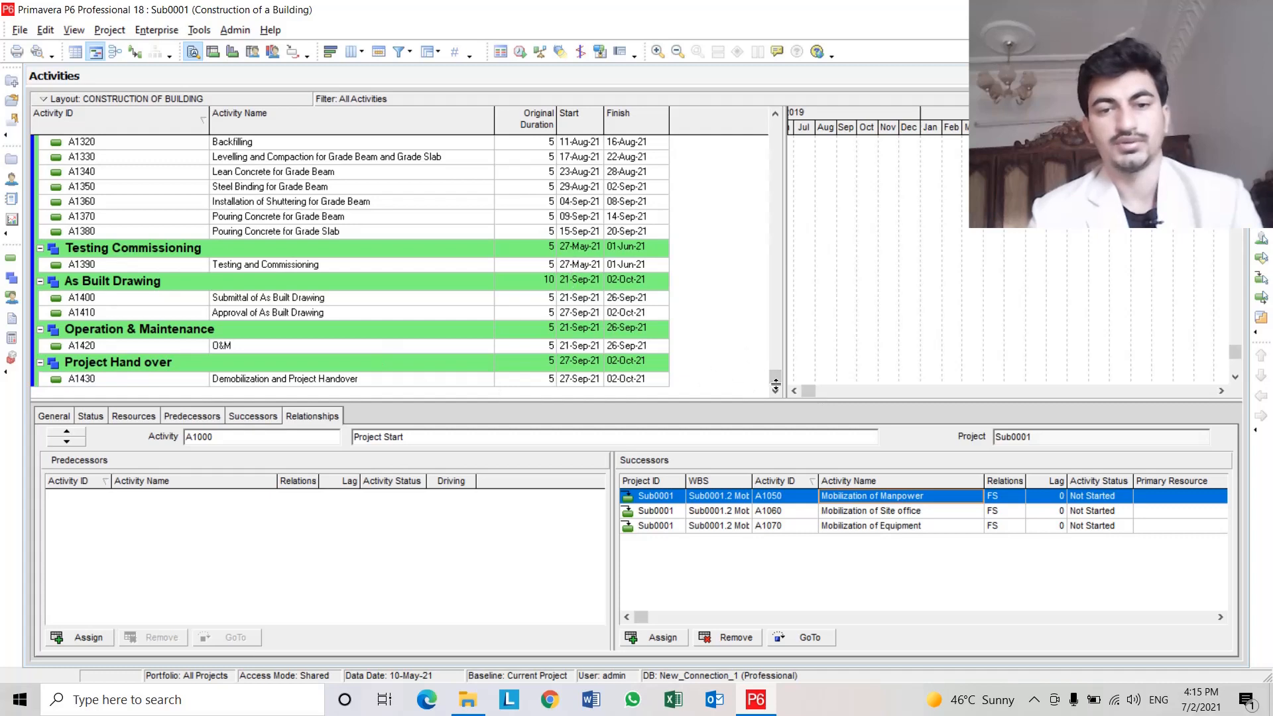
pyautogui.moveTo(775, 375); pyautogui.dragTo(735, 123)
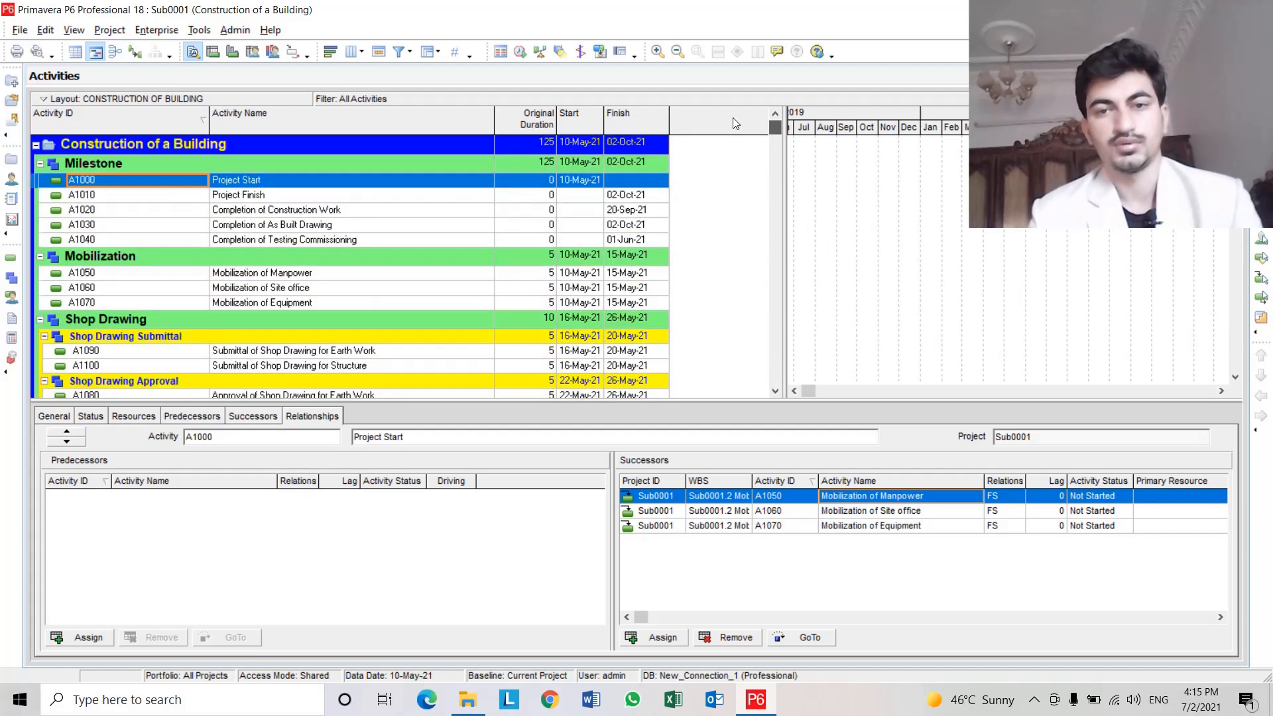
pyautogui.click(274, 197)
pyautogui.click(367, 209)
pyautogui.scroll(-1, 367, 208)
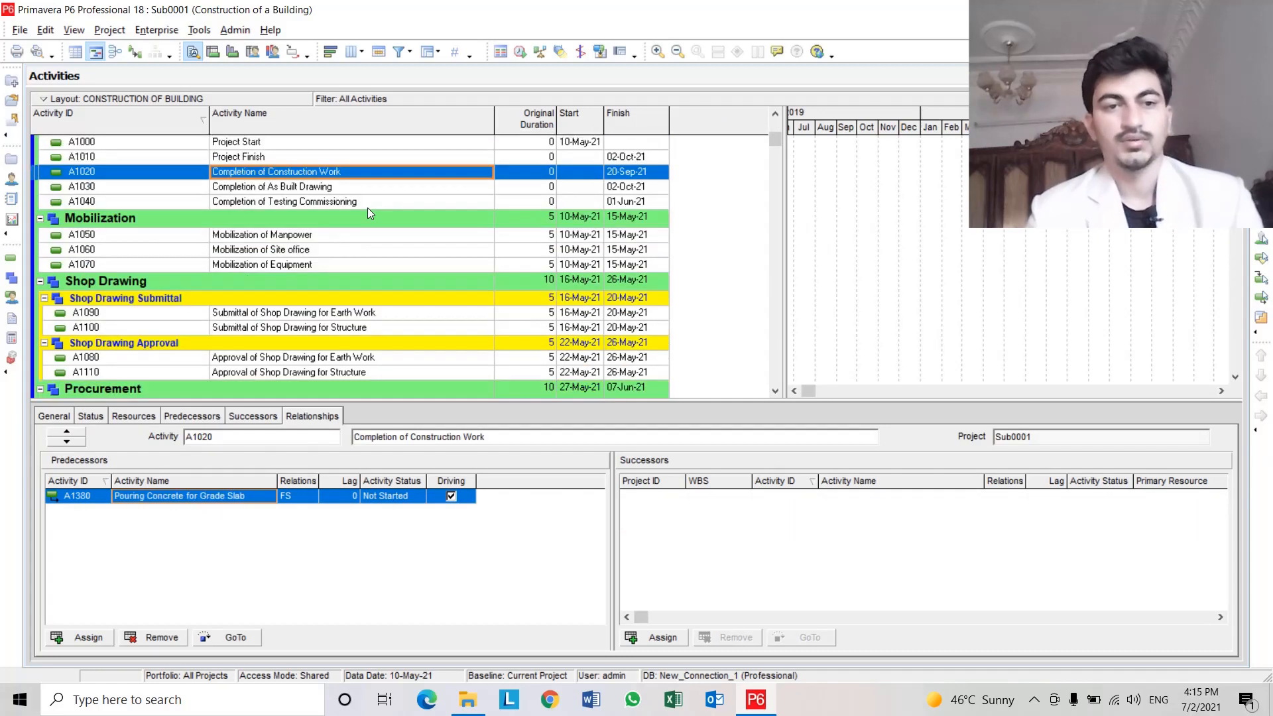
pyautogui.click(368, 204)
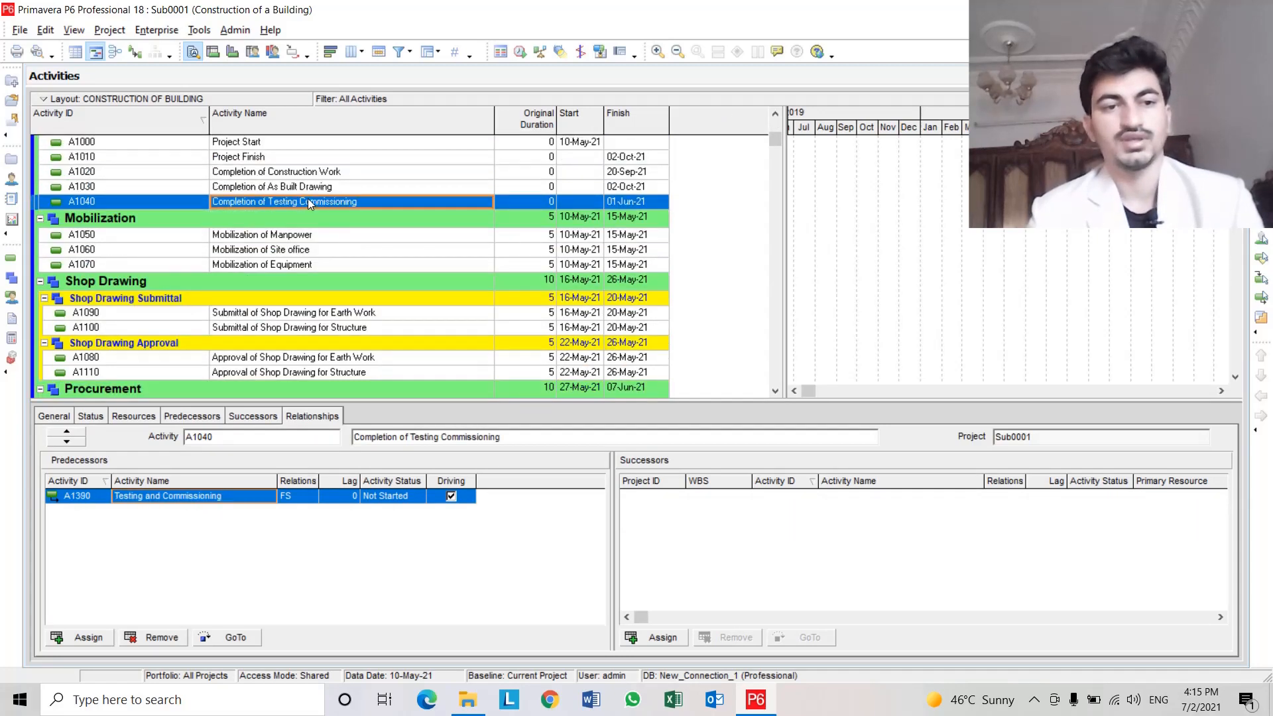
pyautogui.scroll(1, 379, 203)
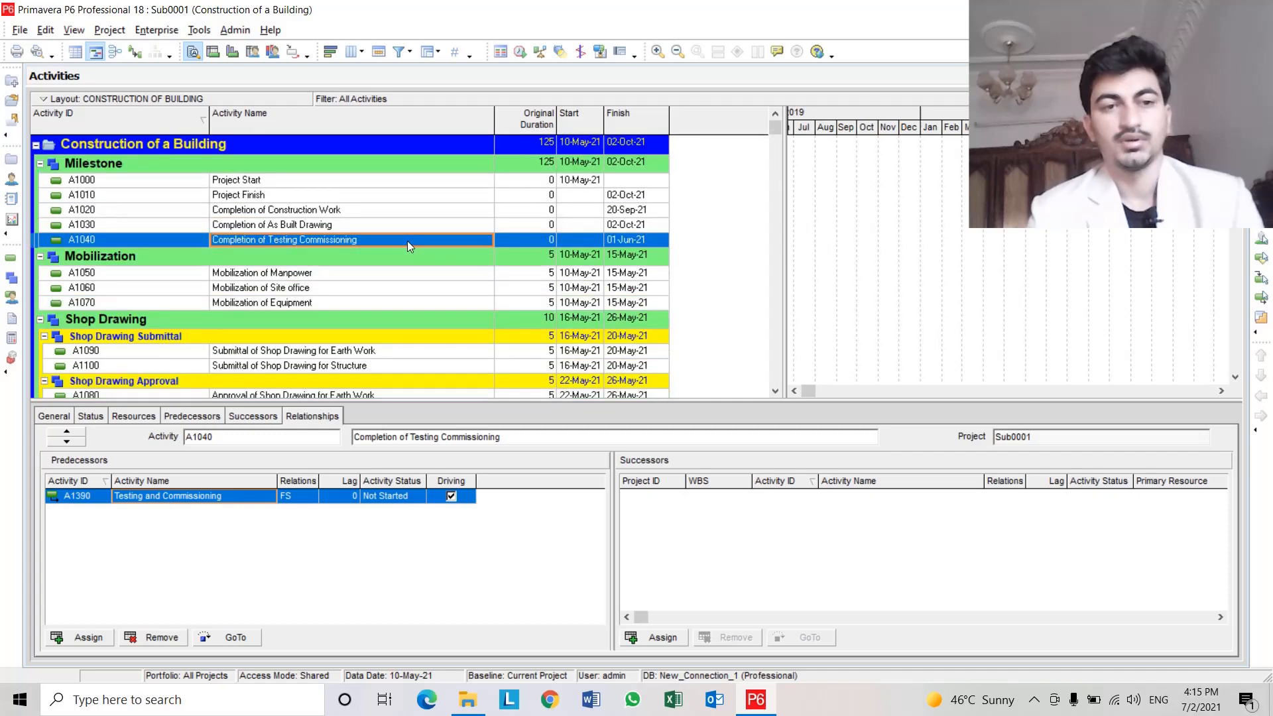
pyautogui.click(397, 226)
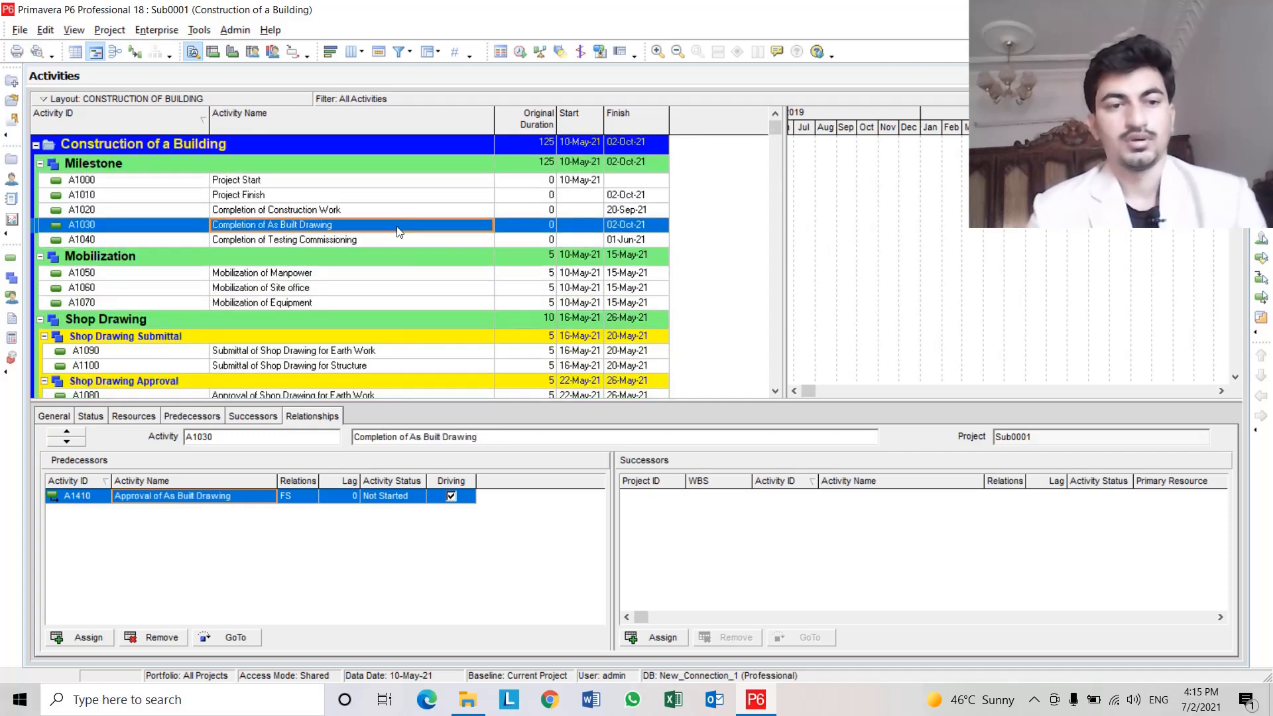
# Reschedule the project.
pyautogui.click(520, 52)
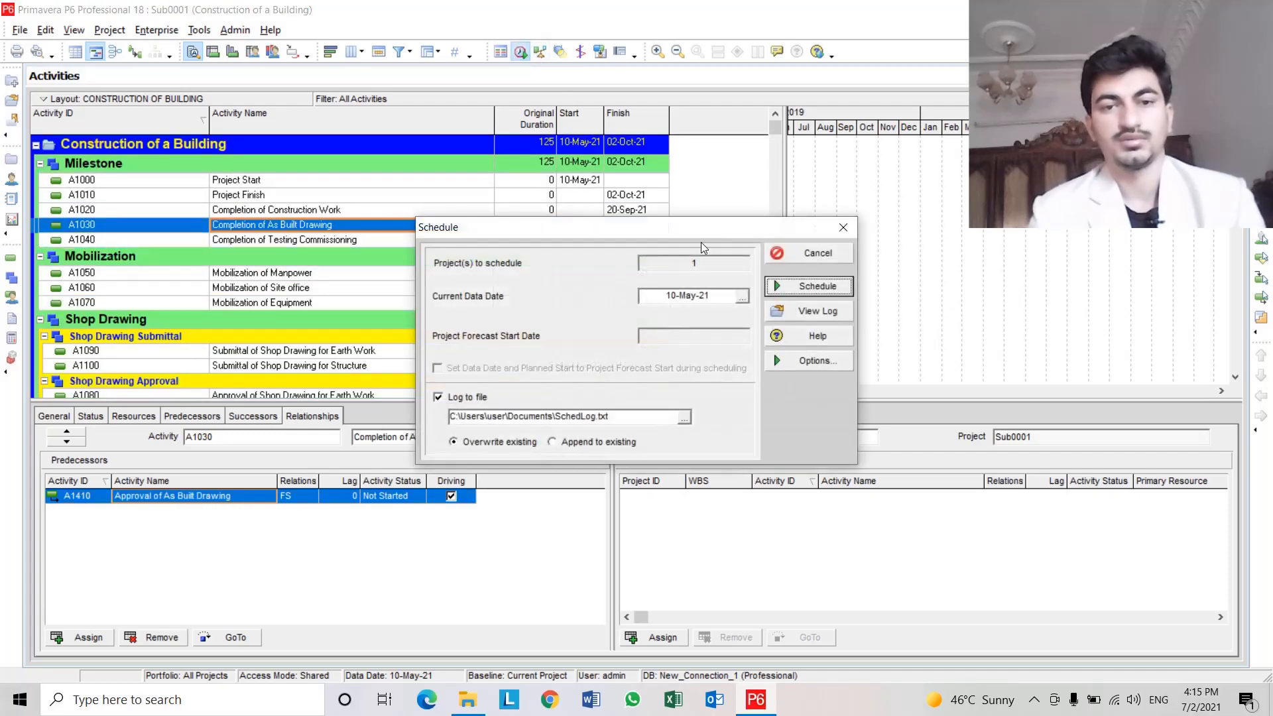
pyautogui.click(779, 283)
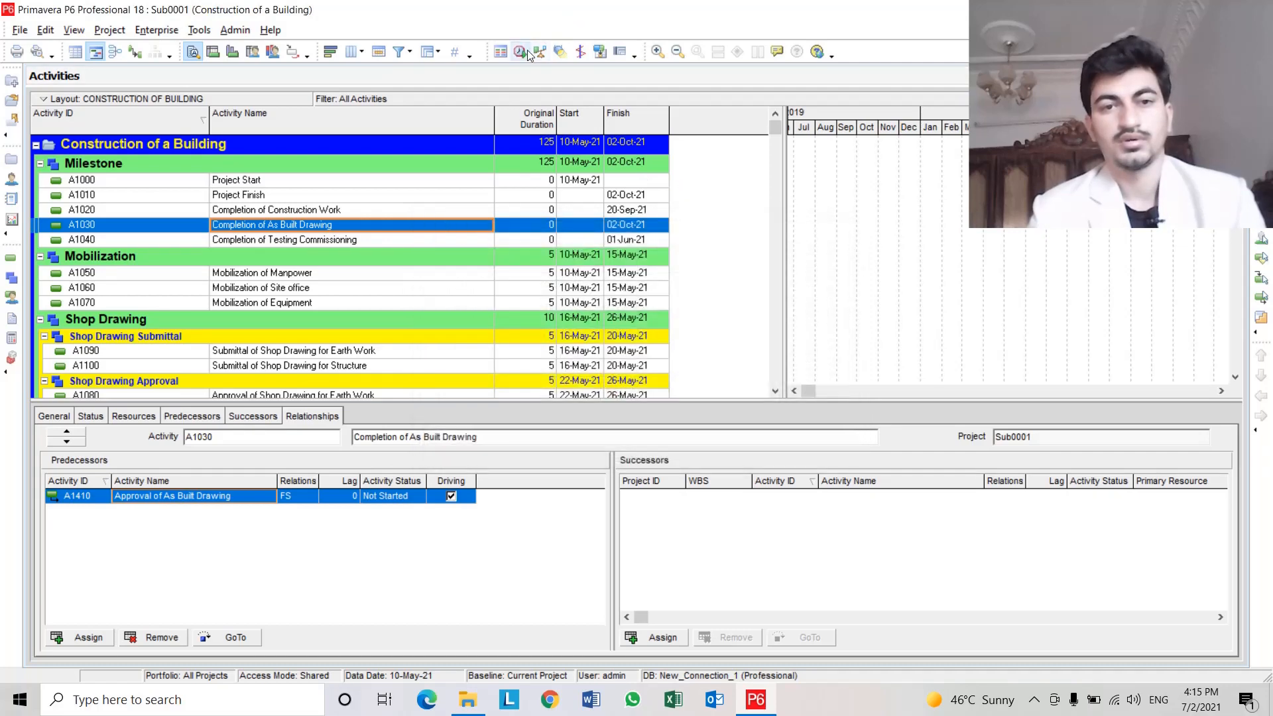
# Open the scheduling log and examine its settings, statistics and warnings about activities without predecessors or successors.
pyautogui.click(525, 51)
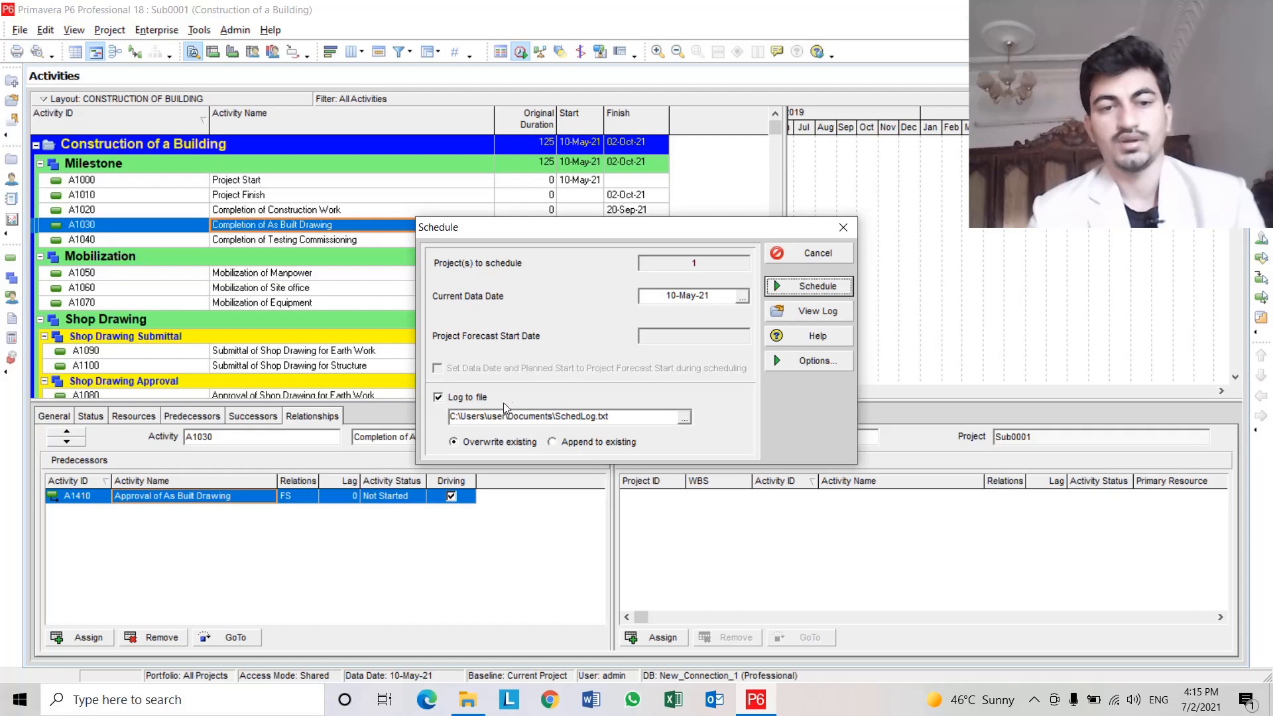
pyautogui.click(810, 313)
pyautogui.click(690, 350)
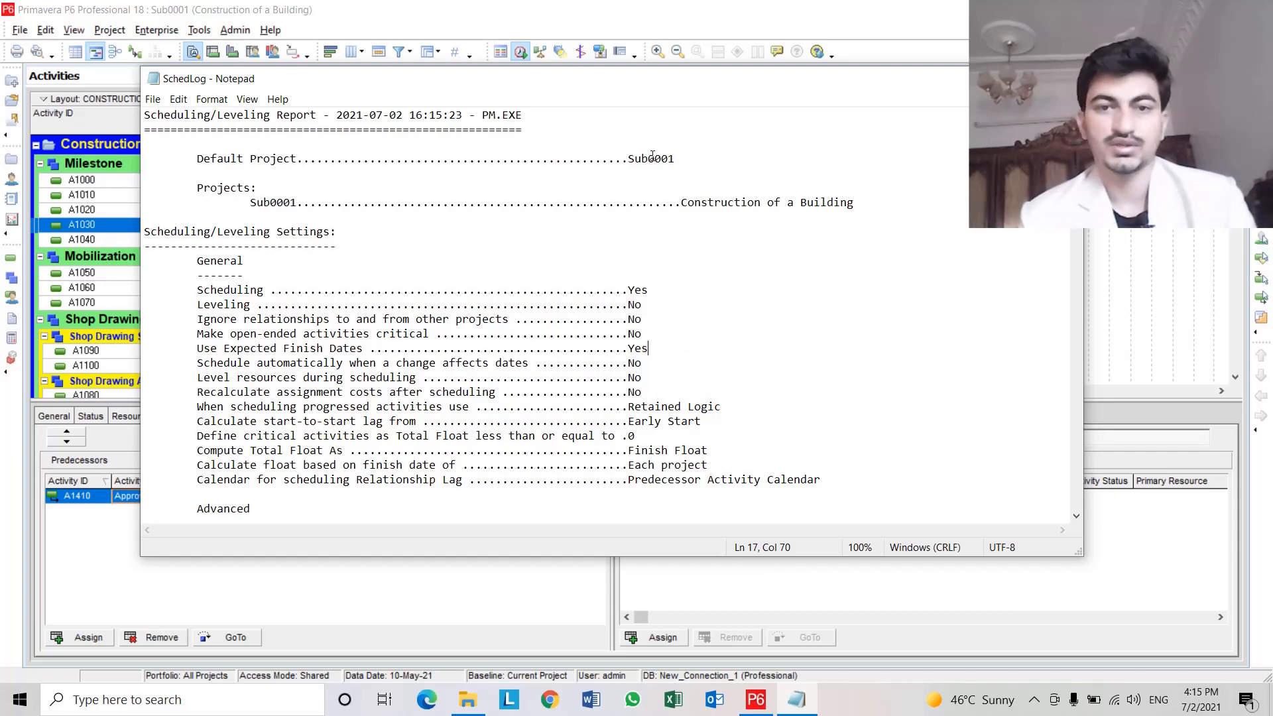
pyautogui.moveTo(631, 161); pyautogui.dragTo(670, 157)
pyautogui.click(663, 174)
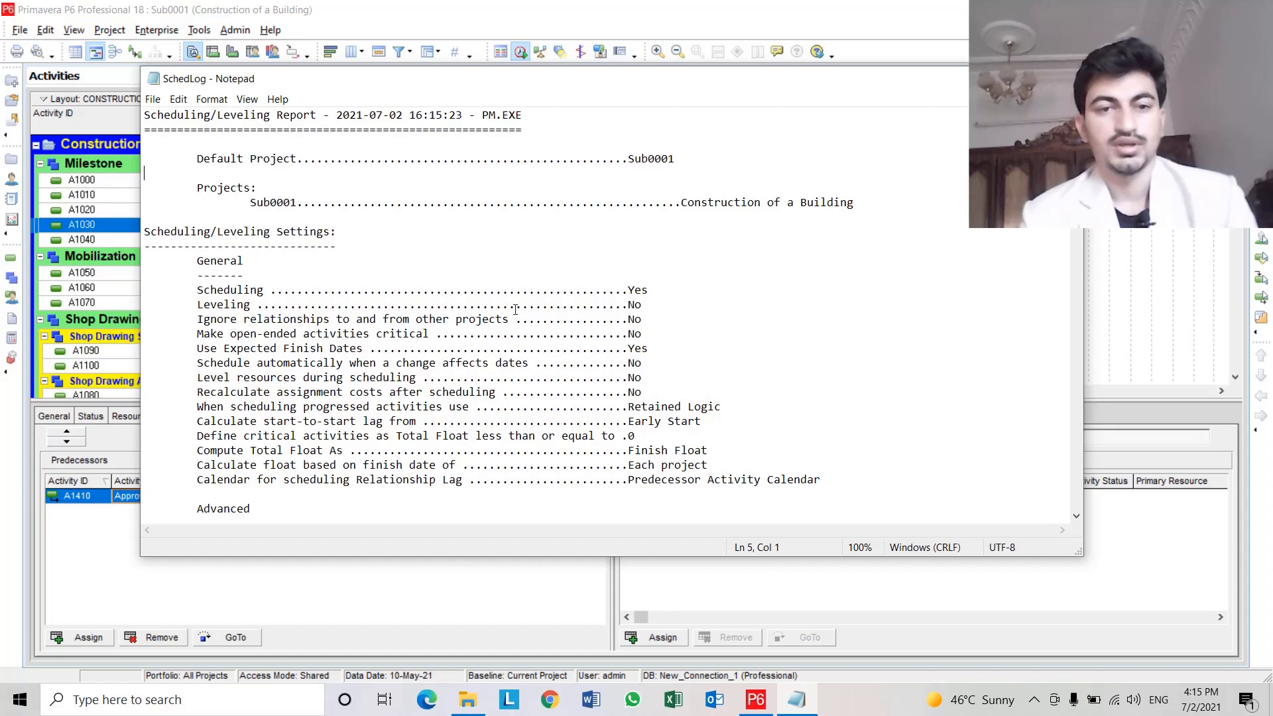
pyautogui.scroll(-2, 634, 308)
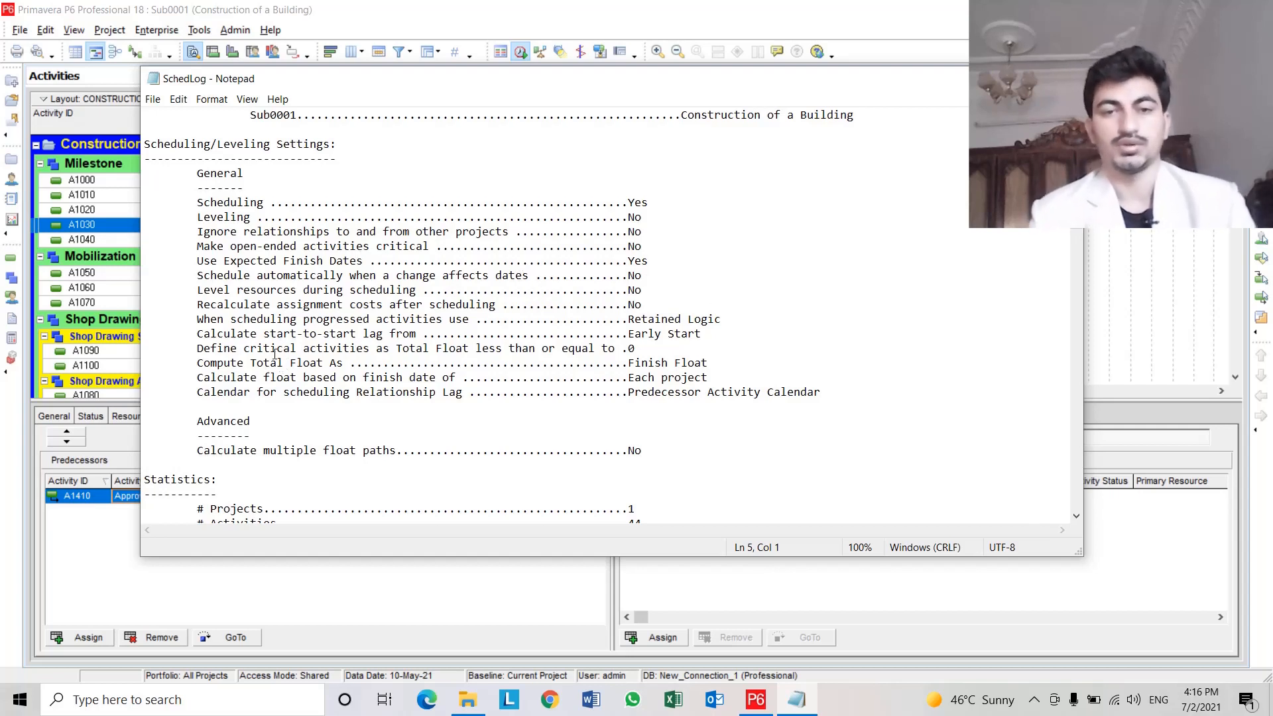
pyautogui.scroll(-6, 336, 324)
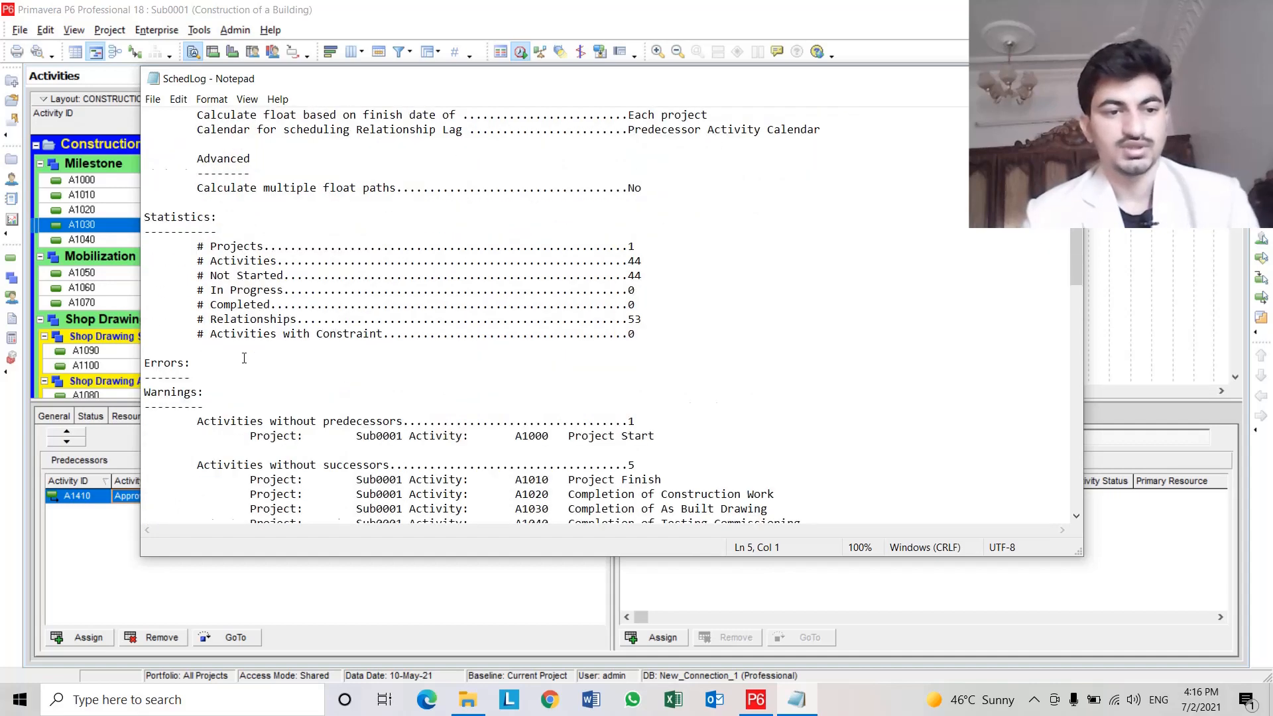
pyautogui.scroll(-3, 265, 363)
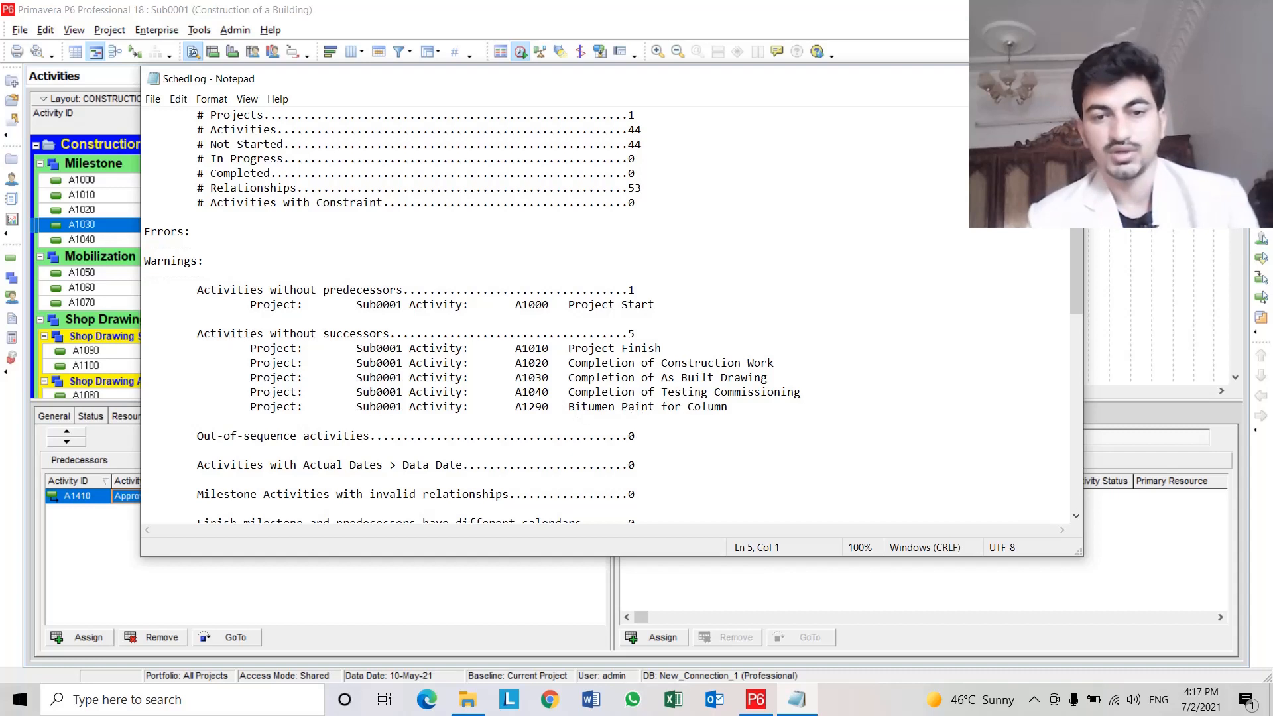
pyautogui.moveTo(568, 408); pyautogui.dragTo(730, 411)
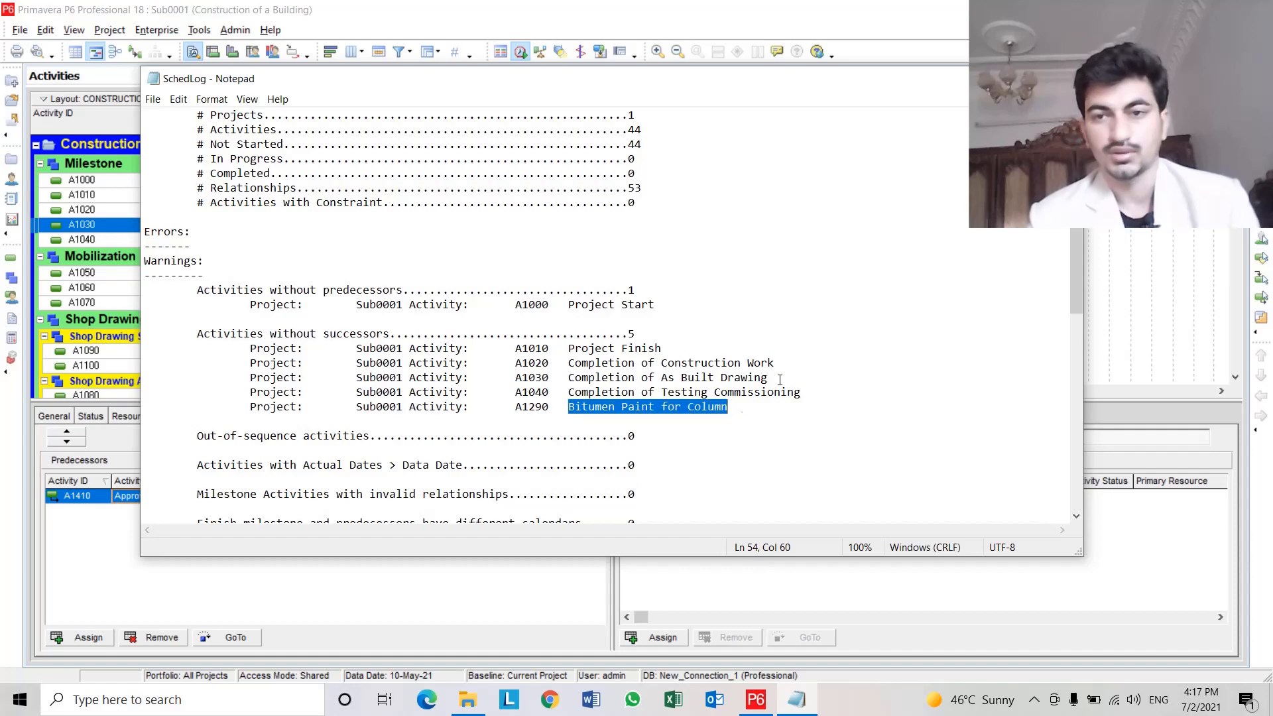
pyautogui.click(1067, 78)
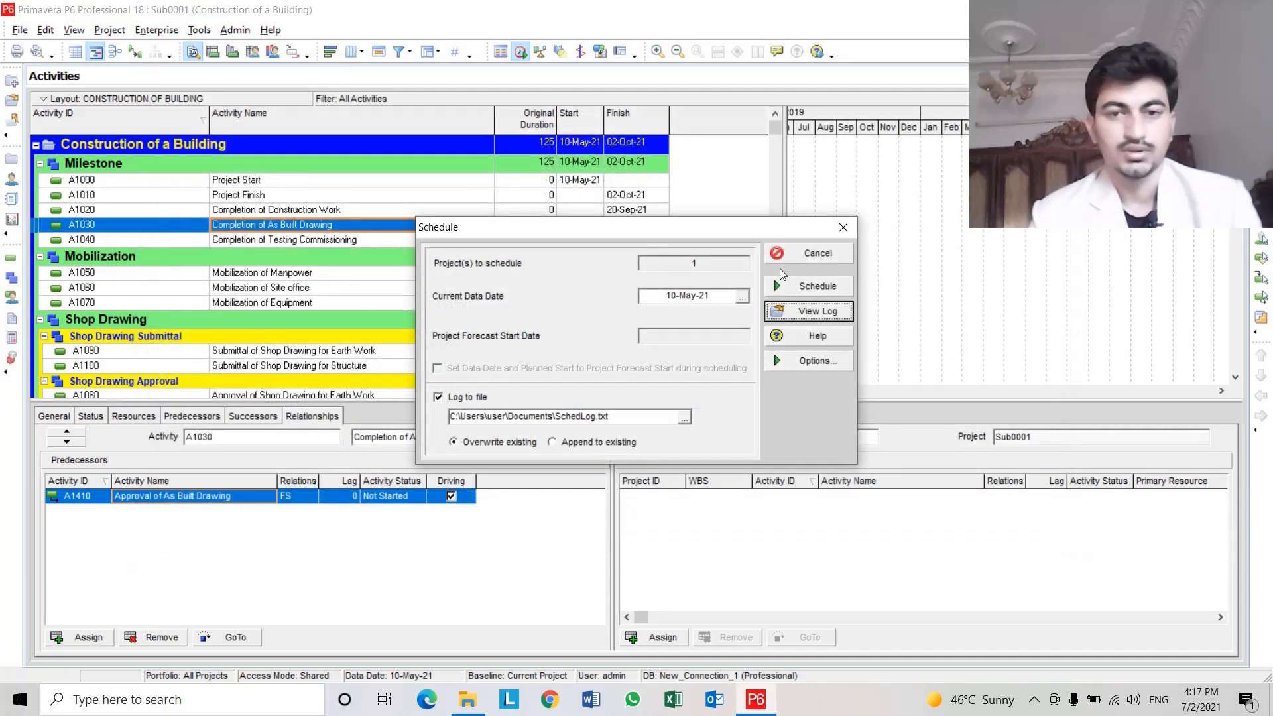
pyautogui.click(845, 227)
# Assign A1320 Backfilling as a successor of activity A1290 Bitumen Paint for Column.
pyautogui.scroll(-12, 387, 299)
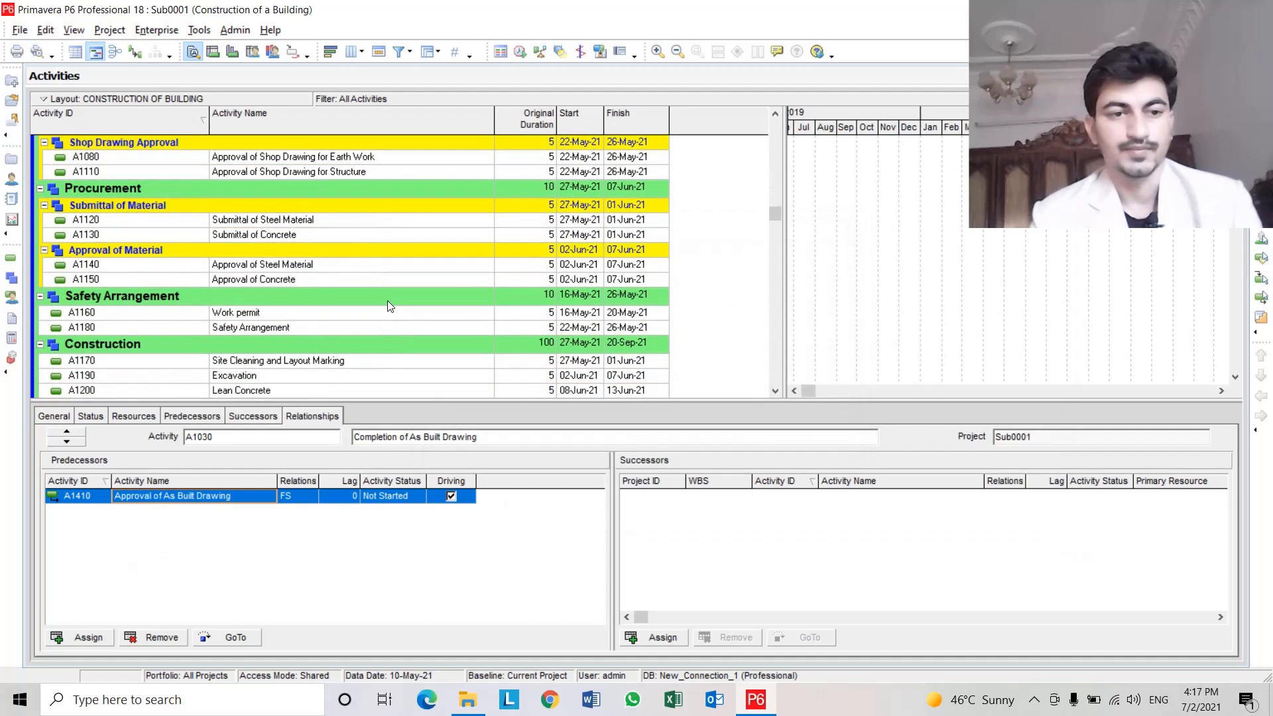
pyautogui.scroll(-5, 375, 307)
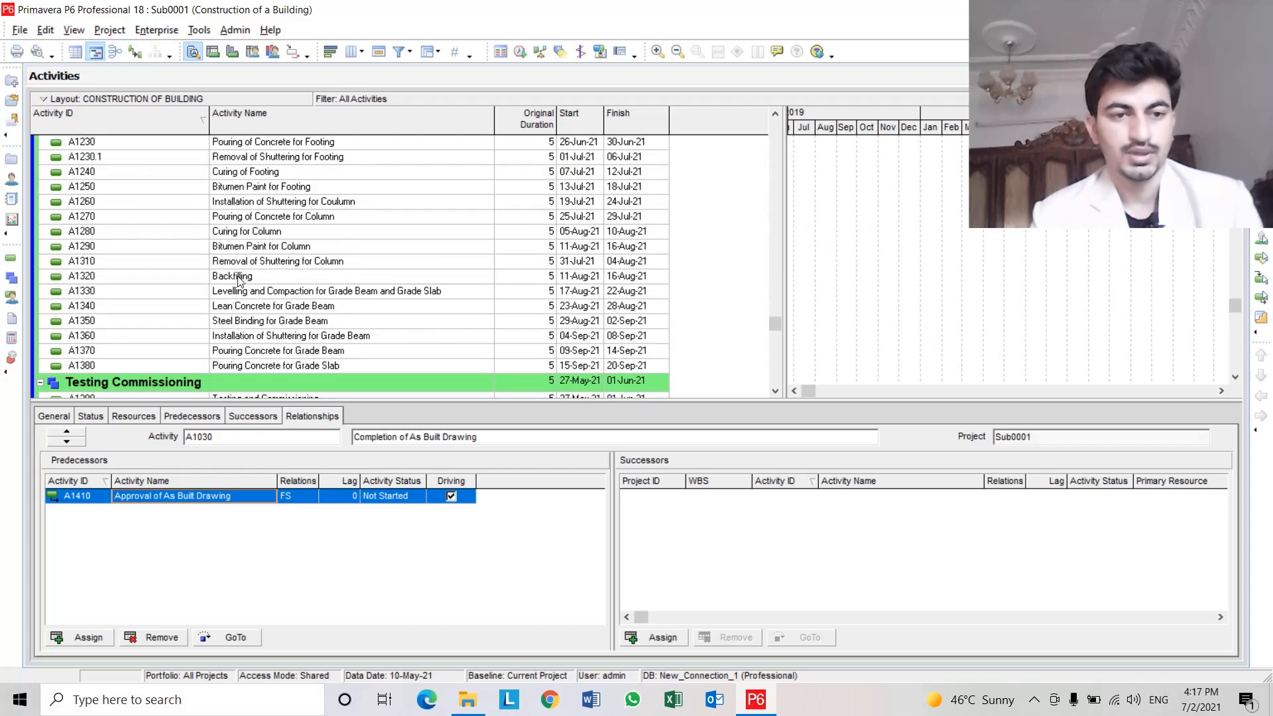
pyautogui.click(300, 247)
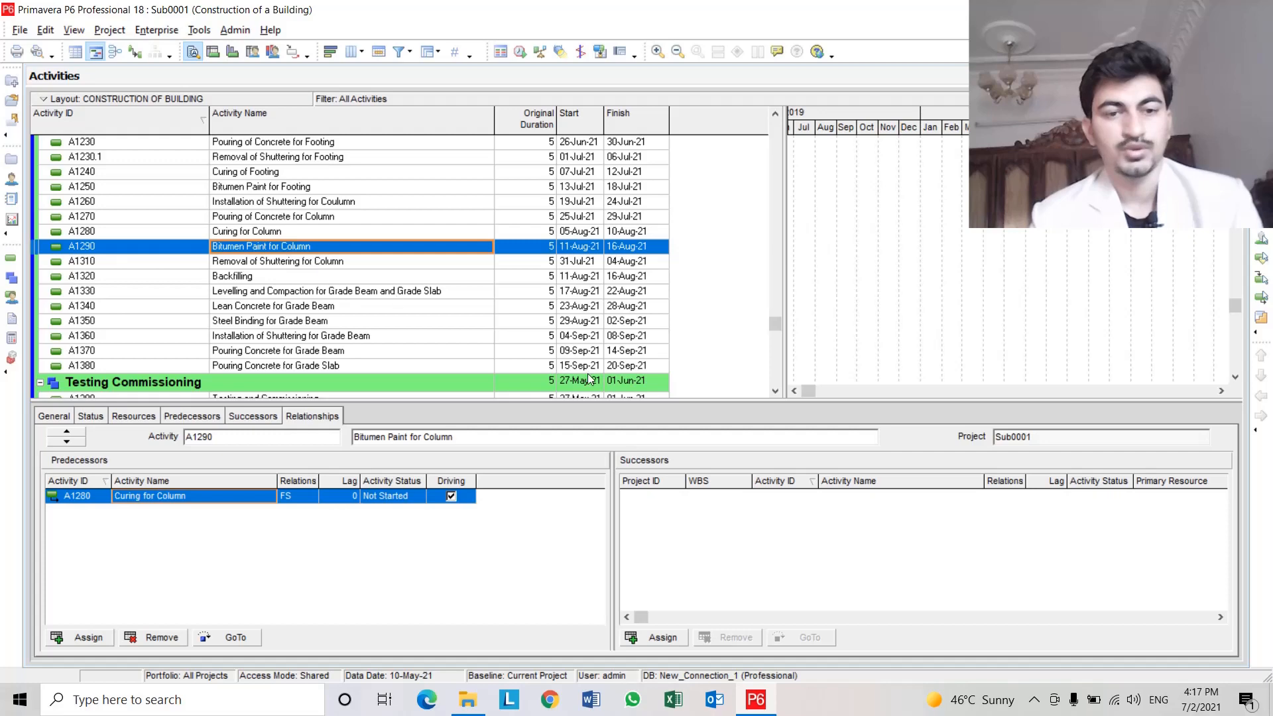
pyautogui.click(662, 645)
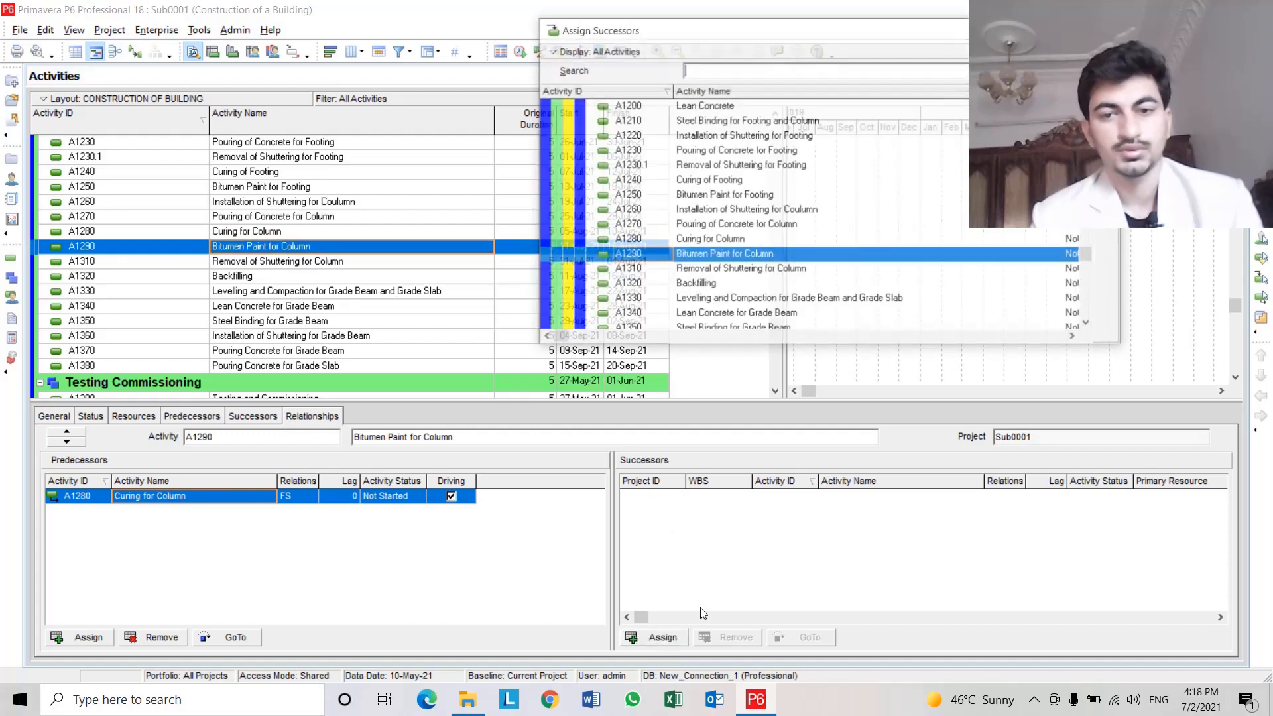
pyautogui.click(768, 286)
pyautogui.doubleClick(767, 284)
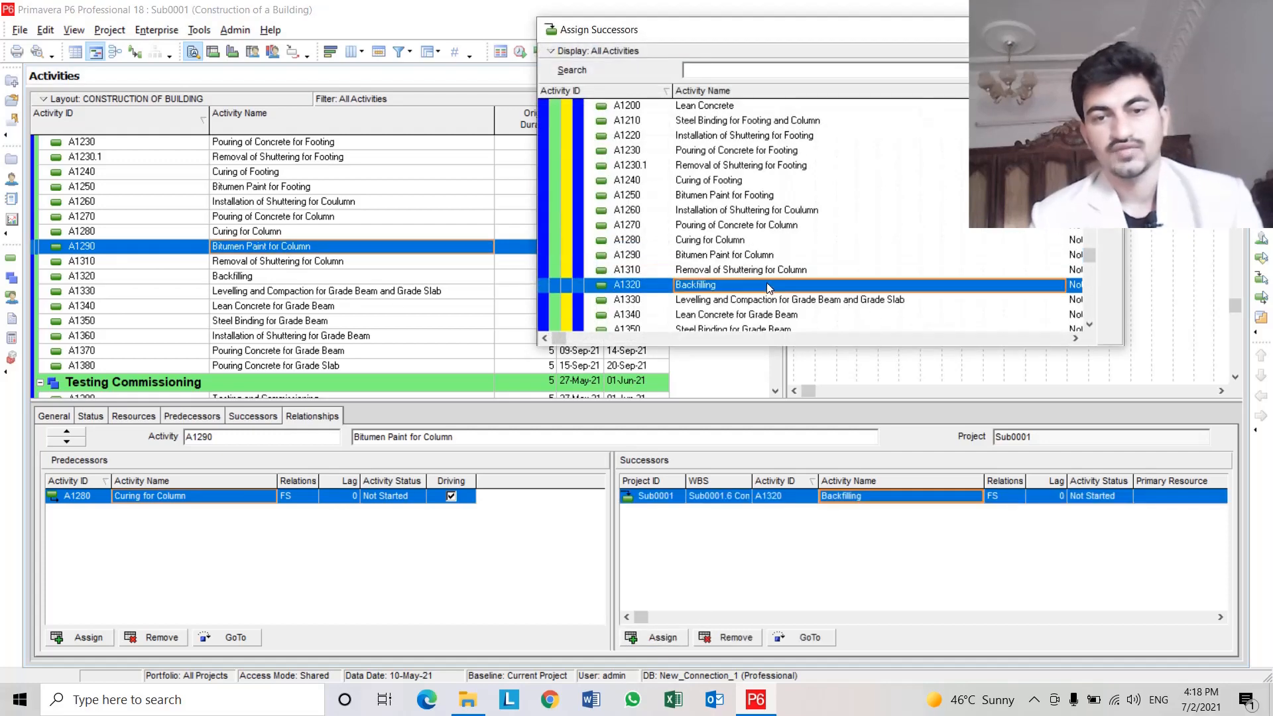
pyautogui.click(285, 275)
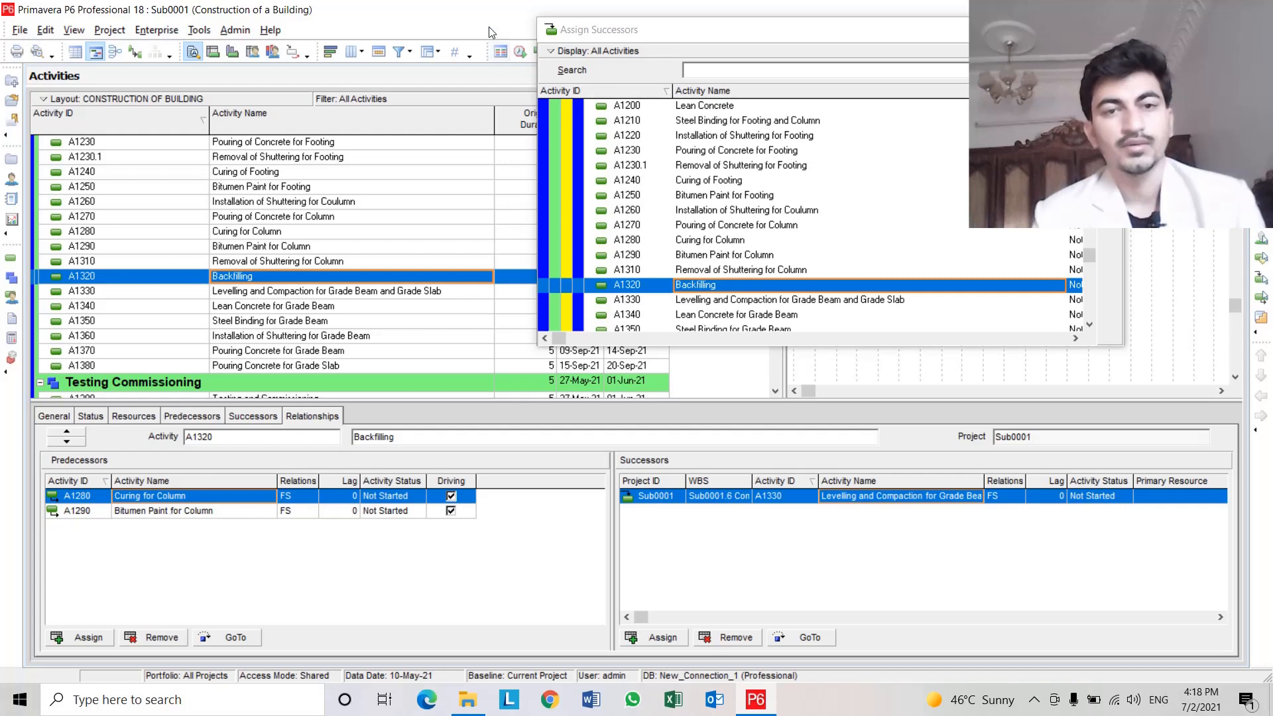
pyautogui.click(1111, 29)
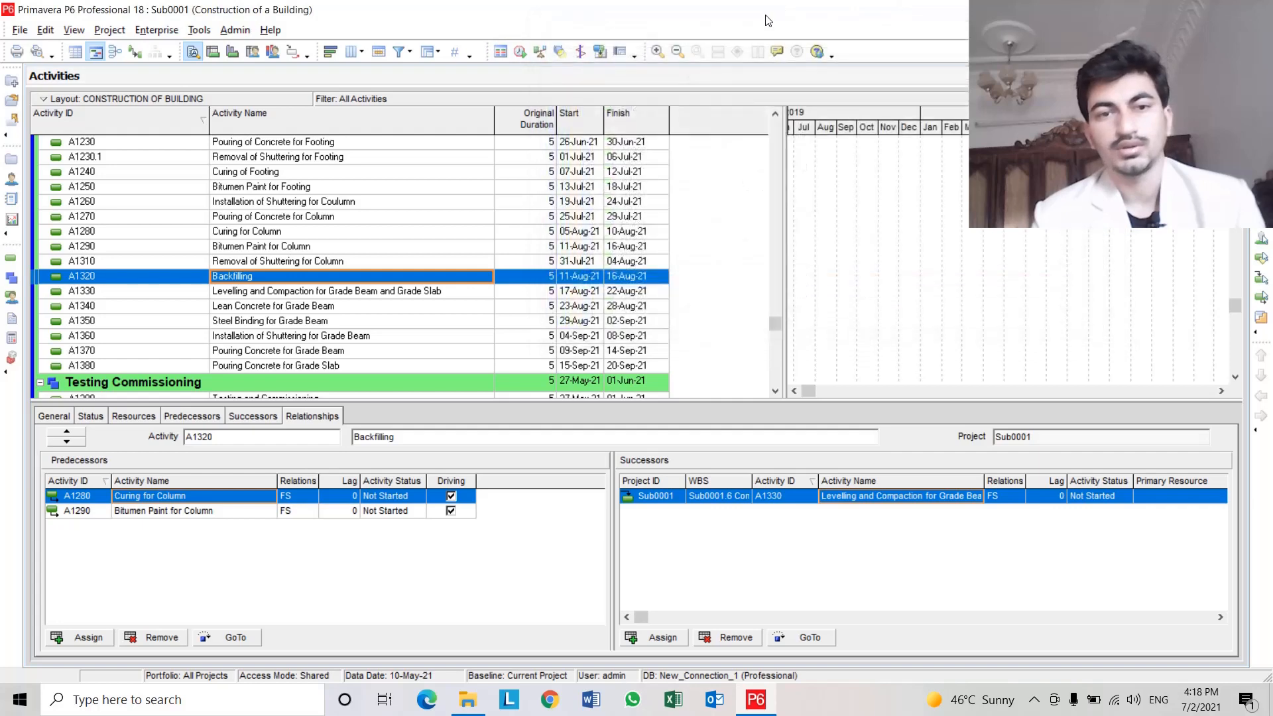
# Reschedule the project.
pyautogui.click(523, 52)
pyautogui.click(821, 287)
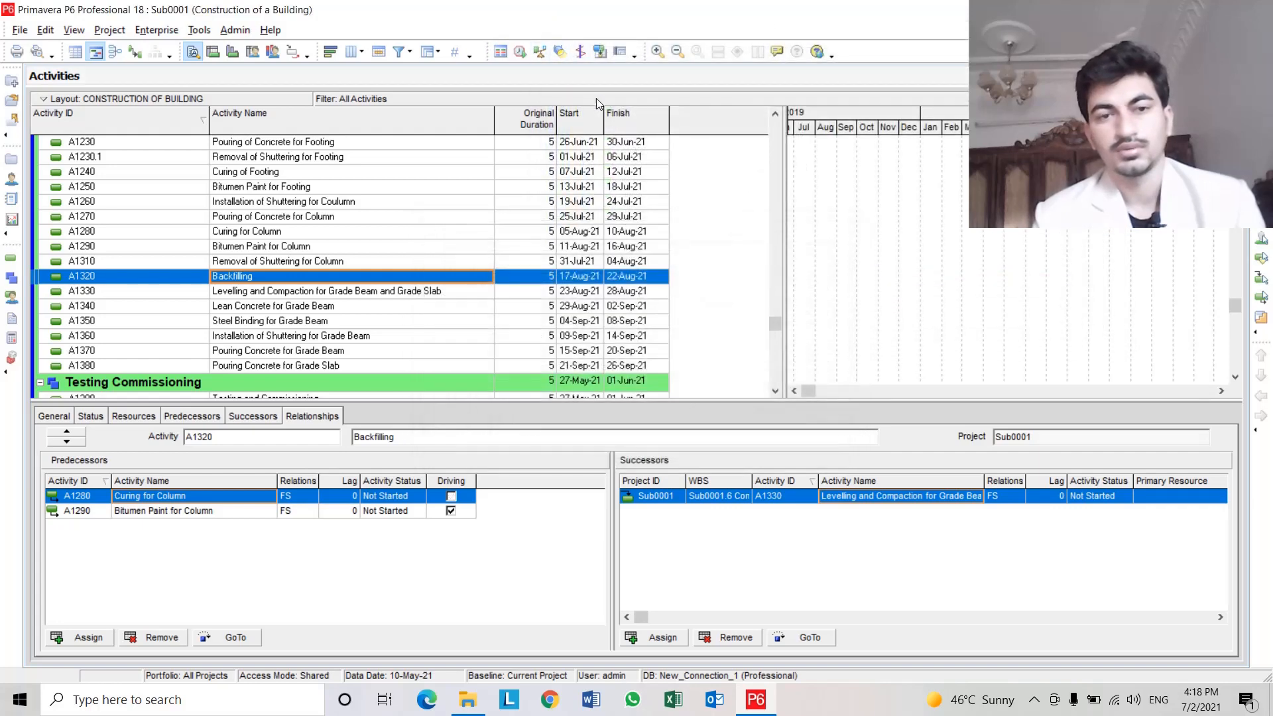
# Open the scheduling log and review its scheduling results and list of critical activities and exceptions.
pyautogui.click(522, 53)
pyautogui.click(810, 312)
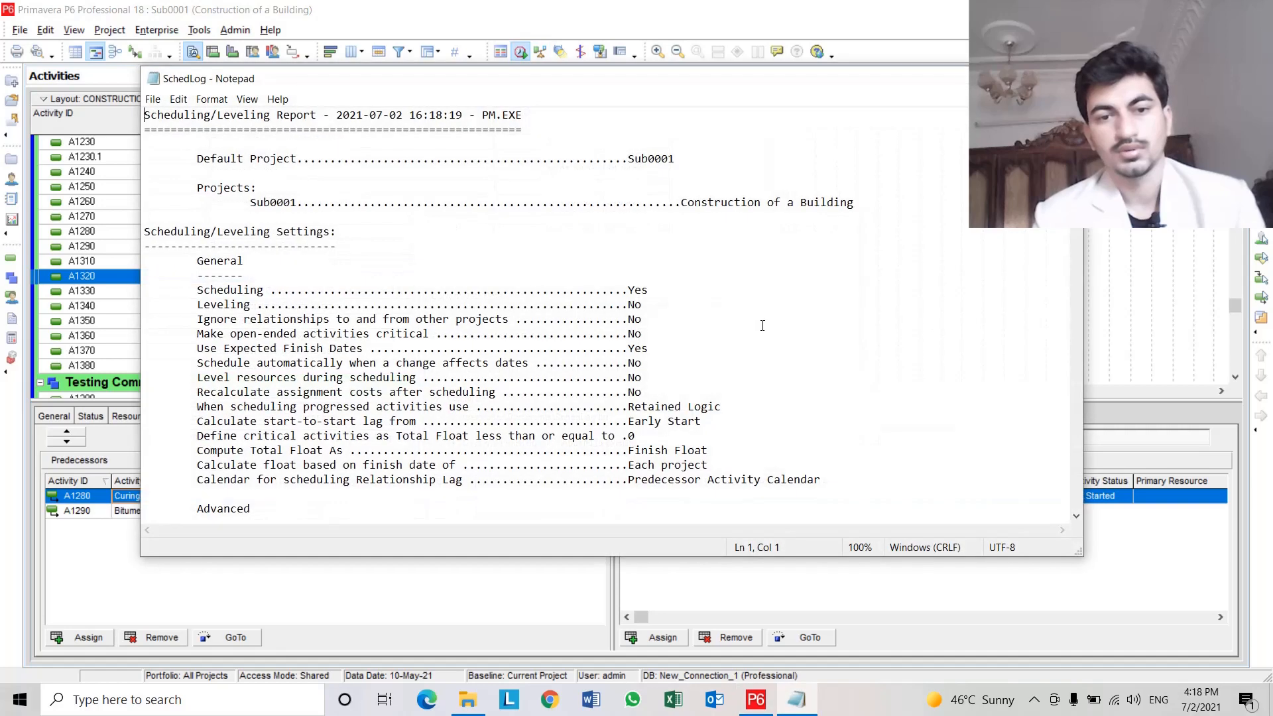
pyautogui.scroll(-20, 762, 325)
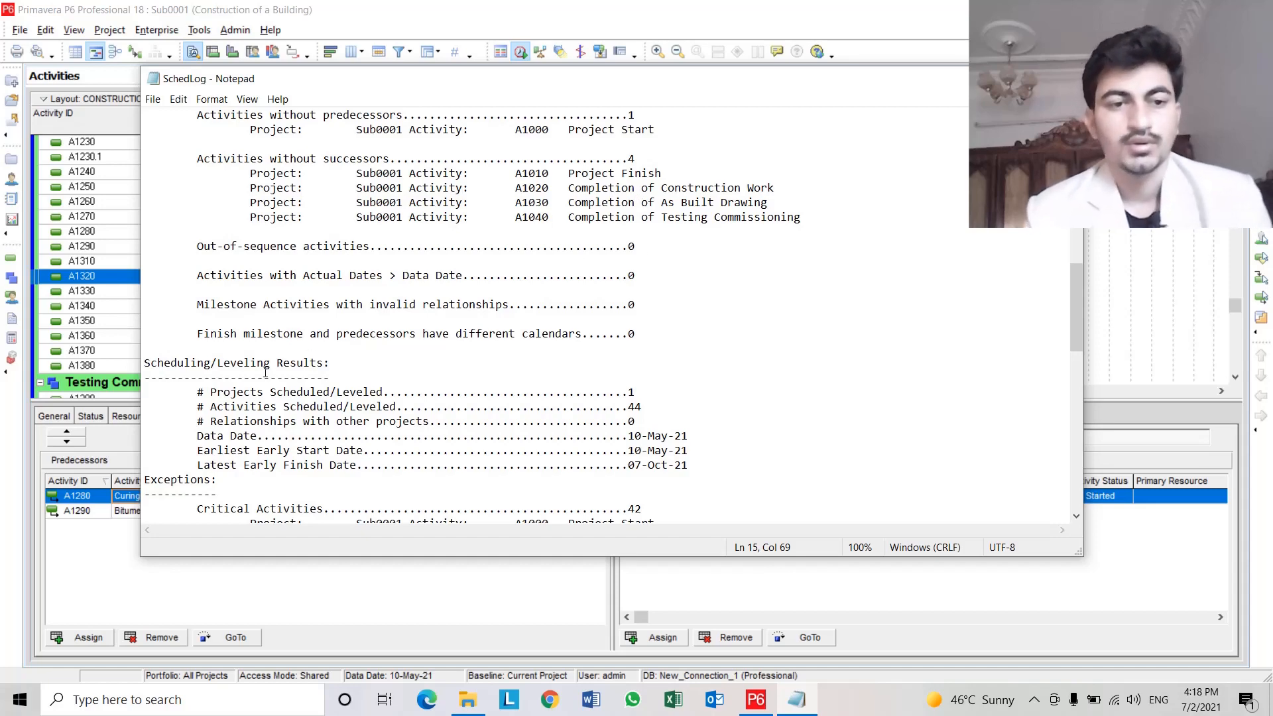
pyautogui.scroll(-1, 264, 373)
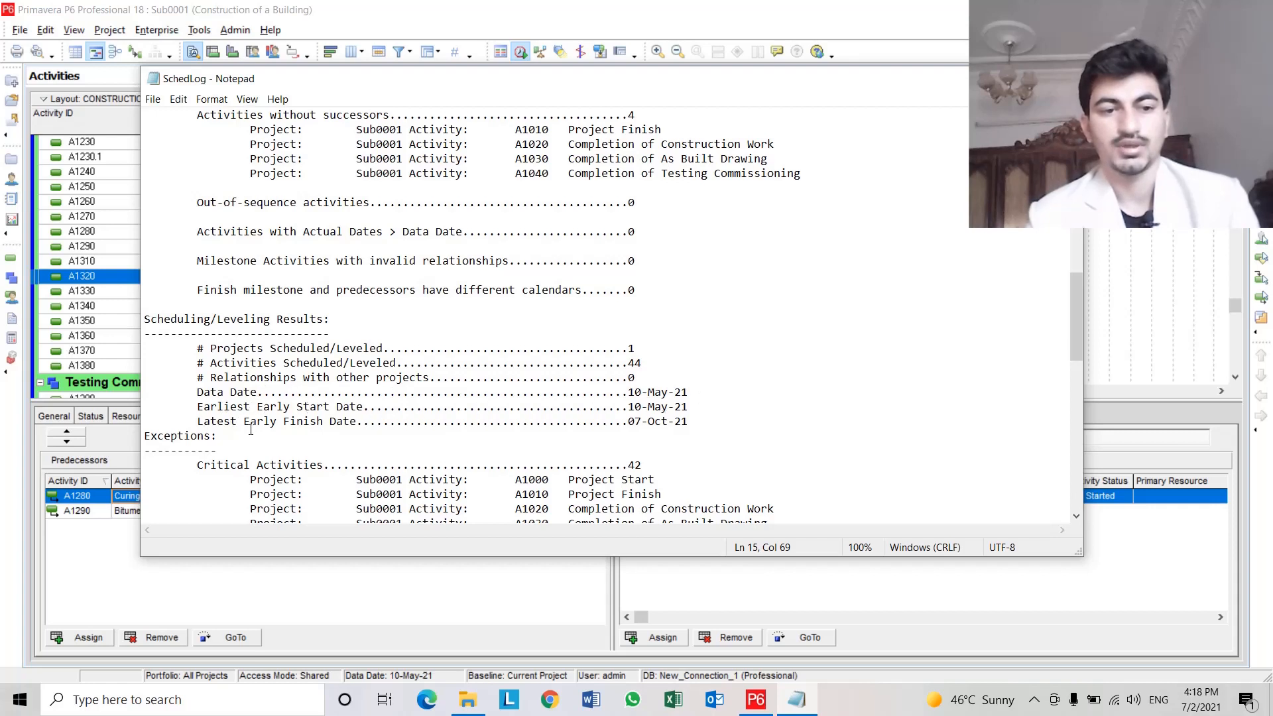
pyautogui.scroll(-15, 658, 421)
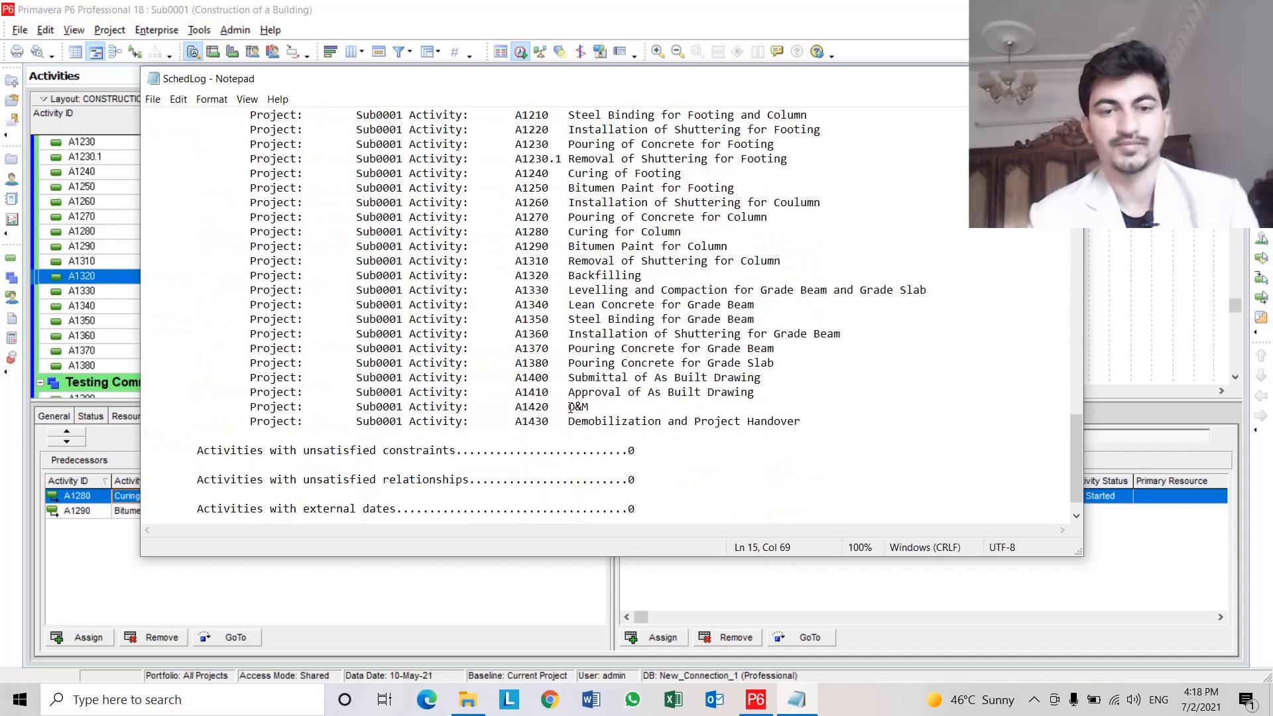
pyautogui.scroll(9, 304, 254)
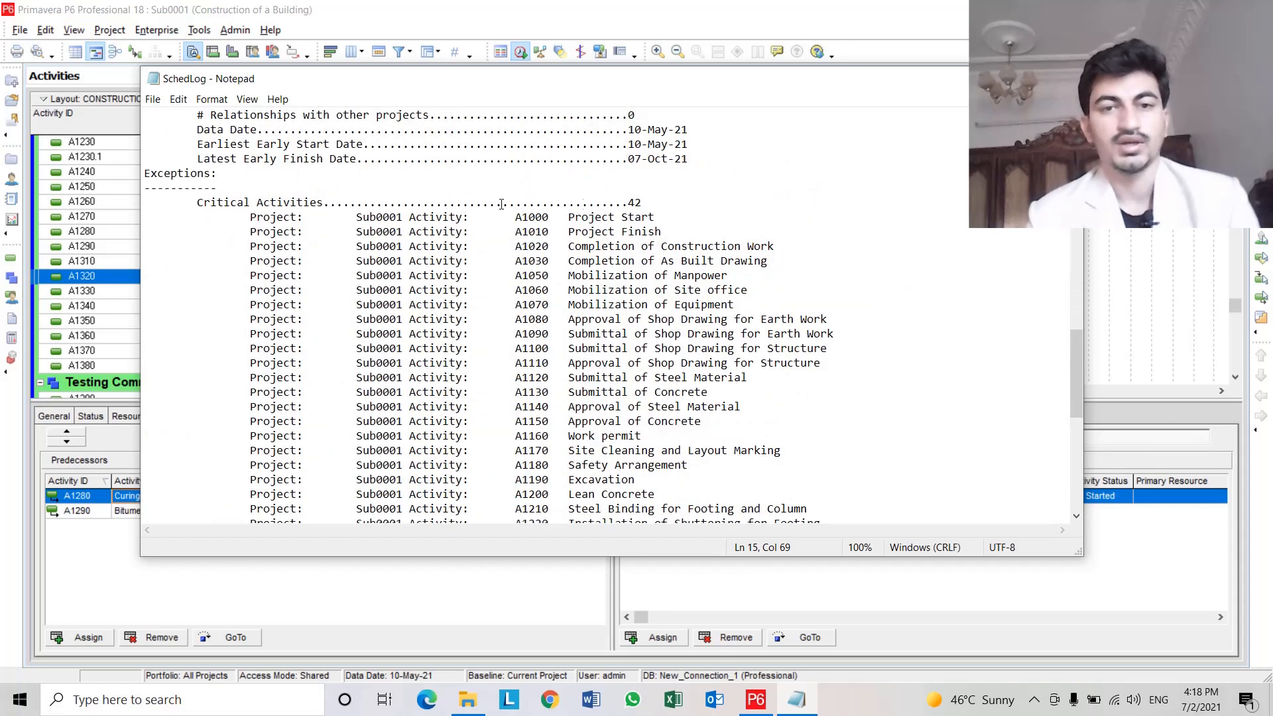
pyautogui.scroll(-10, 618, 246)
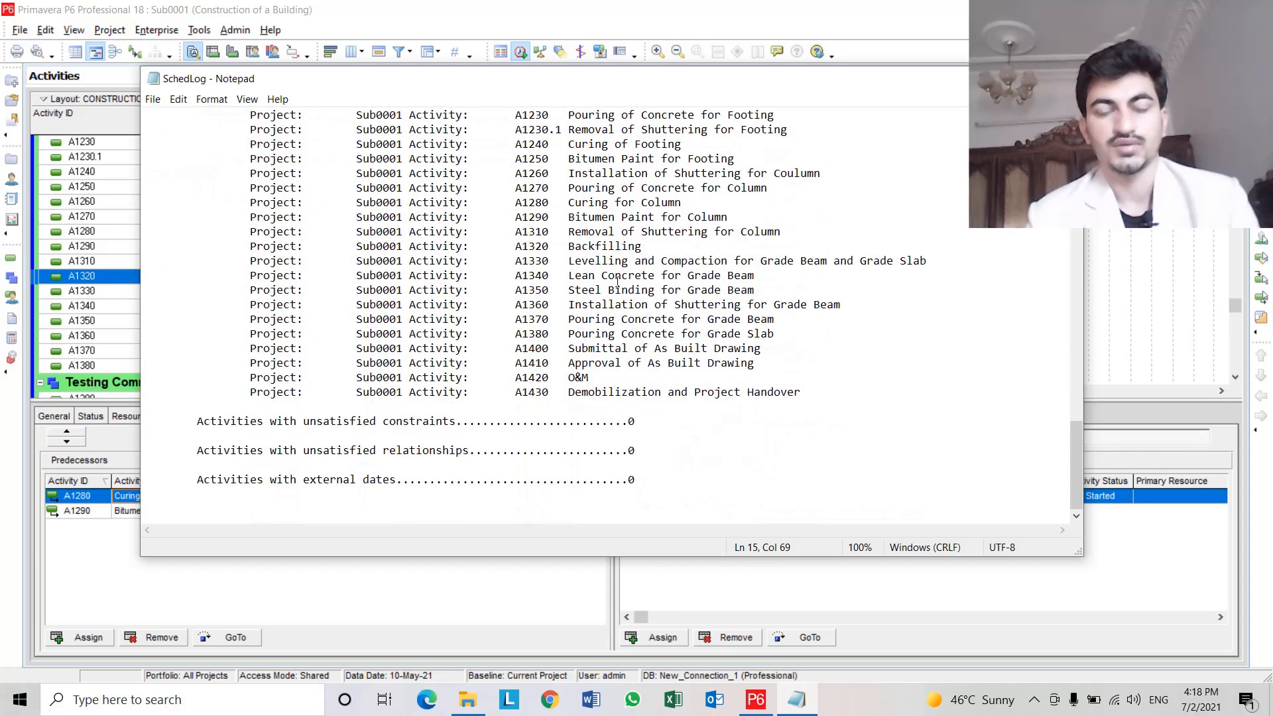
pyautogui.moveTo(856, 400); pyautogui.dragTo(582, 130)
pyautogui.scroll(5, 554, 306)
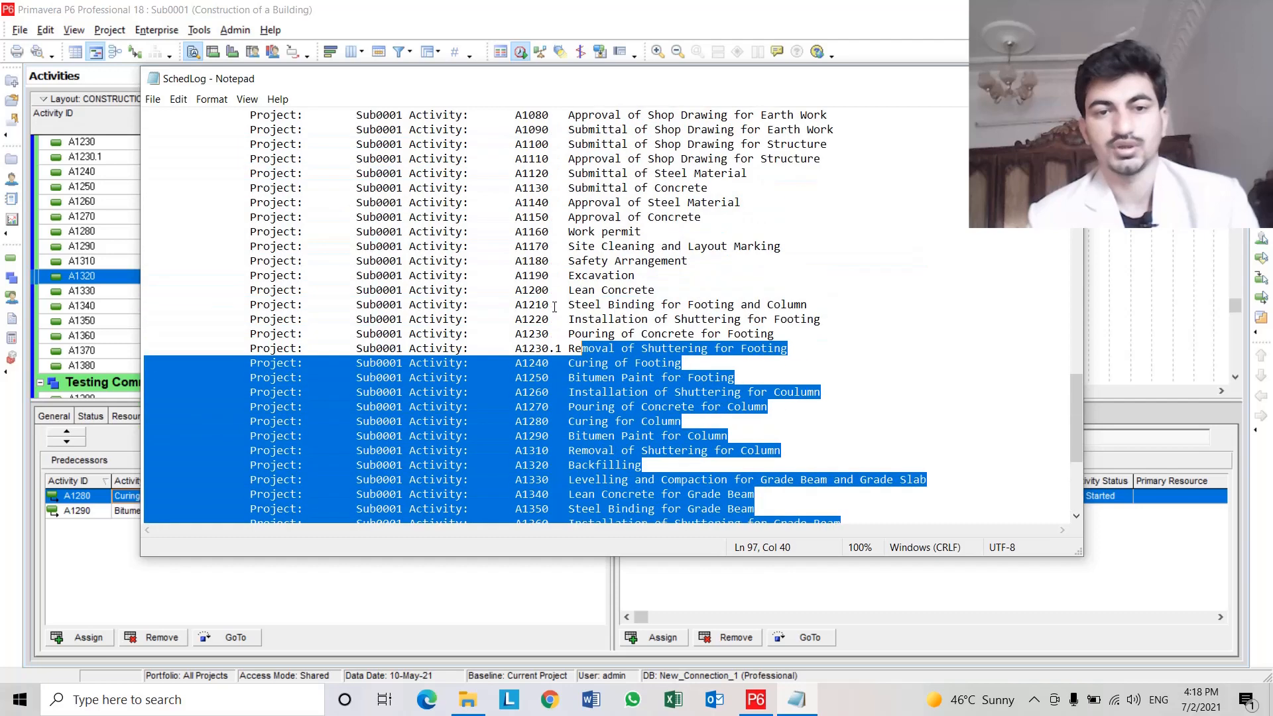
pyautogui.hotkey('ctrl', 'Home')
pyautogui.scroll(-20, 604, 296)
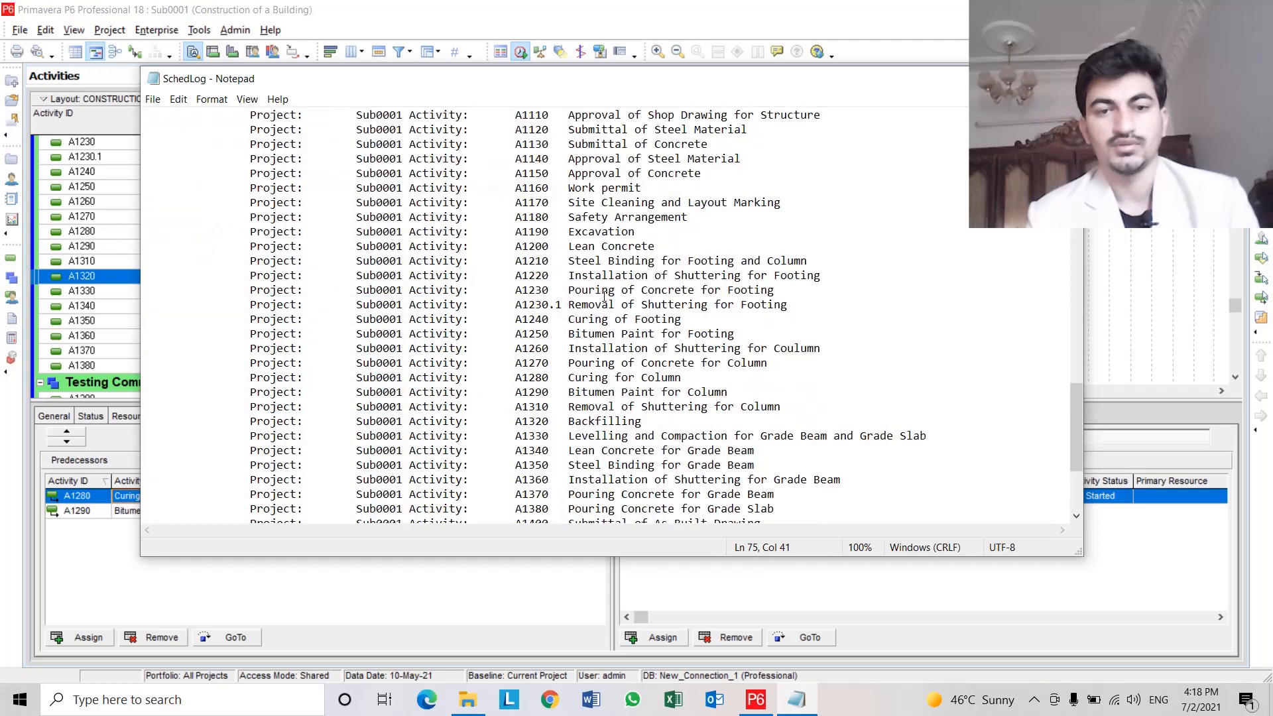
pyautogui.click(605, 296)
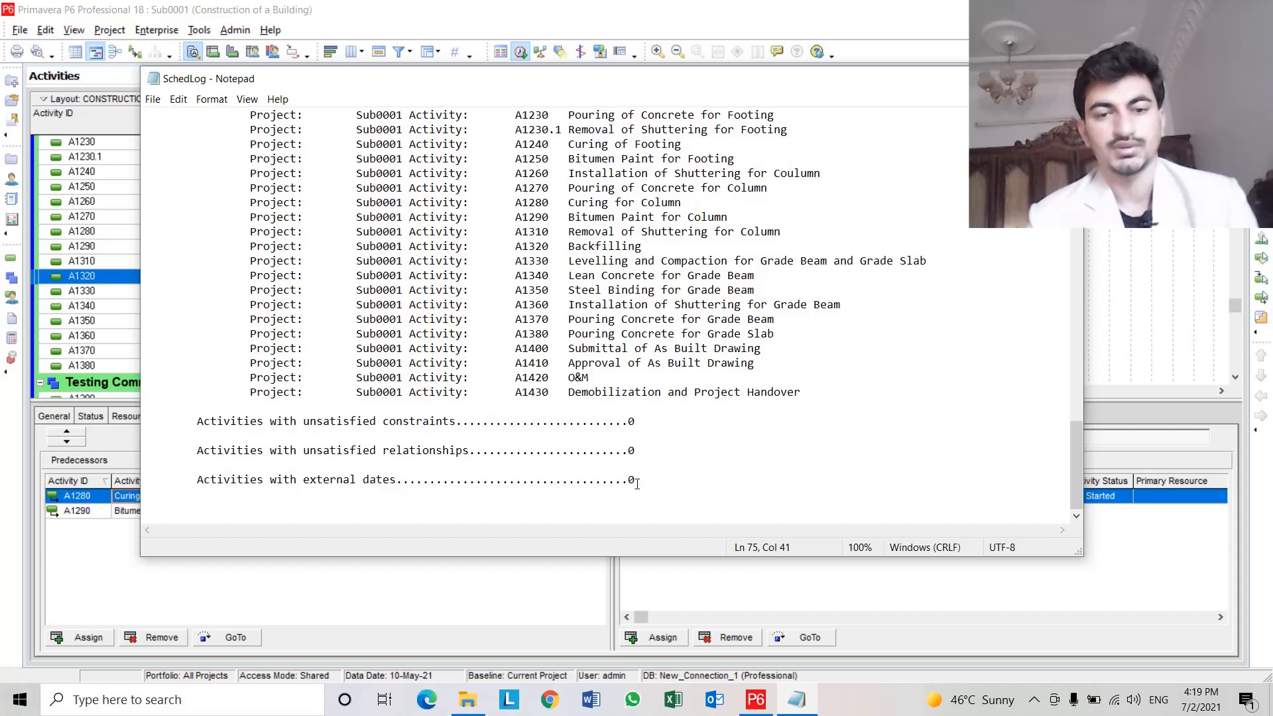
pyautogui.click(1065, 79)
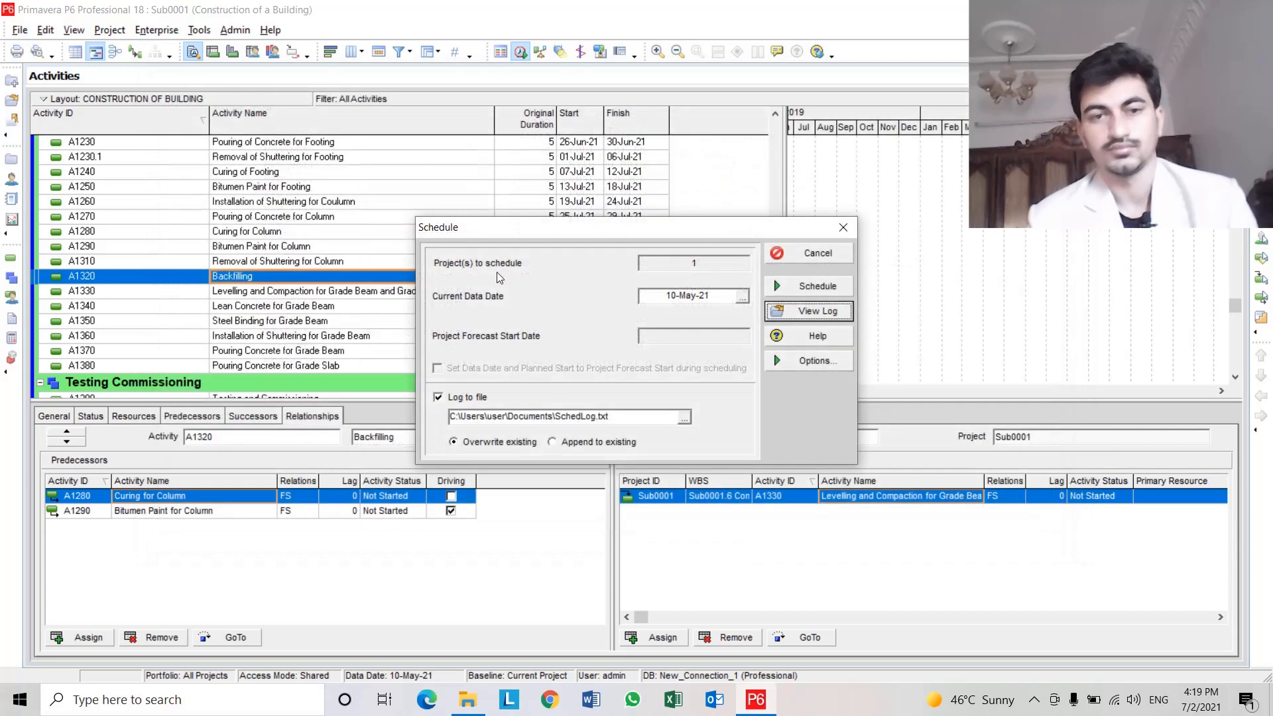
pyautogui.click(815, 257)
# Review the relationships of Project Start, Pouring Concrete for Grade Slab, Demobilization and Approval of As Built Drawing.
pyautogui.scroll(3, 390, 301)
pyautogui.scroll(3, 390, 300)
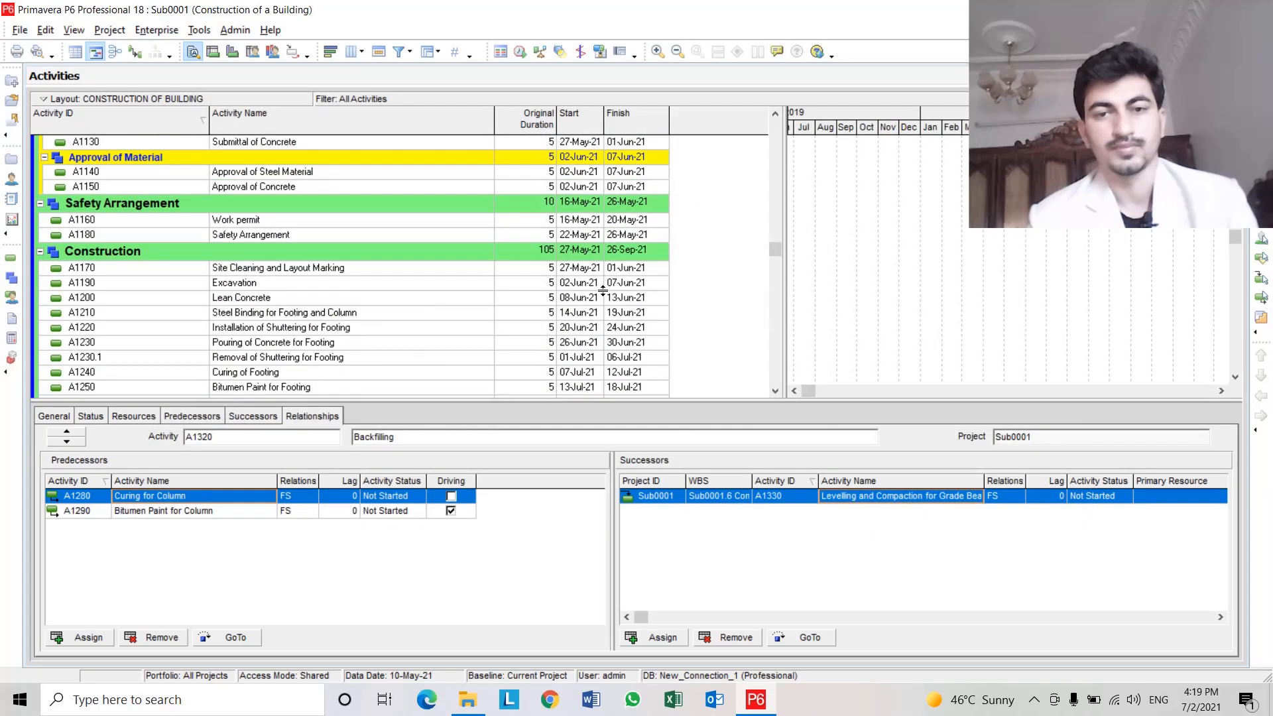
pyautogui.moveTo(772, 248); pyautogui.dragTo(779, 115)
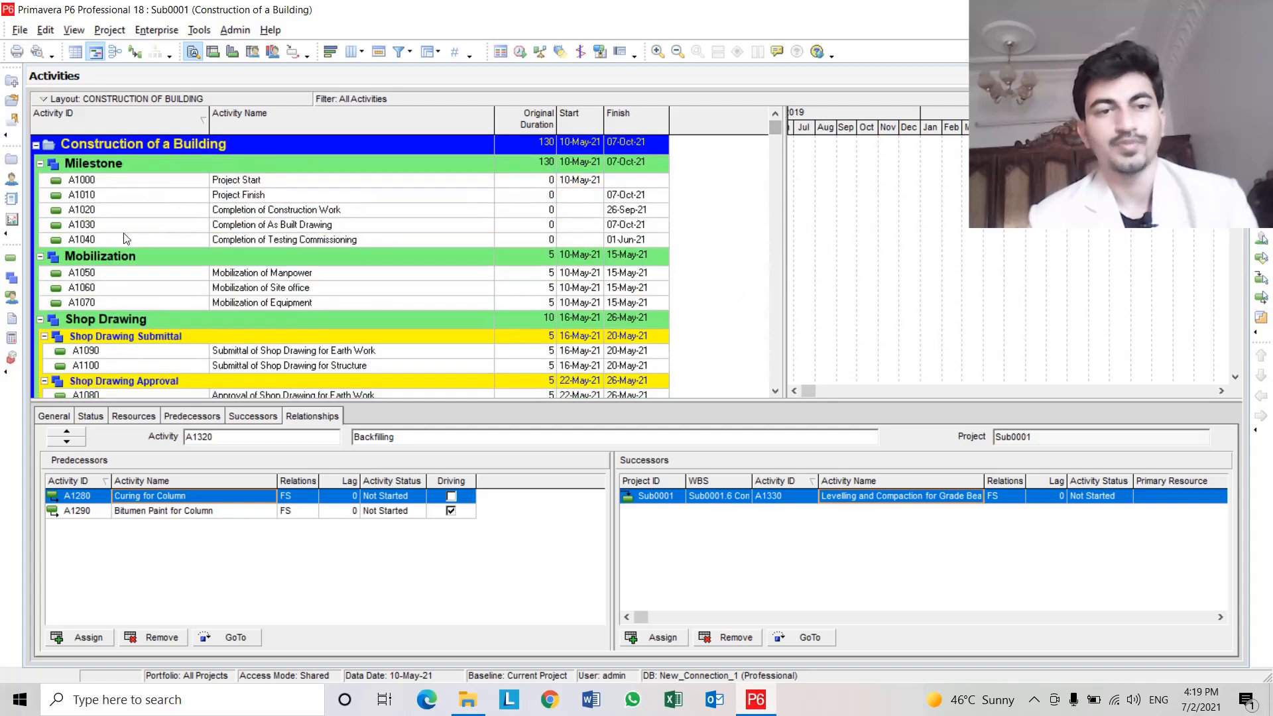
pyautogui.click(260, 180)
pyautogui.scroll(-15, 260, 189)
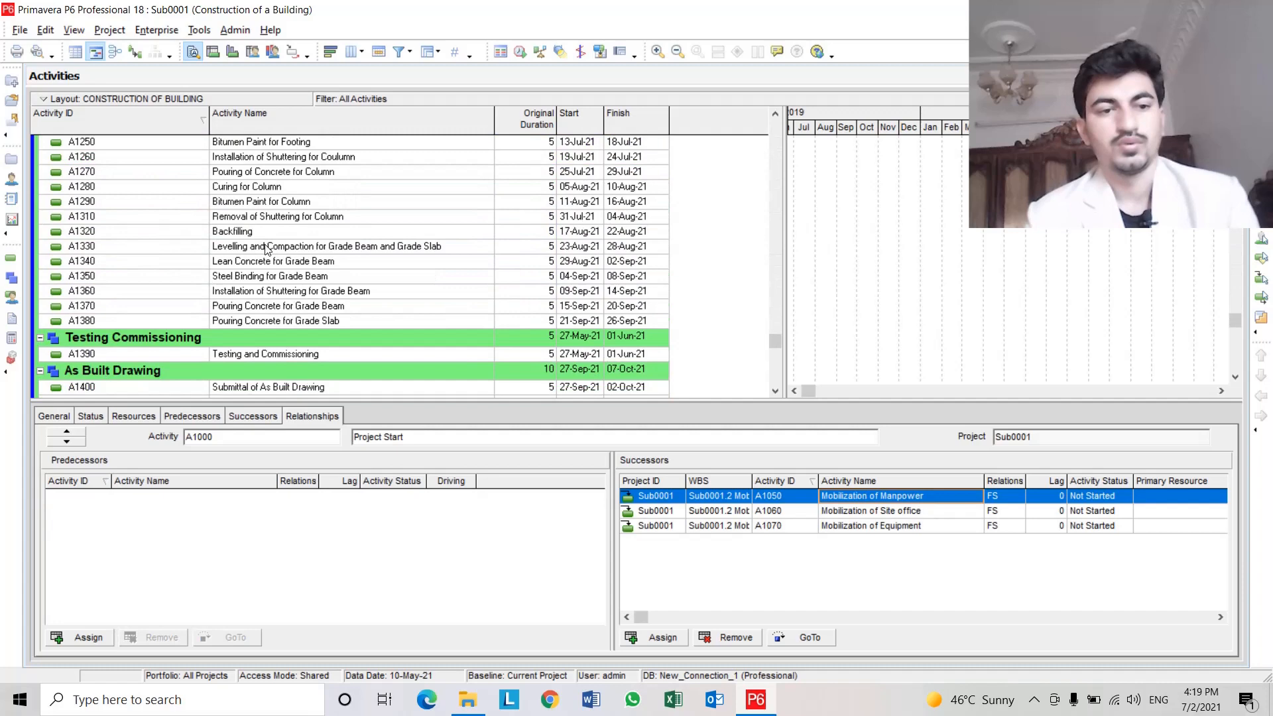
pyautogui.click(269, 321)
pyautogui.scroll(-2, 269, 320)
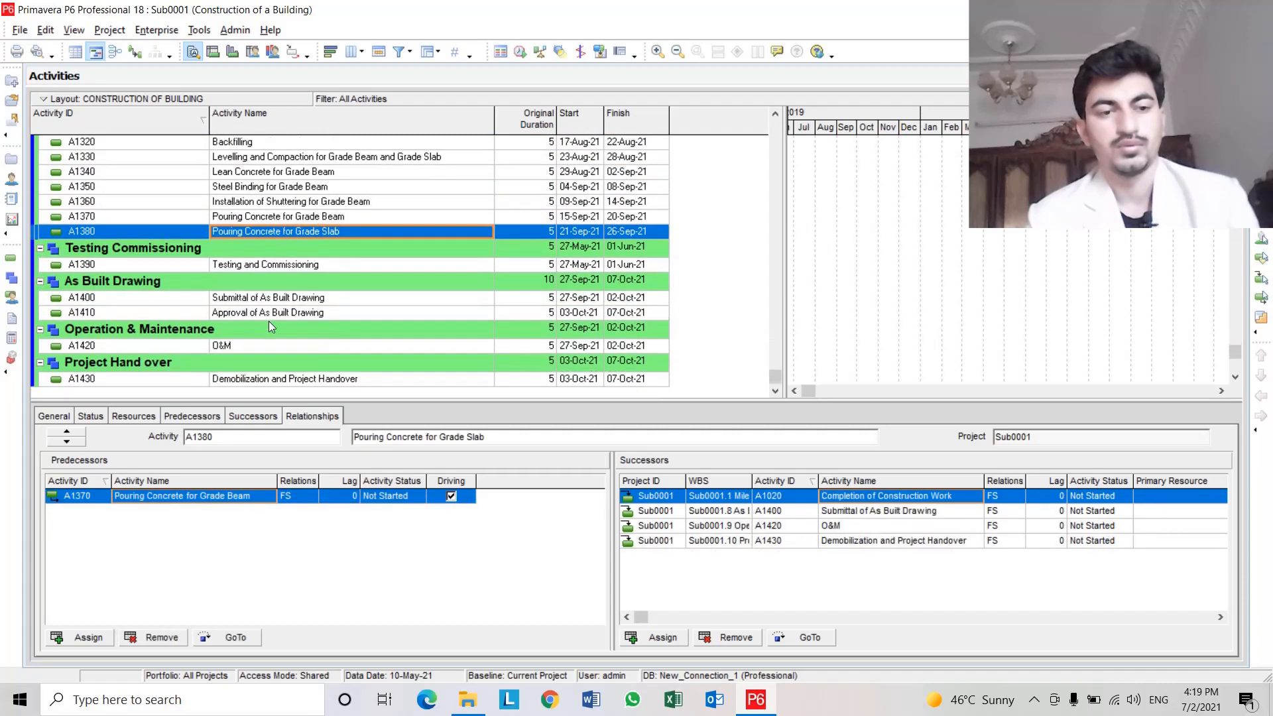
pyautogui.click(278, 378)
pyautogui.scroll(-1, 278, 378)
pyautogui.click(294, 285)
pyautogui.scroll(2, 297, 292)
pyautogui.scroll(18, 295, 292)
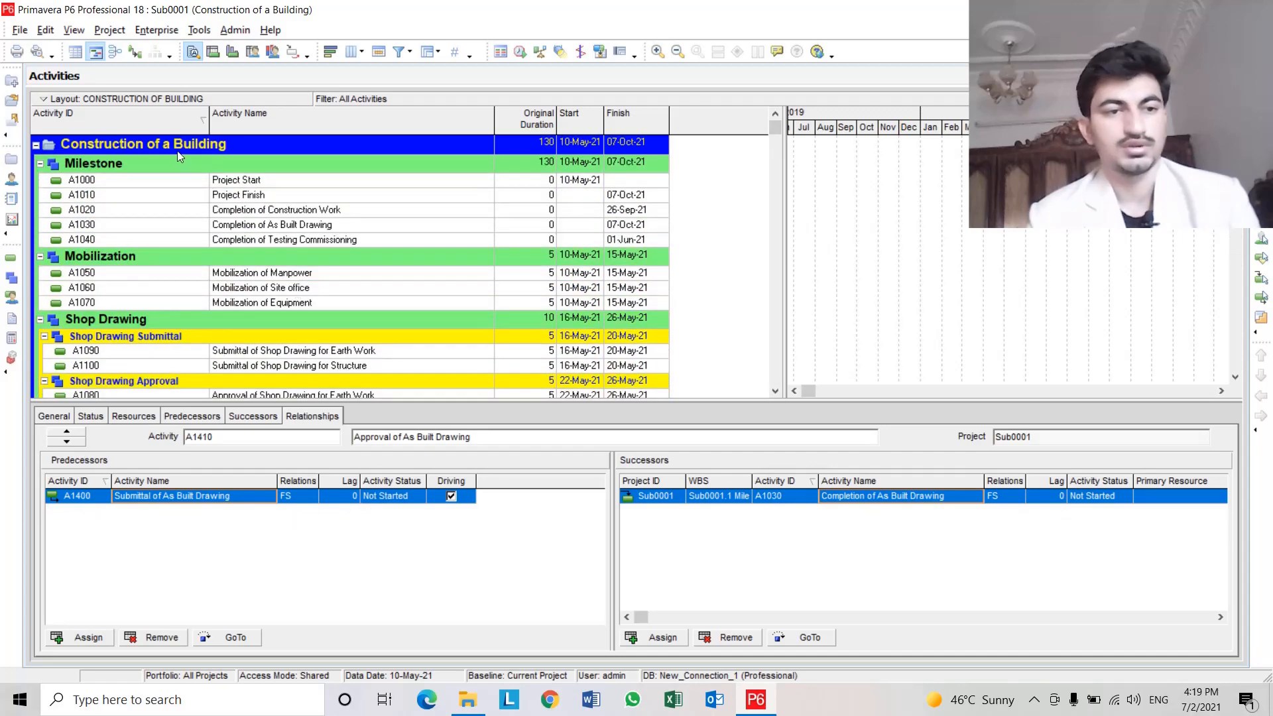
pyautogui.click(175, 150)
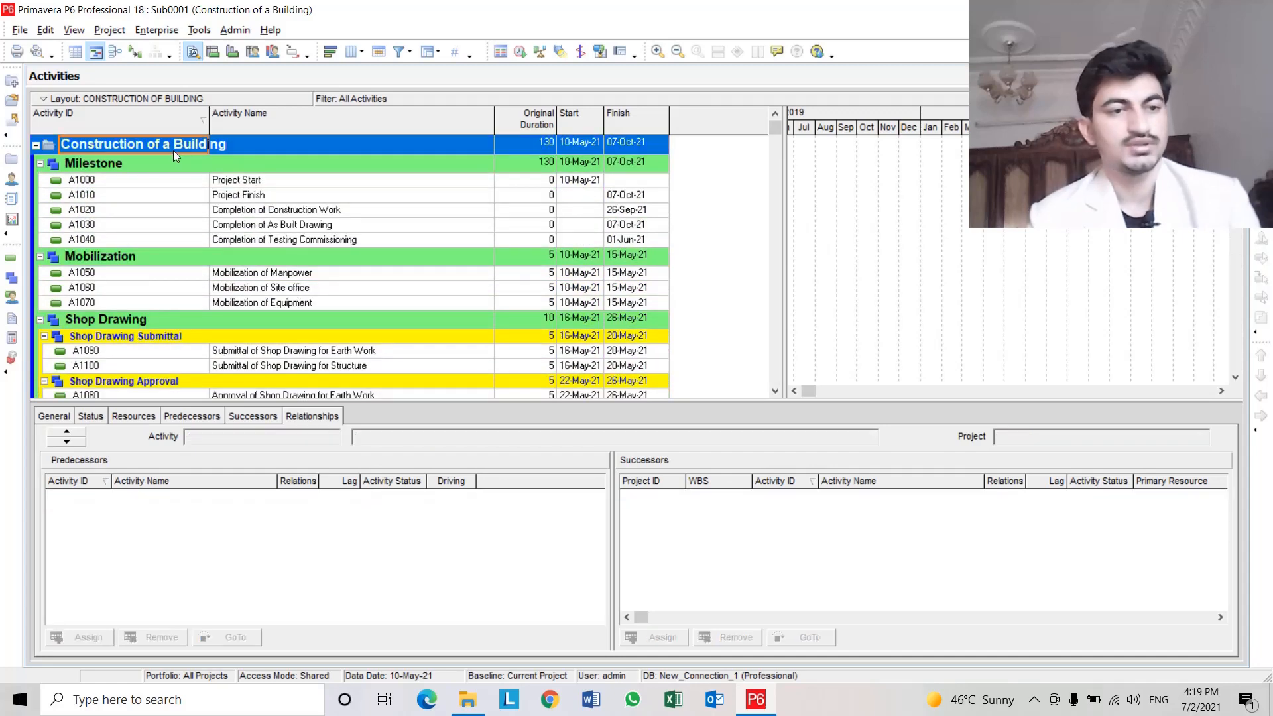
# Set the Construction of a Building project's Must Finish By date to 09-Sep-21.
pyautogui.click(12, 160)
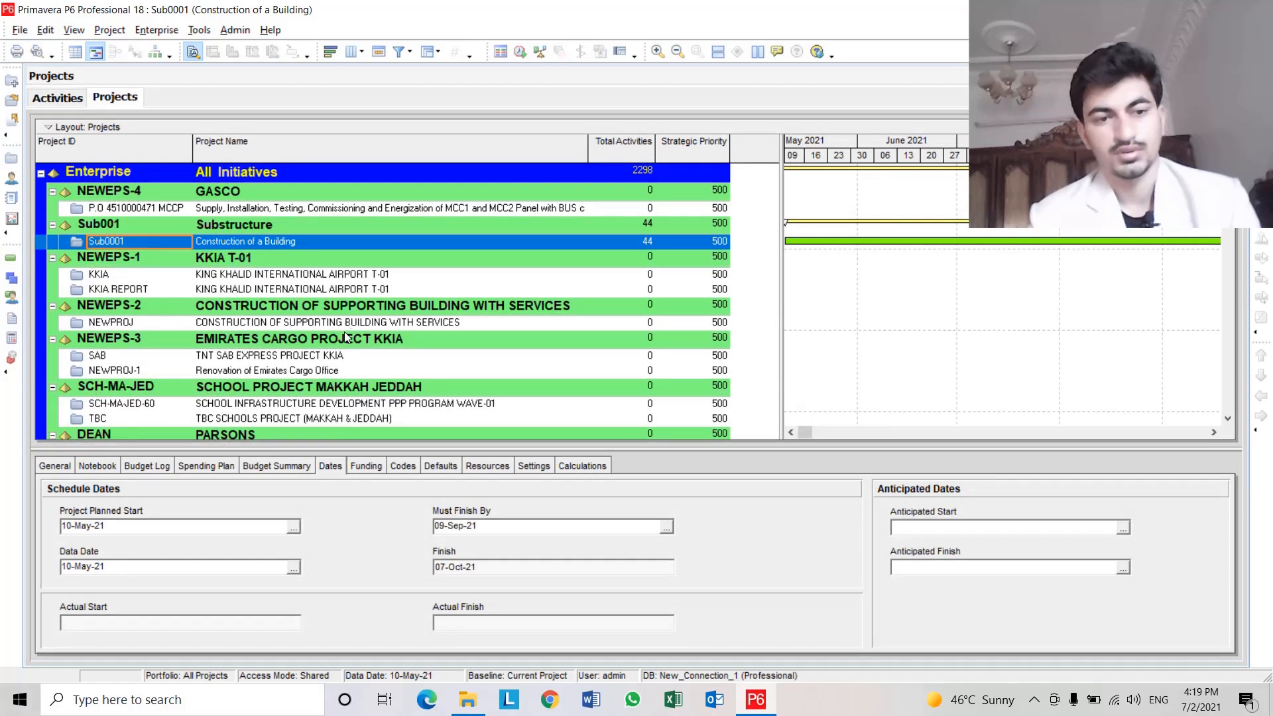
pyautogui.click(253, 241)
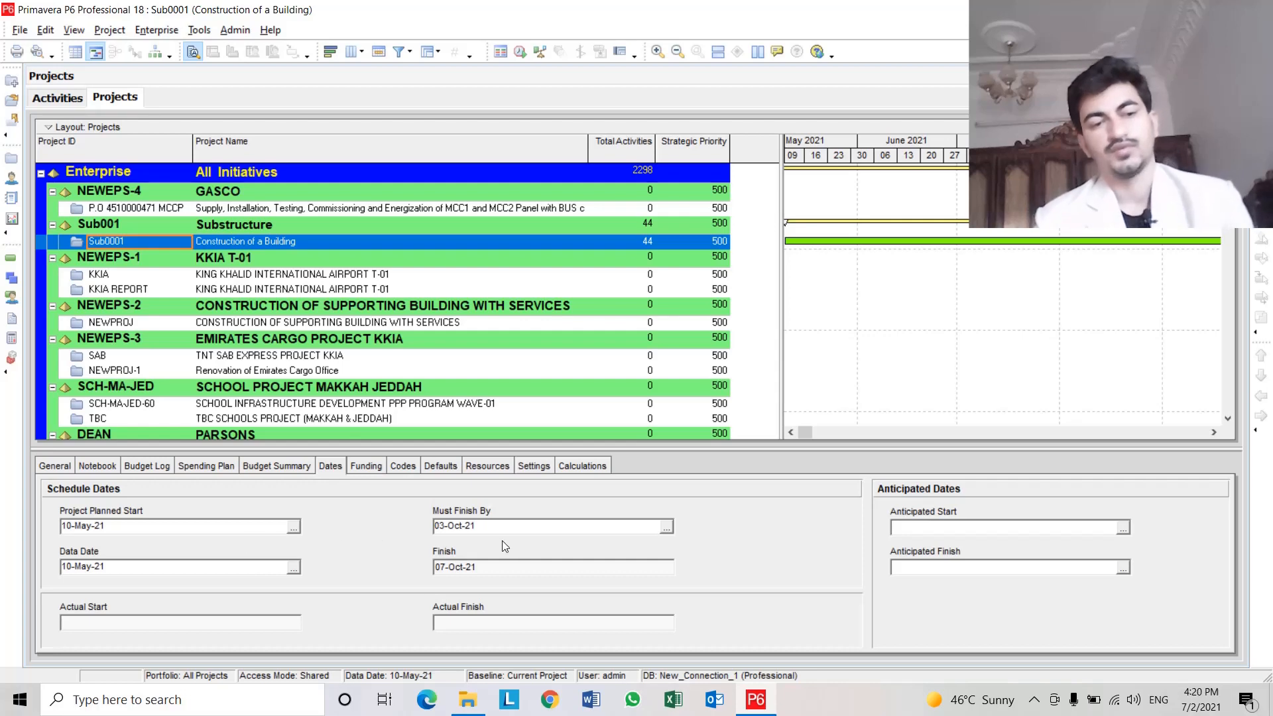
pyautogui.click(665, 527)
pyautogui.click(458, 254)
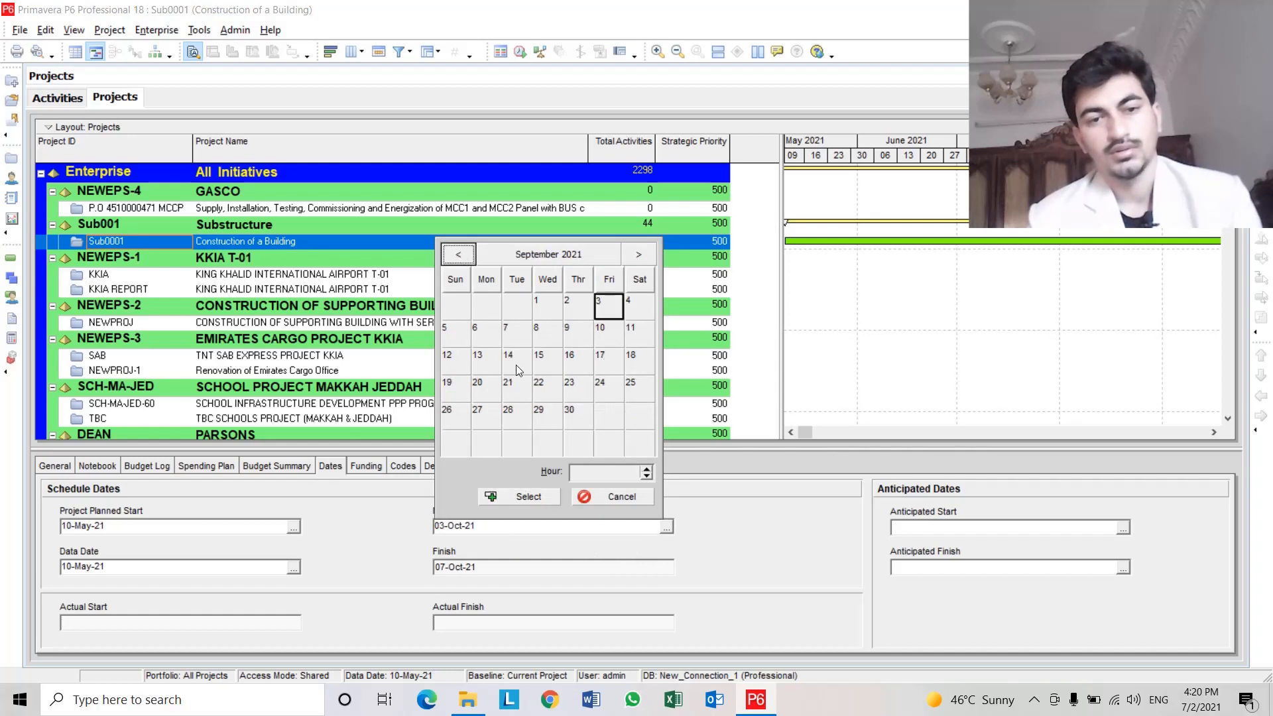
pyautogui.click(571, 334)
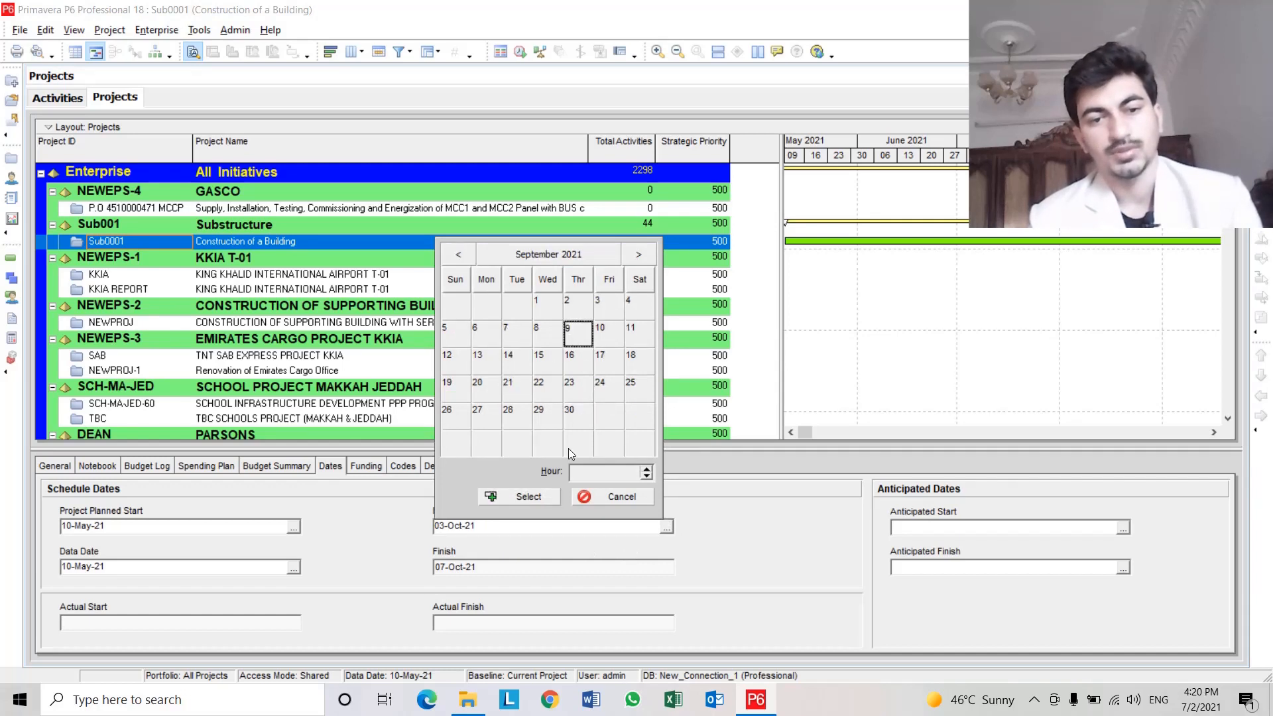
pyautogui.click(523, 498)
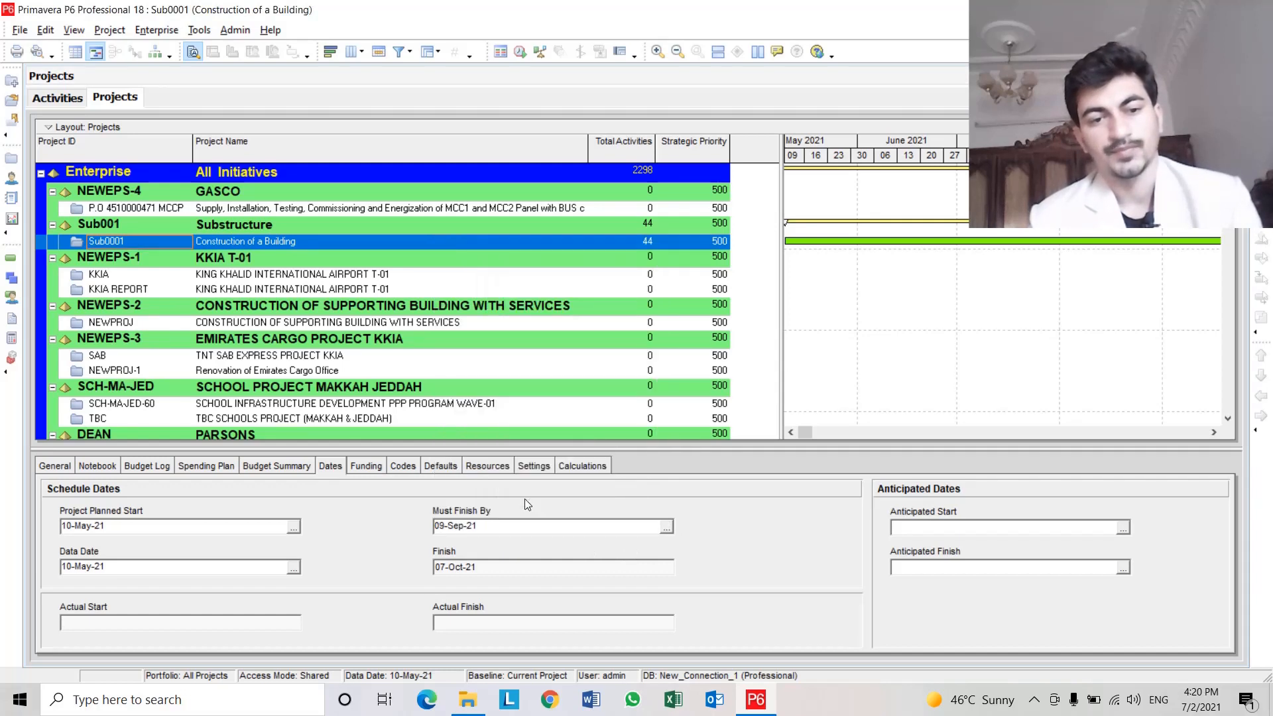
# Return to the project's activities and reschedule the project.
pyautogui.click(57, 98)
pyautogui.scroll(4, 300, 332)
pyautogui.scroll(10, 300, 332)
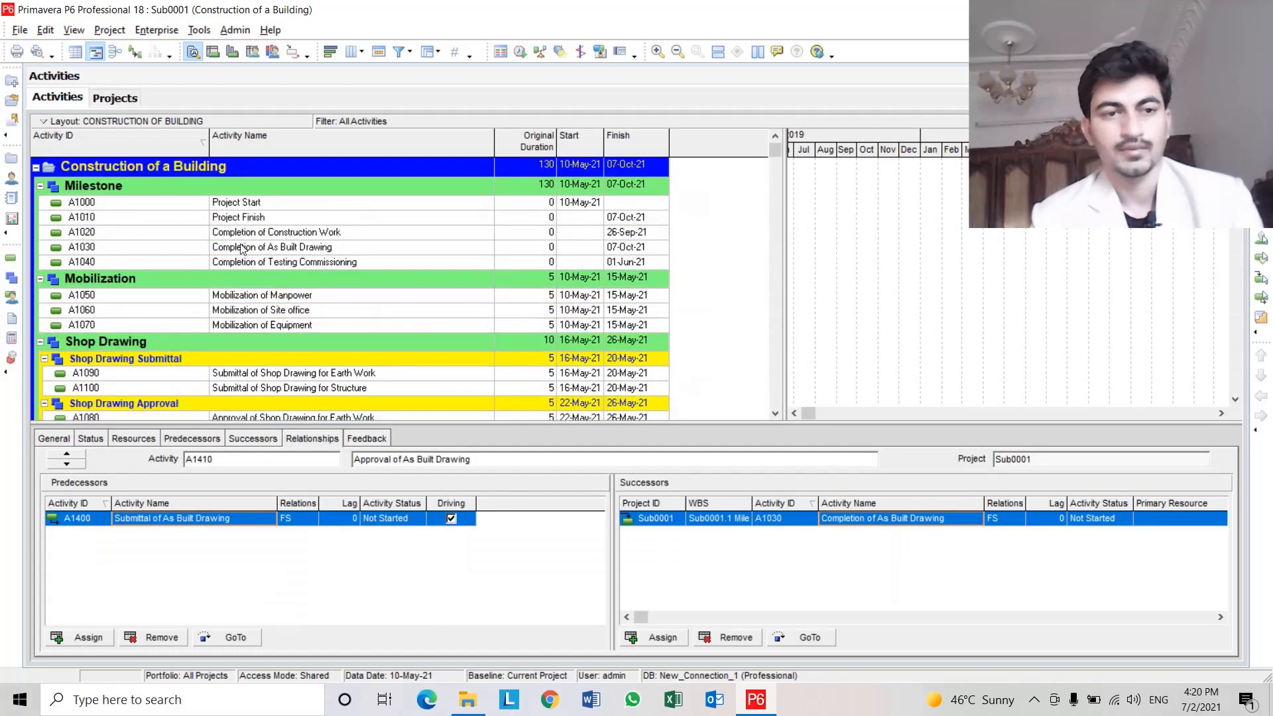
pyautogui.click(271, 233)
pyautogui.click(359, 249)
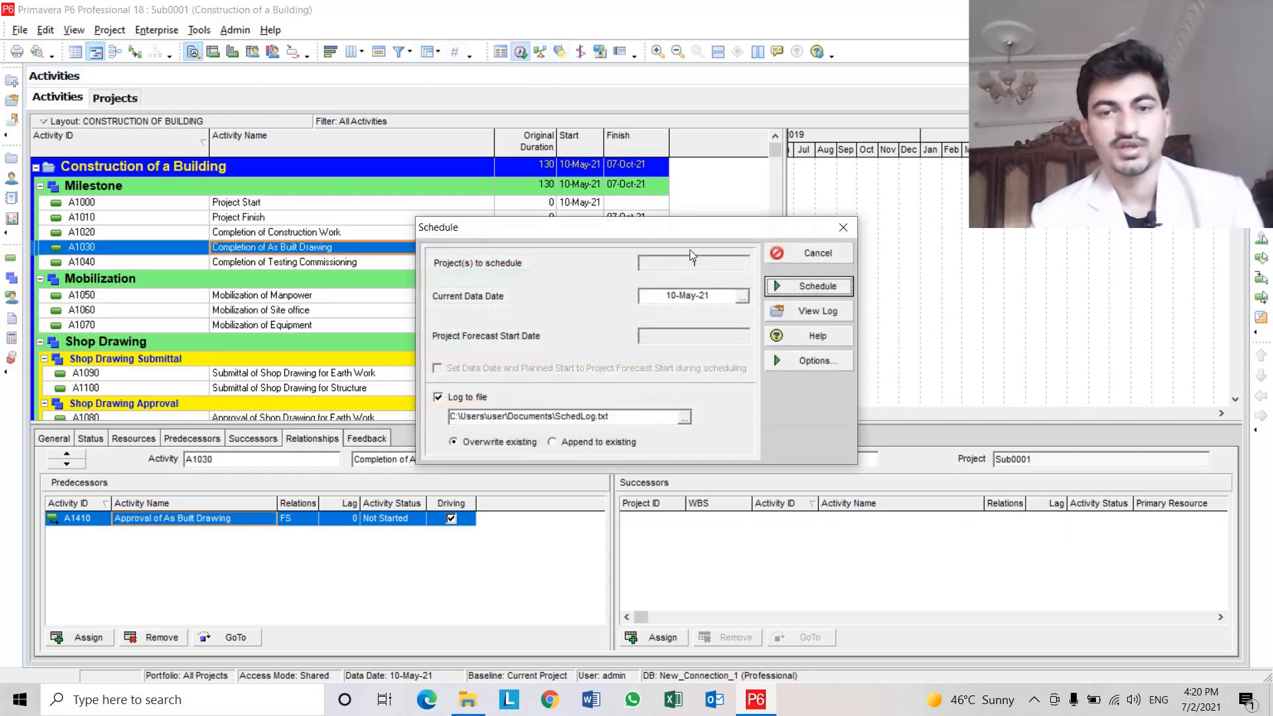
pyautogui.click(822, 284)
# Open the scheduling log again and review the critical activities and exception counts.
pyautogui.click(520, 52)
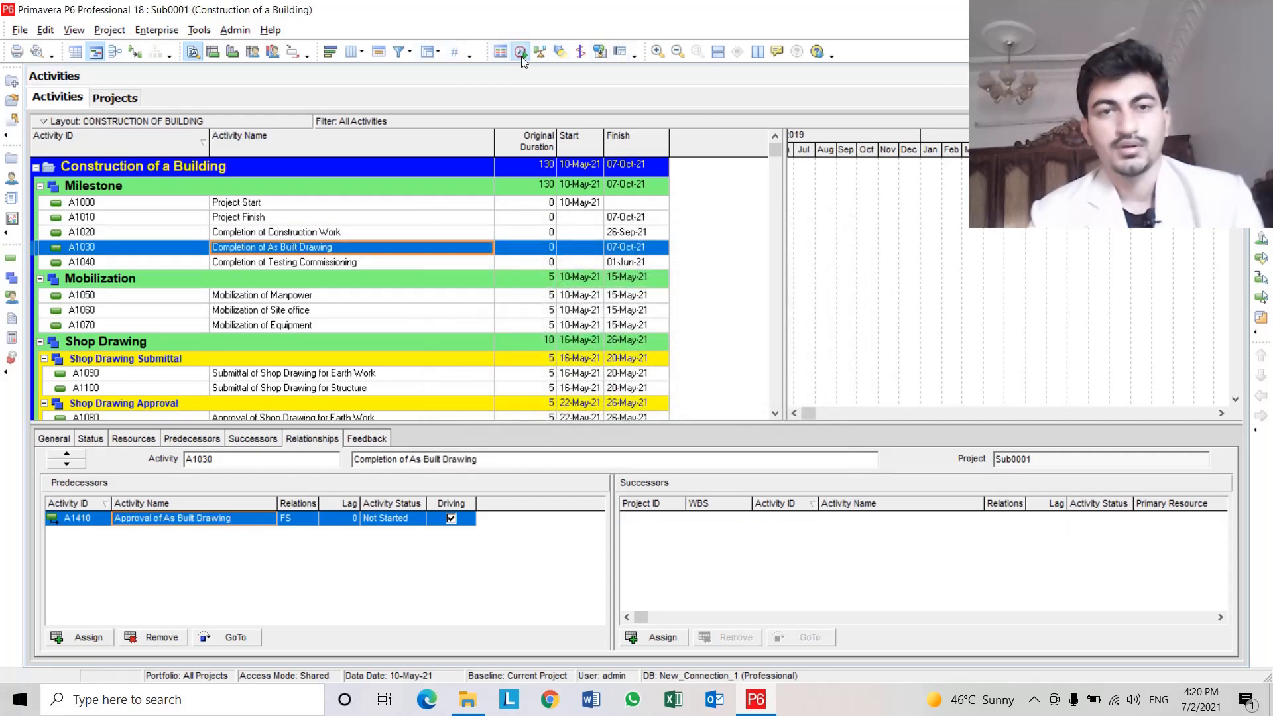
pyautogui.click(807, 317)
pyautogui.click(725, 328)
pyautogui.scroll(-20, 725, 328)
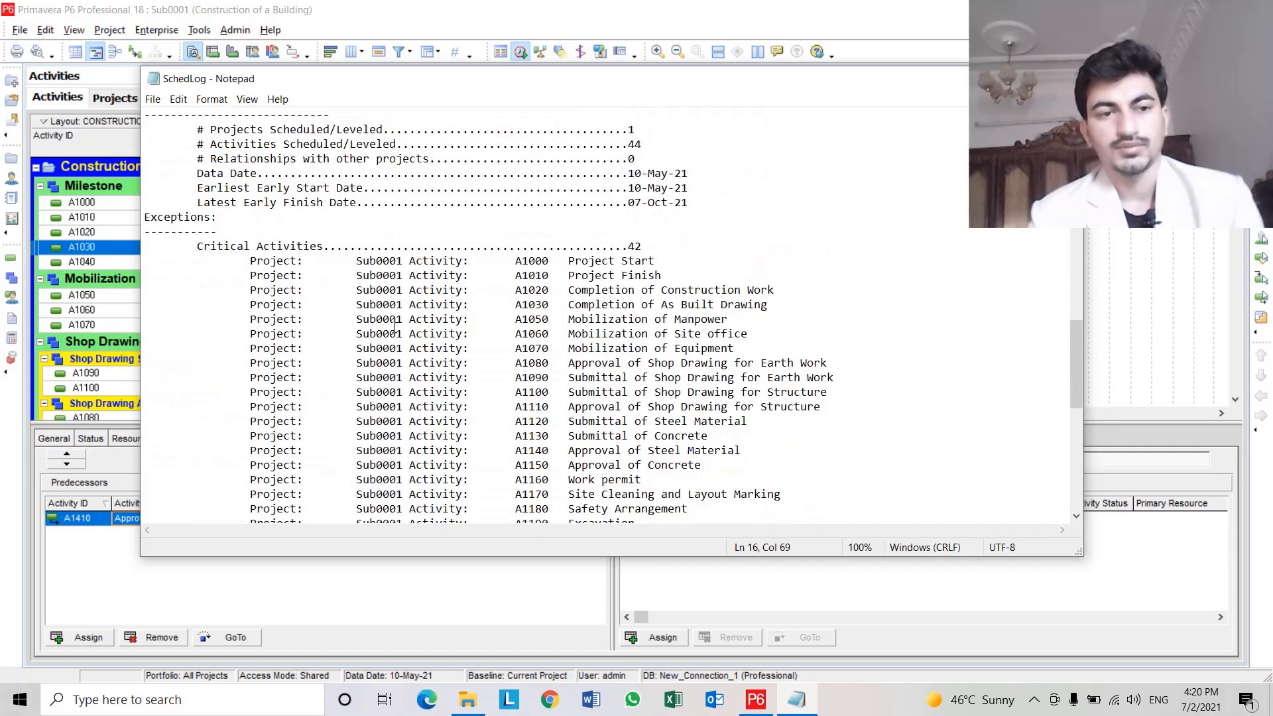
pyautogui.scroll(-12, 395, 326)
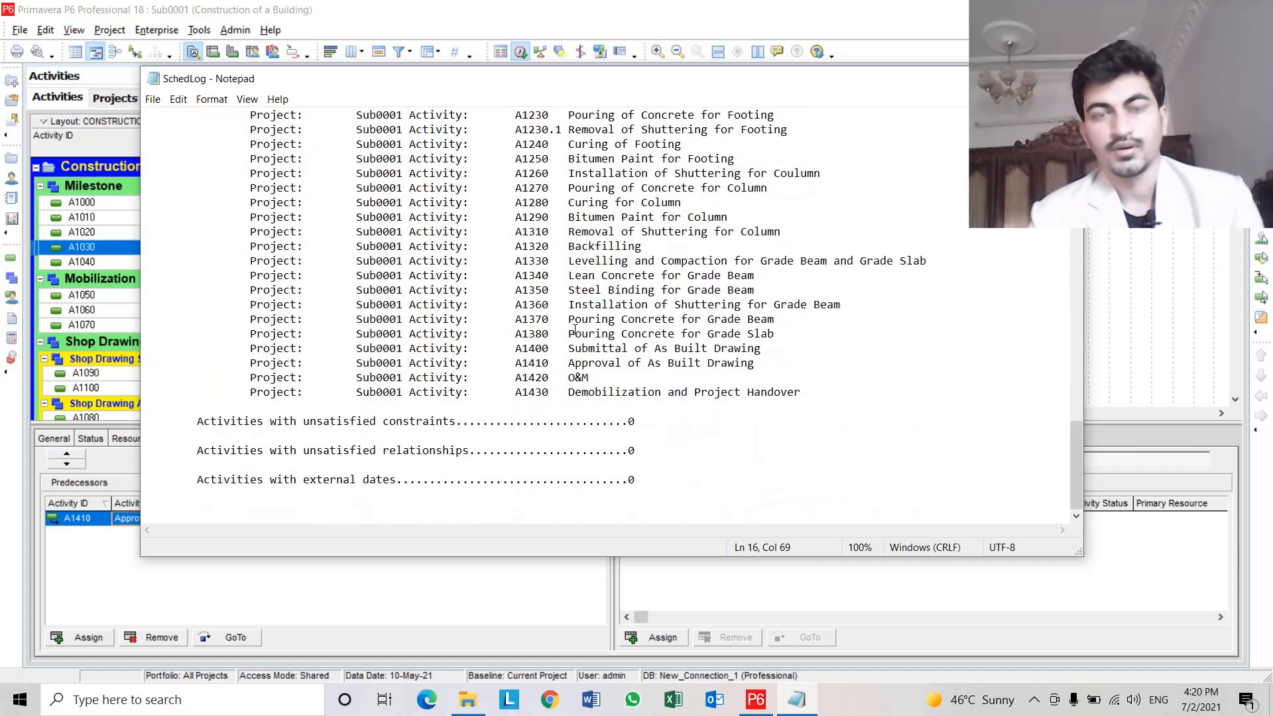
pyautogui.scroll(6, 574, 330)
pyautogui.hotkey('alt', 'F4')
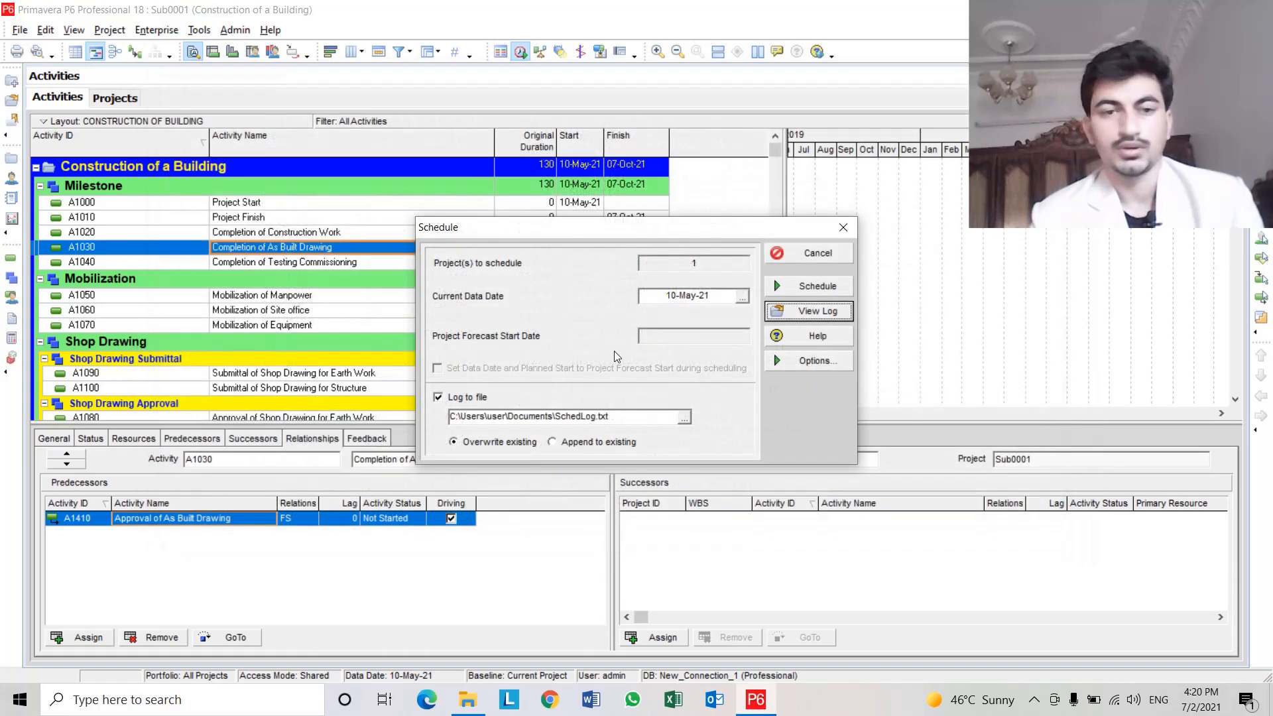
# Close the Schedule dialog and step through activities from Mobilization down to Site Cleaning and Layout Marking, reviewing their relationships.
pyautogui.click(832, 254)
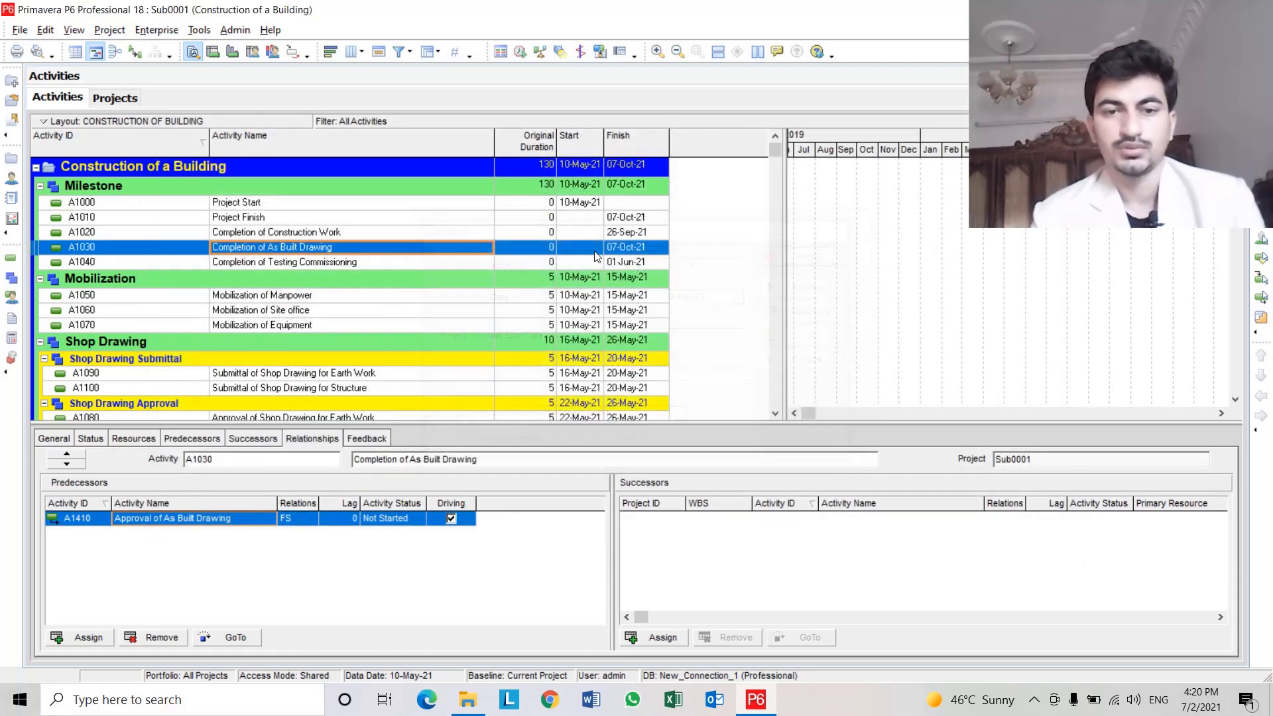
pyautogui.click(543, 298)
pyautogui.scroll(-2, 541, 302)
pyautogui.click(530, 229)
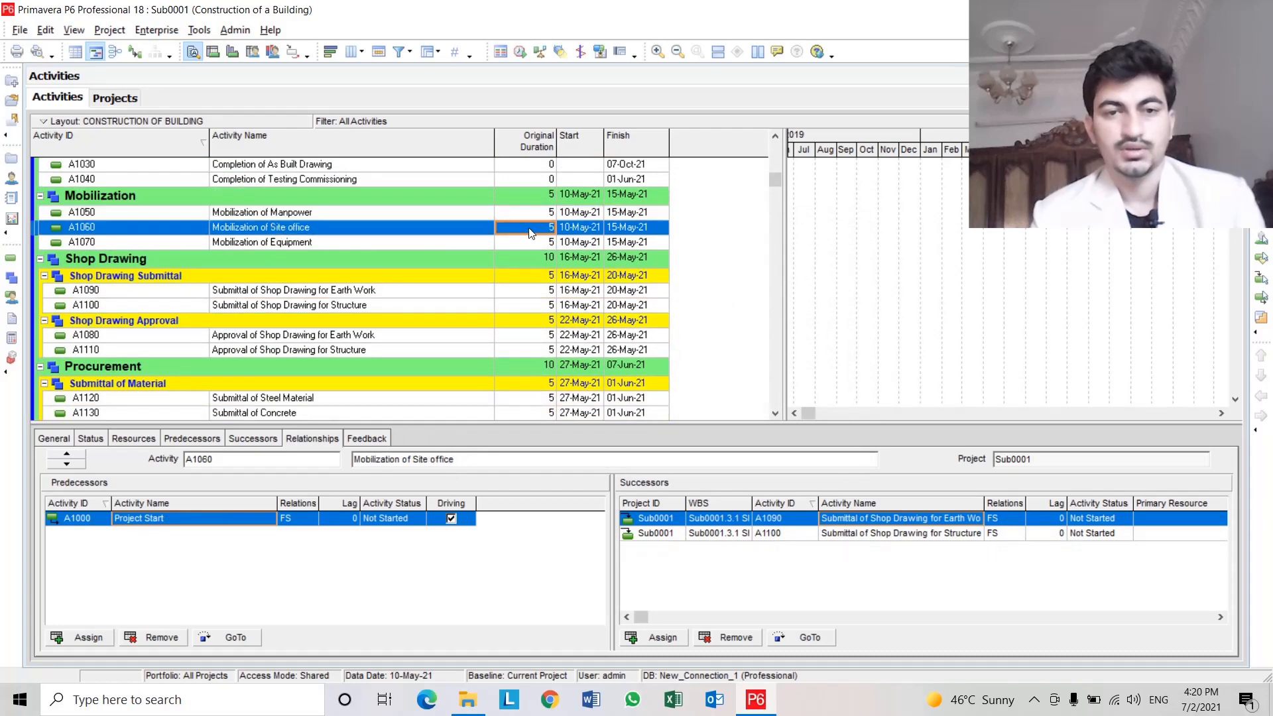
pyautogui.click(538, 241)
pyautogui.click(539, 289)
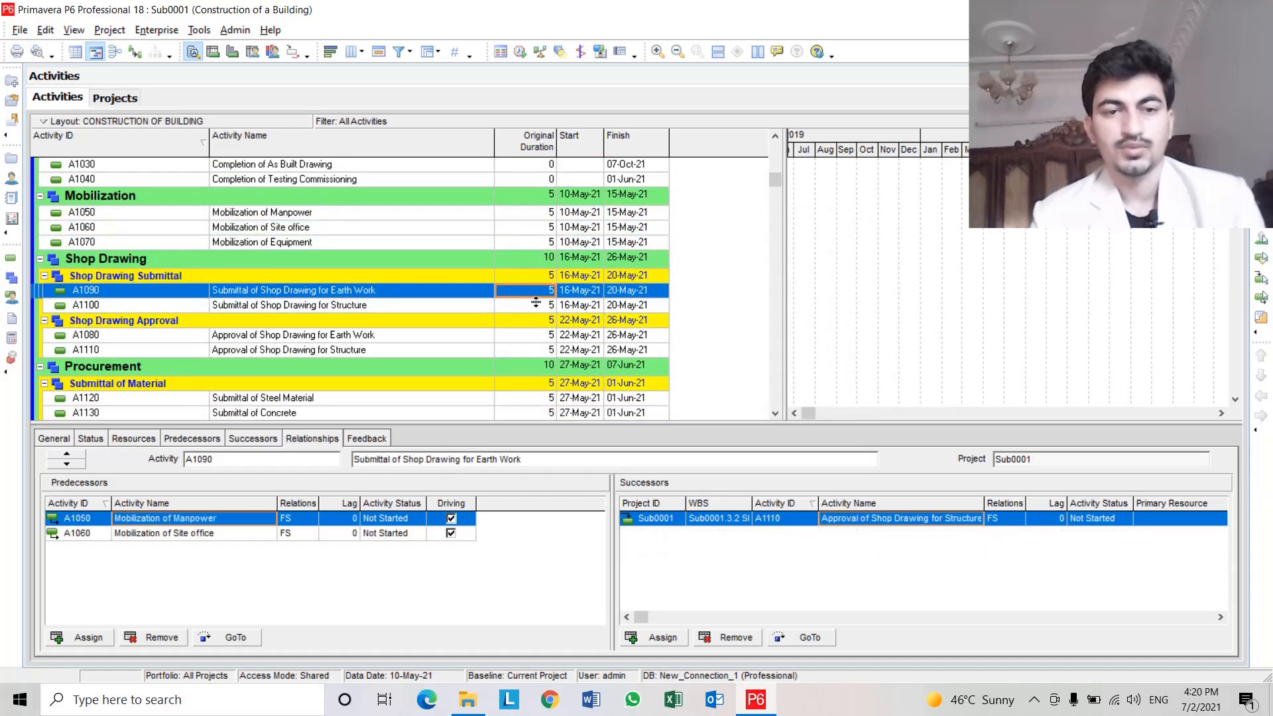
pyautogui.click(537, 305)
pyautogui.click(537, 337)
pyautogui.scroll(-2, 538, 338)
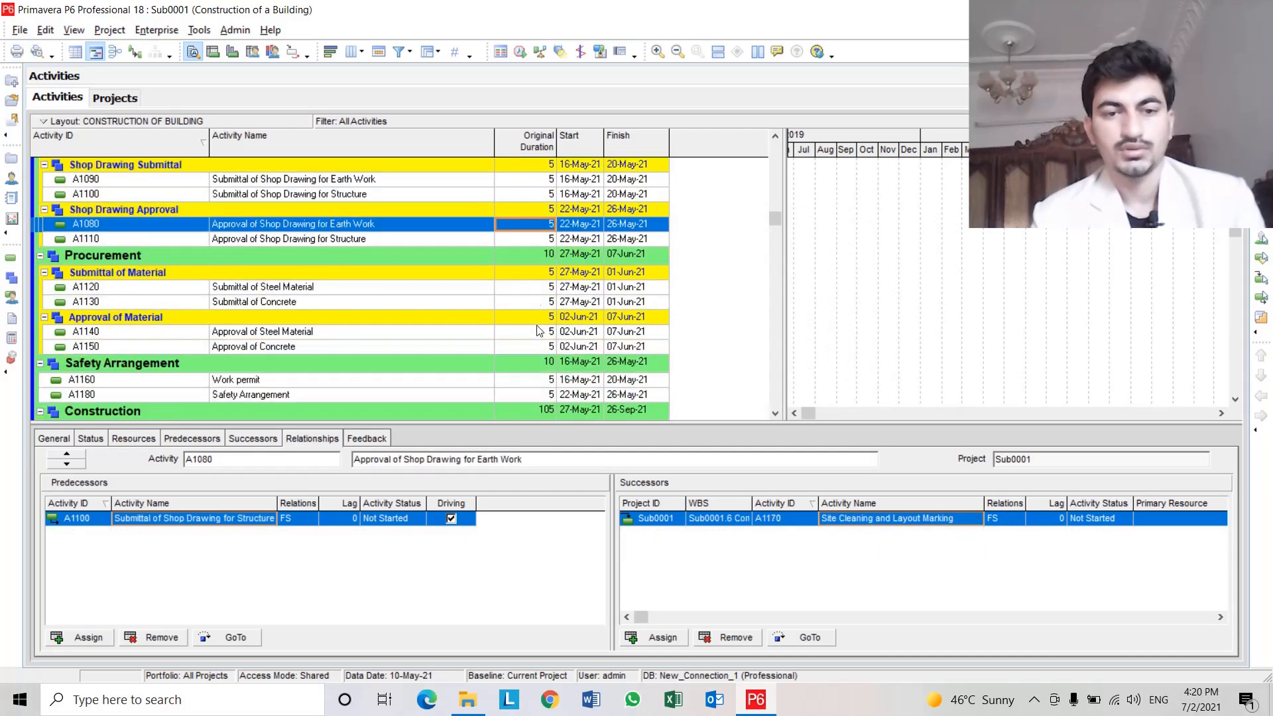
pyautogui.click(549, 289)
pyautogui.scroll(-3, 544, 286)
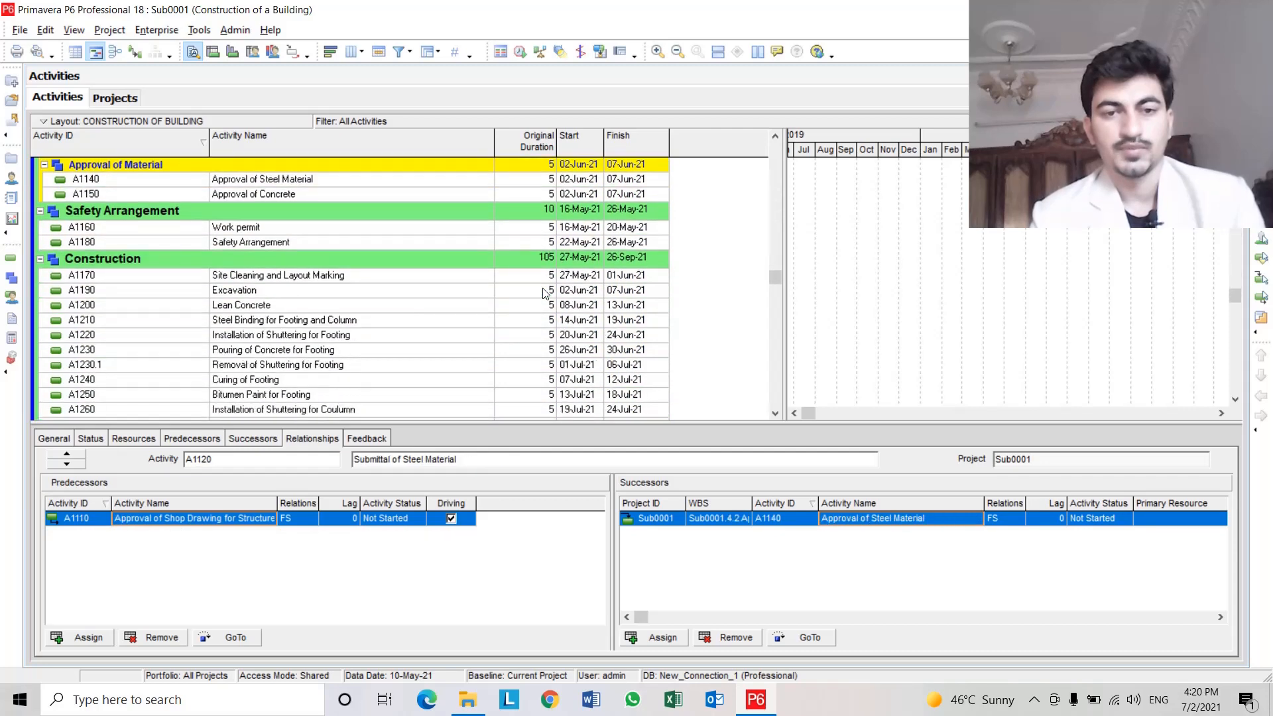
pyautogui.click(545, 278)
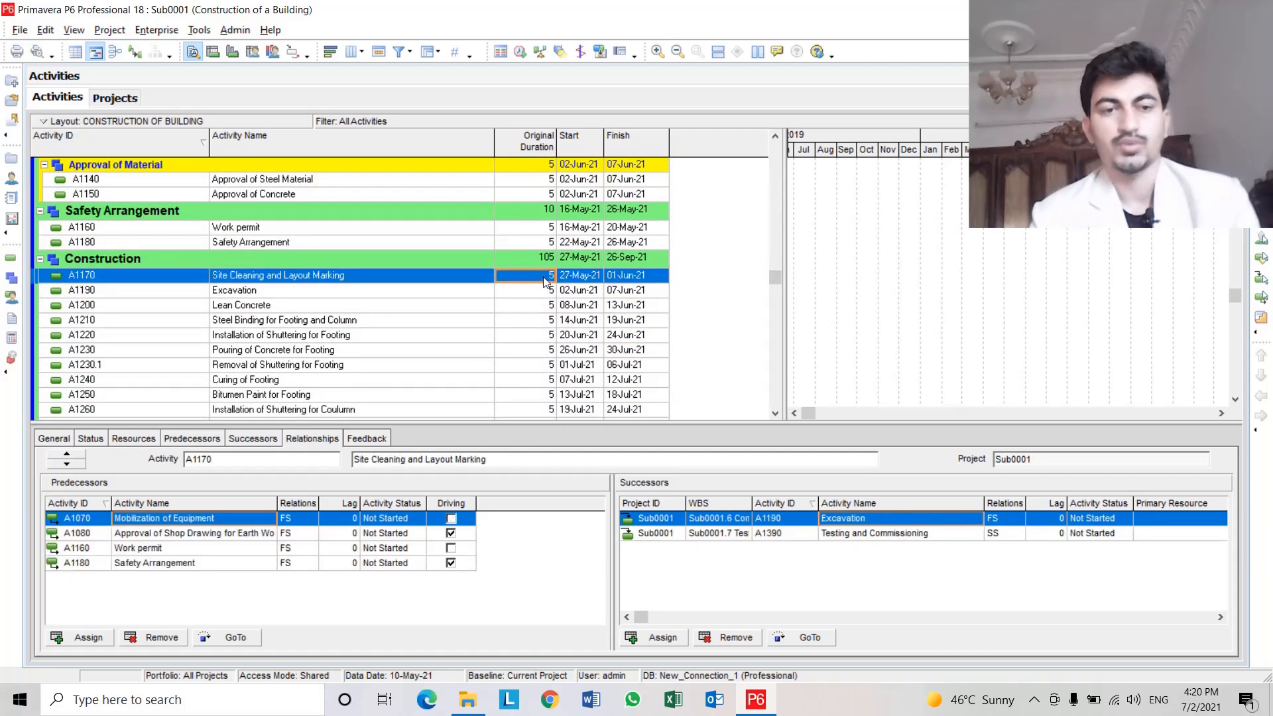
pyautogui.click(458, 280)
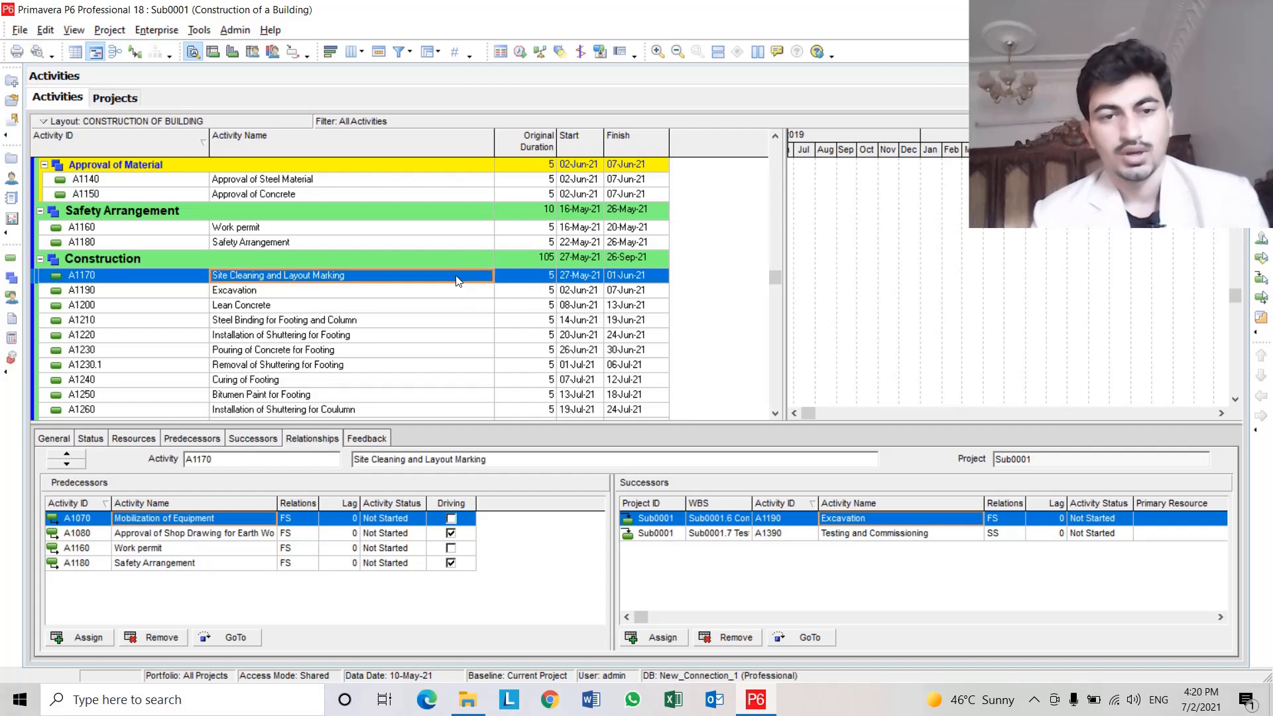
# Review the predecessors and successors of the Mobilization of Manpower, Site office and Equipment activities.
pyautogui.scroll(2, 547, 284)
pyautogui.scroll(5, 546, 284)
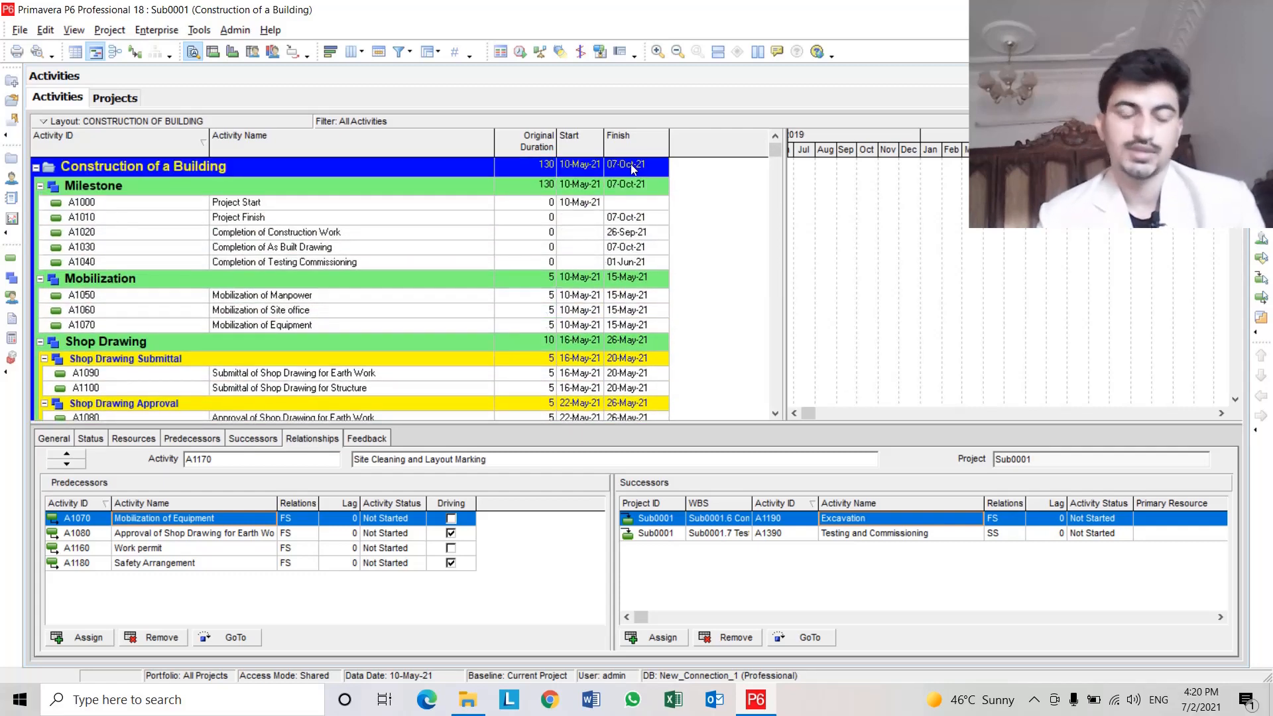
pyautogui.click(534, 296)
pyautogui.click(534, 314)
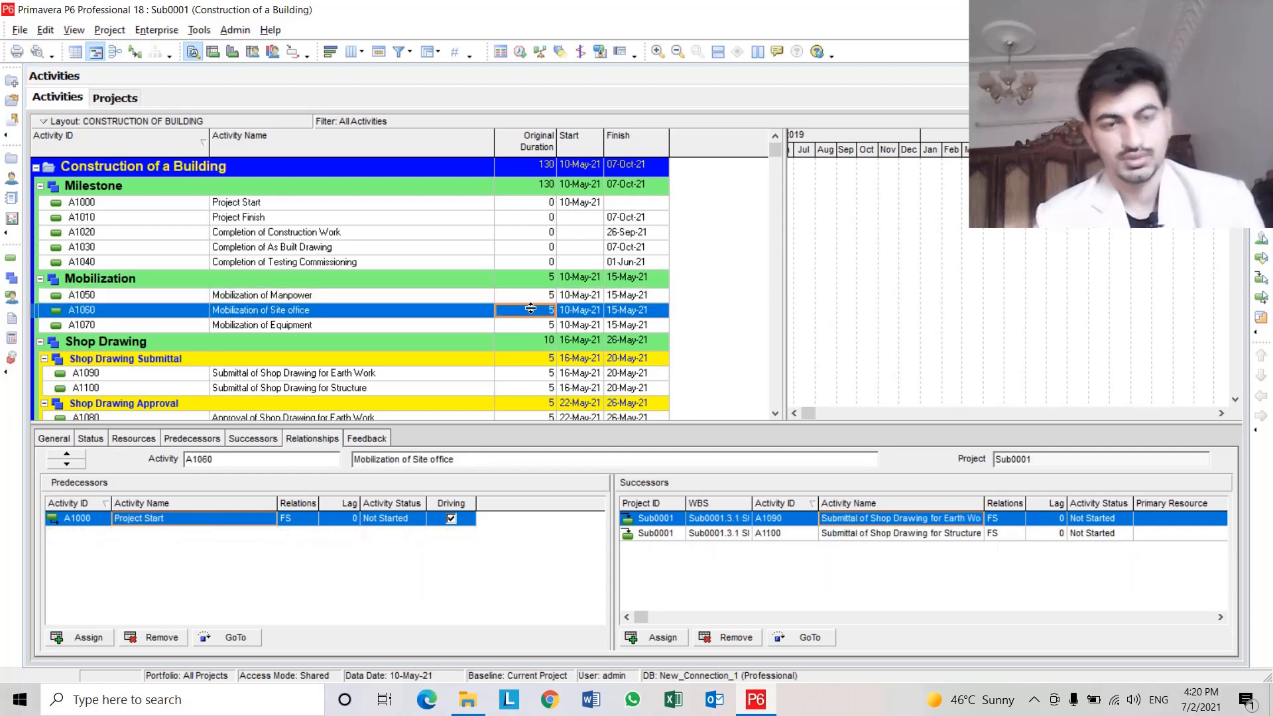
pyautogui.click(390, 317)
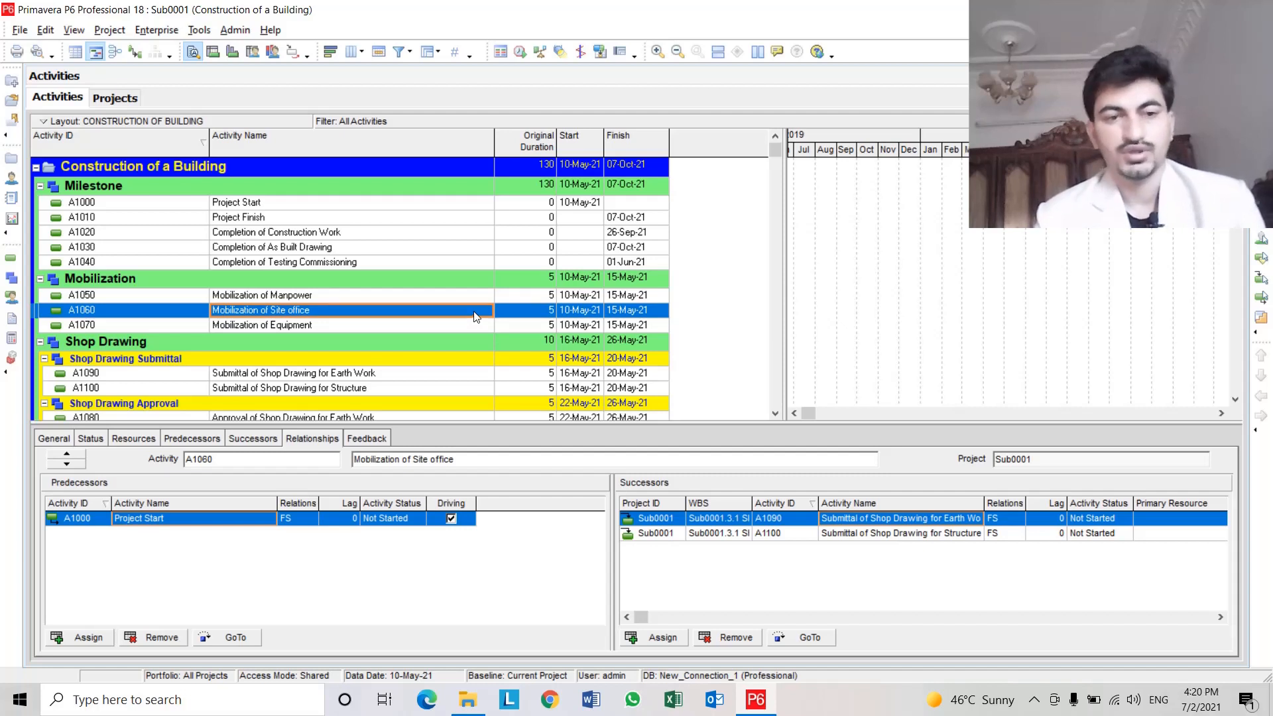
pyautogui.moveTo(466, 318); pyautogui.dragTo(466, 321)
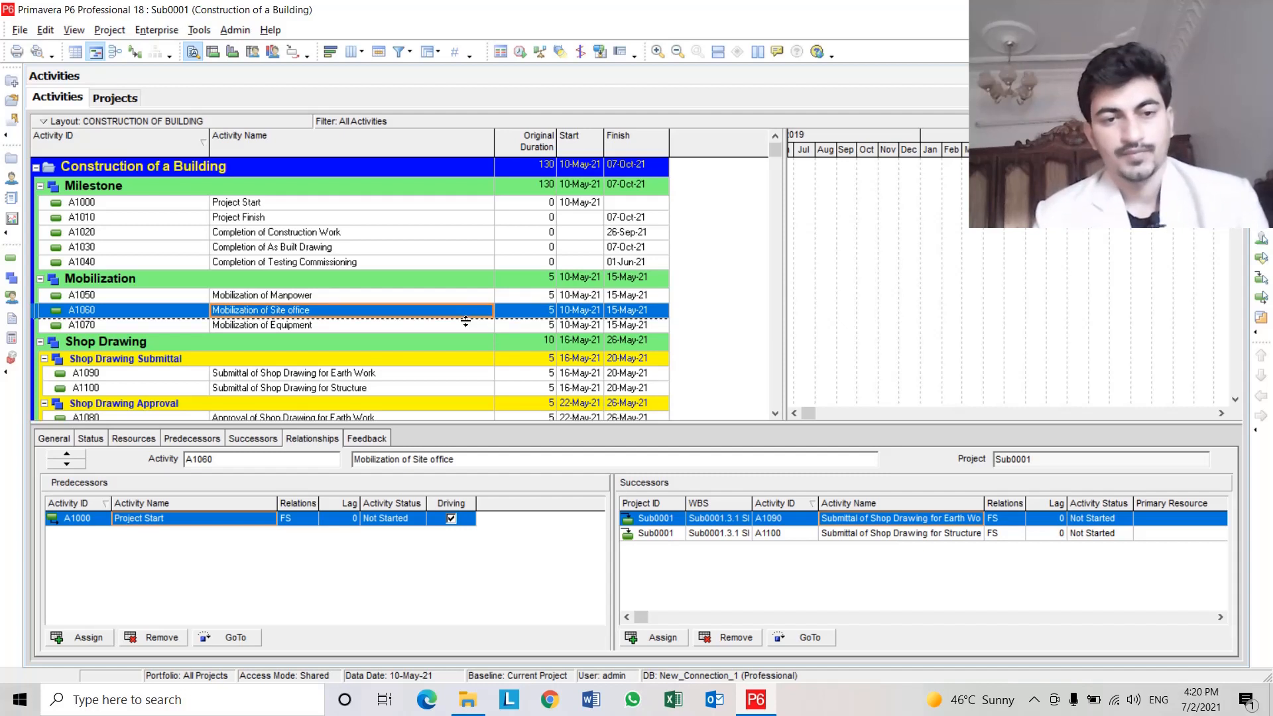
pyautogui.press('Down')
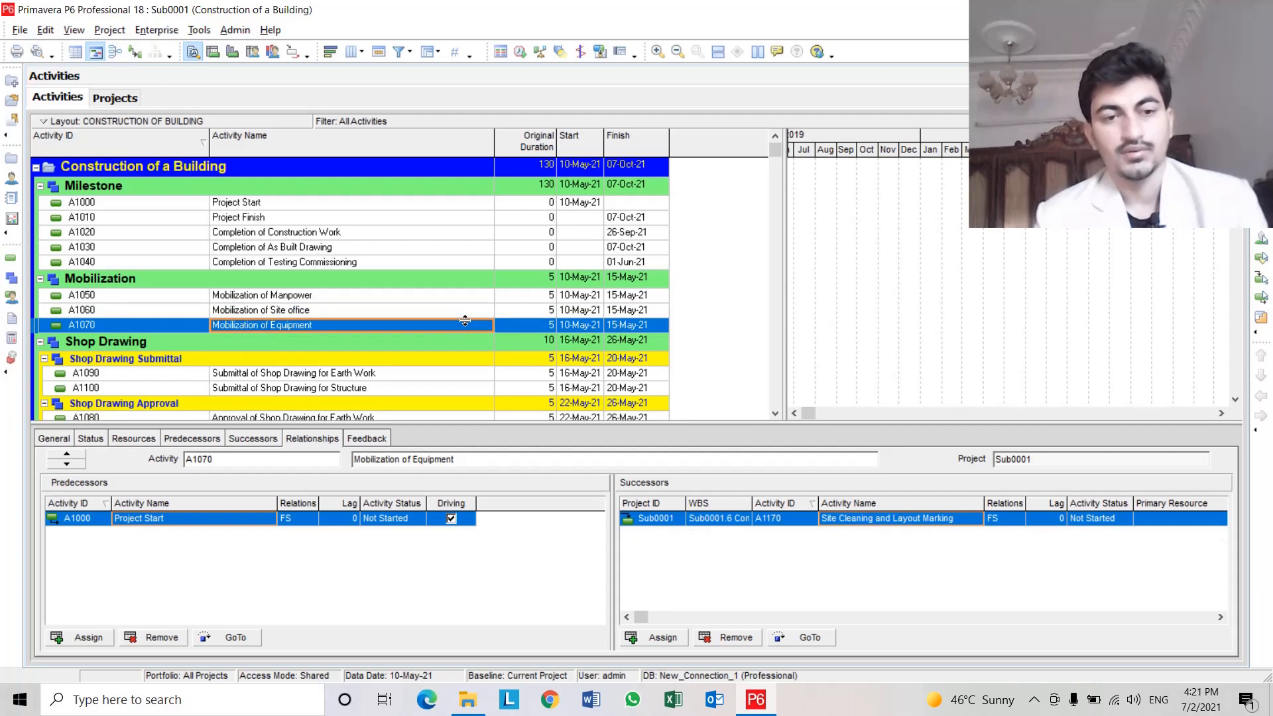
pyautogui.click(177, 328)
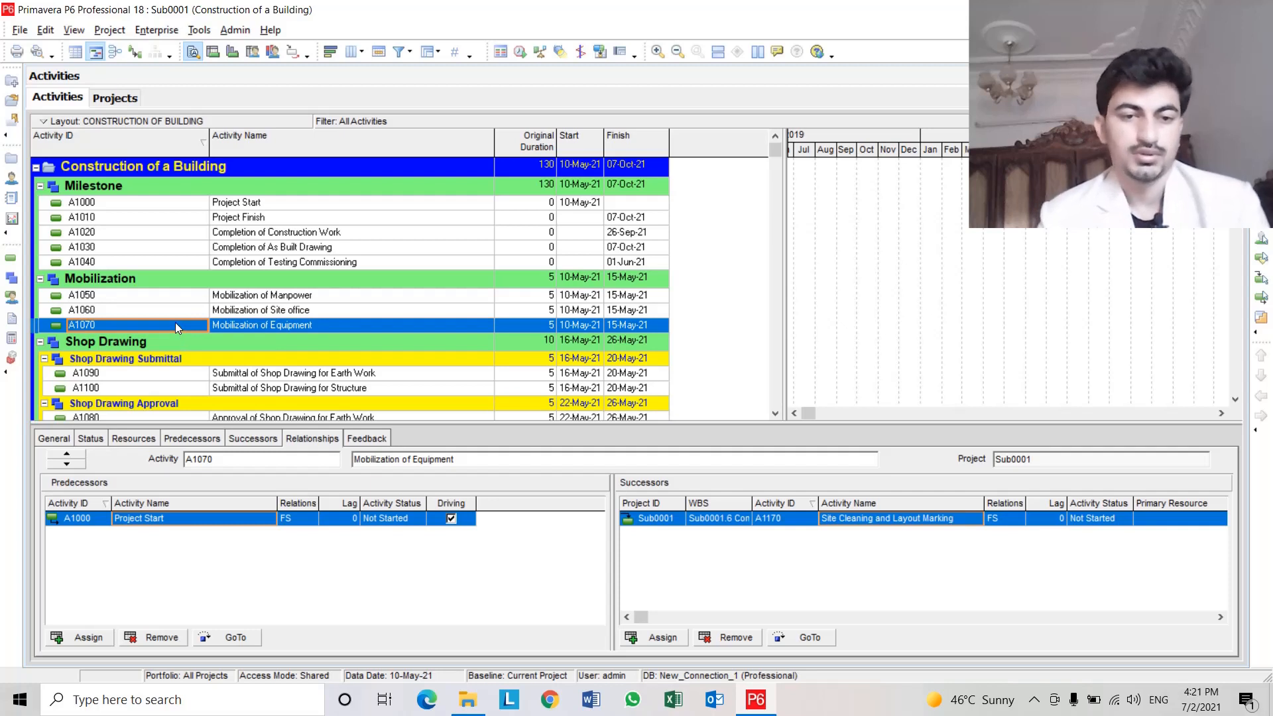
pyautogui.click(275, 327)
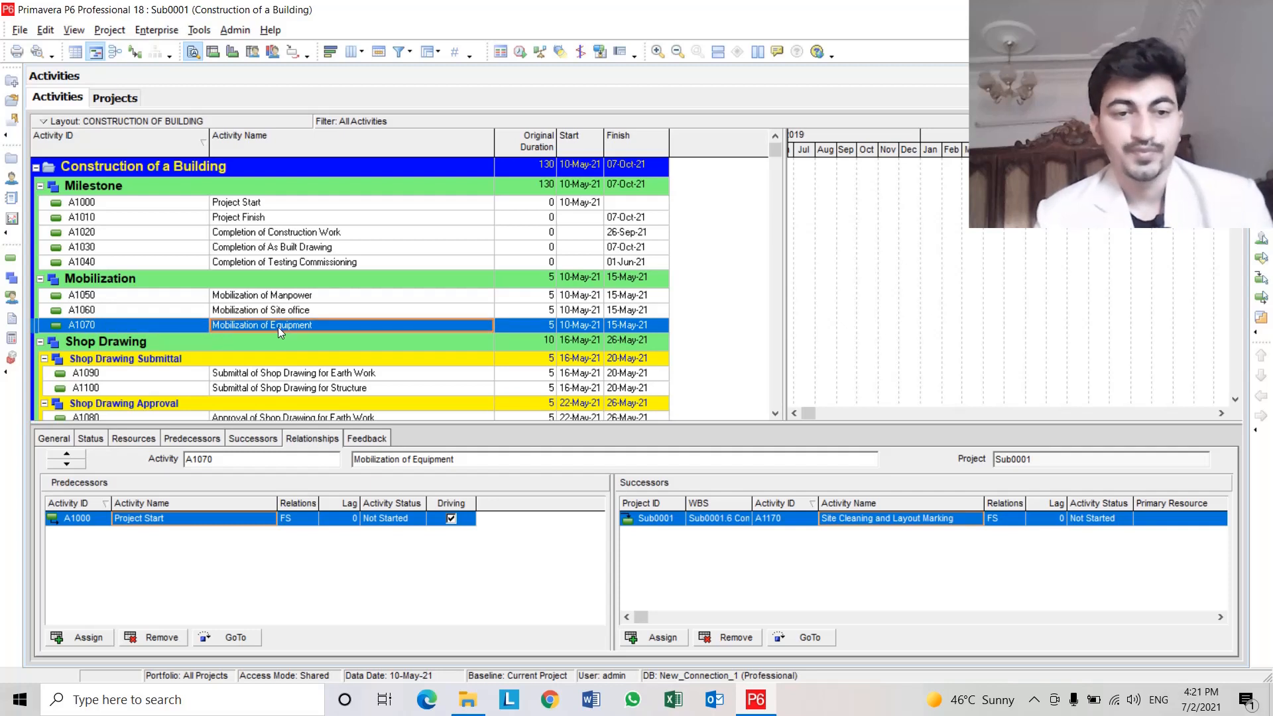
pyautogui.click(149, 314)
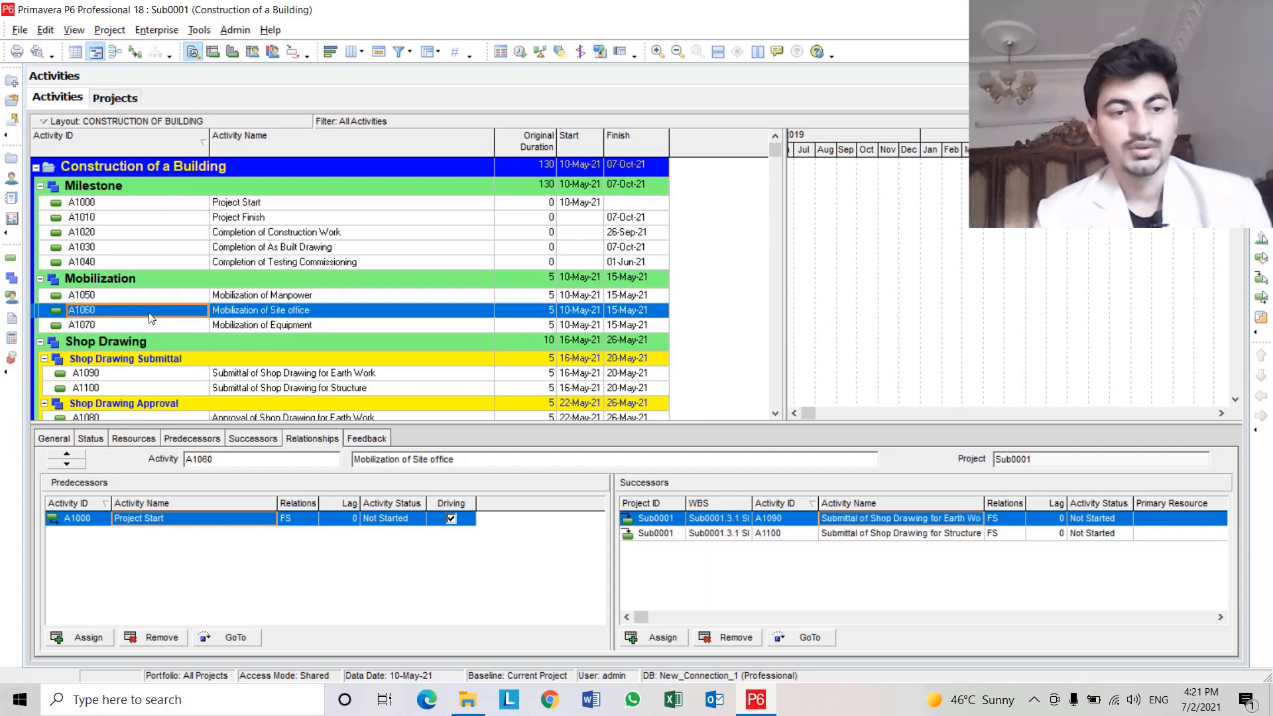
pyautogui.click(352, 309)
pyautogui.scroll(-1, 354, 318)
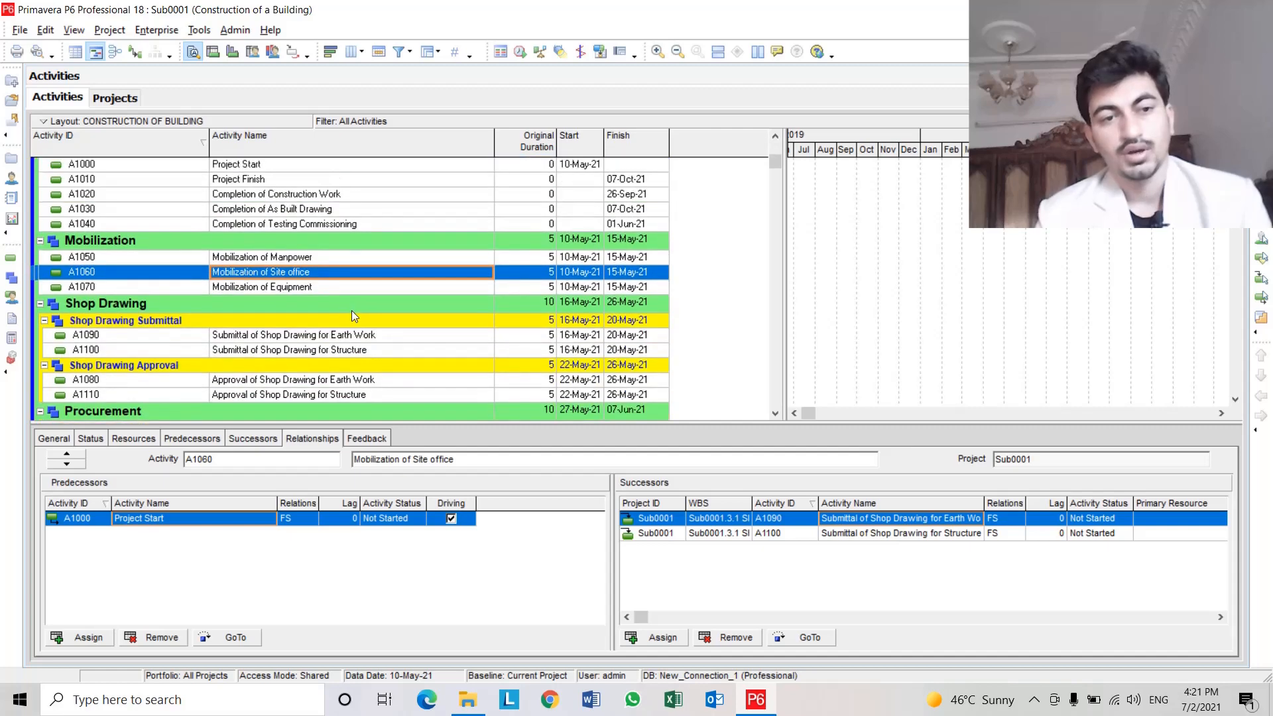
pyautogui.click(329, 288)
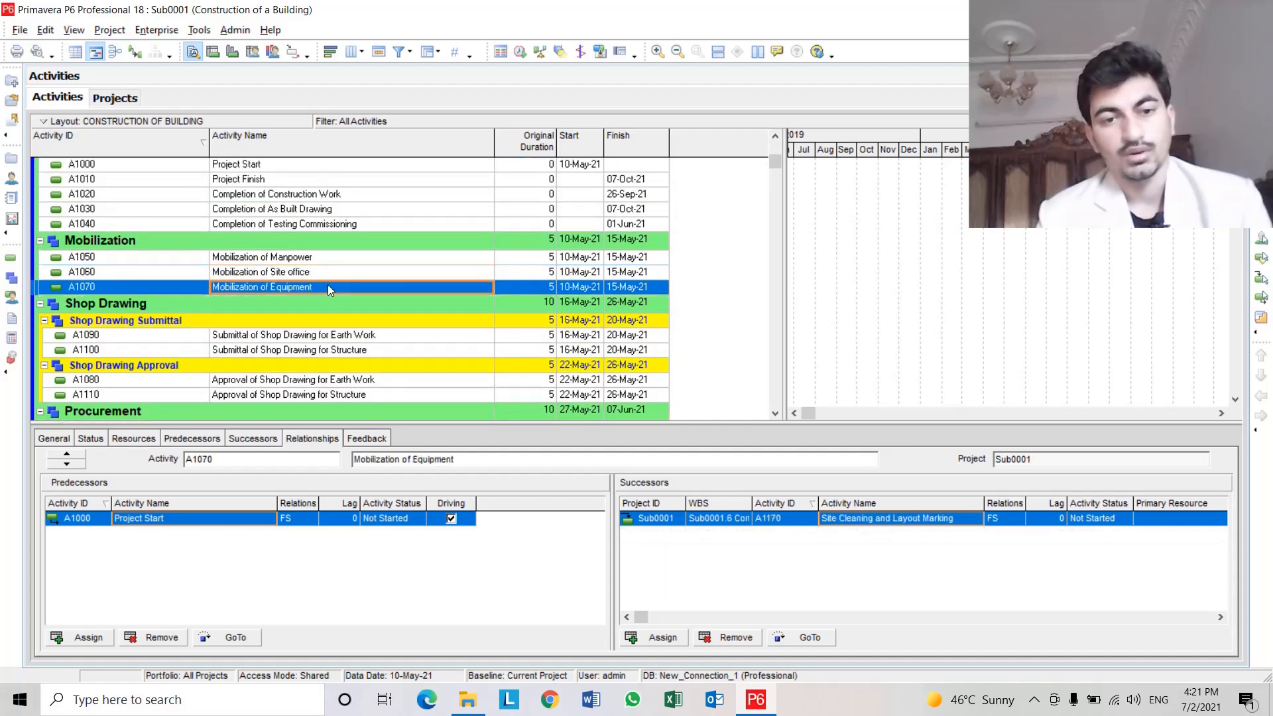
pyautogui.scroll(-1, 327, 285)
pyautogui.scroll(-2, 328, 289)
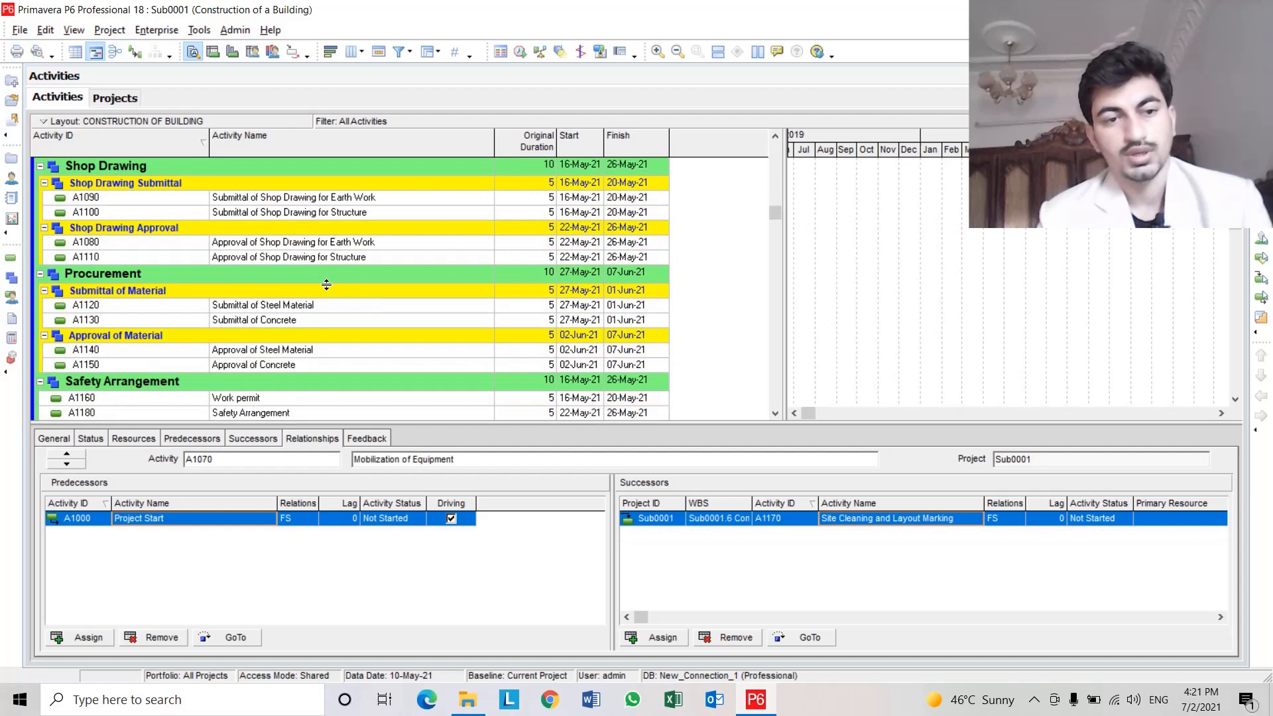
pyautogui.click(395, 249)
pyautogui.scroll(4, 397, 279)
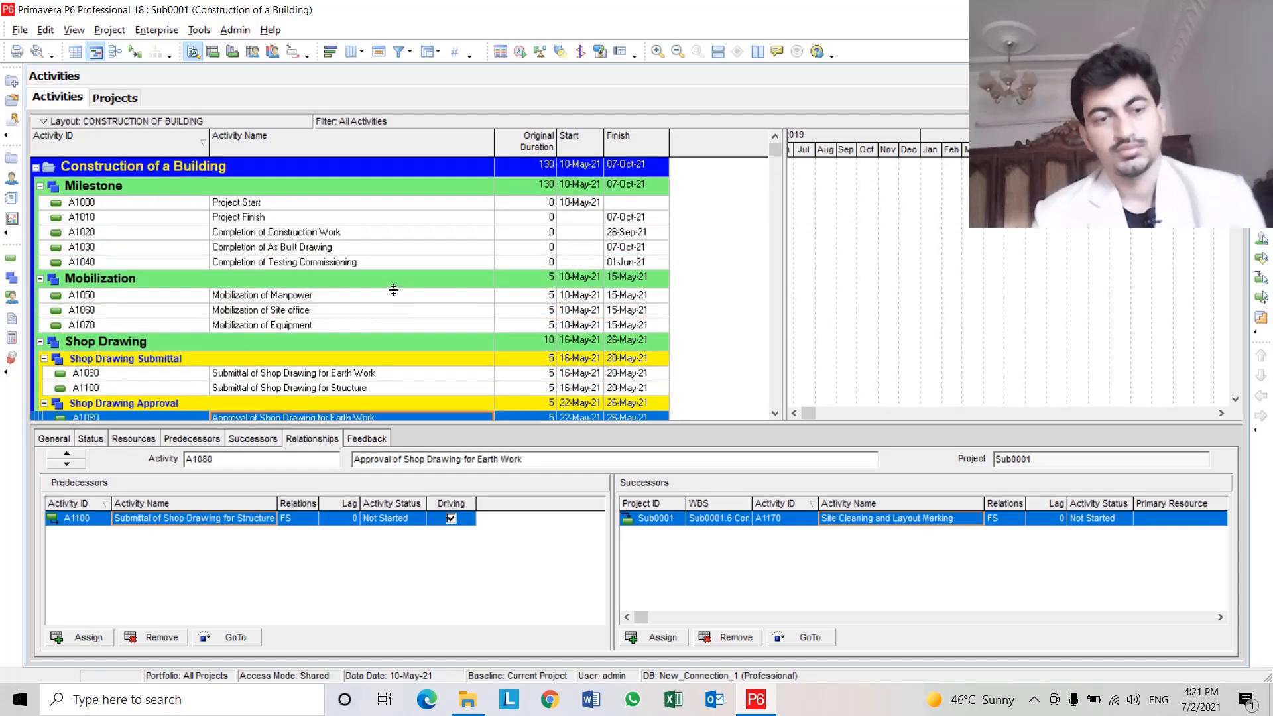
pyautogui.click(335, 296)
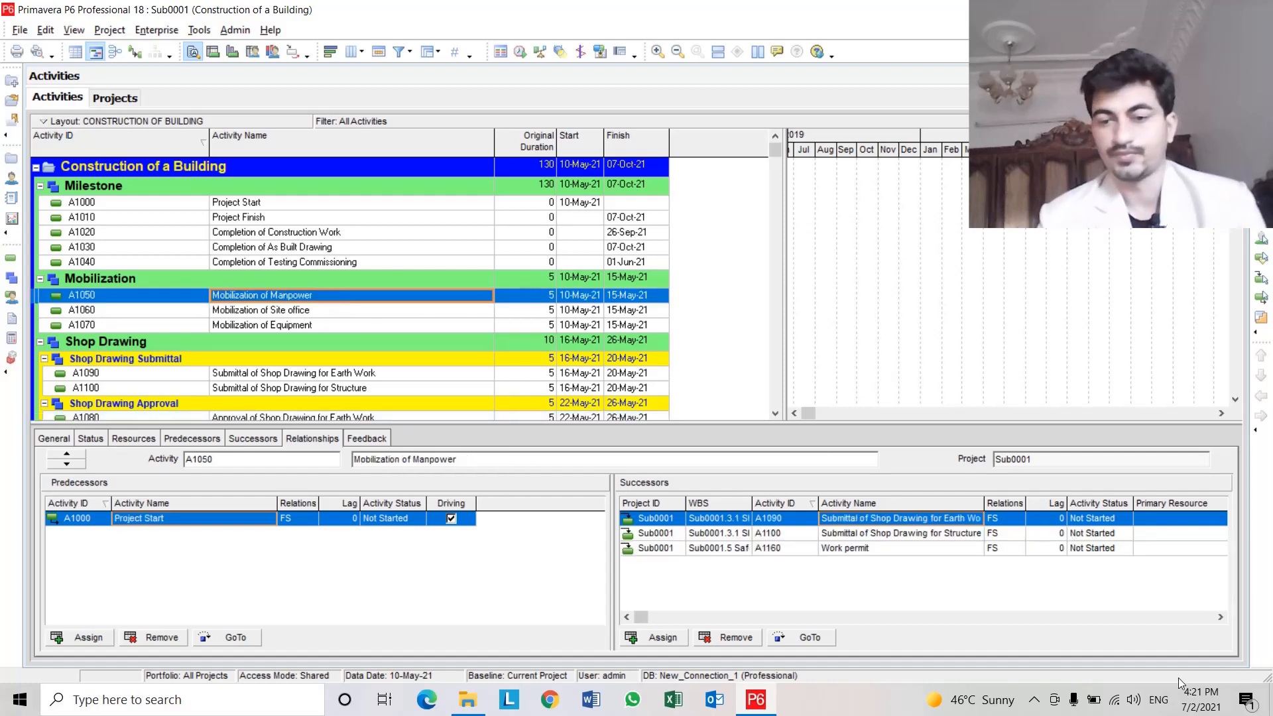
pyautogui.click(1034, 699)
pyautogui.click(1075, 664)
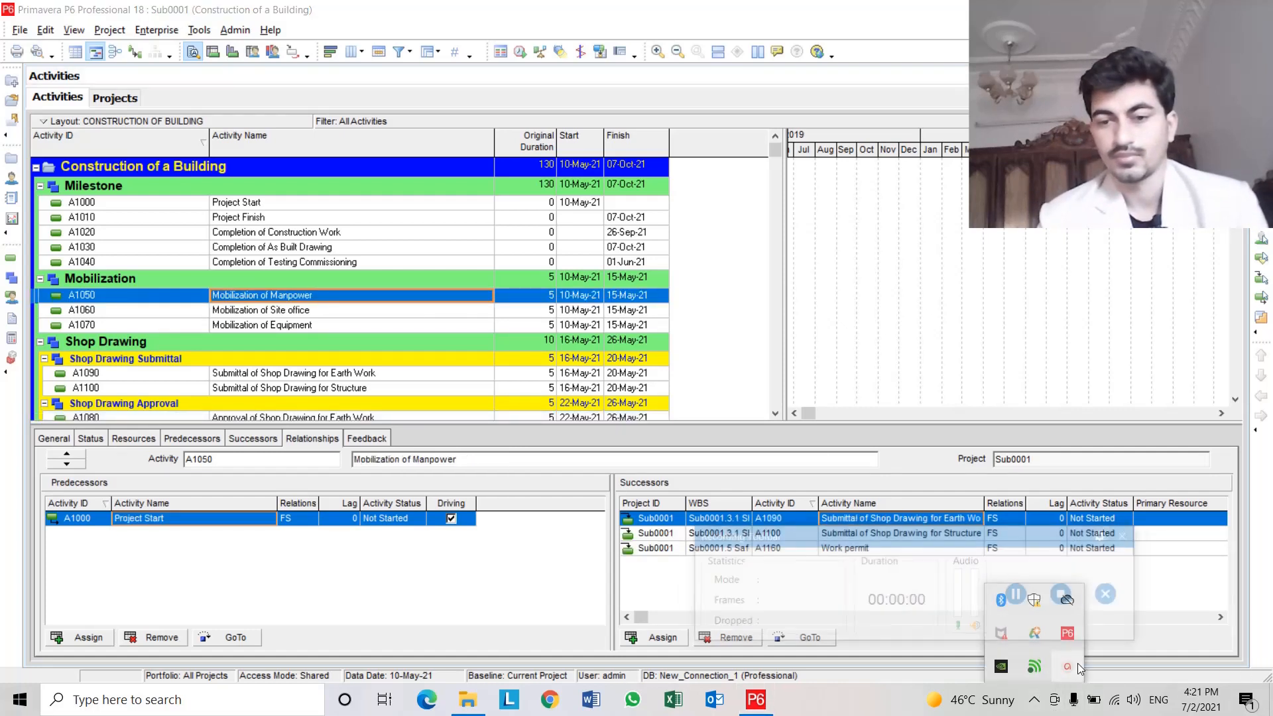